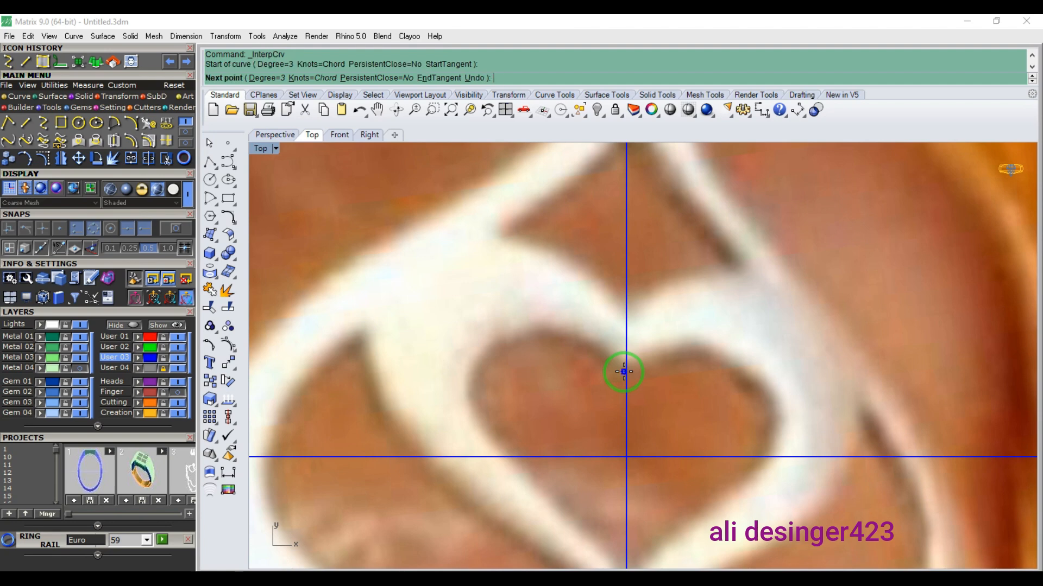
# - Trace the left half of the inner heart opening with an interpolated curve, from the notch down to its lower tip
pyautogui.scroll(2, 593, 346)
pyautogui.click(588, 343)
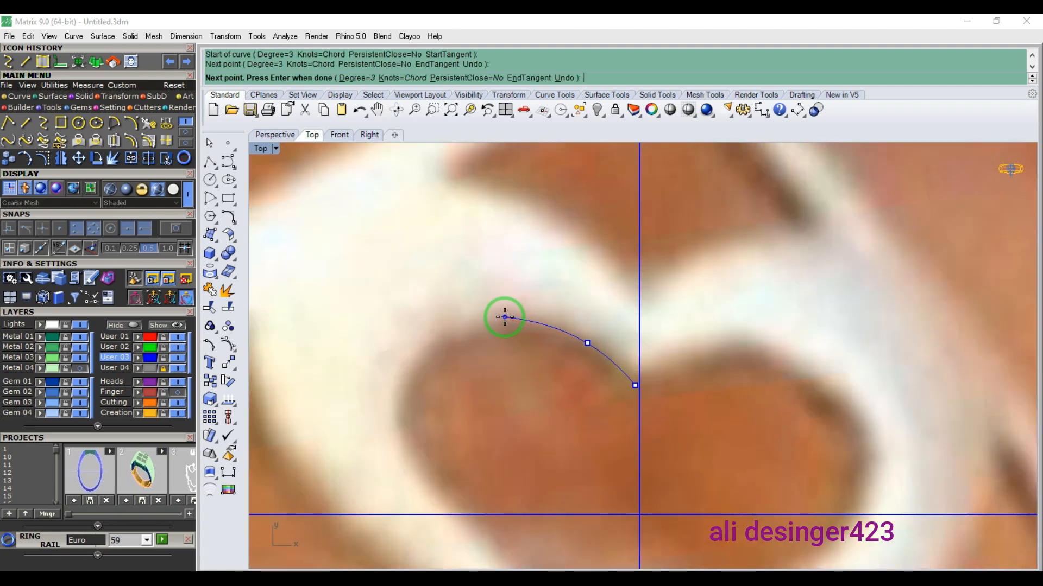
pyautogui.click(502, 311)
pyautogui.click(451, 317)
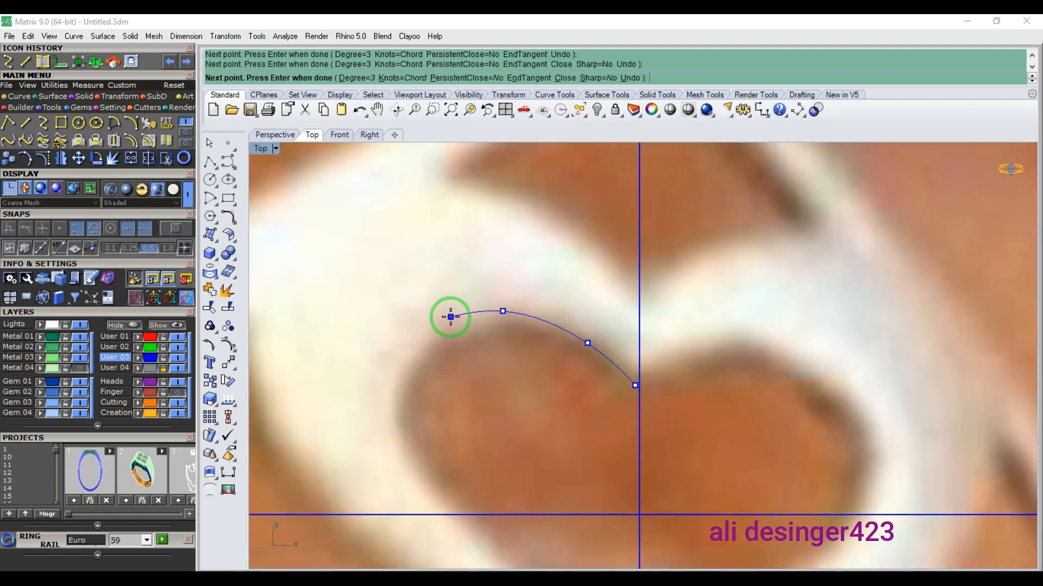
pyautogui.click(405, 363)
pyautogui.moveTo(398, 445); pyautogui.dragTo(442, 338, button='right')
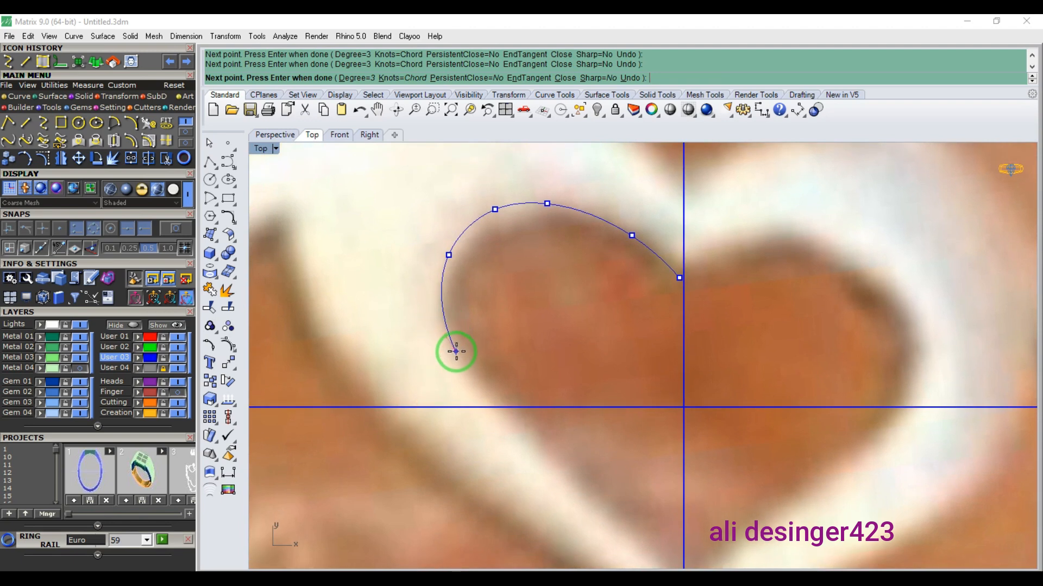
pyautogui.moveTo(618, 498); pyautogui.dragTo(590, 393, button='right')
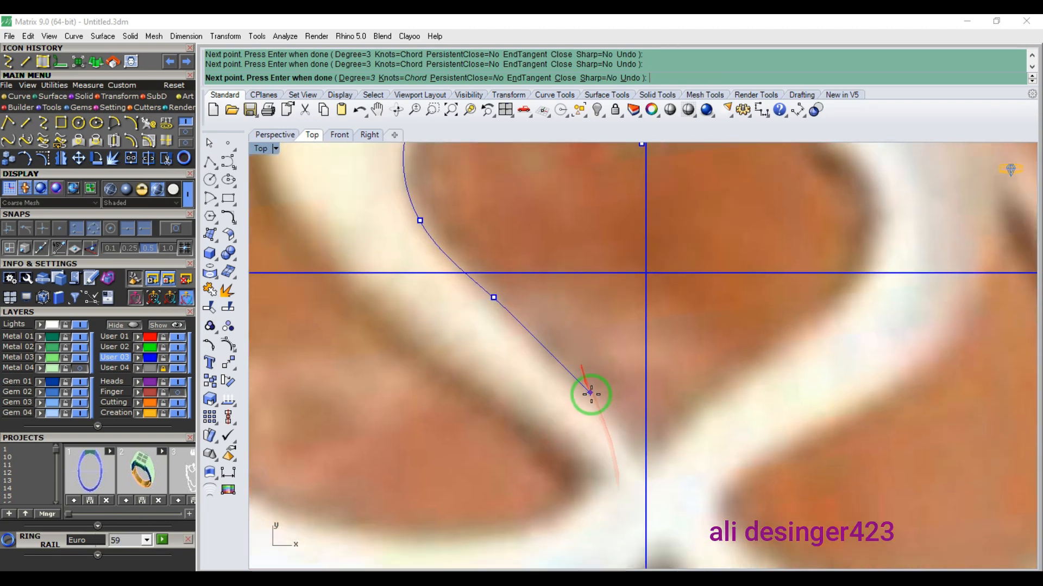
pyautogui.click(641, 452)
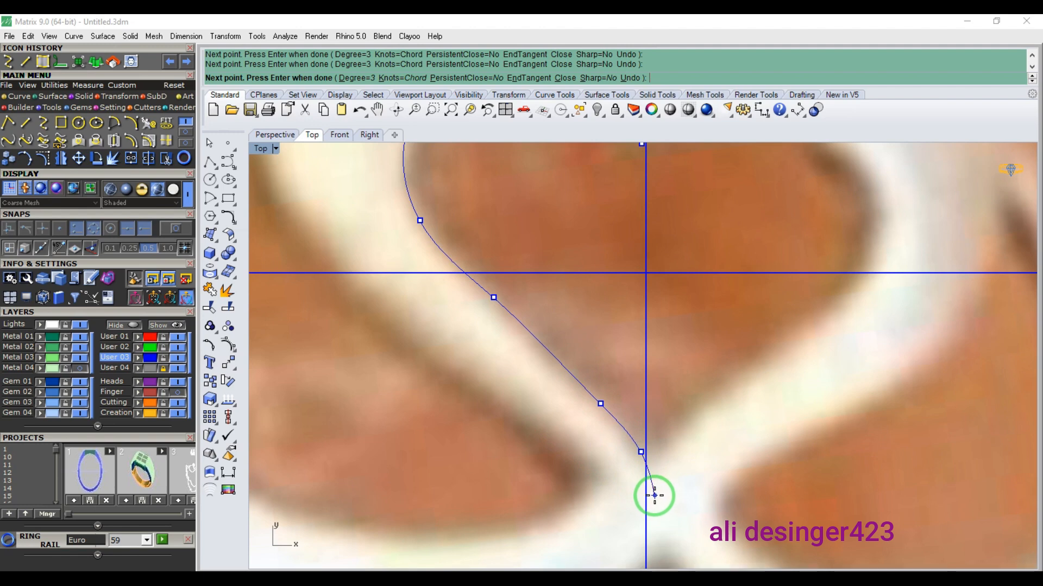
# - Continue the curve through the strand crossing and around the lower outer edge of the left loop
pyautogui.moveTo(654, 494); pyautogui.dragTo(649, 391, button='right')
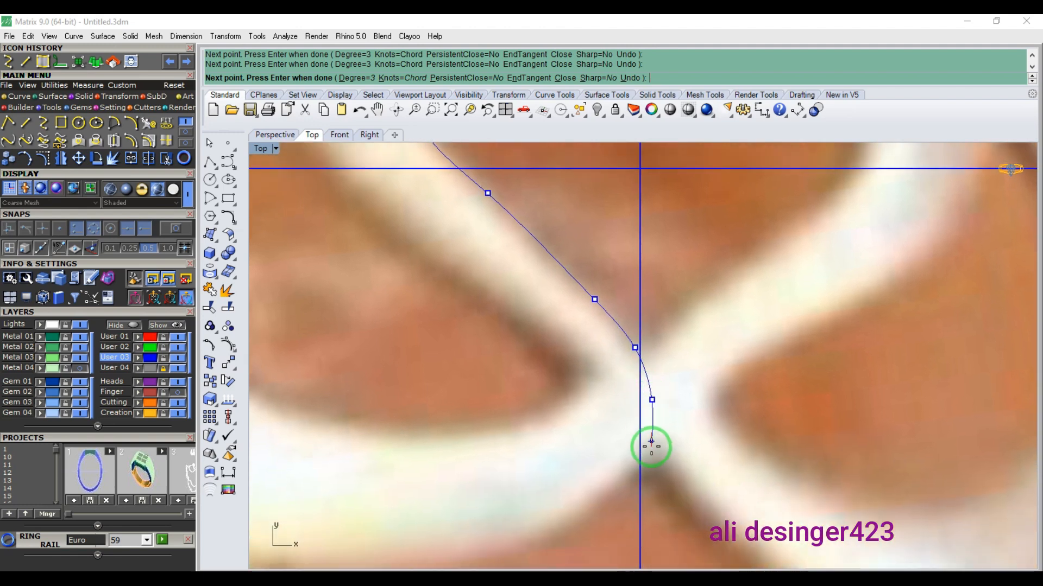
pyautogui.moveTo(629, 488); pyautogui.dragTo(700, 387, button='right')
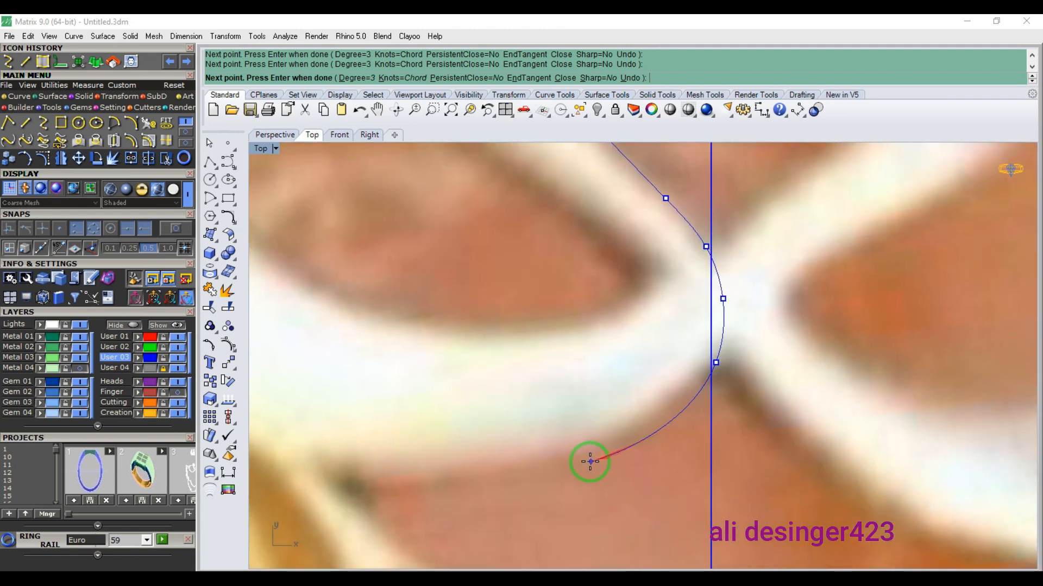
pyautogui.scroll(-4, 585, 461)
pyautogui.moveTo(496, 485); pyautogui.dragTo(585, 499, button='right')
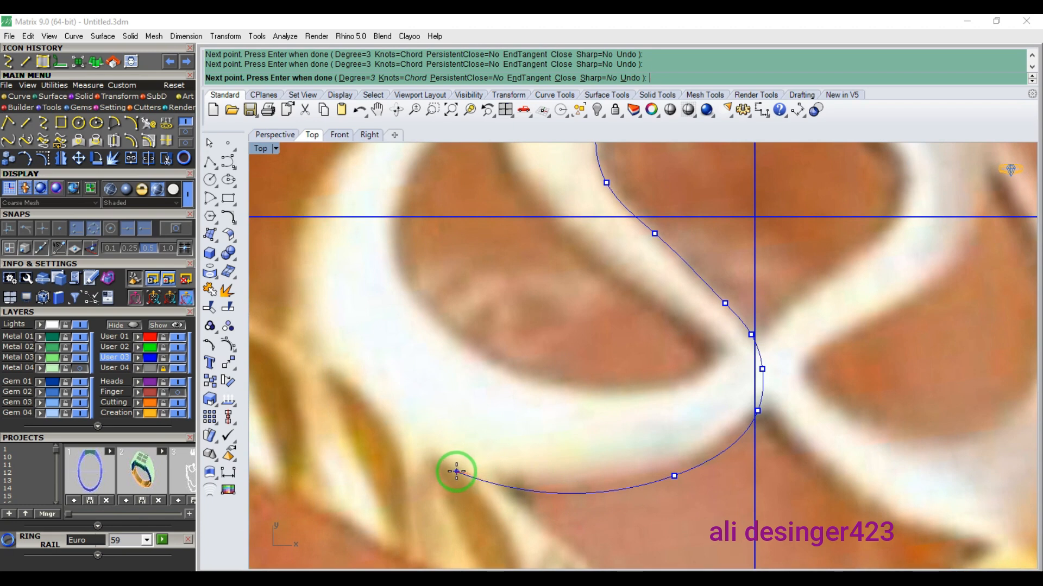
pyautogui.click(457, 471)
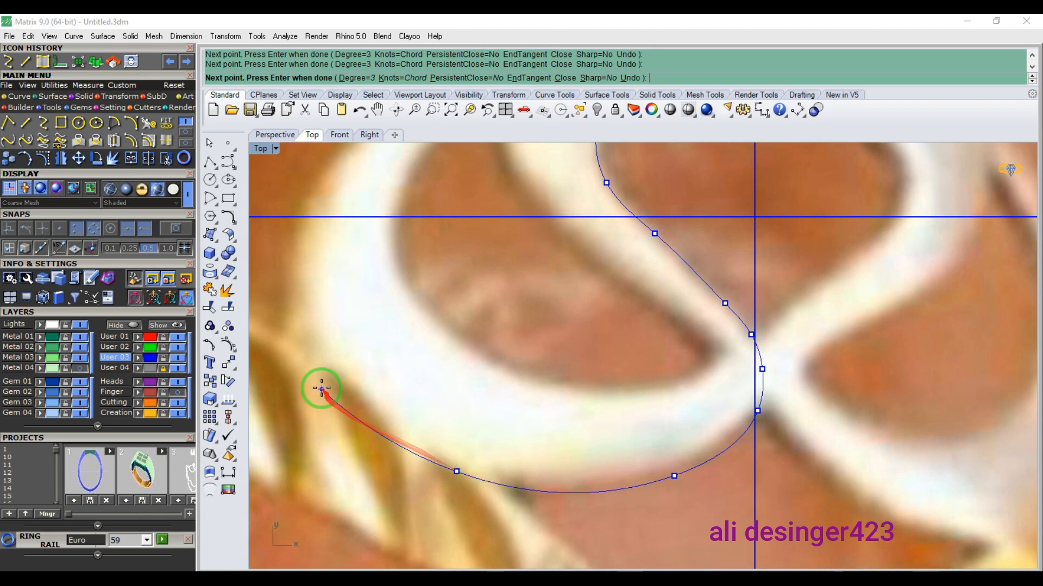
pyautogui.click(309, 341)
# - Extend the curve up the left loop's outer edge and along the strand to the upper opening's rounded end
pyautogui.moveTo(318, 252); pyautogui.dragTo(349, 402, button='right')
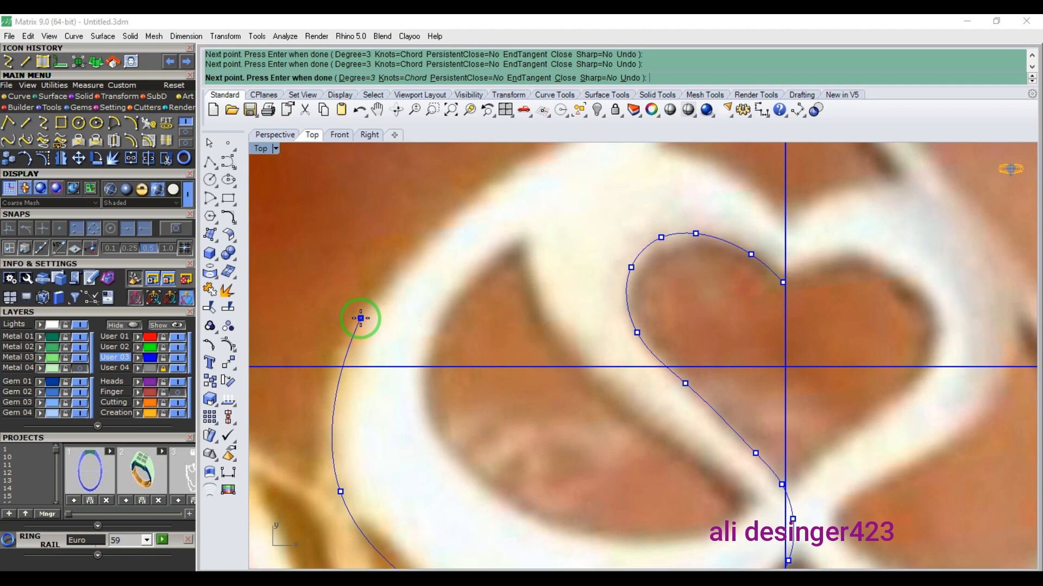
pyautogui.click(361, 318)
pyautogui.moveTo(361, 318); pyautogui.dragTo(252, 472, button='right')
pyautogui.click(443, 300)
pyautogui.moveTo(574, 232); pyautogui.dragTo(510, 336, button='right')
pyautogui.click(516, 316)
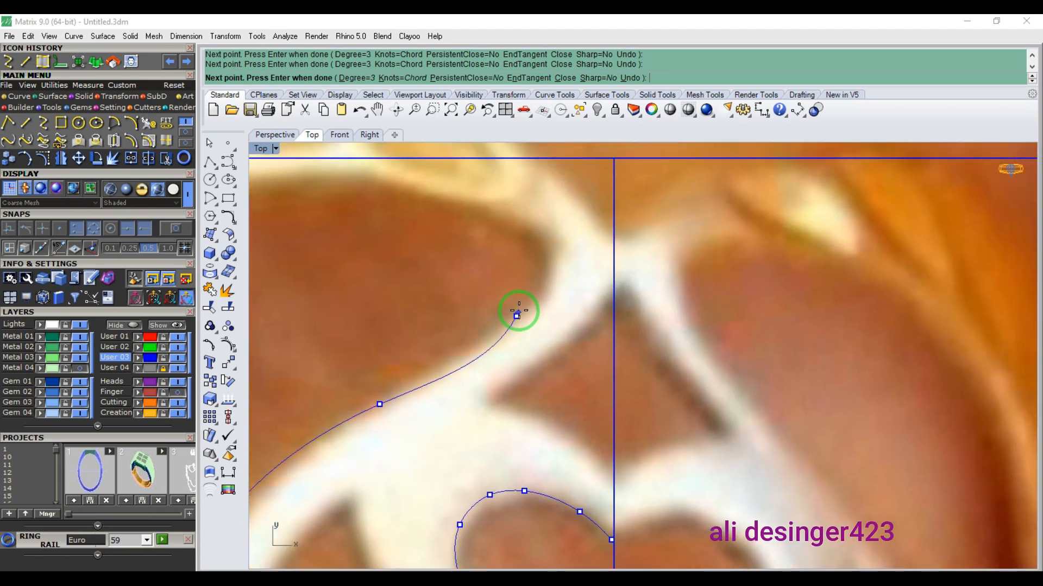
pyautogui.click(538, 290)
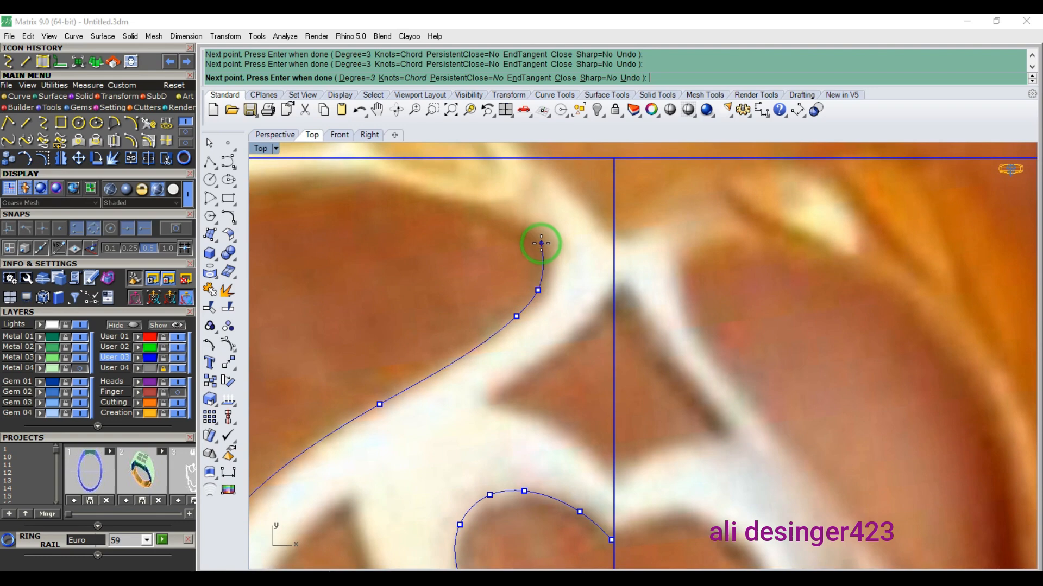
# - Carry the curve around the upper-left opening's rounded end, over its top edge and down to its left side
pyautogui.click(491, 213)
pyautogui.moveTo(450, 206); pyautogui.dragTo(716, 250, button='right')
pyautogui.click(585, 217)
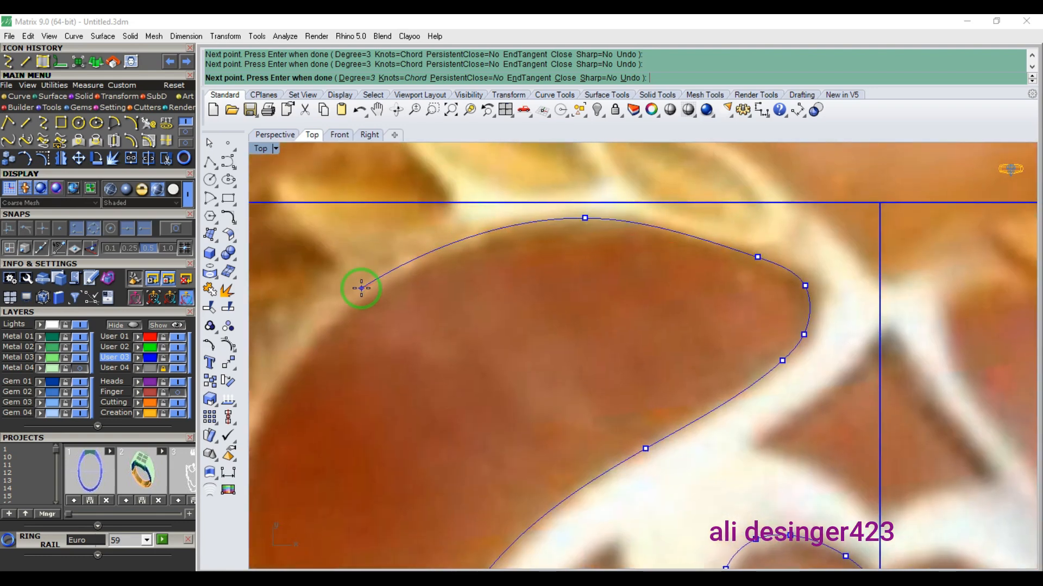
pyautogui.click(361, 289)
pyautogui.scroll(-6, 330, 314)
pyautogui.moveTo(293, 379); pyautogui.dragTo(389, 285, button='right')
pyautogui.scroll(2, 385, 306)
pyautogui.click(378, 304)
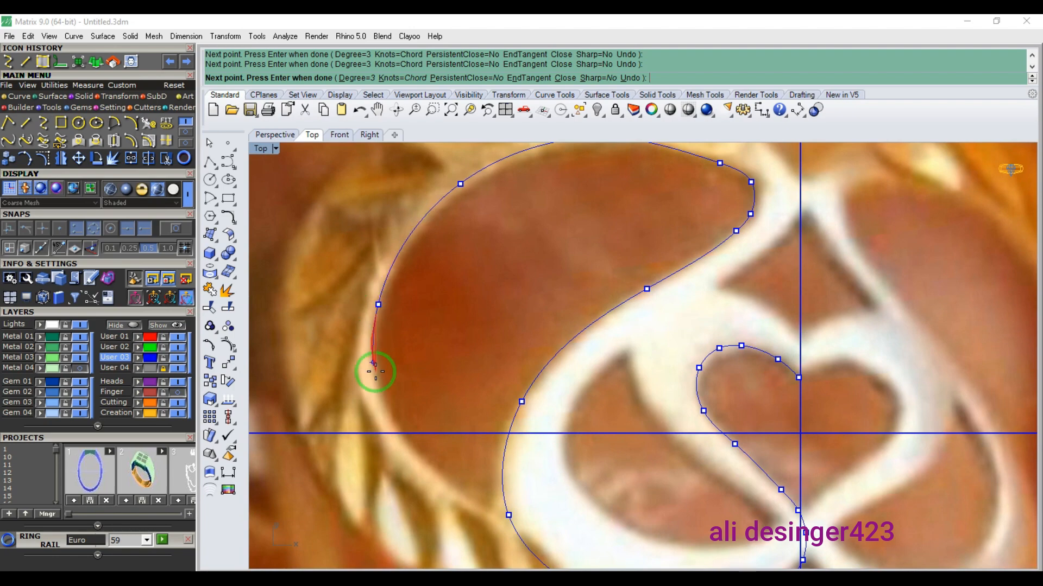
# - Run the curve down the lower-left border to the pendant's bottom tip and finish it
pyautogui.click(389, 418)
pyautogui.moveTo(444, 462); pyautogui.dragTo(390, 305, button='right')
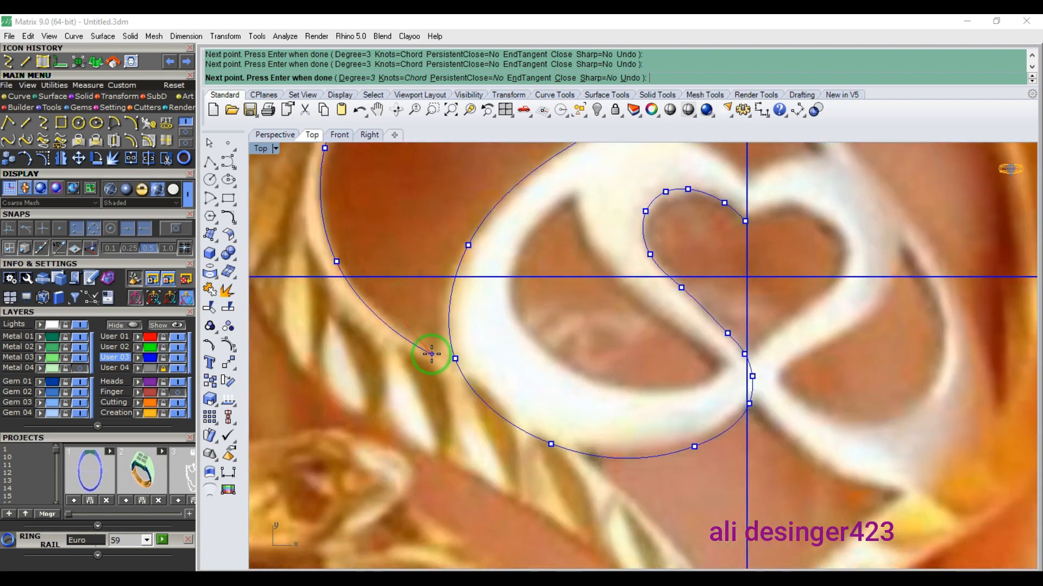
pyautogui.click(435, 350)
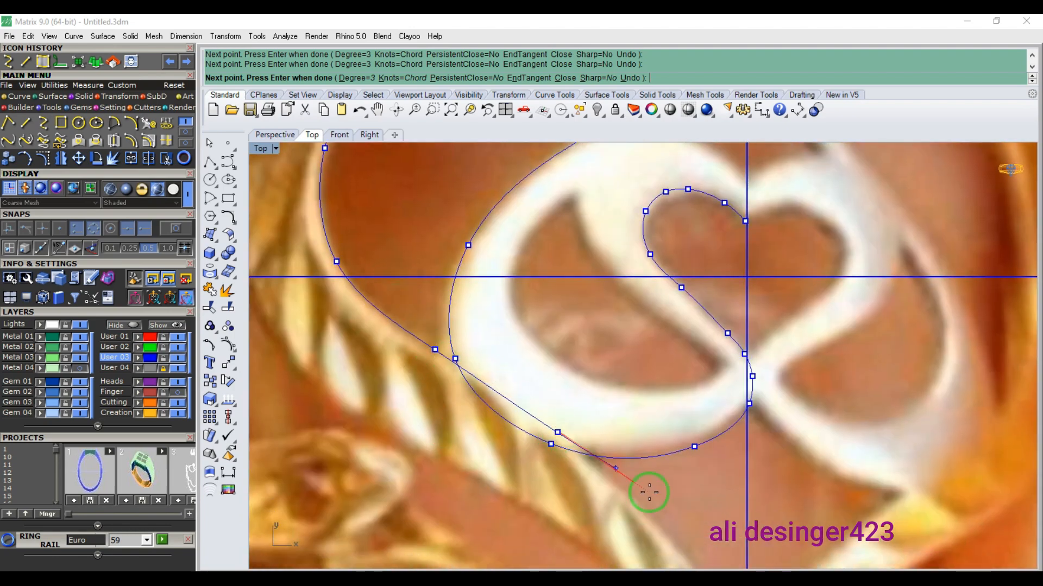
pyautogui.moveTo(649, 492); pyautogui.dragTo(571, 298, button='right')
pyautogui.click(592, 335)
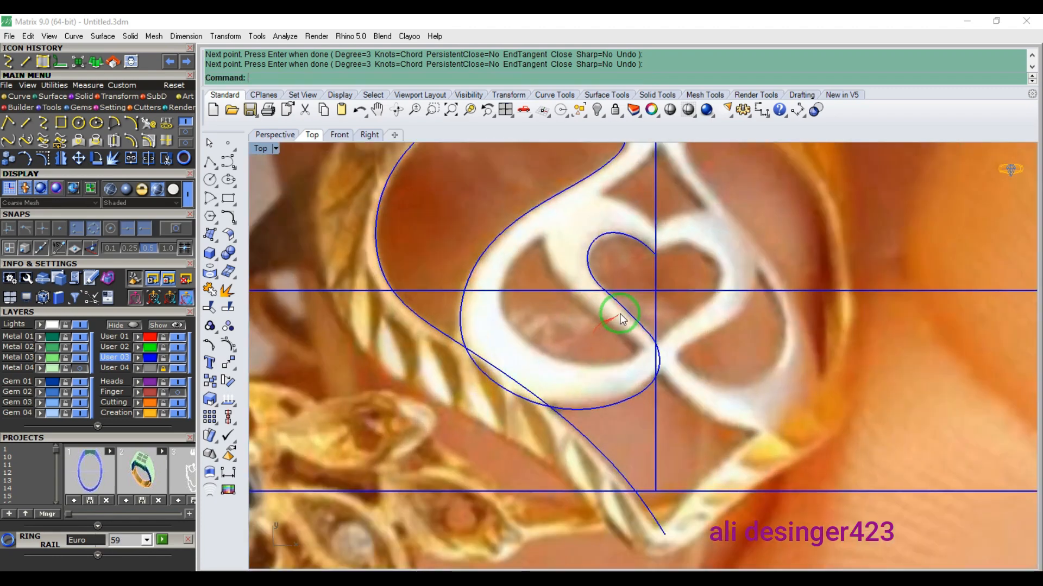
# - Turn on the traced curve's control points and move the point just below the strand crossing onto the motif's edge
pyautogui.click(627, 318)
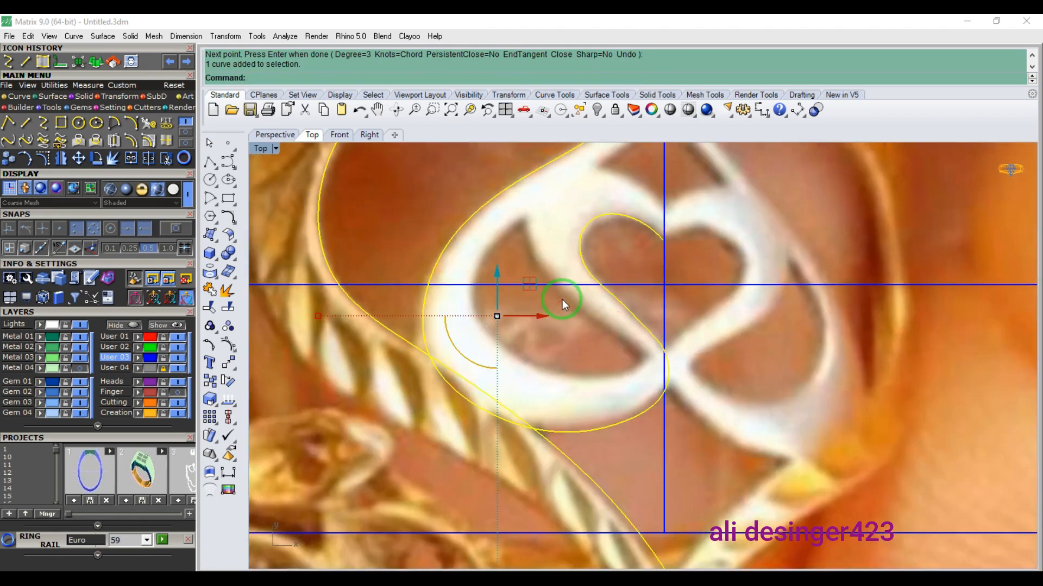
pyautogui.click(41, 156)
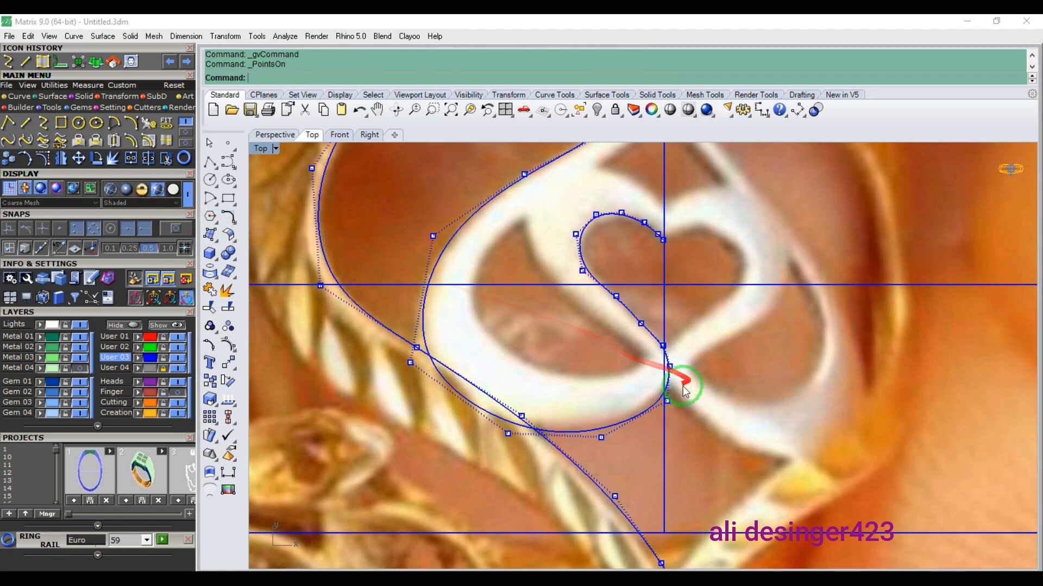
pyautogui.scroll(3, 681, 390)
pyautogui.scroll(4, 657, 413)
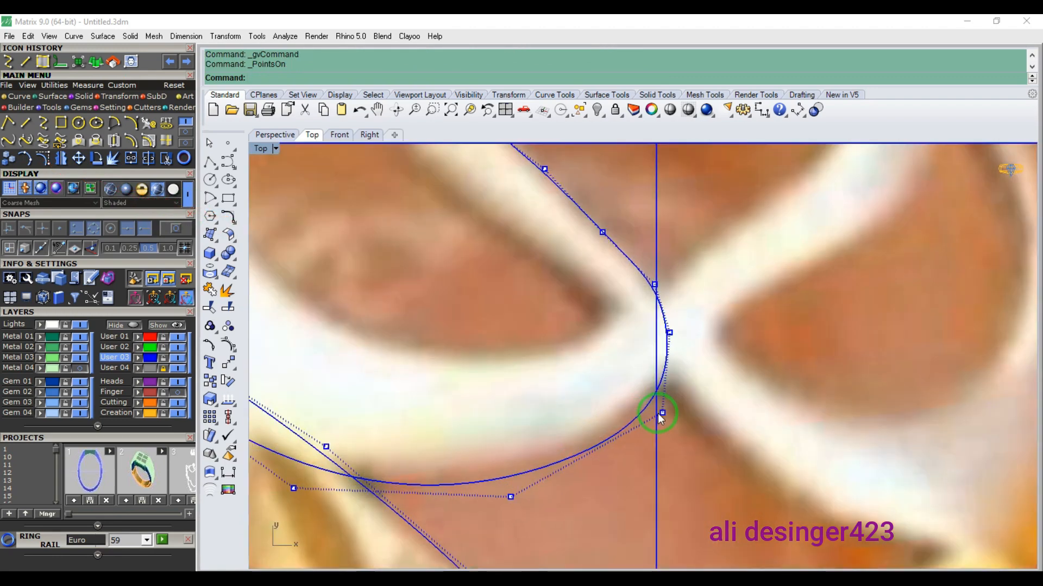
pyautogui.click(650, 421)
pyautogui.moveTo(651, 421); pyautogui.dragTo(651, 421)
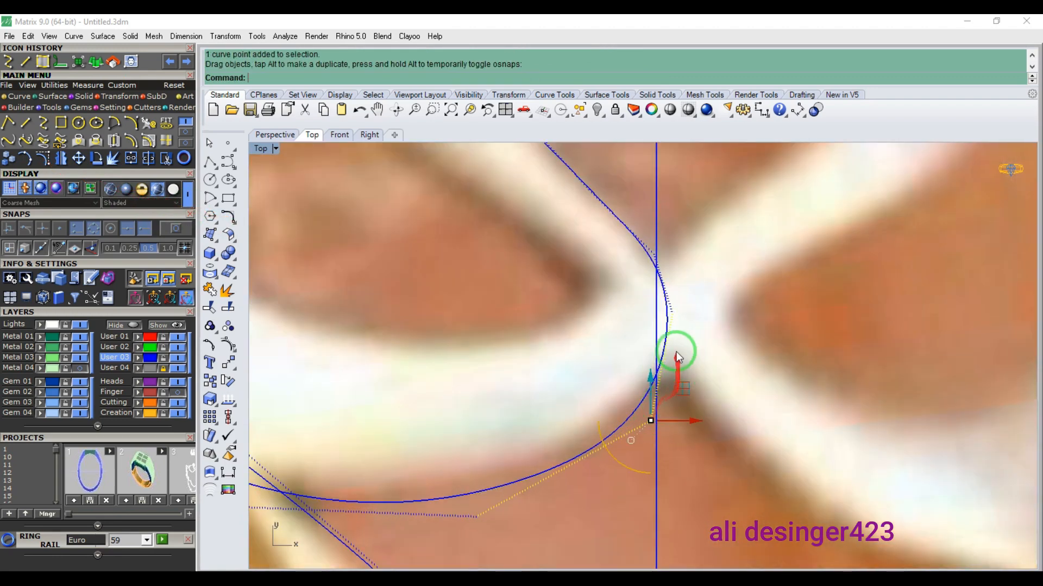
# - Unlock the User 04 layer and lower the reference picture beneath the curves in the Front view, returning to the Top view
pyautogui.click(163, 370)
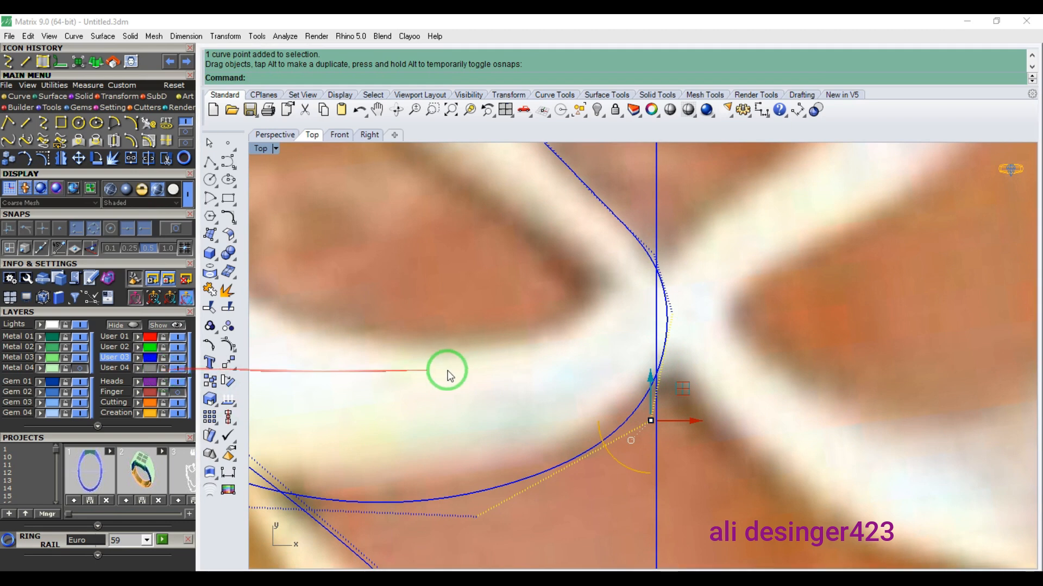
pyautogui.click(449, 370)
pyautogui.press('F2')
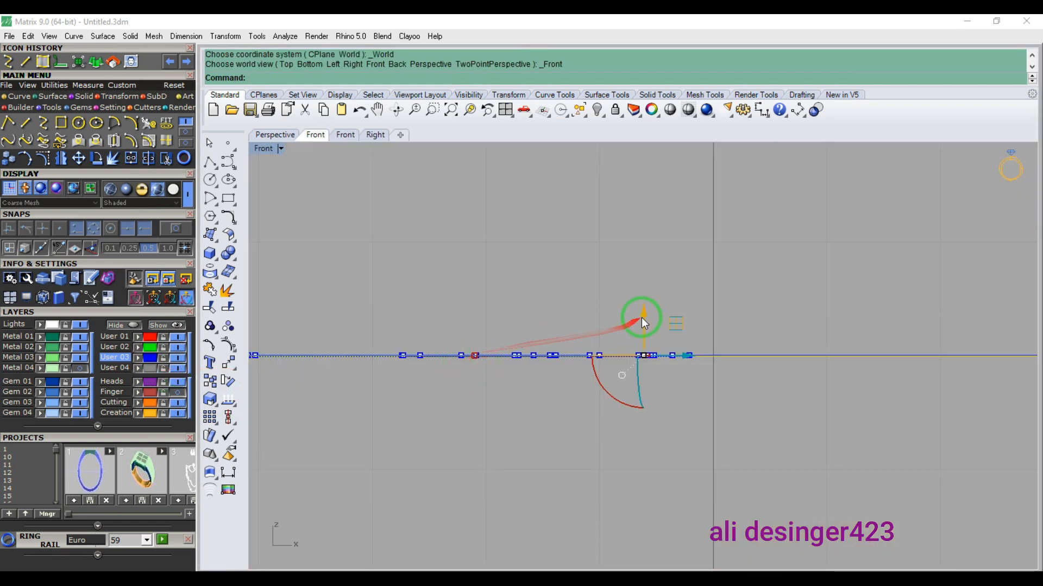
pyautogui.moveTo(642, 317); pyautogui.dragTo(649, 366)
pyautogui.press('F1')
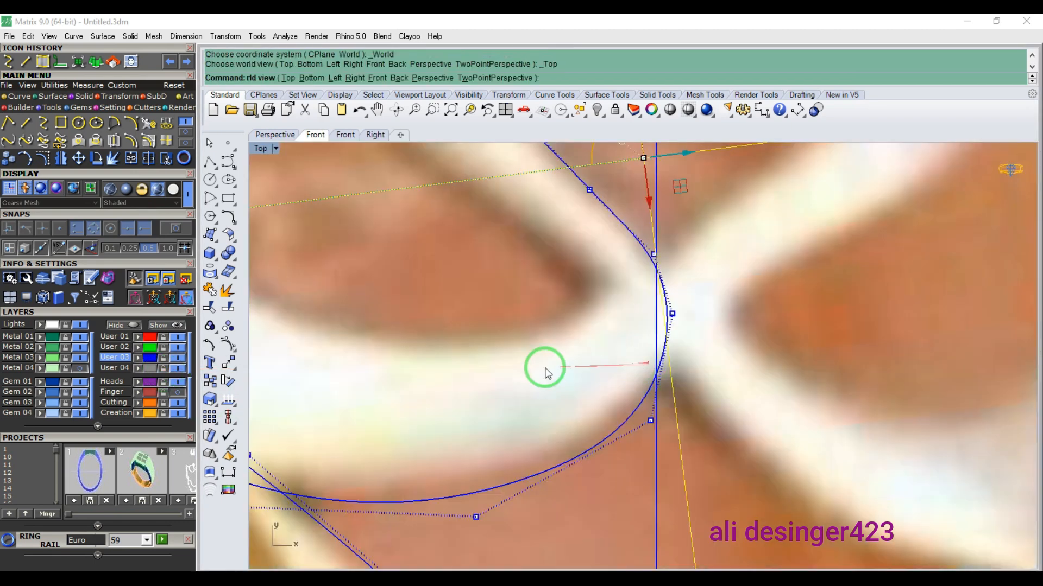
# - Reposition the four control points along the left loop's lower edge so the curve follows the reference picture
pyautogui.scroll(-3, 666, 401)
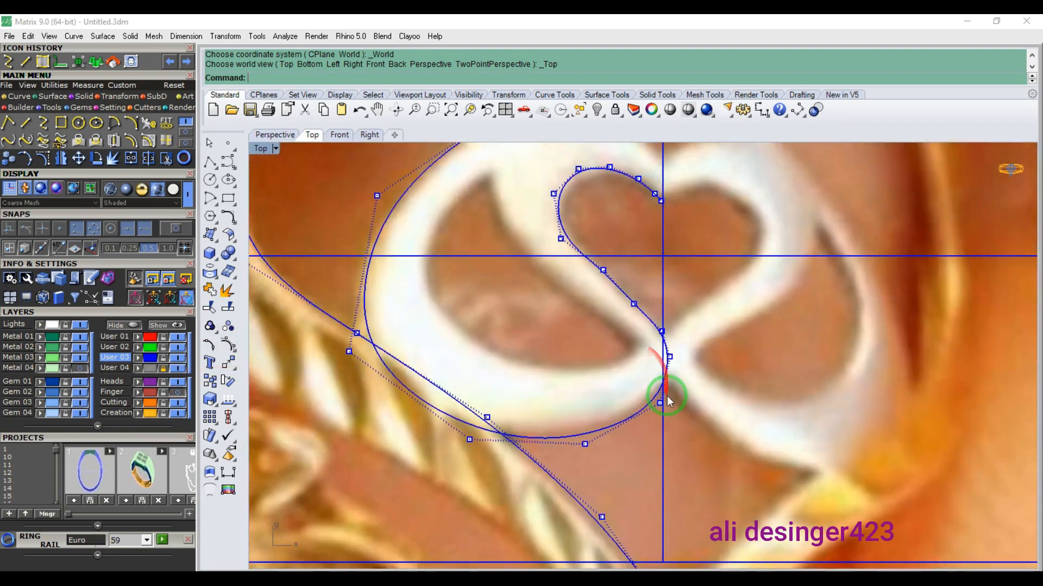
pyautogui.scroll(4, 507, 377)
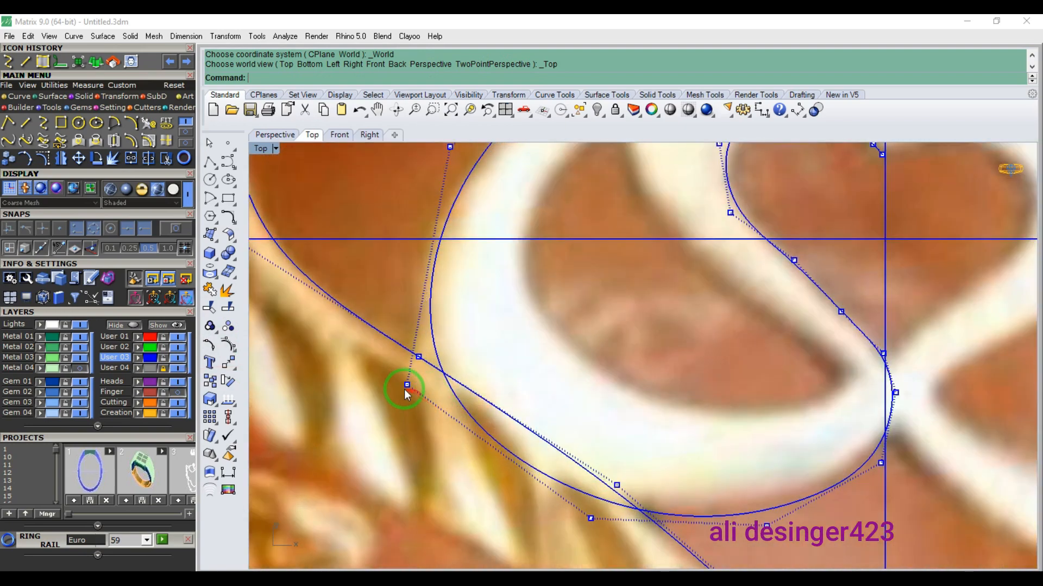
pyautogui.click(407, 383)
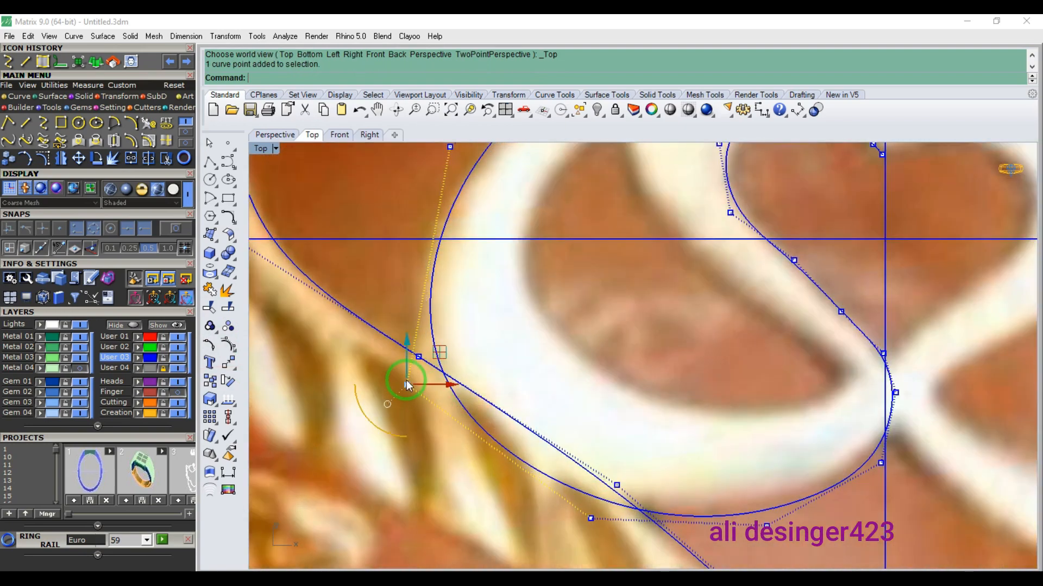
pyautogui.moveTo(409, 386); pyautogui.dragTo(406, 364)
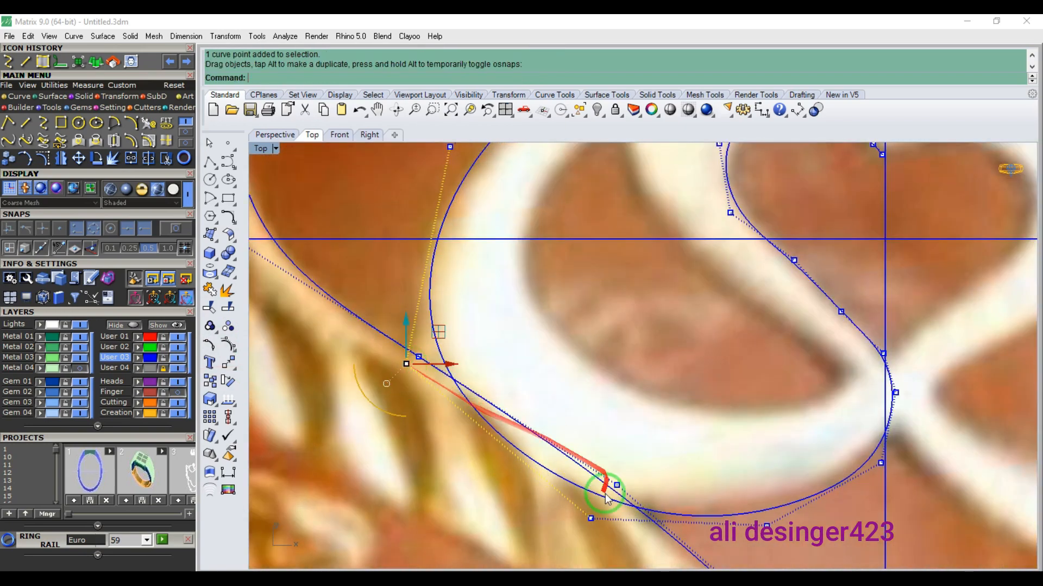
pyautogui.click(590, 518)
pyautogui.moveTo(591, 518); pyautogui.dragTo(563, 494)
pyautogui.click(766, 526)
pyautogui.moveTo(766, 526); pyautogui.dragTo(740, 522)
pyautogui.click(880, 464)
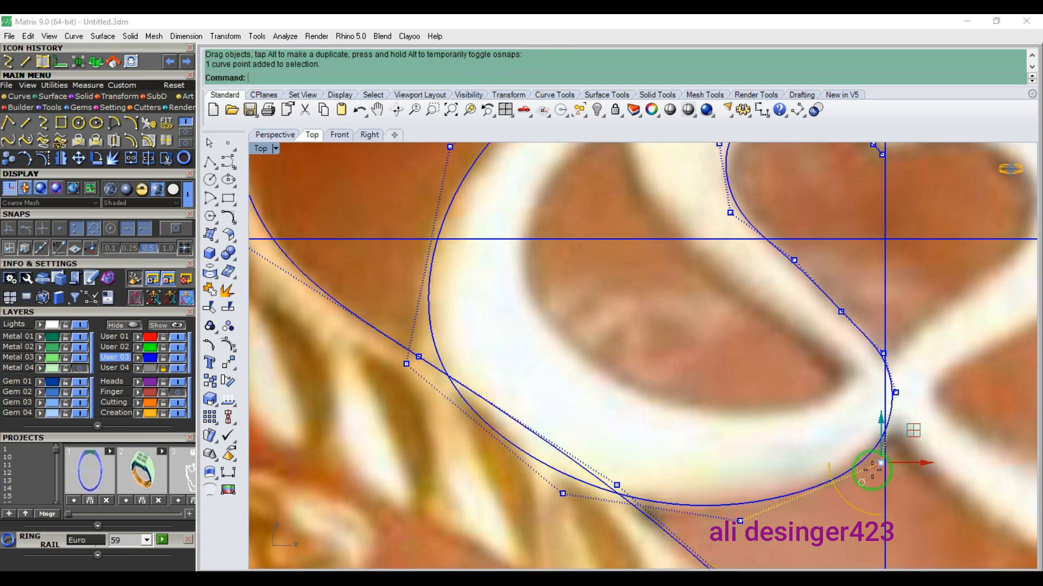
pyautogui.moveTo(880, 465); pyautogui.dragTo(867, 471)
# - Start a second interpolated curve at the heart's outer notch and trace over the top of its left lobe
pyautogui.scroll(2, 899, 418)
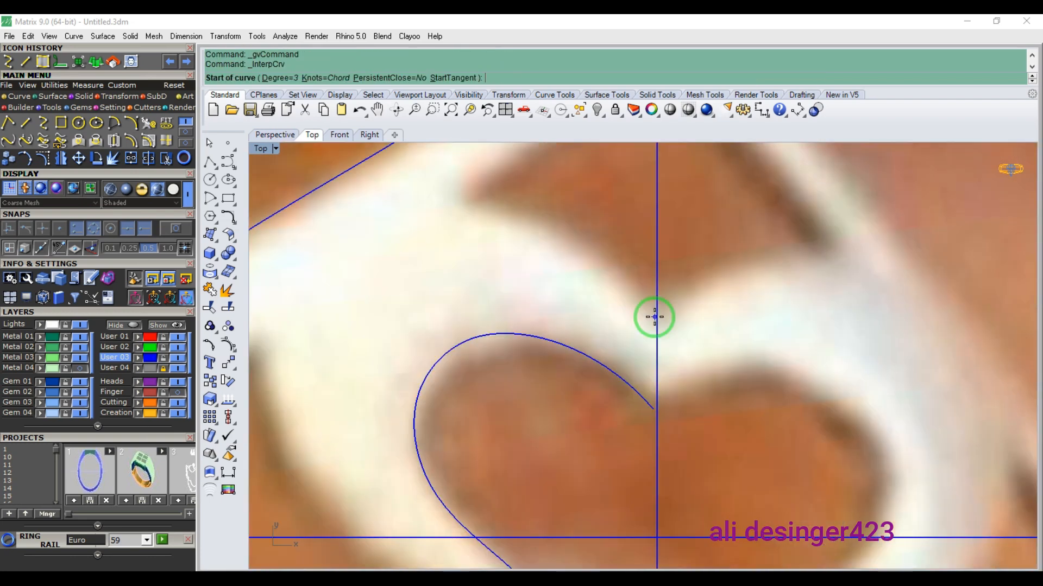
pyautogui.click(654, 313)
pyautogui.click(572, 245)
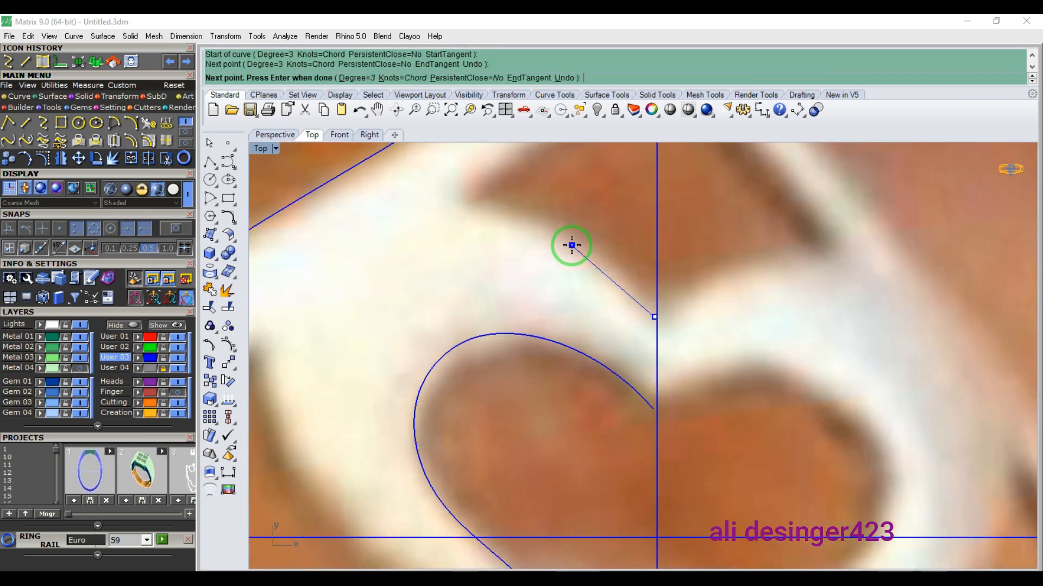
pyautogui.click(424, 199)
pyautogui.moveTo(325, 221); pyautogui.dragTo(482, 181, button='right')
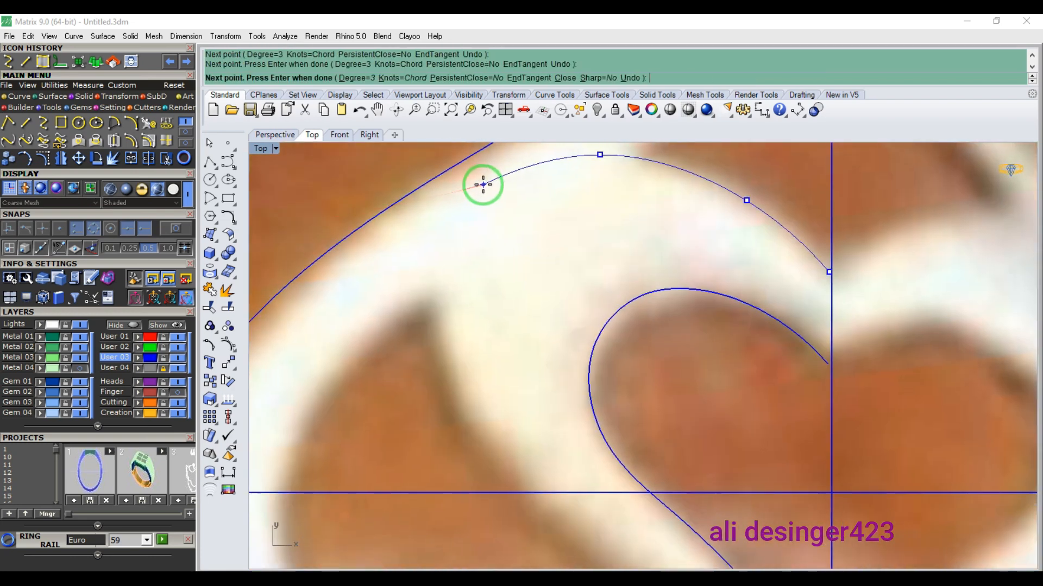
pyautogui.click(491, 190)
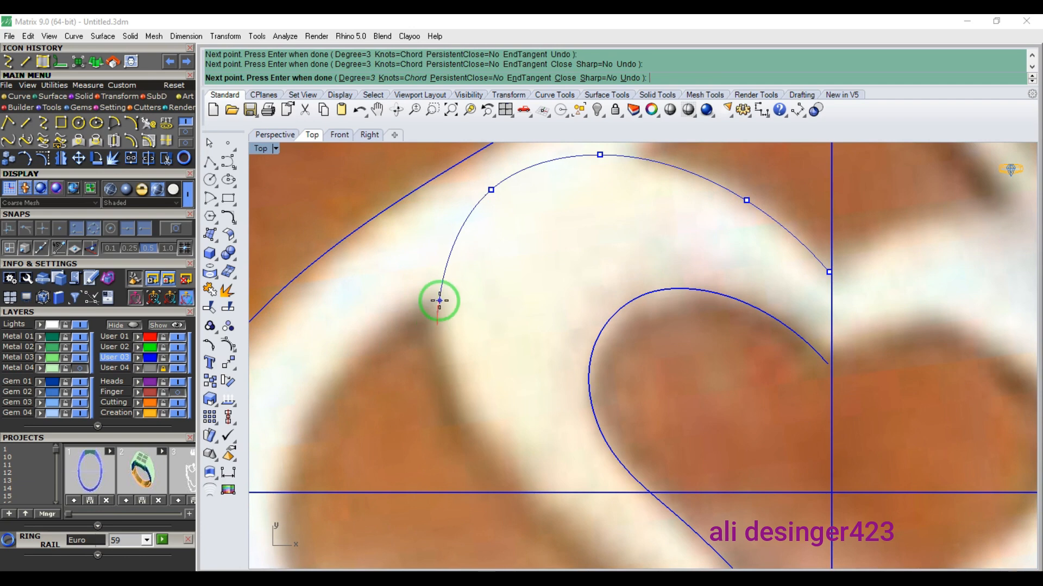
# - Continue the interpolated curve down the left lobe's outer side to the pointed inner end of the teardrop opening
pyautogui.scroll(-4, 434, 308)
pyautogui.moveTo(475, 415); pyautogui.dragTo(462, 312, button='right')
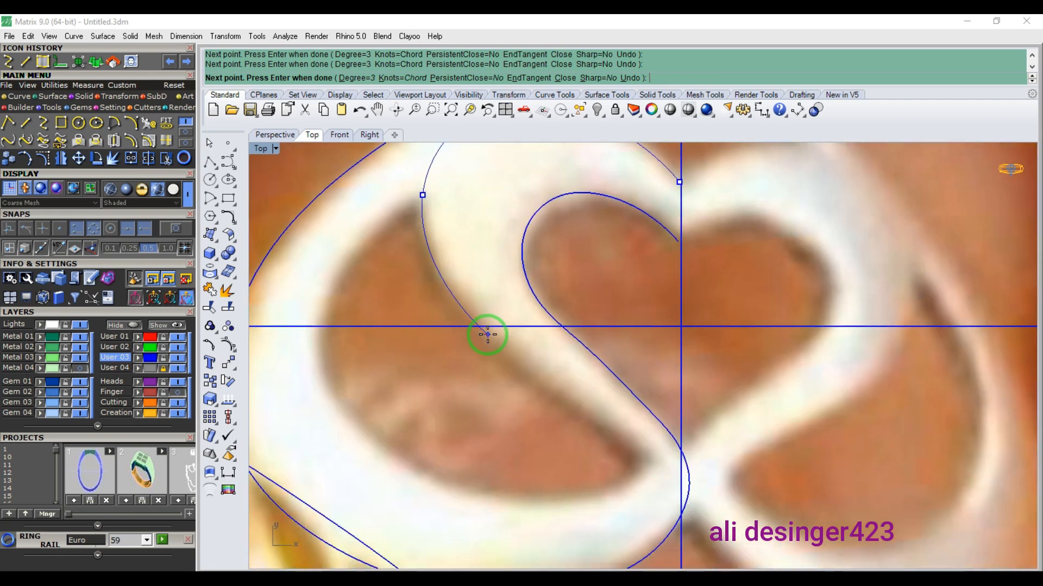
pyautogui.click(584, 415)
pyautogui.scroll(5, 642, 452)
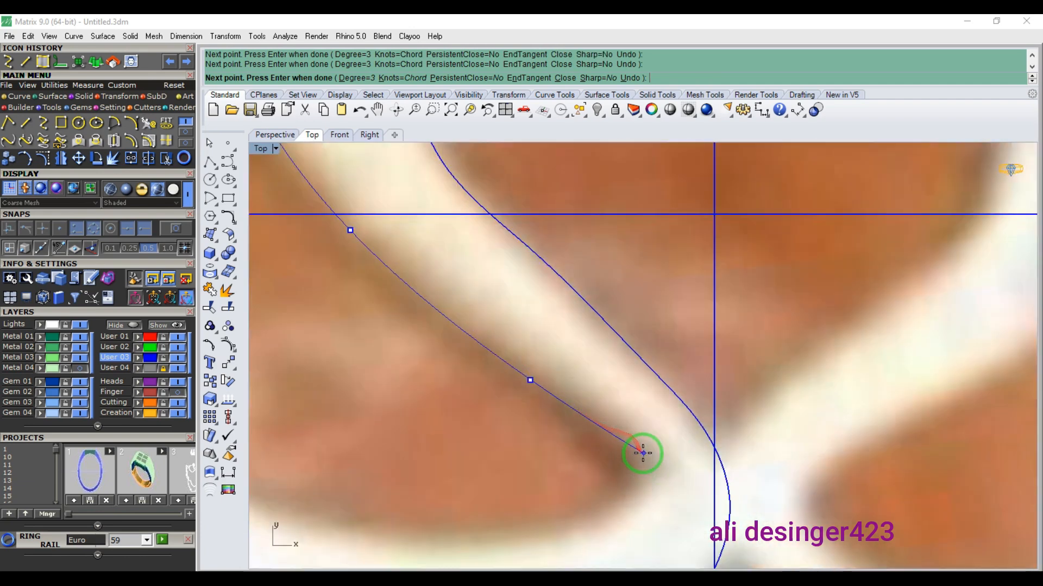
pyautogui.click(632, 443)
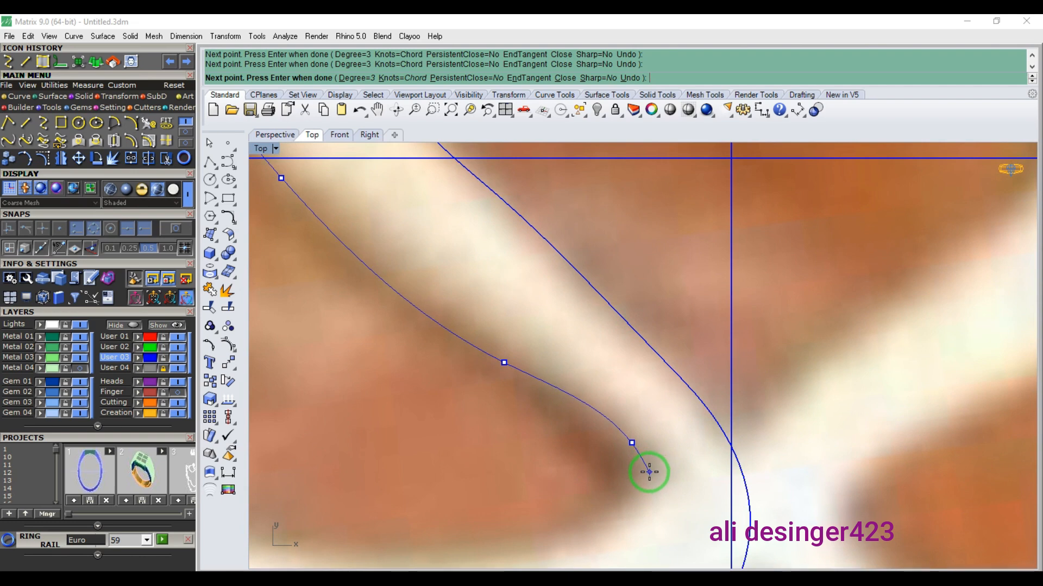
pyautogui.click(650, 473)
# - Trace the curve around the teardrop opening's lower and left edges and back up to the strand crossing
pyautogui.scroll(-4, 643, 489)
pyautogui.moveTo(626, 511); pyautogui.dragTo(651, 490, button='right')
pyautogui.click(639, 492)
pyautogui.scroll(-2, 631, 495)
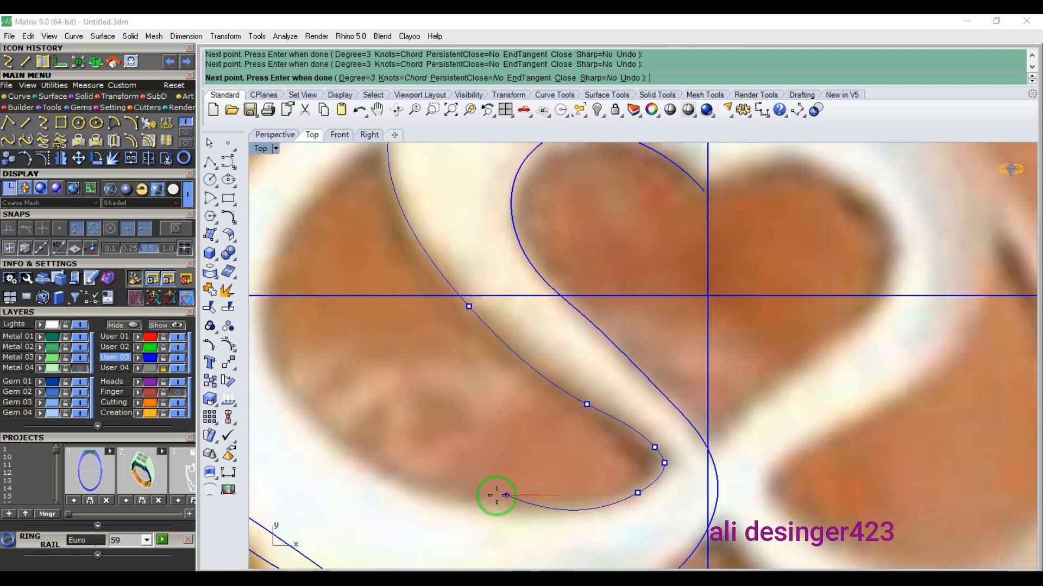
pyautogui.click(463, 497)
pyautogui.click(310, 422)
pyautogui.moveTo(294, 393); pyautogui.dragTo(435, 488, button='right')
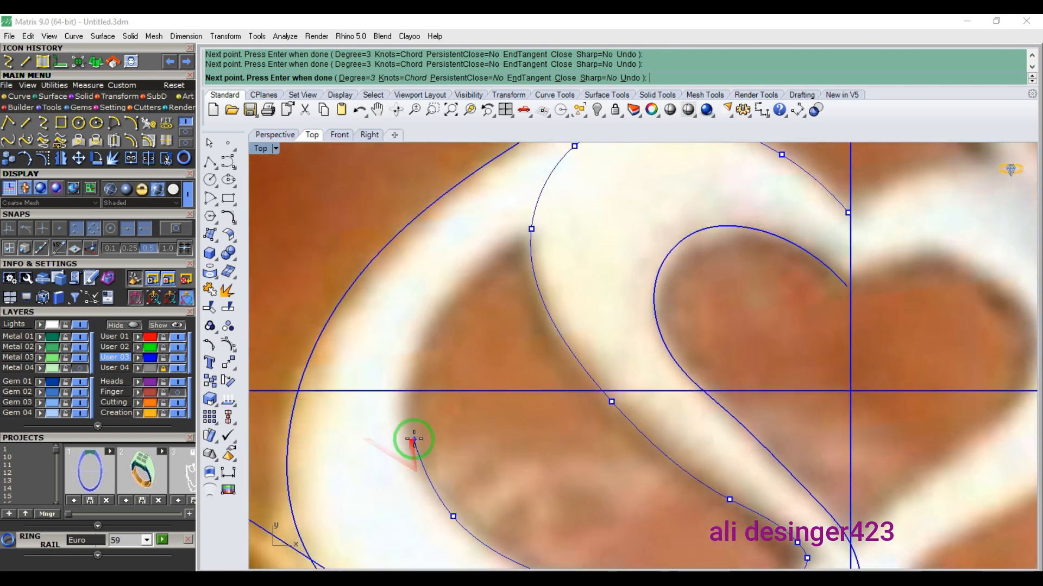
pyautogui.click(473, 272)
pyautogui.moveTo(542, 234); pyautogui.dragTo(457, 323, button='right')
pyautogui.click(520, 261)
pyautogui.moveTo(520, 261); pyautogui.dragTo(331, 384, button='right')
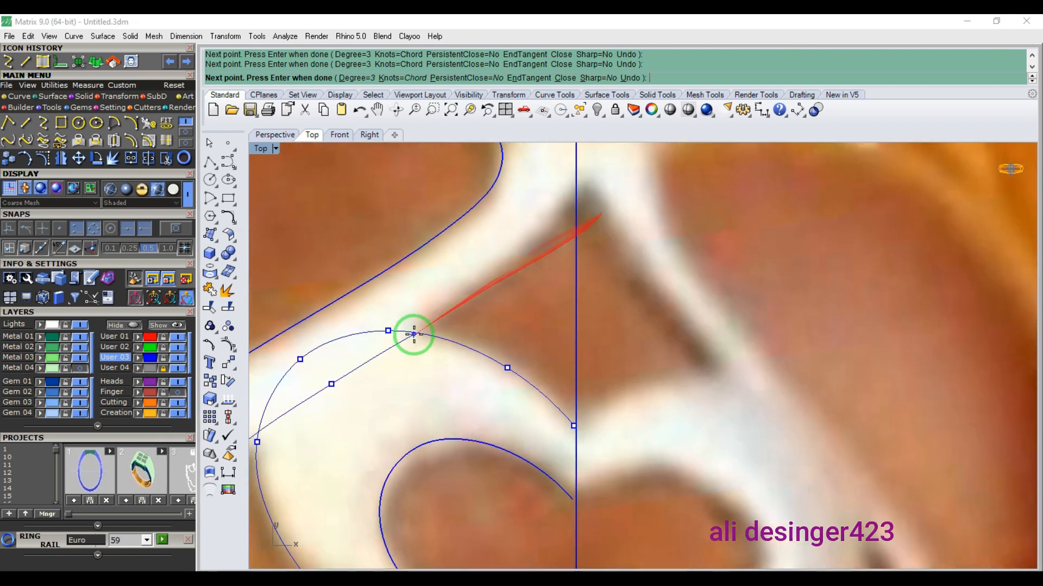
# - Extend the curve along the strand's lower edge to the vertical centre line and around the motif's top bend
pyautogui.click(511, 264)
pyautogui.moveTo(531, 244); pyautogui.dragTo(570, 361, button='right')
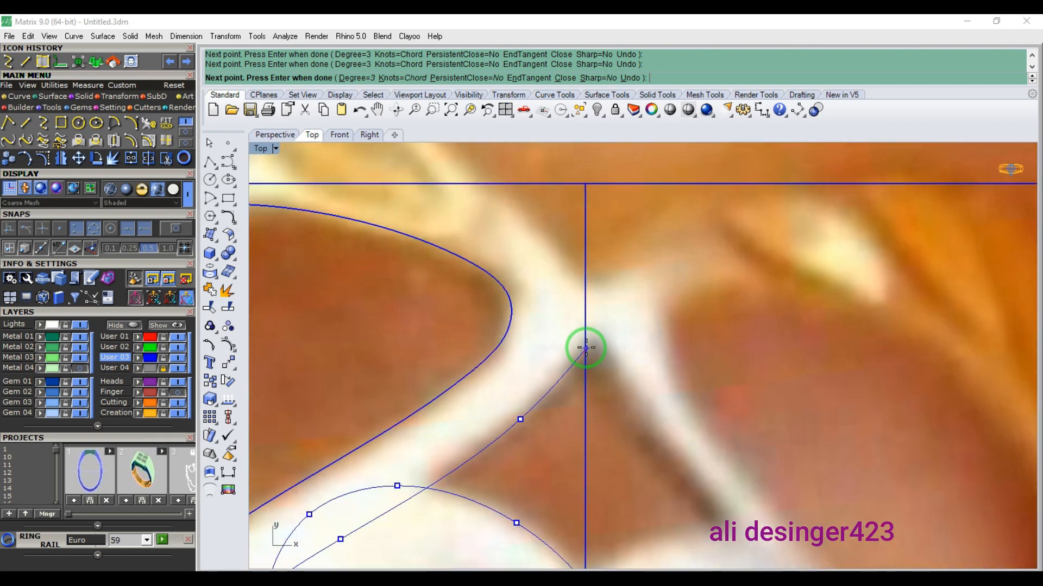
pyautogui.click(587, 346)
pyautogui.moveTo(580, 239); pyautogui.dragTo(714, 340, button='right')
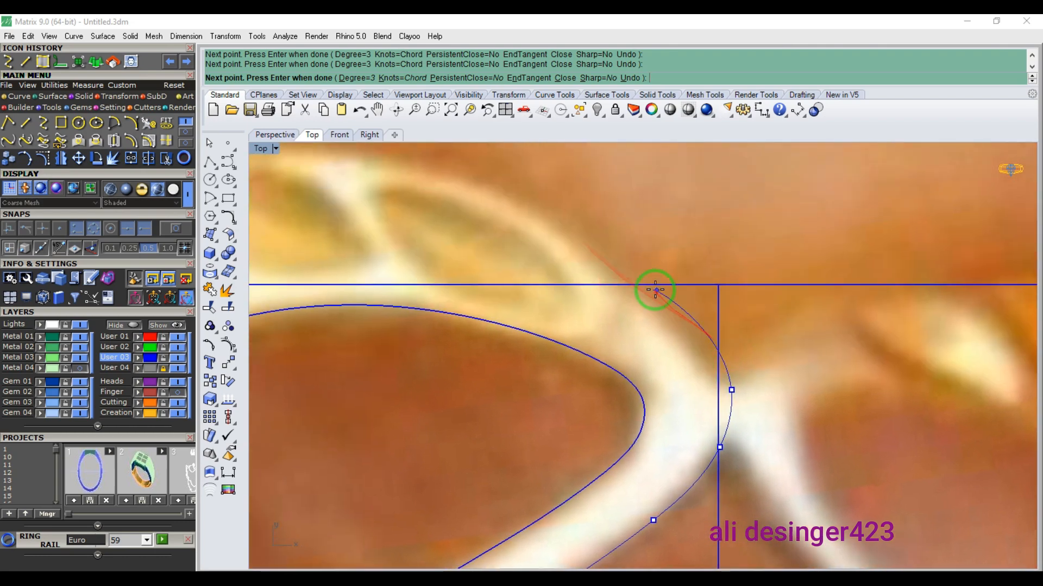
pyautogui.click(627, 254)
pyautogui.scroll(-6, 628, 254)
pyautogui.moveTo(537, 215); pyautogui.dragTo(718, 245, button='right')
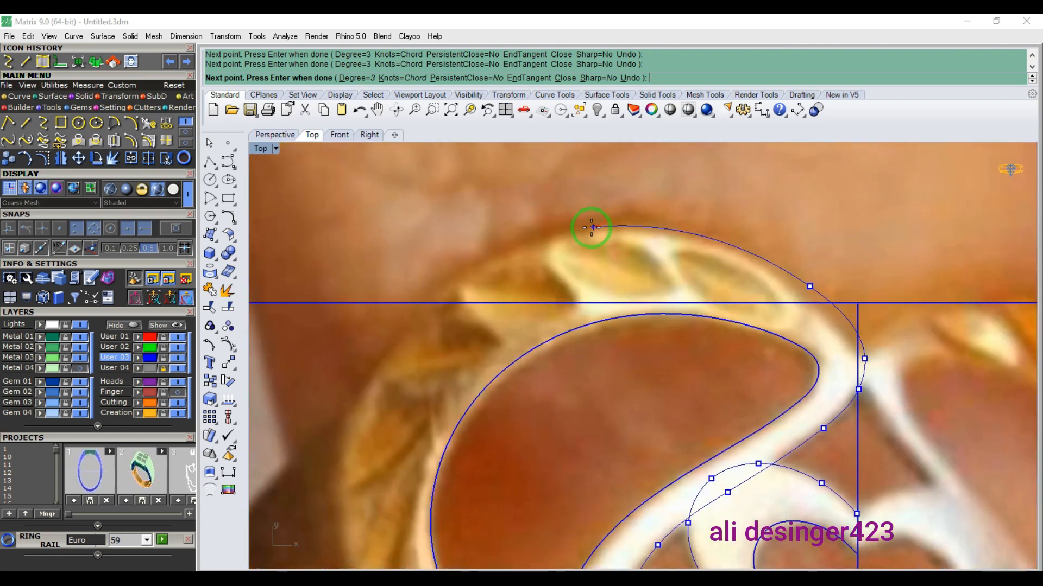
# - Trace the outer edge of the leaf border down to the heart's bottom tip and finish the curve
pyautogui.click(591, 227)
pyautogui.click(388, 337)
pyautogui.moveTo(319, 474); pyautogui.dragTo(421, 286, button='right')
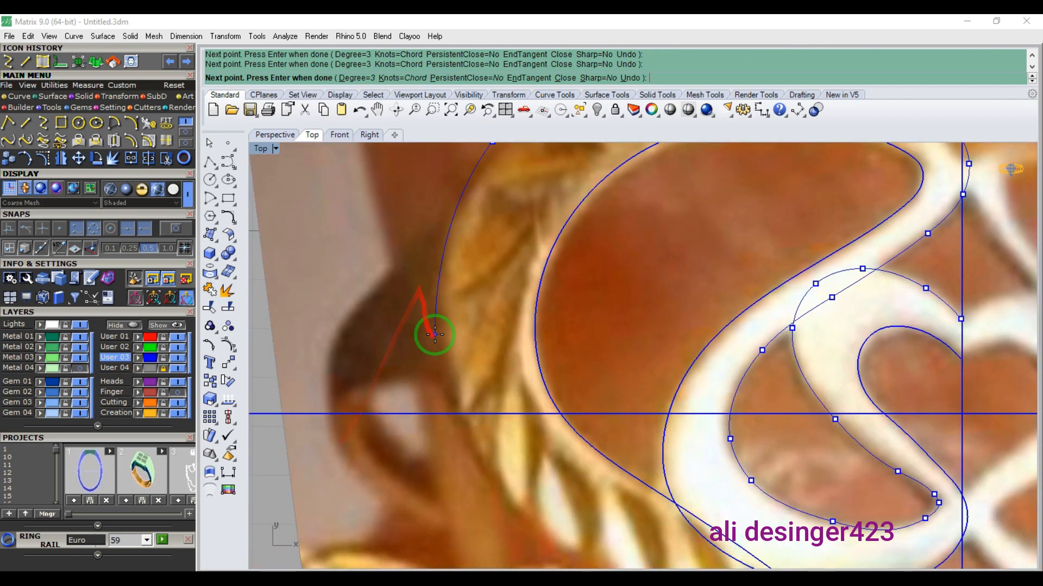
pyautogui.moveTo(505, 495); pyautogui.dragTo(457, 286, button='right')
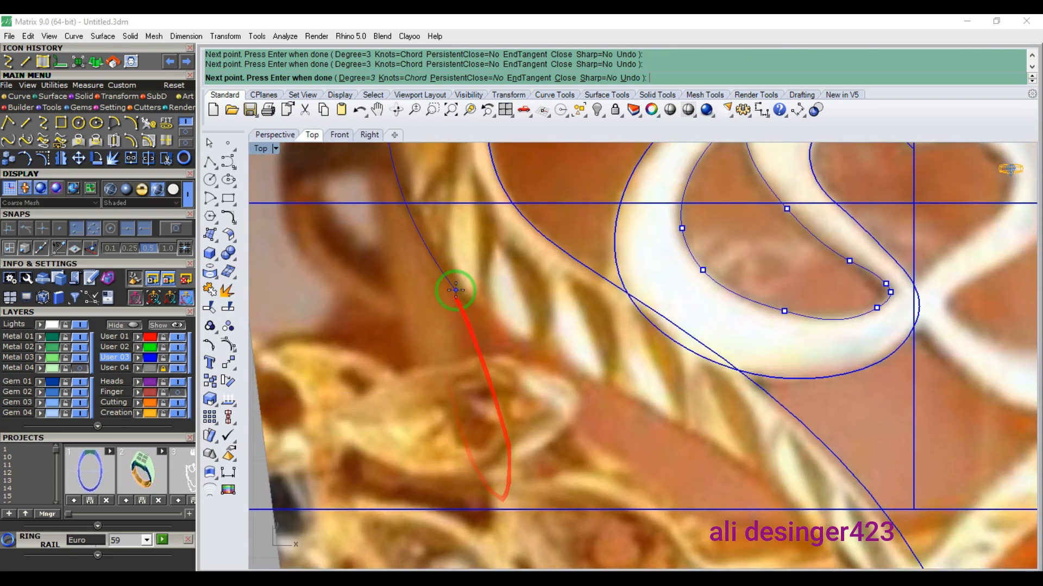
pyautogui.click(488, 329)
pyautogui.moveTo(639, 401); pyautogui.dragTo(519, 284, button='right')
pyautogui.click(506, 288)
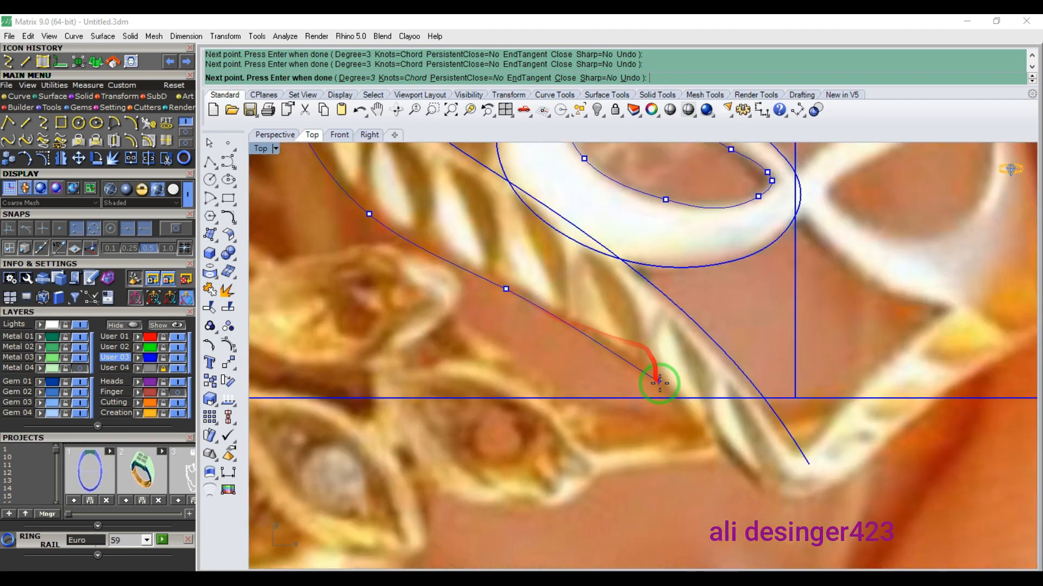
pyautogui.click(665, 390)
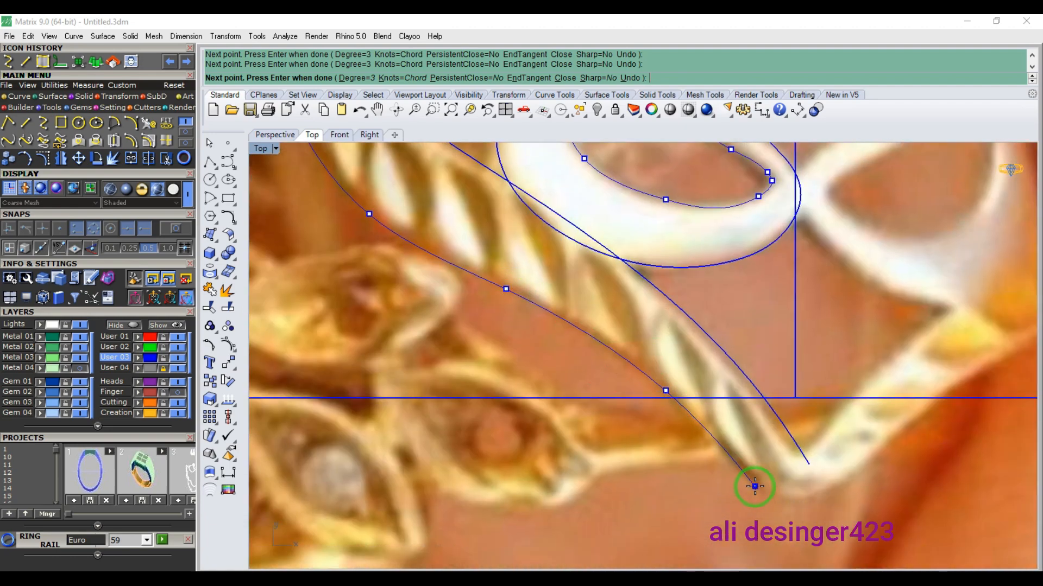
pyautogui.click(755, 487)
pyautogui.rightClick(755, 487)
pyautogui.scroll(-8, 708, 494)
pyautogui.scroll(6, 620, 333)
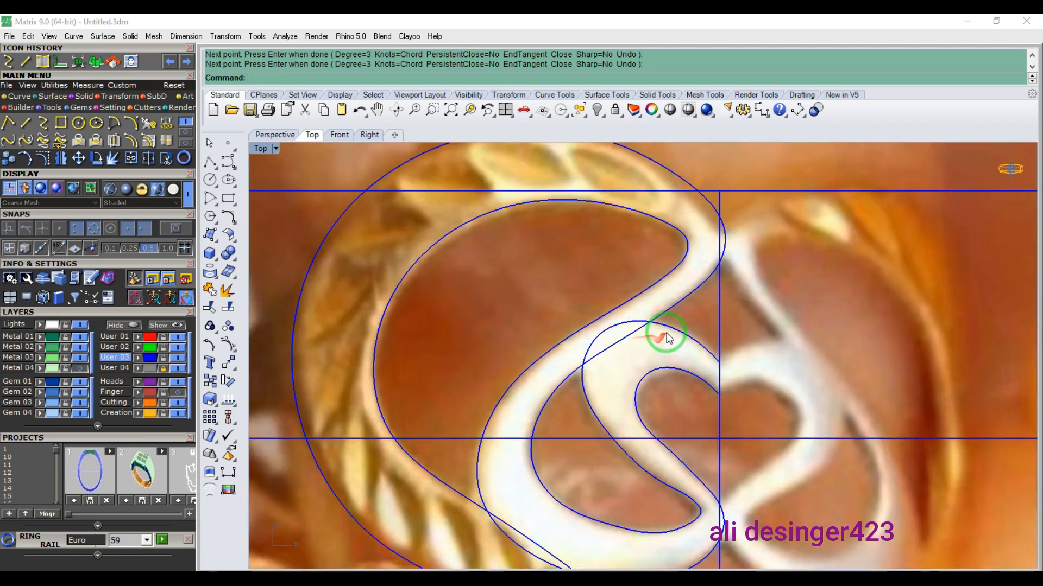
# - Turn on the second curve's control points and reshape the top of the inner heart's left lobe
pyautogui.click(312, 270)
pyautogui.click(59, 159)
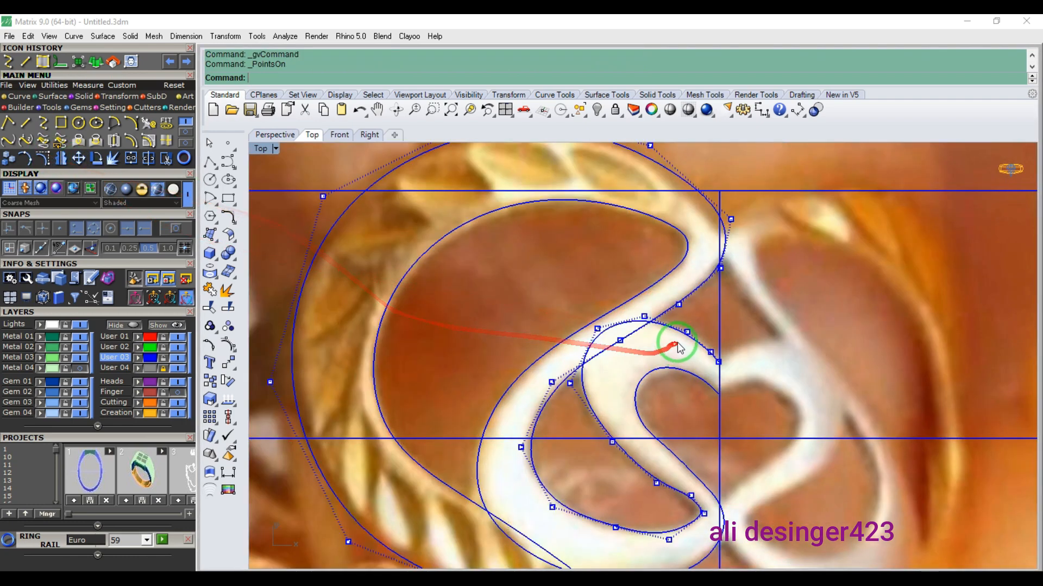
pyautogui.scroll(5, 667, 321)
pyautogui.moveTo(672, 303); pyautogui.dragTo(681, 286)
pyautogui.moveTo(536, 339); pyautogui.dragTo(553, 340)
pyautogui.moveTo(794, 350); pyautogui.dragTo(790, 335)
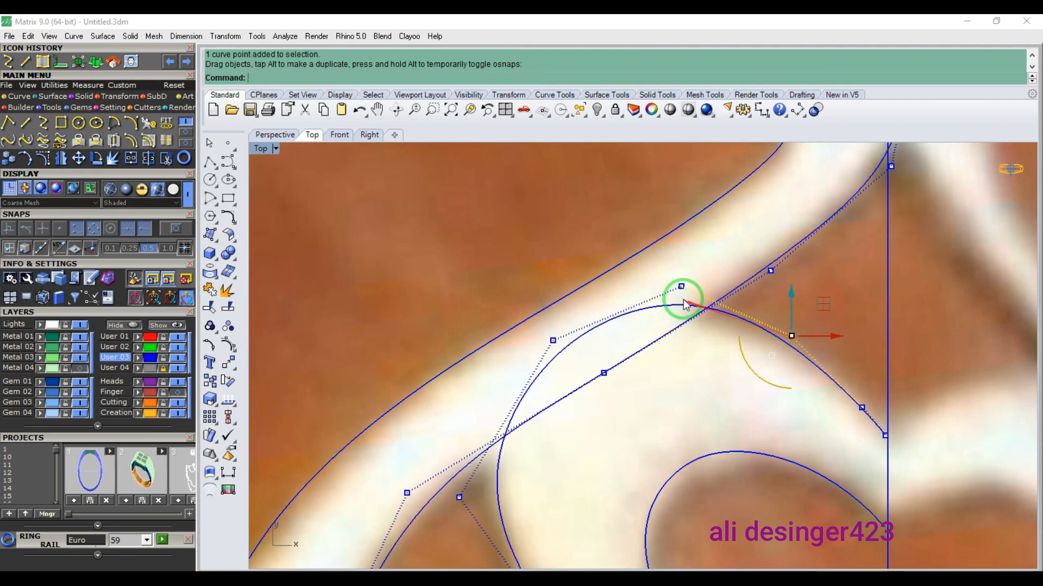
pyautogui.click(681, 286)
pyautogui.moveTo(680, 287); pyautogui.dragTo(667, 295)
pyautogui.scroll(-6, 666, 295)
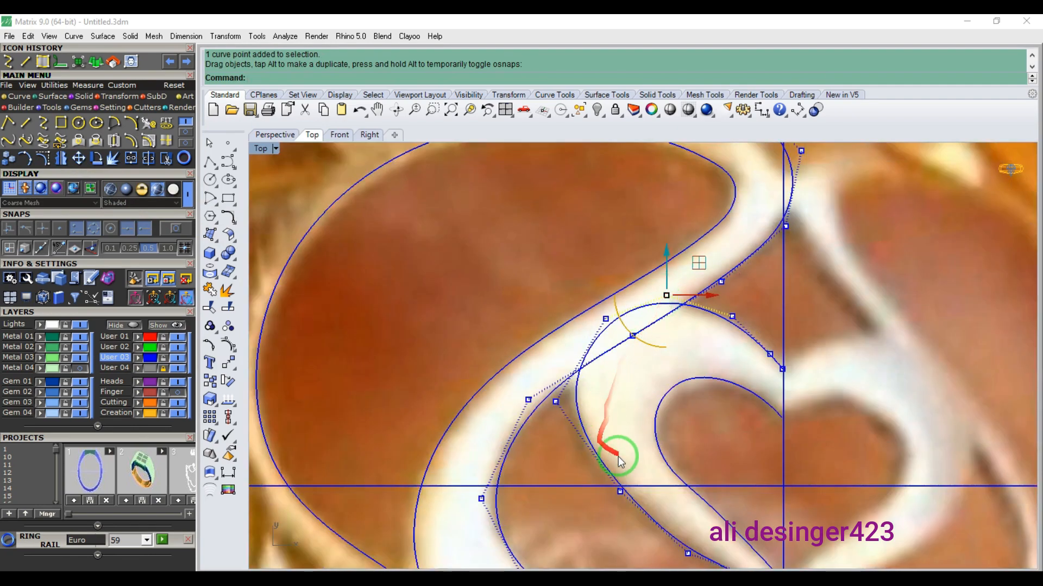
# - Reposition the two control points on the lobe's outer side where it narrows toward the teardrop opening's tip
pyautogui.scroll(6, 620, 445)
pyautogui.moveTo(672, 427); pyautogui.dragTo(659, 395)
pyautogui.moveTo(769, 462); pyautogui.dragTo(766, 480)
pyautogui.moveTo(776, 498); pyautogui.dragTo(724, 382, button='right')
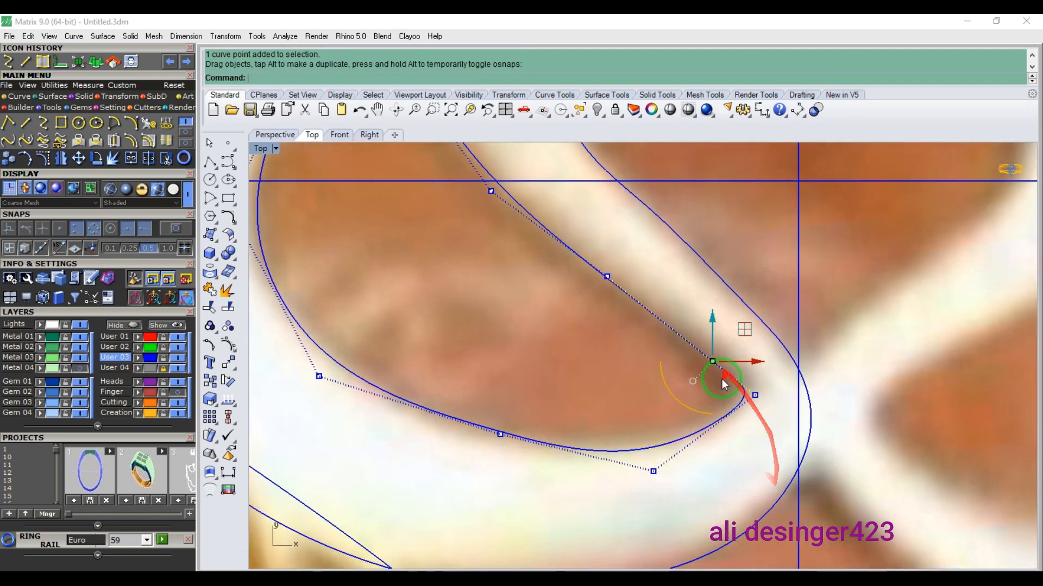
# - Move the control points around the teardrop opening's pointed tip and lower edge to match the reference picture
pyautogui.moveTo(754, 397); pyautogui.dragTo(737, 402)
pyautogui.moveTo(655, 474); pyautogui.dragTo(722, 451)
pyautogui.moveTo(498, 434); pyautogui.dragTo(599, 485)
pyautogui.scroll(3, 735, 407)
pyautogui.click(750, 391)
pyautogui.moveTo(750, 391); pyautogui.dragTo(735, 395)
pyautogui.moveTo(706, 316); pyautogui.dragTo(671, 318)
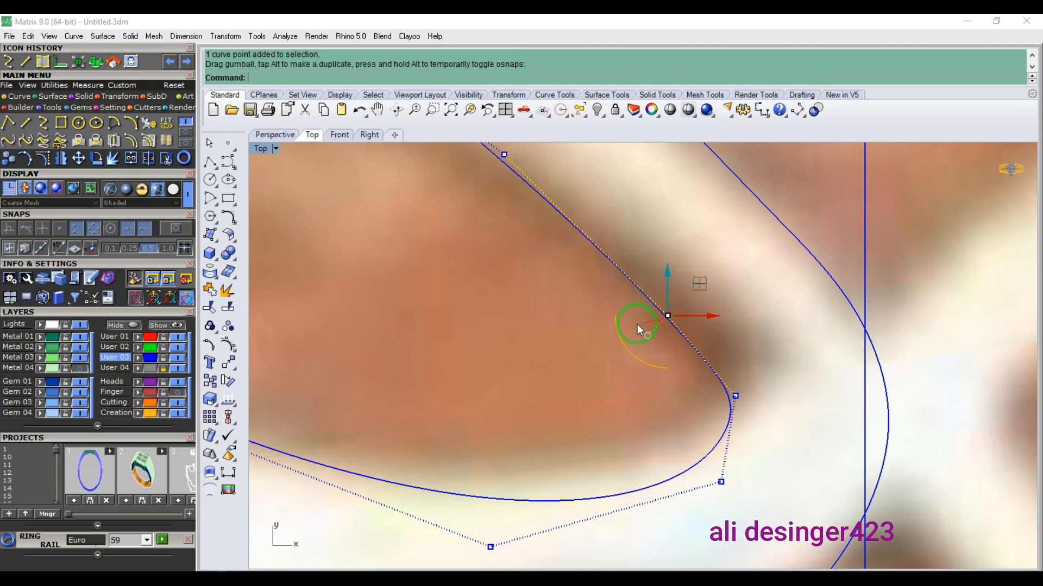
pyautogui.click(209, 307)
pyautogui.scroll(-3, 636, 387)
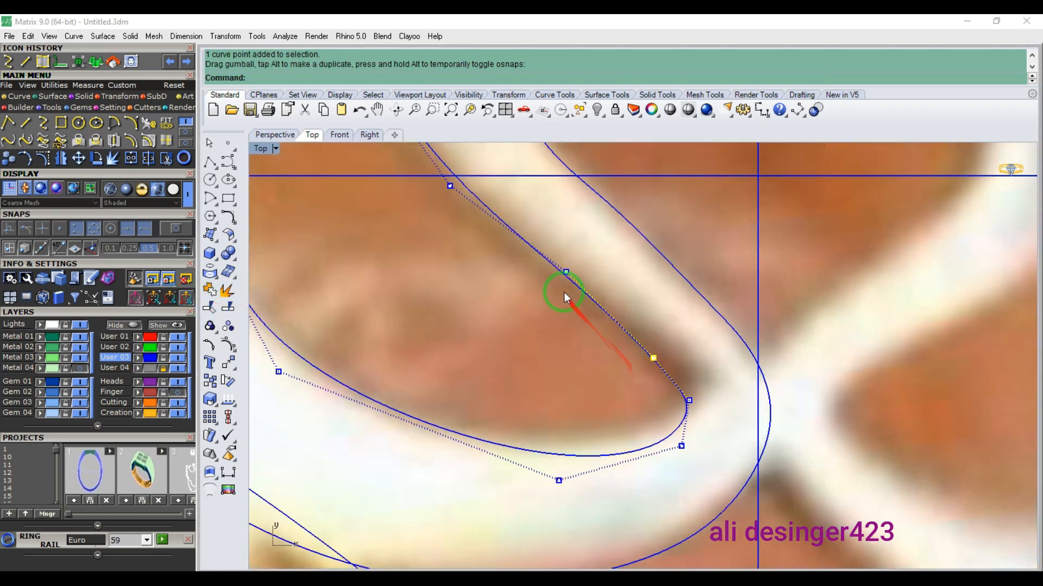
# - Refine the control points on the teardrop opening's upper edge leading into its pointed tip
pyautogui.scroll(2, 564, 292)
pyautogui.moveTo(567, 267); pyautogui.dragTo(582, 286)
pyautogui.click(674, 375)
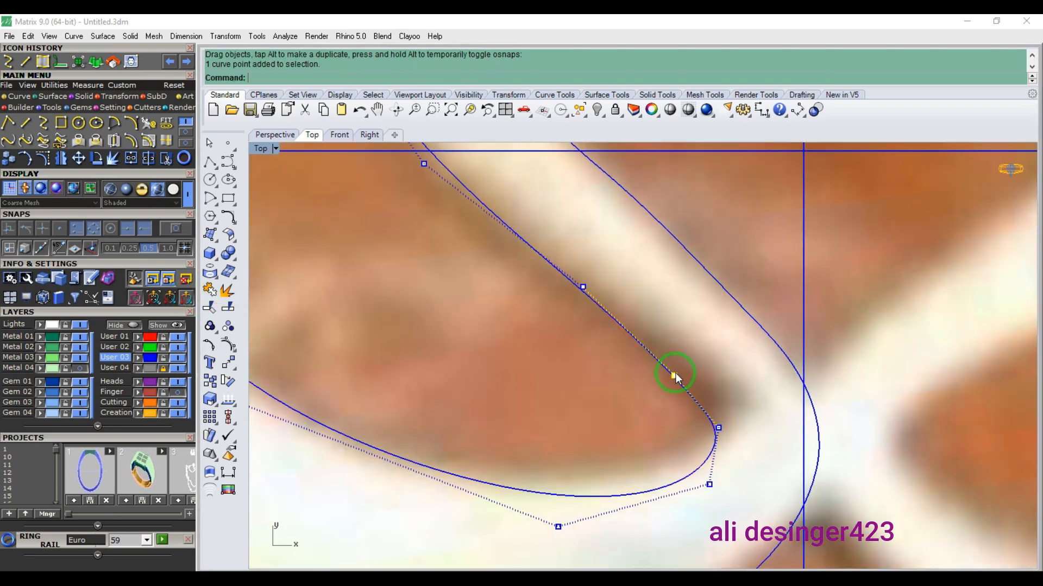
pyautogui.moveTo(676, 379); pyautogui.dragTo(706, 394)
pyautogui.moveTo(728, 439); pyautogui.dragTo(676, 458)
pyautogui.scroll(-3, 723, 424)
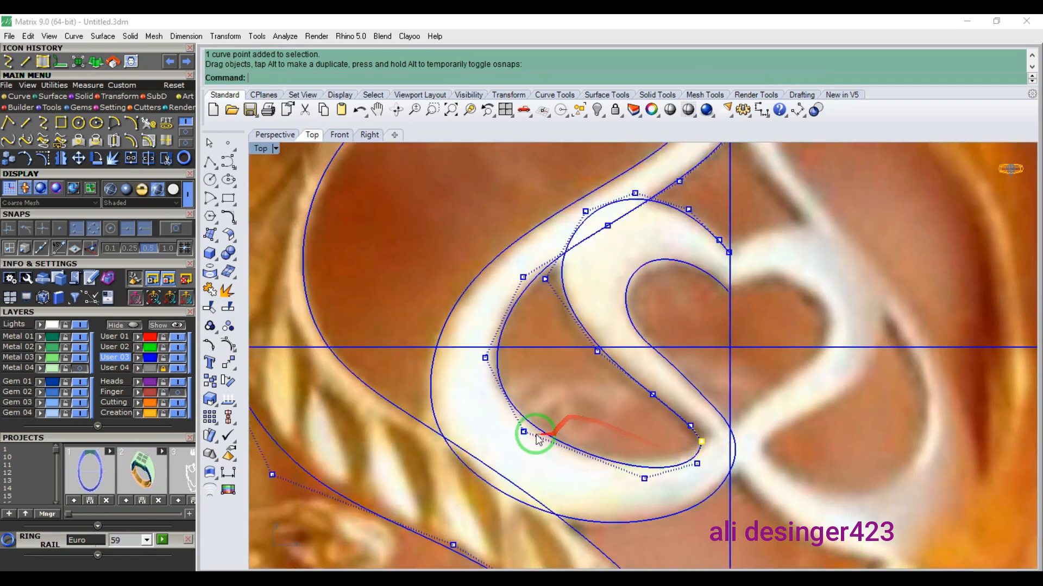
# - Adjust the control points along the teardrop opening's lower and left edges up to the strand crossing
pyautogui.scroll(2, 537, 438)
pyautogui.moveTo(538, 439); pyautogui.dragTo(784, 473)
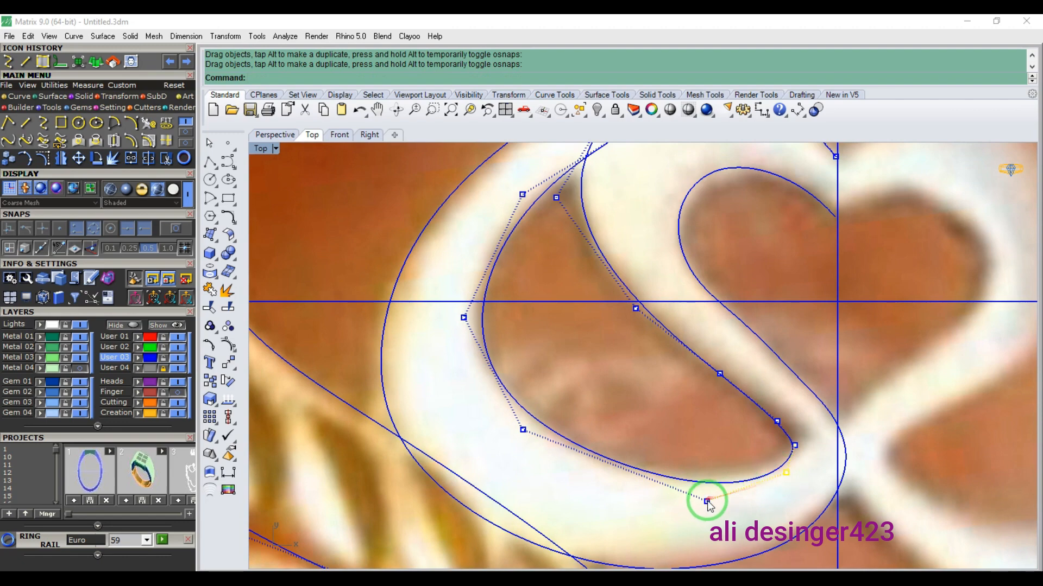
pyautogui.moveTo(705, 500); pyautogui.dragTo(668, 490)
pyautogui.moveTo(523, 431); pyautogui.dragTo(508, 429)
pyautogui.moveTo(497, 332); pyautogui.dragTo(554, 412, button='right')
pyautogui.moveTo(522, 399); pyautogui.dragTo(508, 404)
pyautogui.moveTo(578, 312); pyautogui.dragTo(520, 425, button='right')
pyautogui.moveTo(649, 311); pyautogui.dragTo(654, 305)
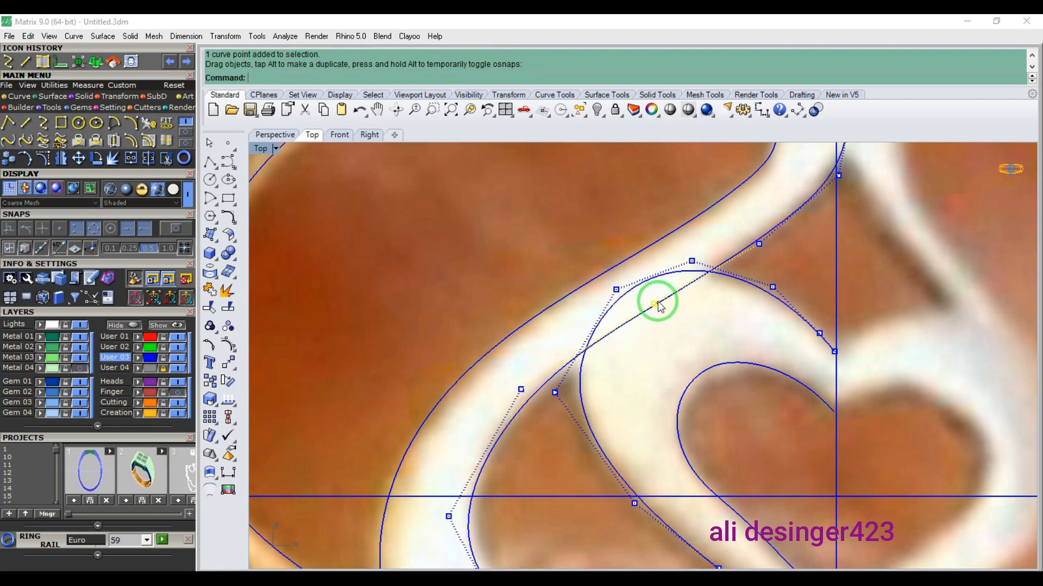
# - Shift the control point at the motif's top bend beside the vertical centre line slightly inward
pyautogui.moveTo(747, 236); pyautogui.dragTo(652, 393, button='right')
pyautogui.moveTo(748, 271); pyautogui.dragTo(752, 323, button='right')
pyautogui.scroll(-4, 687, 267)
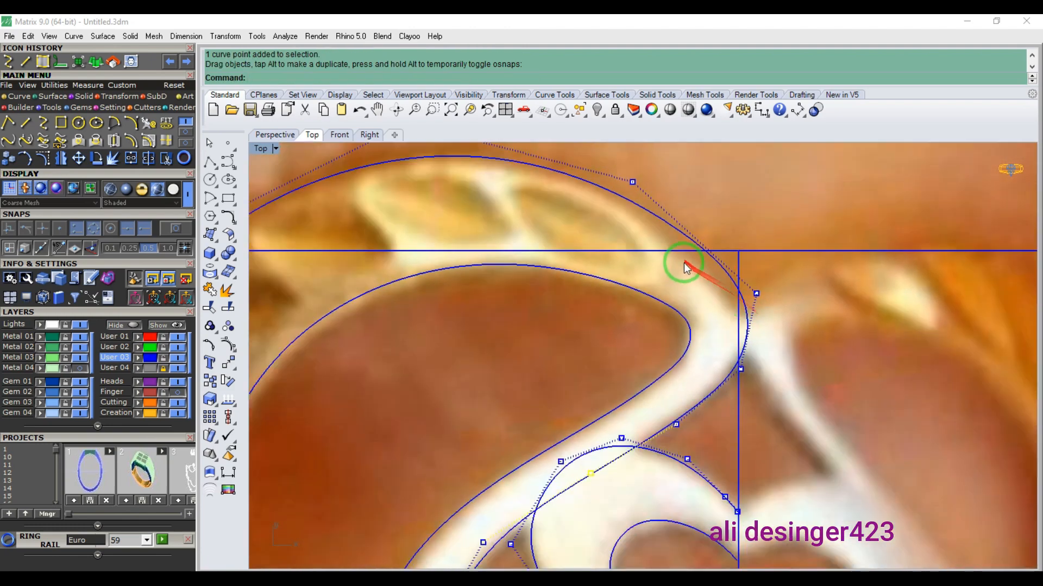
pyautogui.scroll(6, 741, 283)
pyautogui.moveTo(744, 292); pyautogui.dragTo(736, 294)
pyautogui.scroll(-8, 713, 318)
pyautogui.scroll(4, 503, 203)
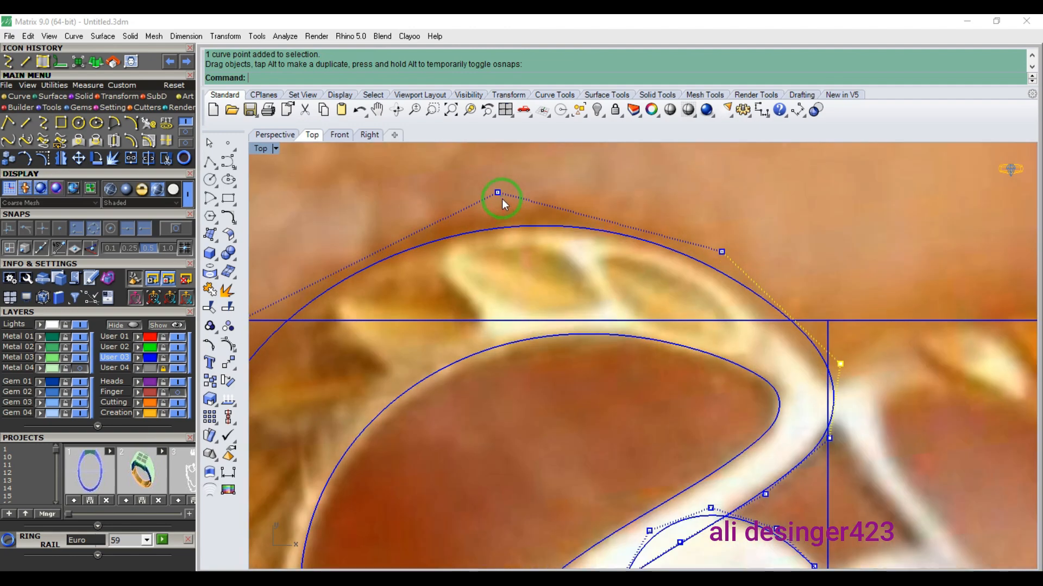
# - Adjust the outer border curve's control points along its top and left side, and turn the control points off
pyautogui.click(498, 194)
pyautogui.scroll(-4, 515, 197)
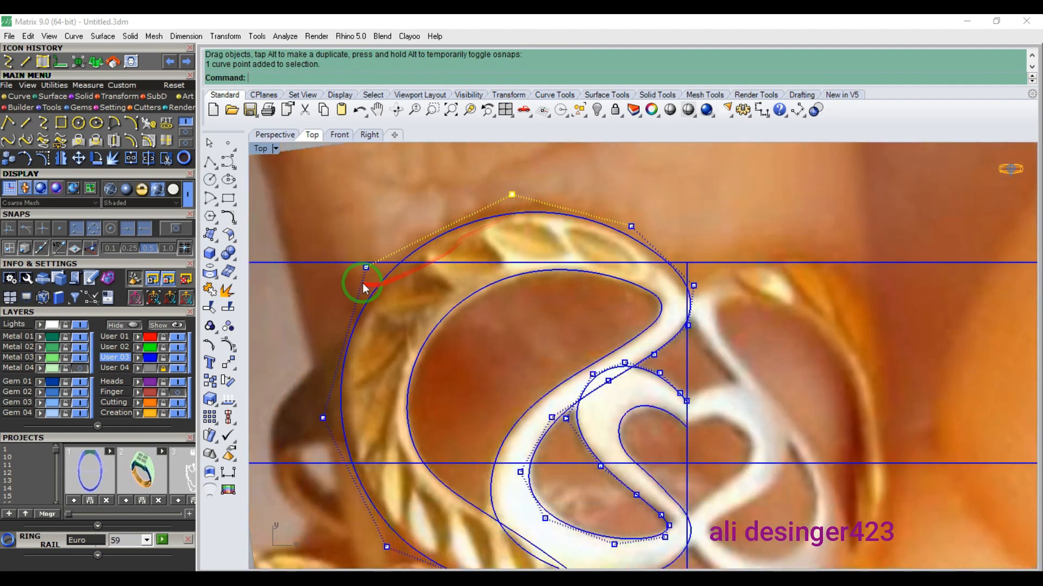
pyautogui.scroll(4, 365, 275)
pyautogui.click(368, 265)
pyautogui.scroll(-4, 455, 338)
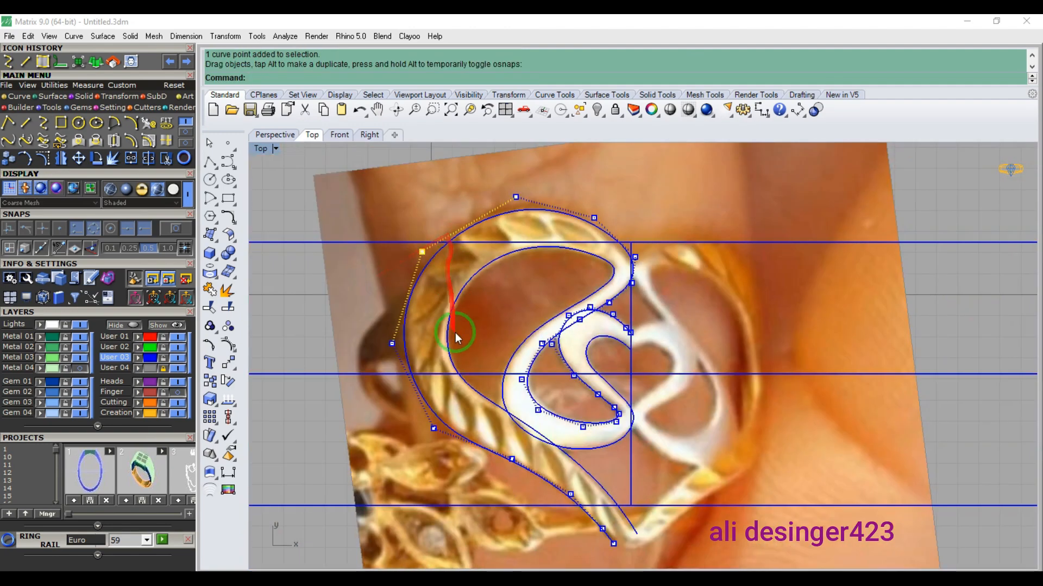
pyautogui.scroll(4, 449, 439)
pyautogui.moveTo(412, 420); pyautogui.dragTo(408, 405)
pyautogui.scroll(-10, 450, 382)
pyautogui.press('Escape')
pyautogui.press('Escape')
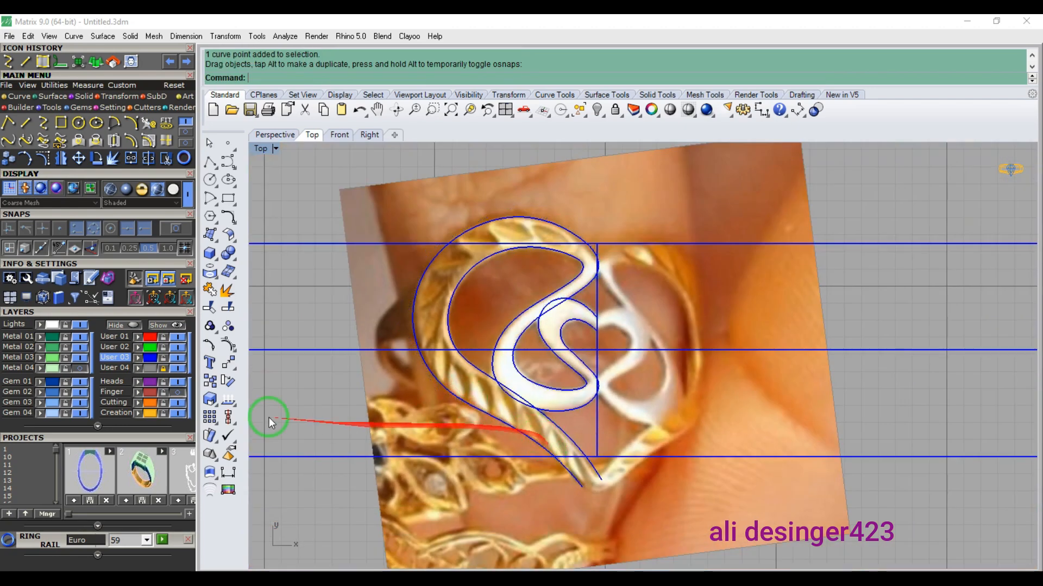
# - Hide the User 04 layer that holds the reference picture
pyautogui.click(176, 369)
pyautogui.scroll(-2, 573, 373)
pyautogui.scroll(4, 553, 377)
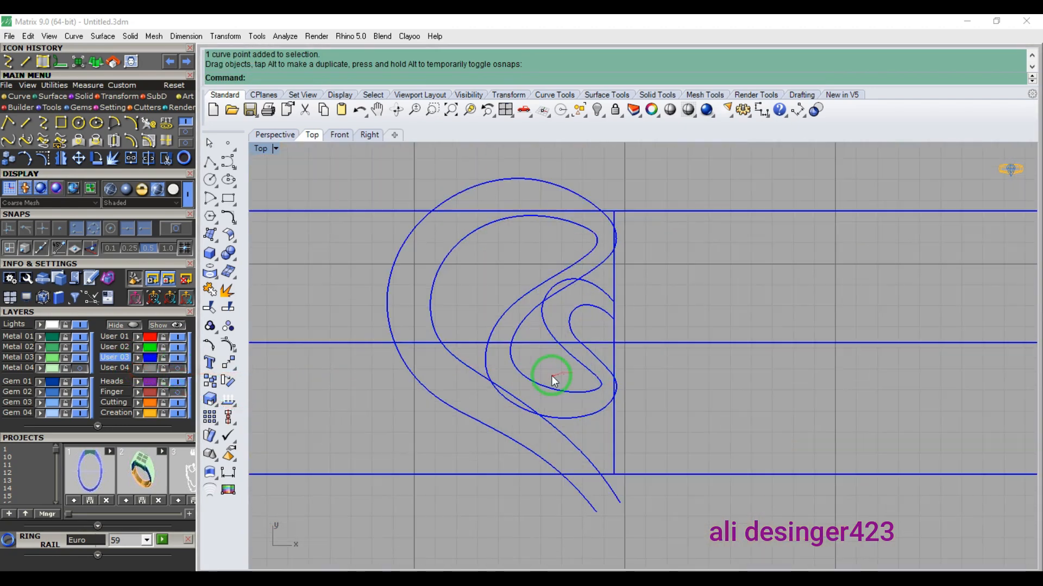
# - Try mirroring a copy of the traced curves across the vertical centre line and undo the mirror
pyautogui.moveTo(552, 377); pyautogui.dragTo(473, 440)
pyautogui.click(61, 158)
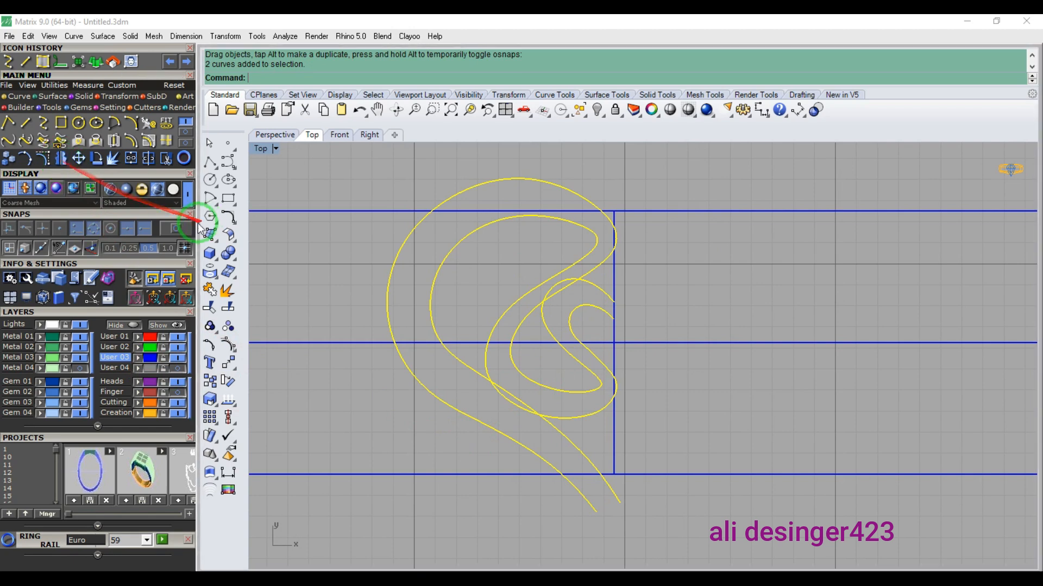
pyautogui.click(613, 287)
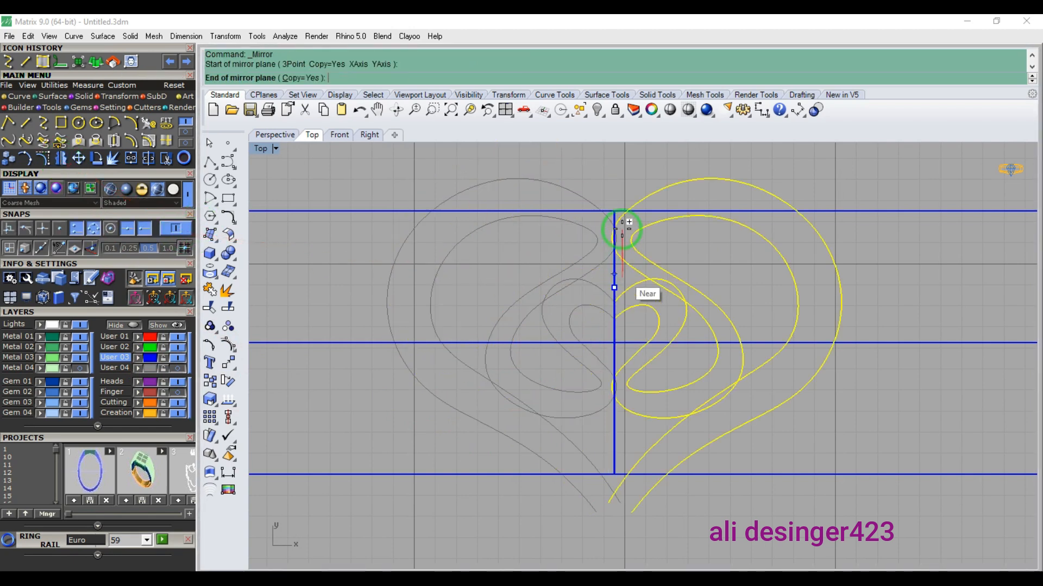
pyautogui.scroll(-2, 606, 250)
pyautogui.press('Escape')
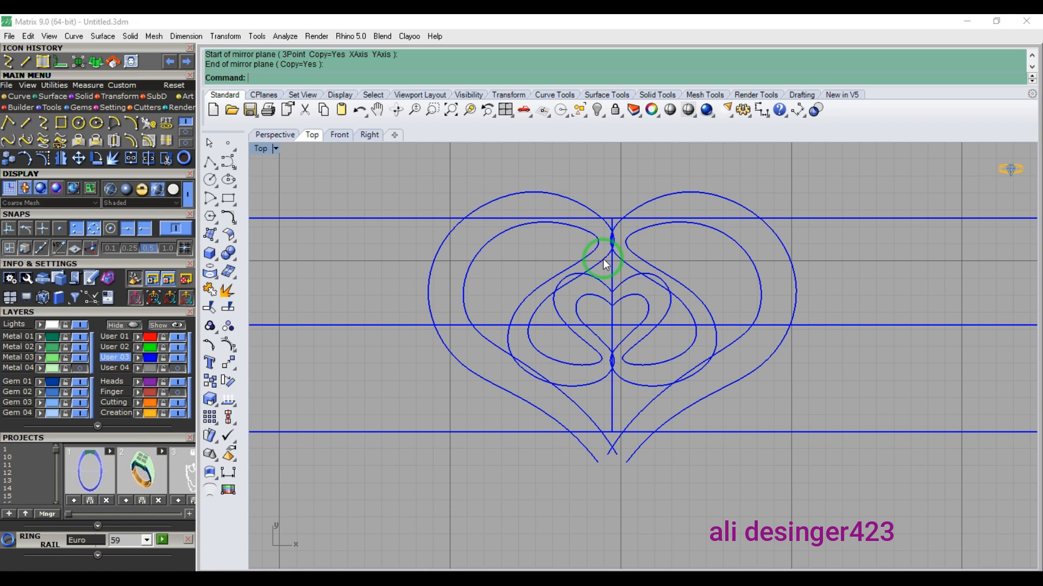
pyautogui.scroll(1, 641, 266)
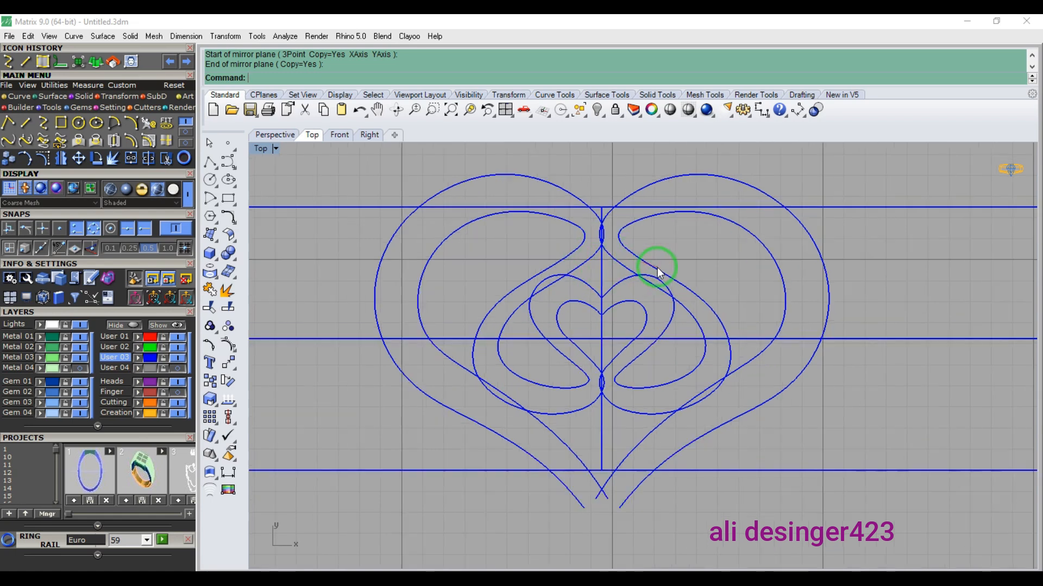
pyautogui.hotkey('ctrl', 'z')
pyautogui.scroll(1, 593, 280)
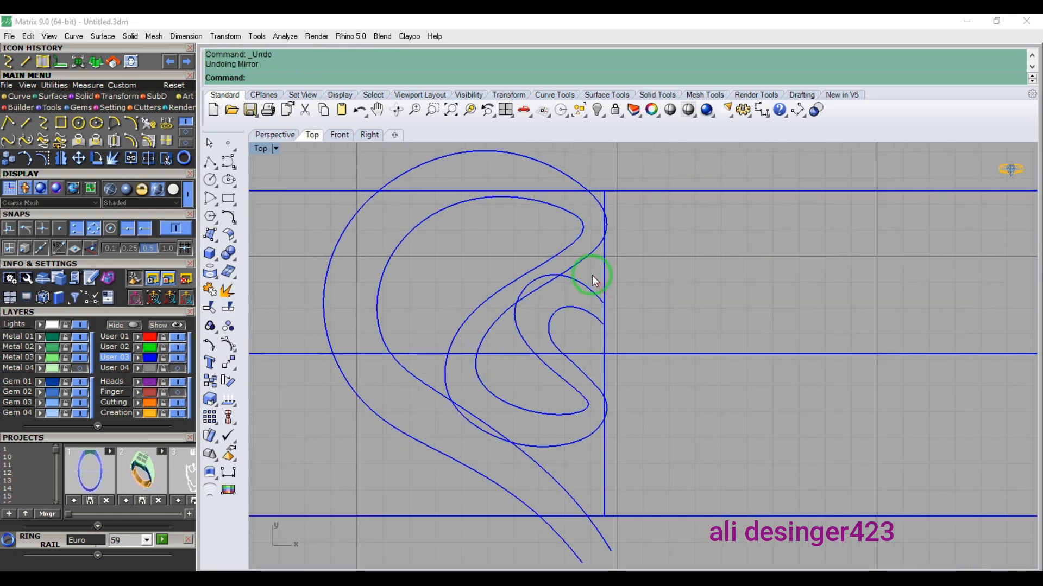
# - Show the User 04 layer and slightly narrow the traced curves and reference picture horizontally with Scale 1D from the vertical centre line
pyautogui.moveTo(506, 315); pyautogui.dragTo(498, 313)
pyautogui.moveTo(377, 284); pyautogui.dragTo(522, 281, button='right')
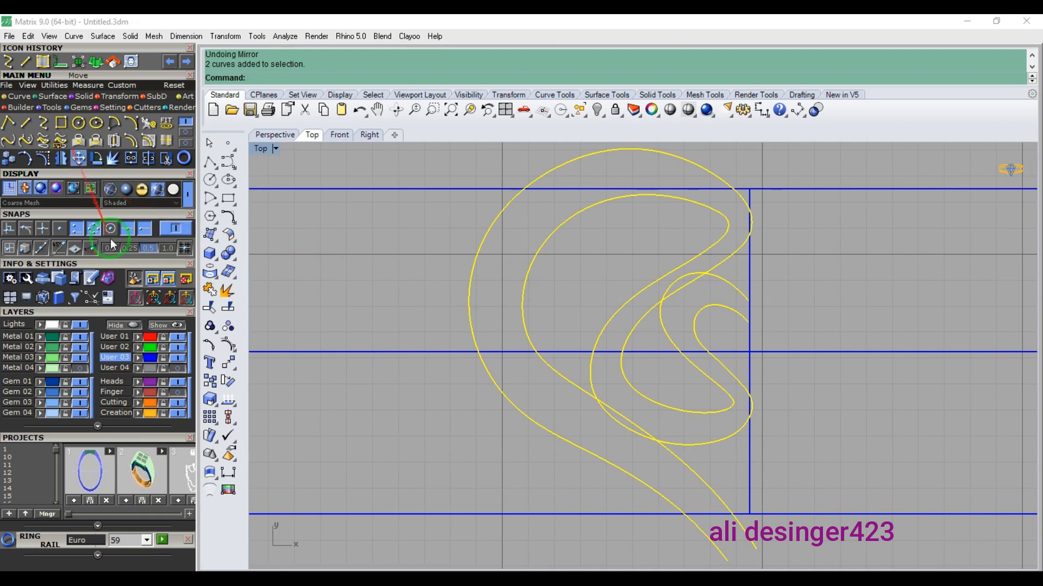
pyautogui.click(164, 368)
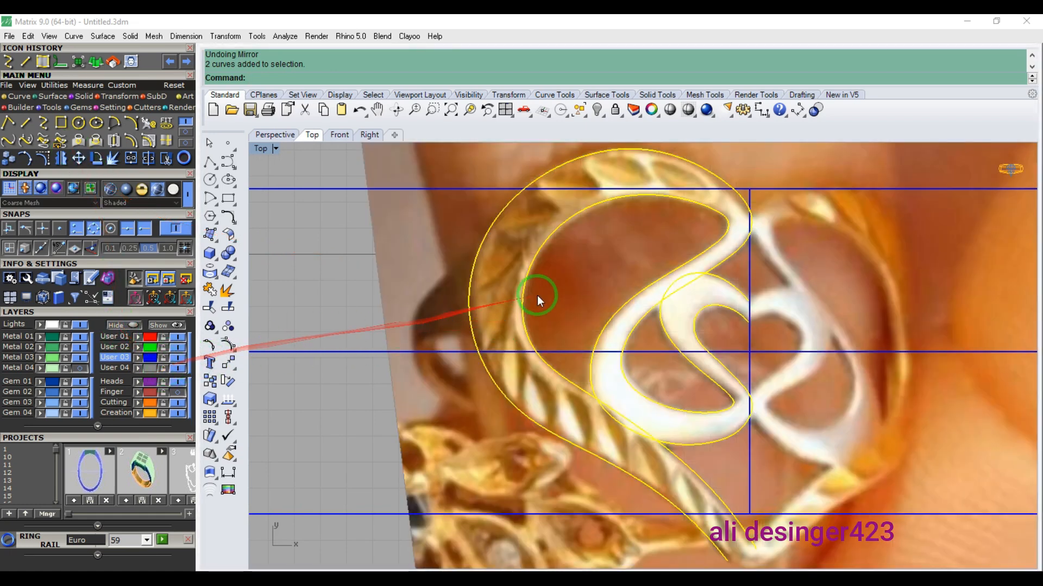
pyautogui.click(471, 292)
pyautogui.click(120, 97)
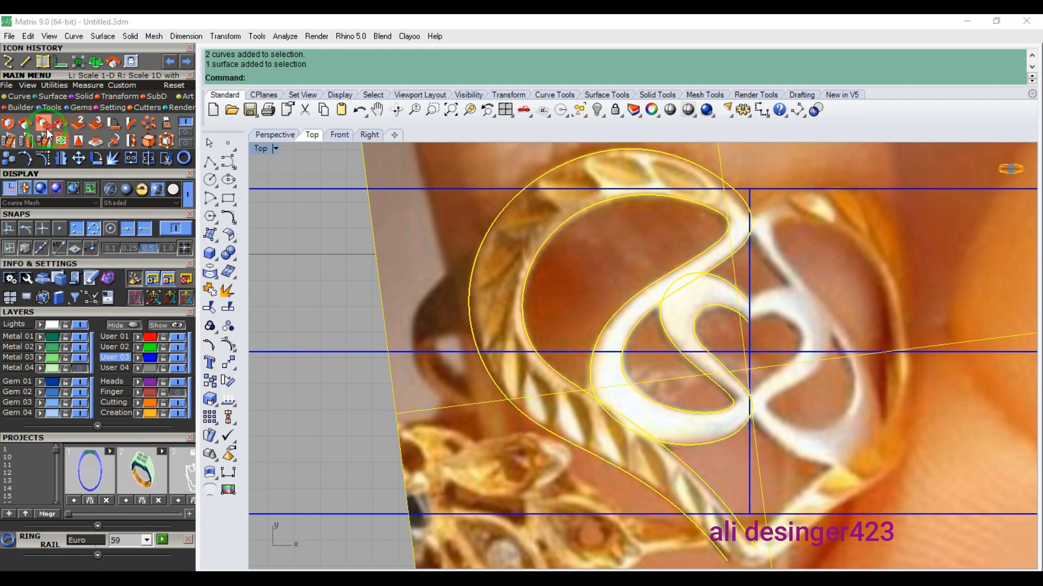
pyautogui.click(130, 158)
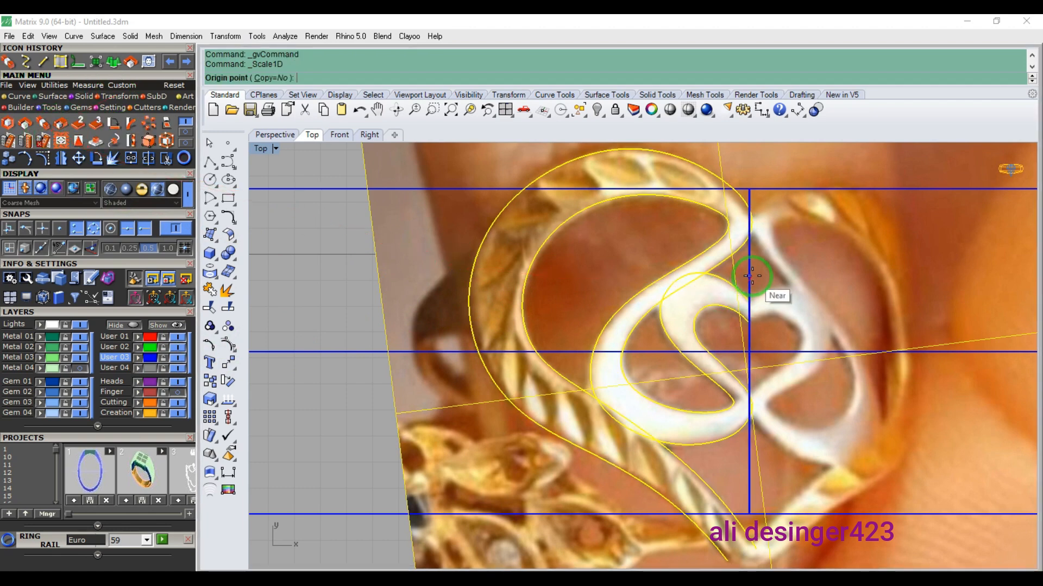
pyautogui.click(749, 276)
pyautogui.click(282, 276)
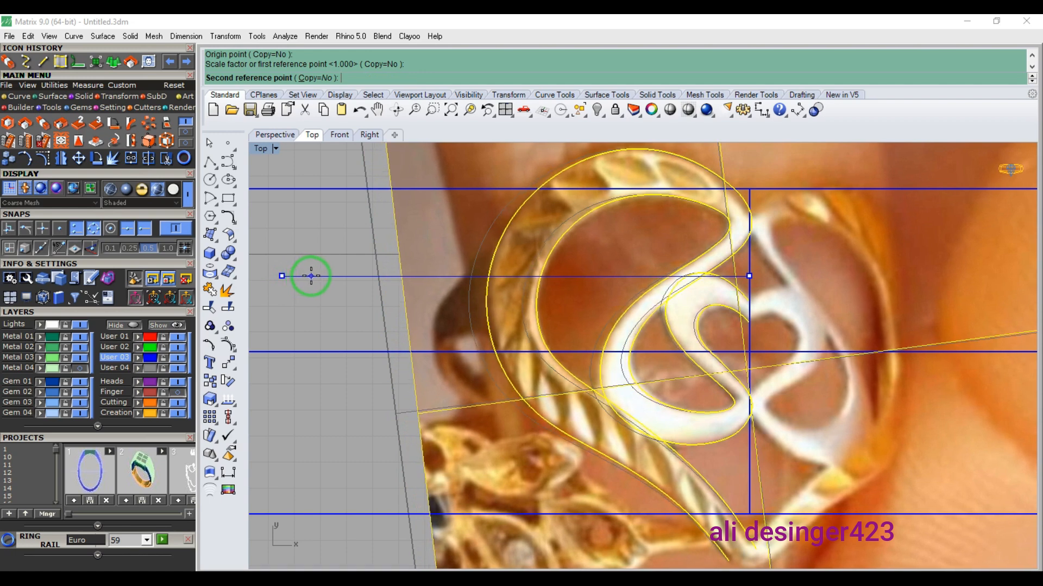
pyautogui.click(319, 276)
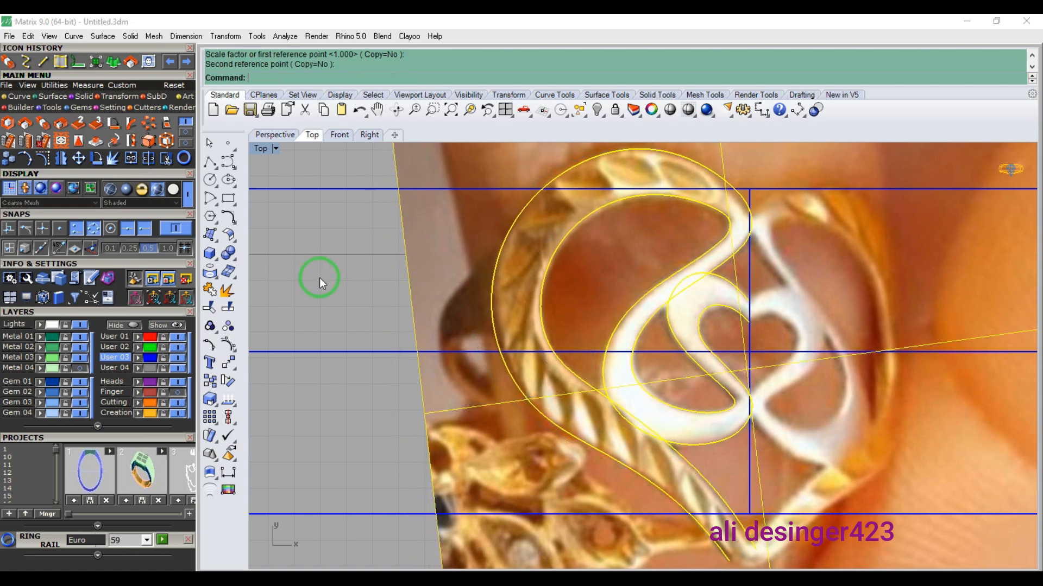
# - Deselect everything, and lock and hide the User 04 layer that holds the reference picture
pyautogui.click(339, 321)
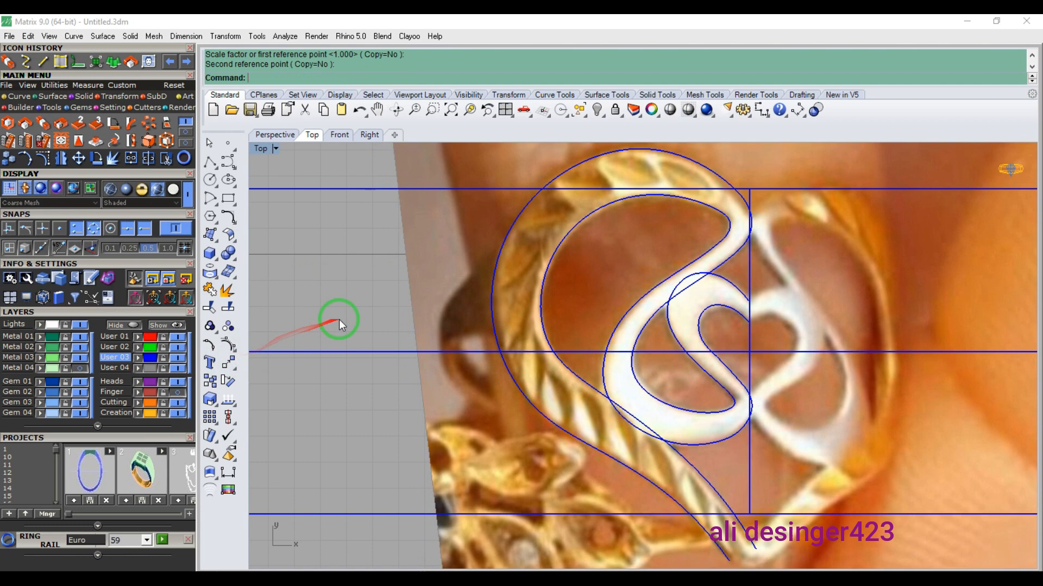
pyautogui.click(166, 370)
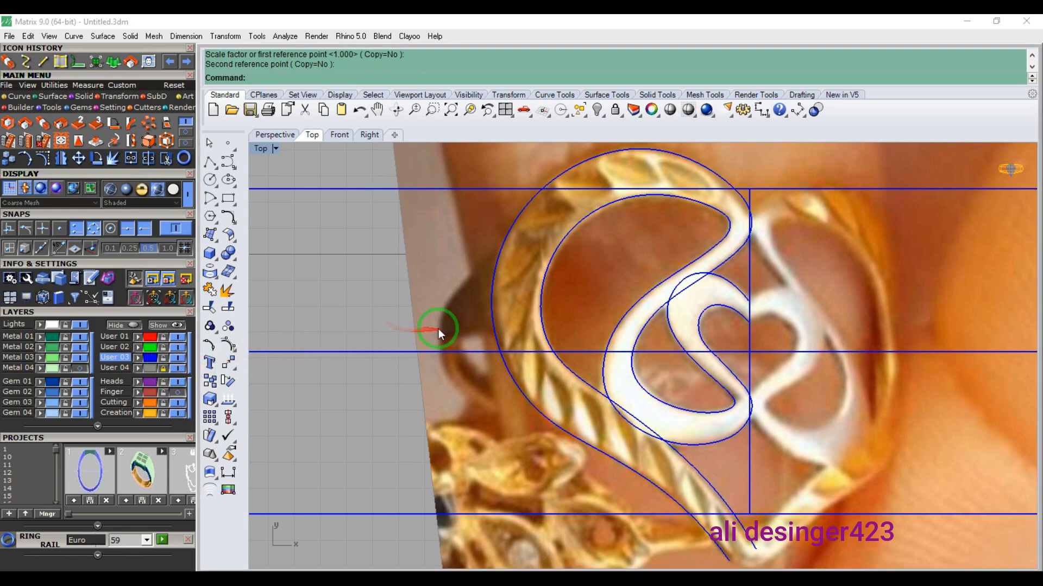
pyautogui.click(178, 368)
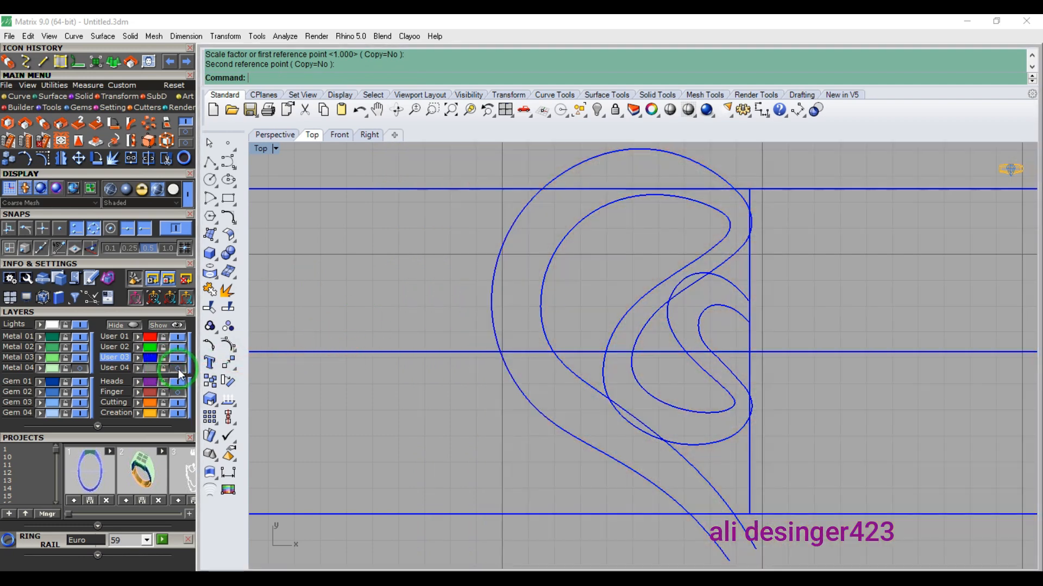
# - Offset the self-crossing outer border curve by 0.01 towards the inside of its lower loop
pyautogui.scroll(4, 543, 314)
pyautogui.click(507, 309)
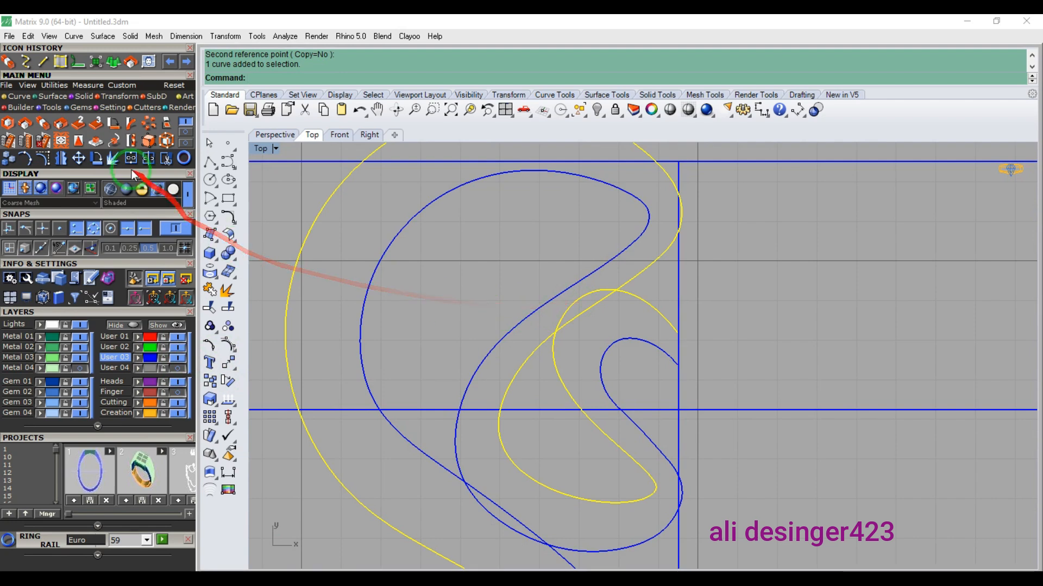
pyautogui.click(24, 99)
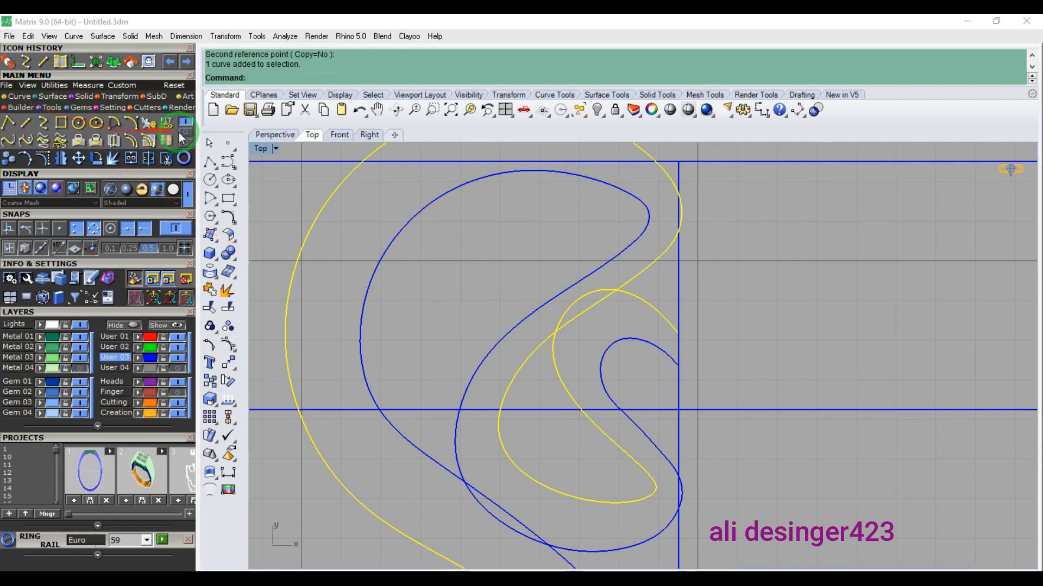
pyautogui.click(130, 142)
pyautogui.scroll(3, 552, 405)
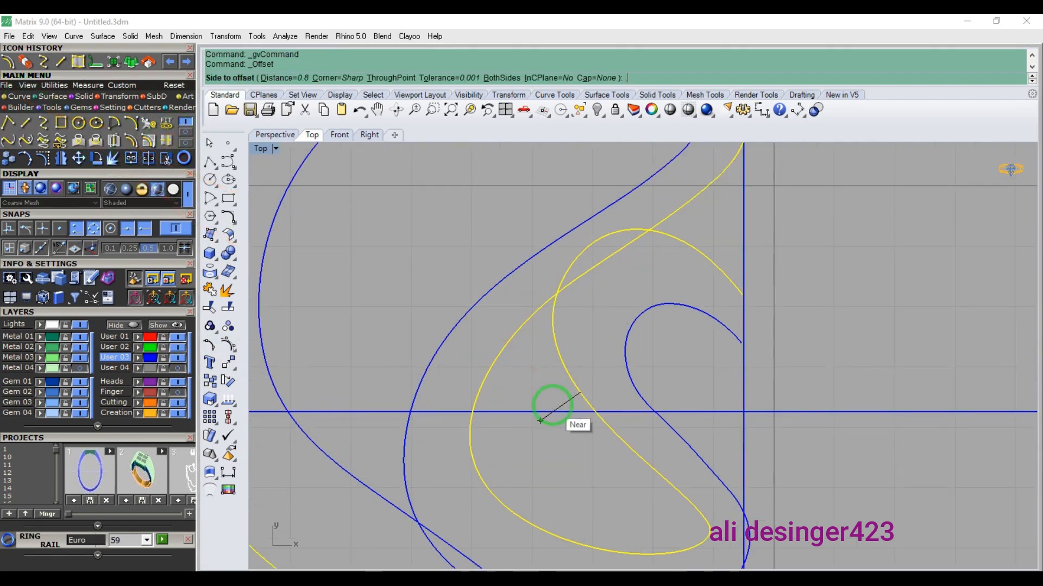
pyautogui.write('.01')
pyautogui.press('Return')
pyautogui.click(555, 405)
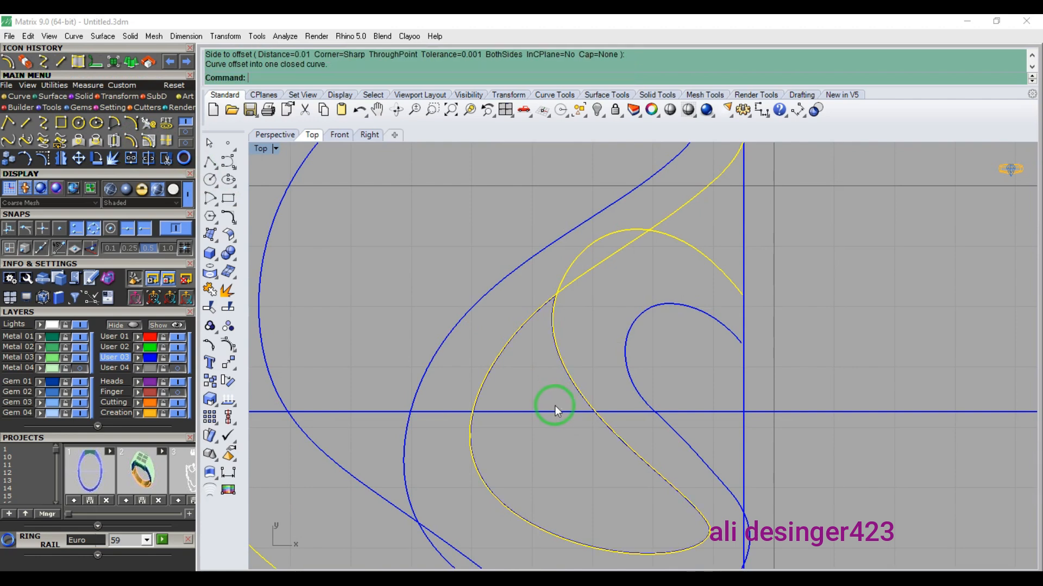
# - Offset the same outer curve by 0.01 towards the centre line above its crossing, and delete the original curve
pyautogui.scroll(-3, 573, 390)
pyautogui.scroll(5, 632, 291)
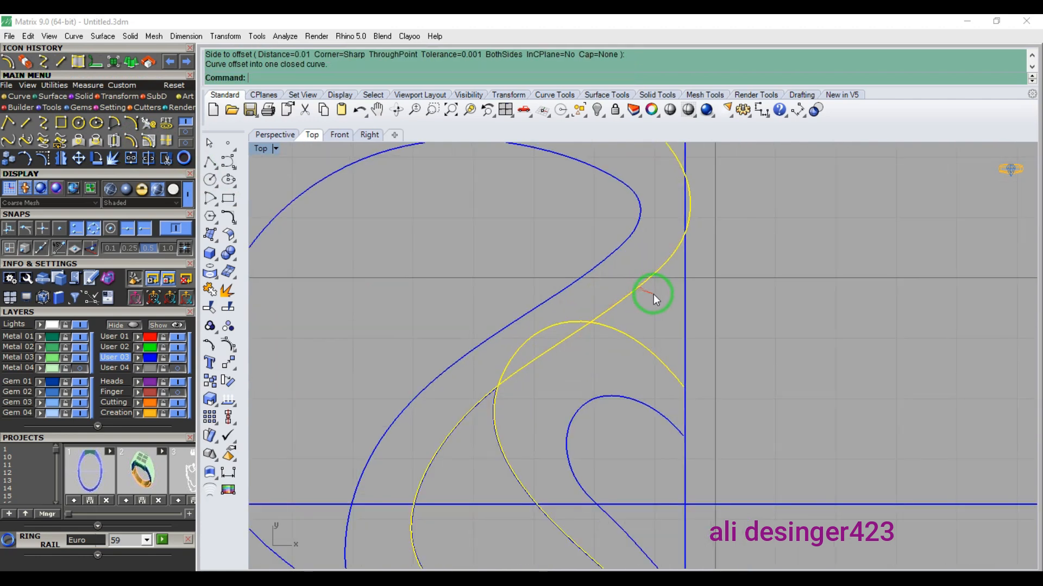
pyautogui.click(654, 294)
pyautogui.scroll(-5, 653, 294)
pyautogui.moveTo(605, 380); pyautogui.dragTo(573, 337, button='right')
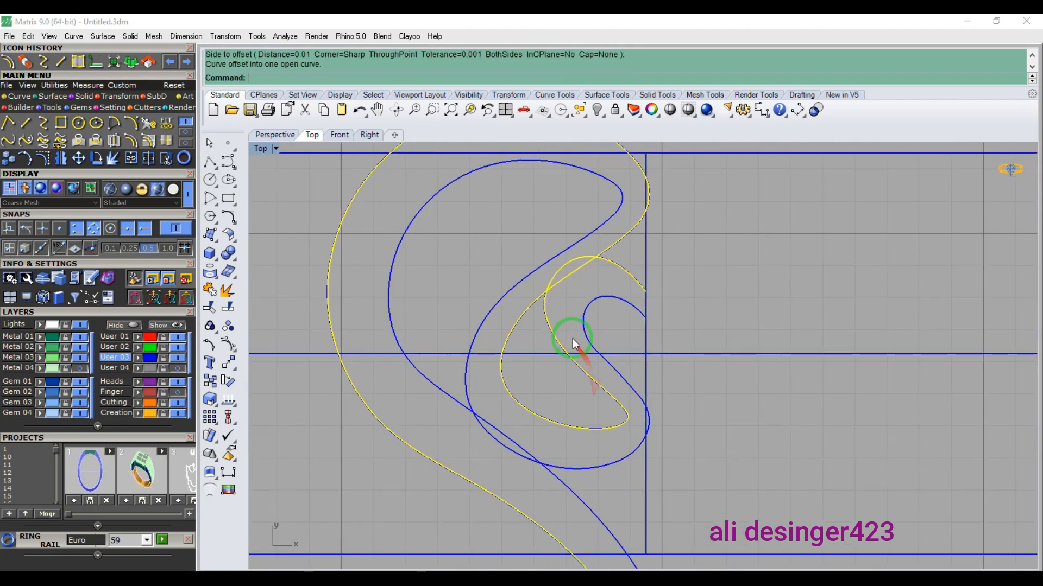
pyautogui.press('Delete')
# - Offset the inner self-crossing curve by 0.01 on its open outer side and inside its large loop, and delete the original
pyautogui.click(594, 350)
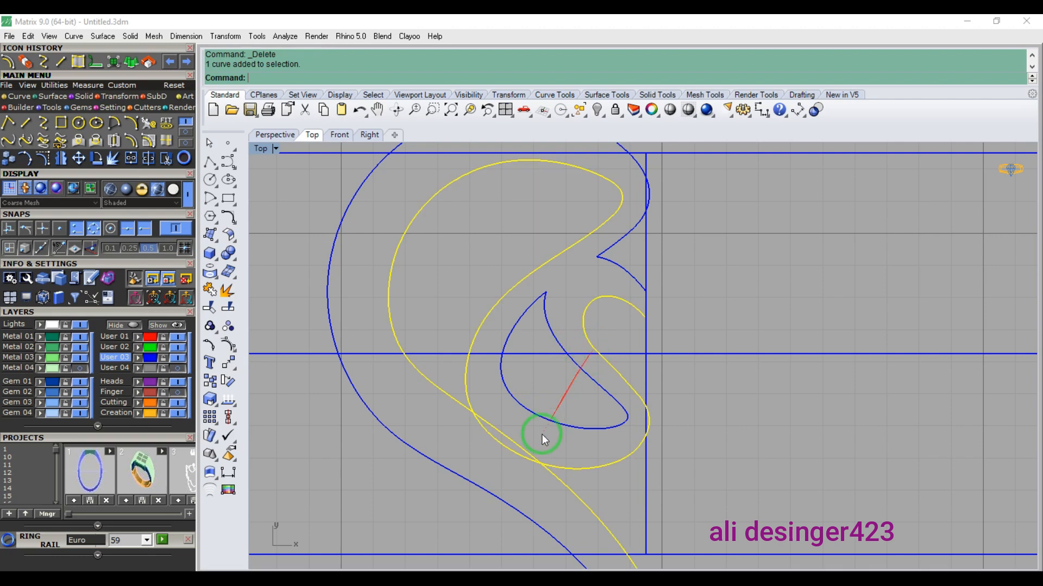
pyautogui.moveTo(582, 478); pyautogui.dragTo(577, 419, button='right')
pyautogui.rightClick(589, 418)
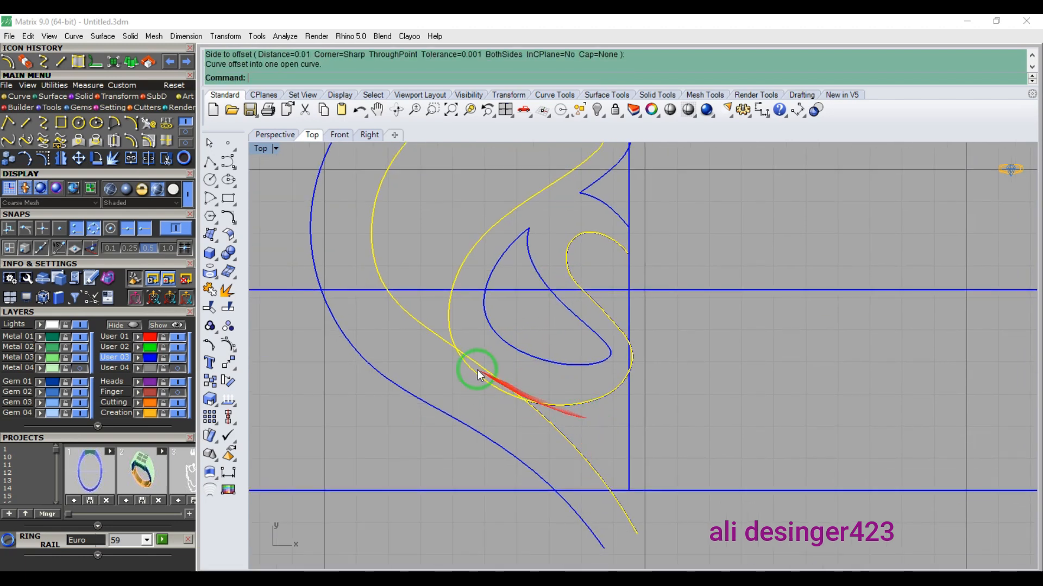
pyautogui.click(439, 243)
pyautogui.scroll(-6, 474, 332)
pyautogui.press('Delete')
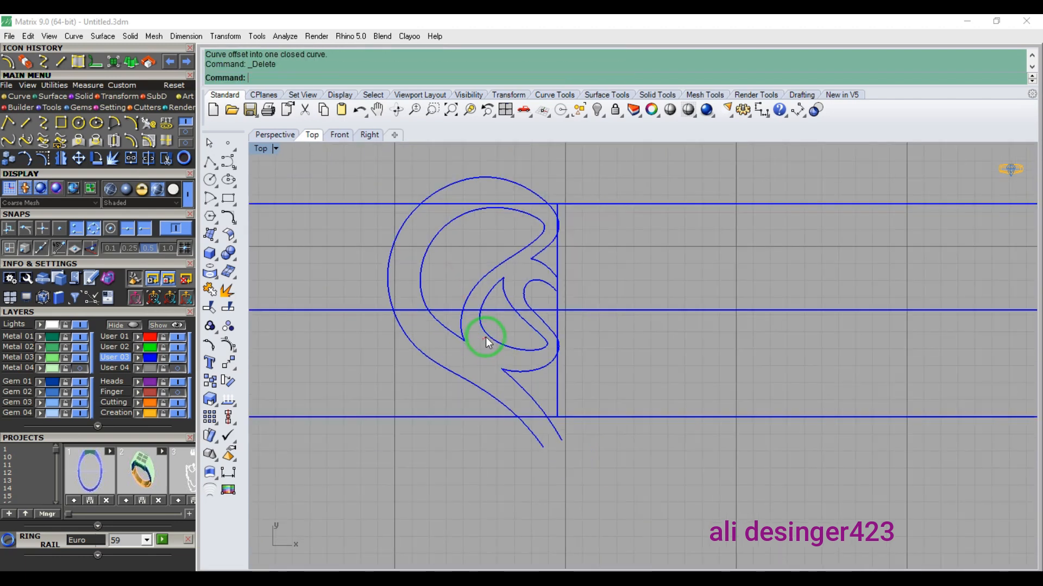
# - Mirror a copy of all the half-heart curves, excluding the centre line, across the vertical centre line
pyautogui.scroll(-4, 506, 336)
pyautogui.moveTo(397, 438); pyautogui.dragTo(589, 226)
pyautogui.scroll(3, 539, 295)
pyautogui.keyDown('ctrl'); pyautogui.click(543, 282); pyautogui.keyUp('ctrl')
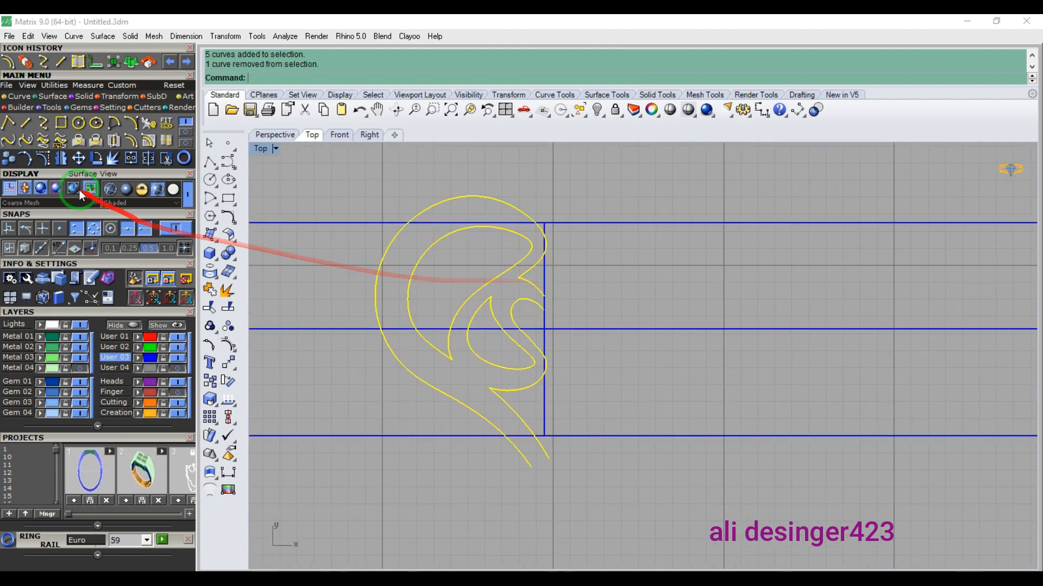
pyautogui.click(60, 158)
pyautogui.scroll(5, 551, 326)
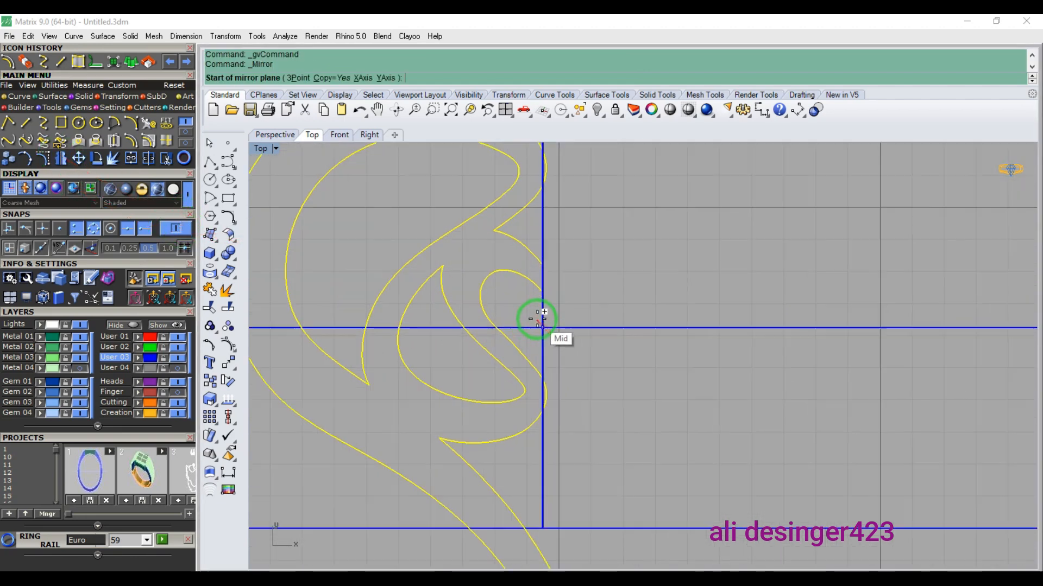
pyautogui.click(544, 312)
pyautogui.click(544, 218)
pyautogui.scroll(-5, 543, 214)
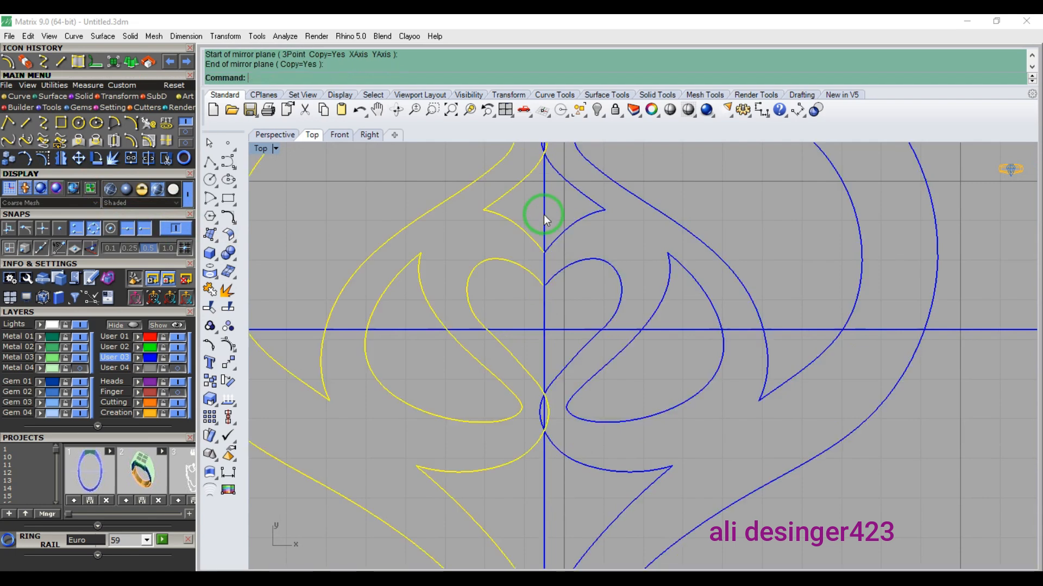
pyautogui.scroll(-2, 562, 289)
pyautogui.moveTo(413, 427); pyautogui.dragTo(704, 182)
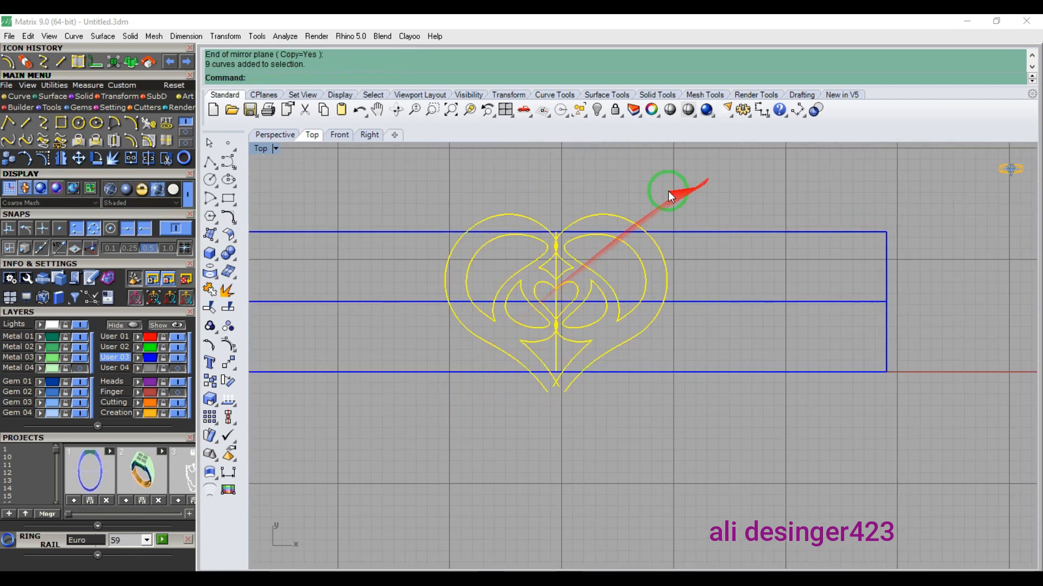
pyautogui.scroll(4, 554, 288)
pyautogui.keyDown('ctrl'); pyautogui.click(556, 295); pyautogui.keyUp('ctrl')
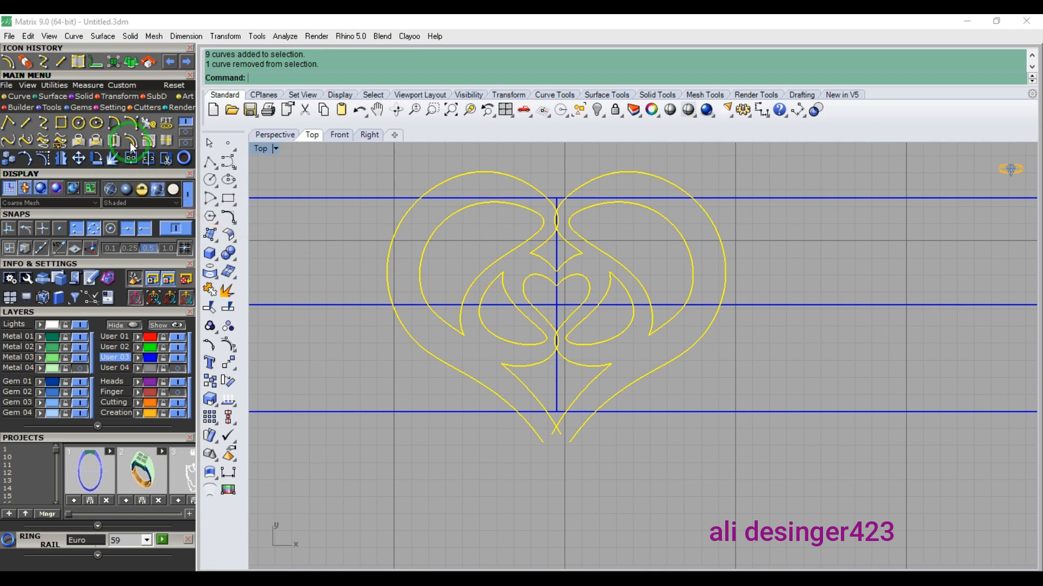
# - Blend the open curve ends at the small inner heart's top notch and at the lower tip of the diamond above it
pyautogui.click(115, 142)
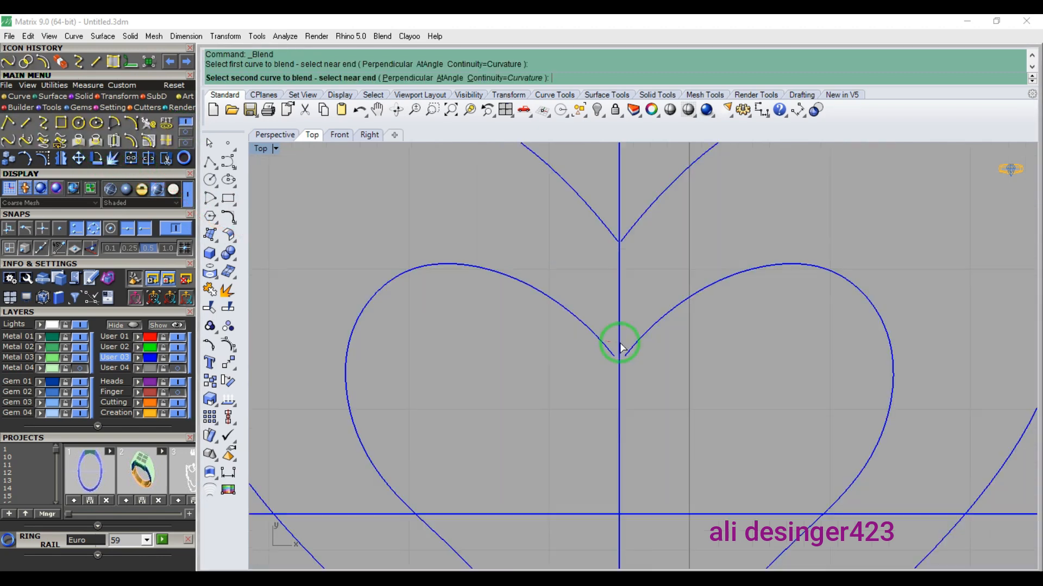
pyautogui.click(630, 347)
pyautogui.scroll(6, 614, 242)
pyautogui.rightClick(616, 239)
pyautogui.click(617, 236)
pyautogui.click(630, 236)
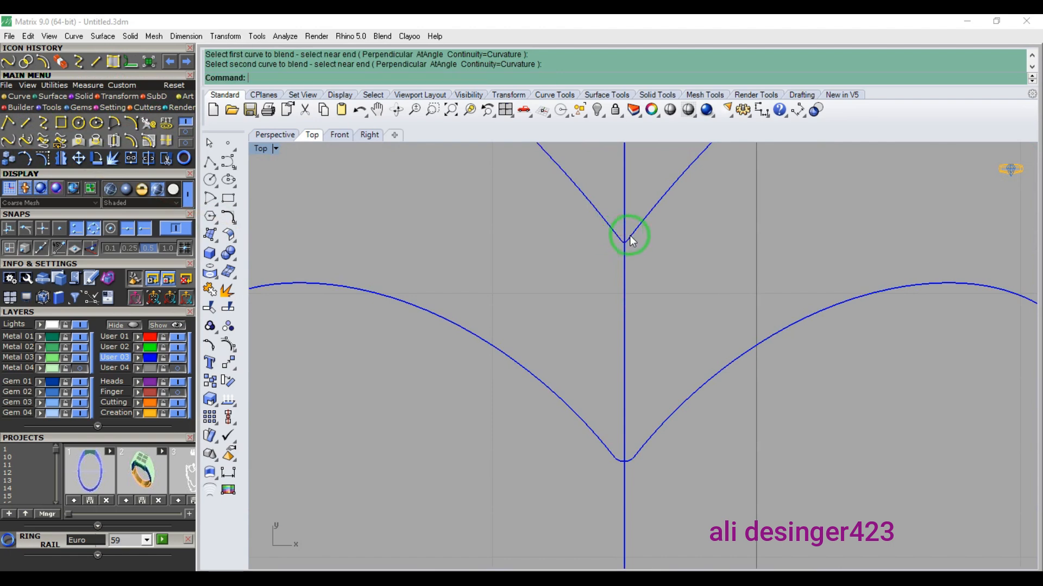
pyautogui.scroll(-5, 595, 237)
# - Blend the two open ends of the outer border curves at the heart's bottom tip
pyautogui.scroll(-8, 556, 350)
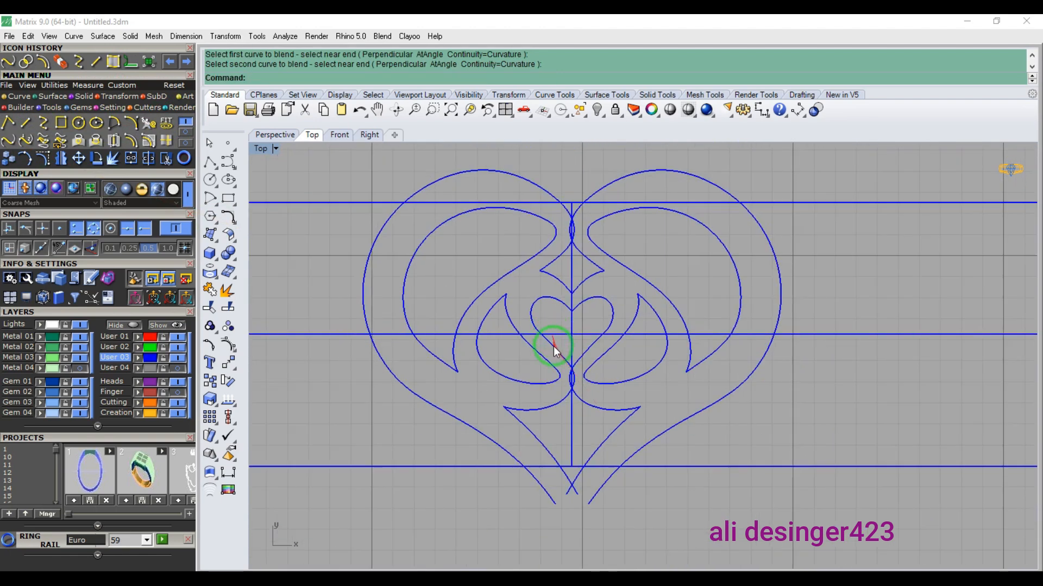
pyautogui.moveTo(568, 459); pyautogui.dragTo(548, 378, button='right')
pyautogui.scroll(6, 538, 420)
pyautogui.rightClick(528, 421)
pyautogui.click(528, 419)
pyautogui.click(595, 420)
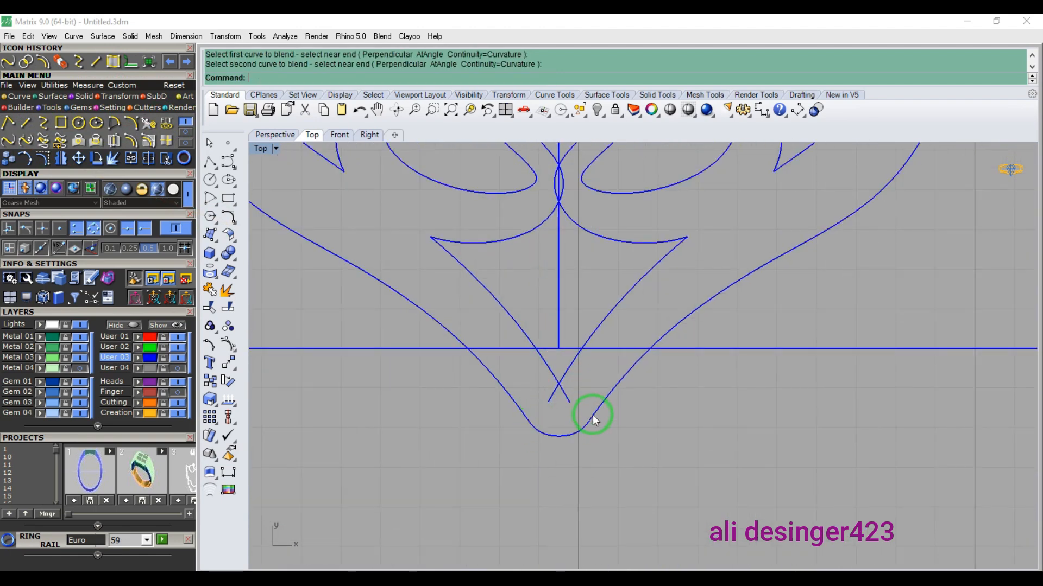
# - Start a Curve Boolean on all heart curves except the centre line, keeping the two large upper openings and the diamond between them
pyautogui.scroll(-6, 554, 407)
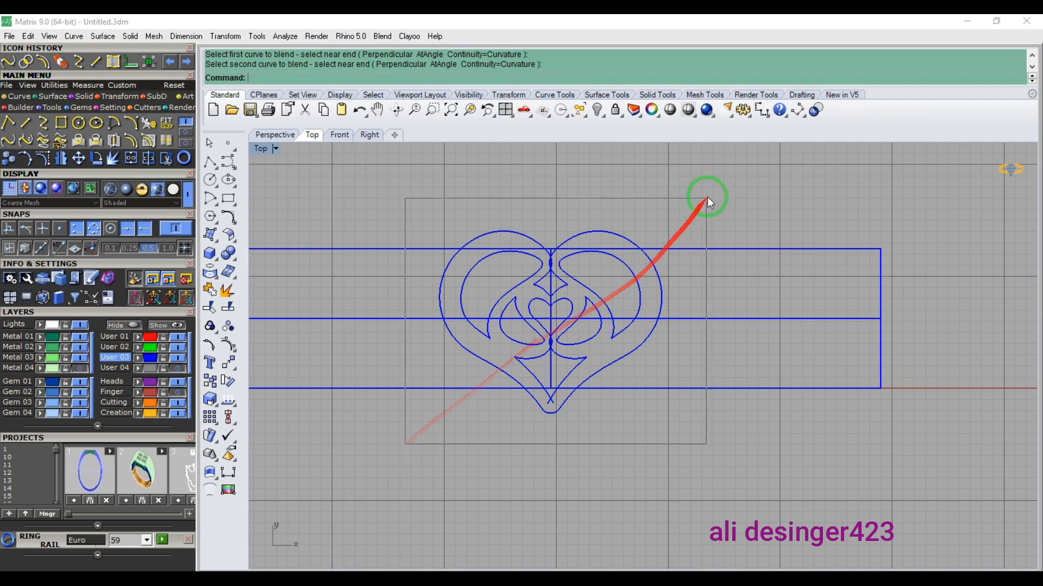
pyautogui.moveTo(707, 196); pyautogui.dragTo(314, 255)
pyautogui.scroll(3, 547, 277)
pyautogui.keyDown('ctrl'); pyautogui.click(550, 284); pyautogui.keyUp('ctrl')
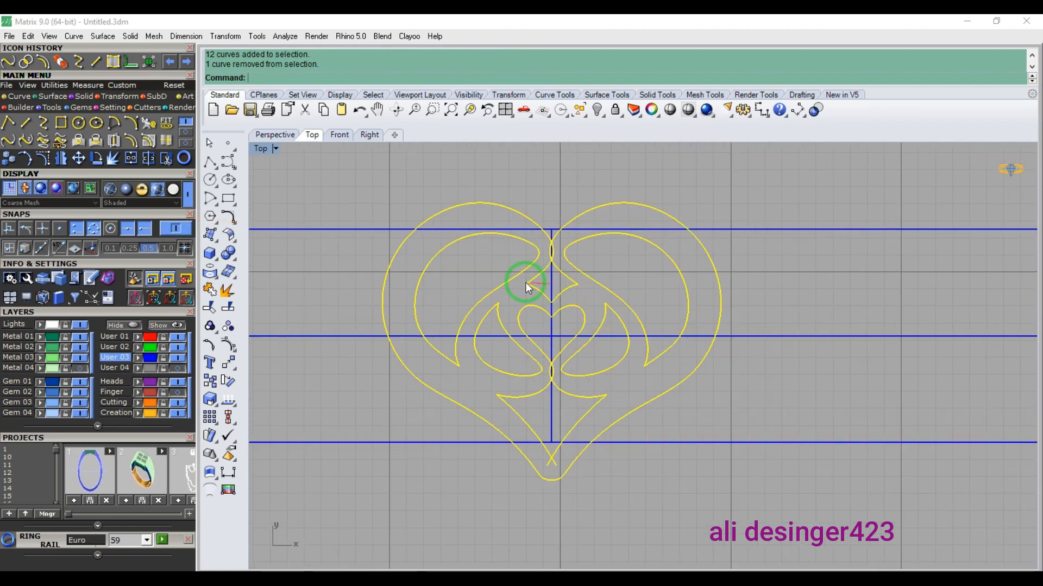
pyautogui.click(166, 128)
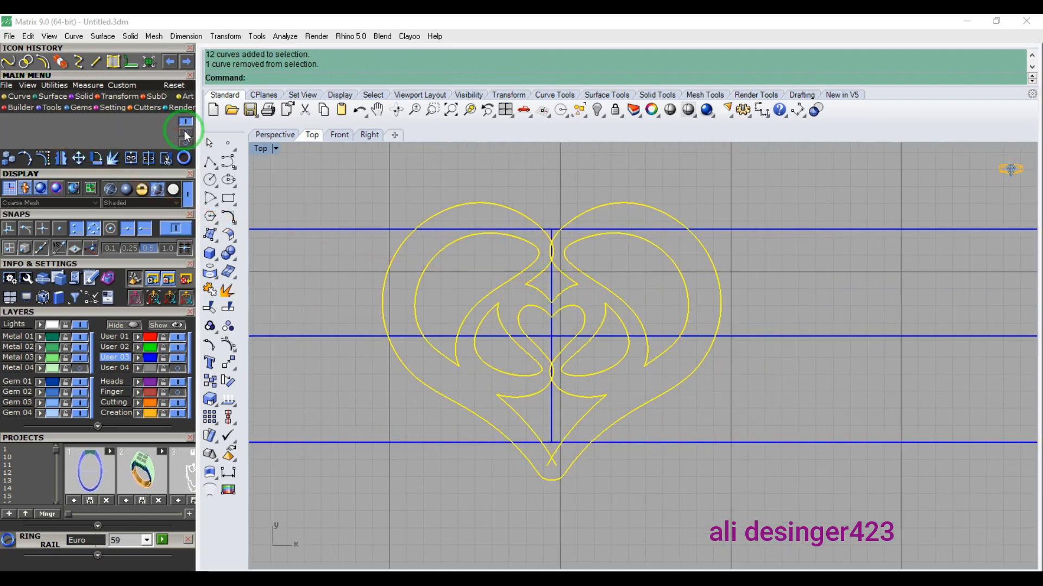
pyautogui.scroll(2, 477, 258)
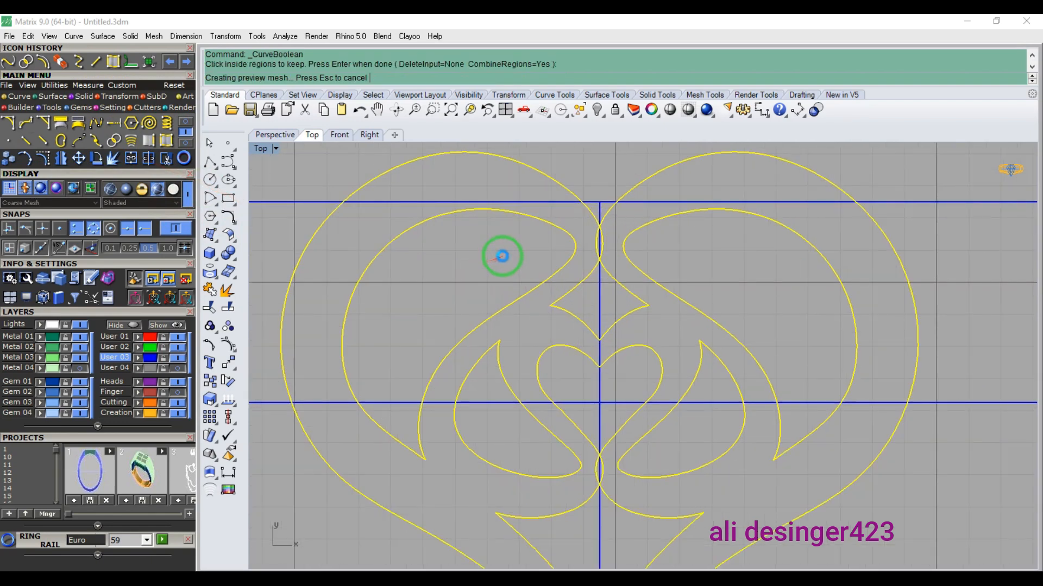
pyautogui.click(522, 260)
pyautogui.scroll(3, 558, 279)
pyautogui.click(592, 296)
pyautogui.scroll(-2, 668, 245)
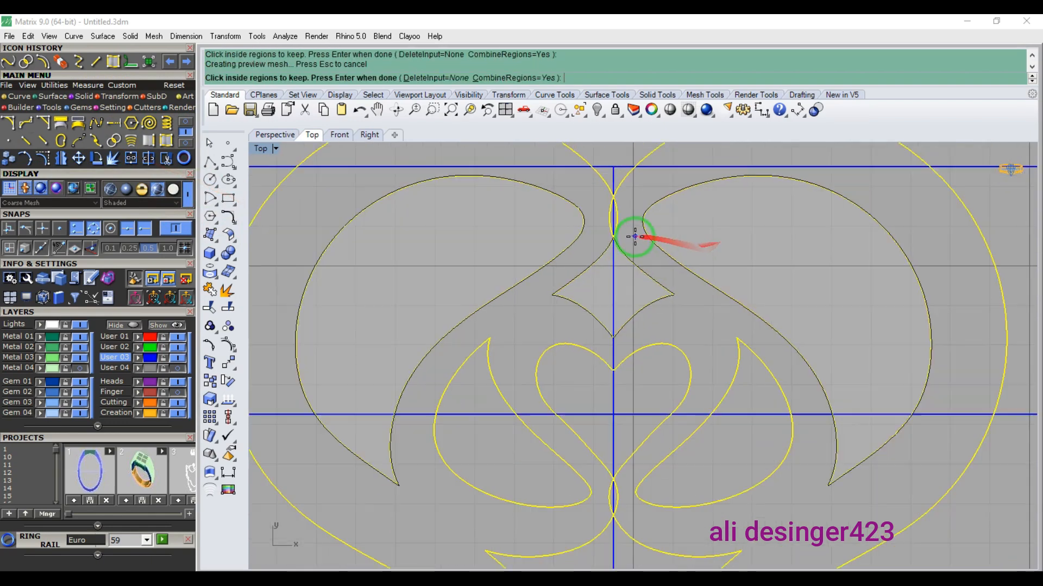
# - Add the small inner heart, the two side leaf shapes and the bottom arrow-shaped region to the Curve Boolean, and complete it
pyautogui.scroll(2, 638, 349)
pyautogui.click(691, 345)
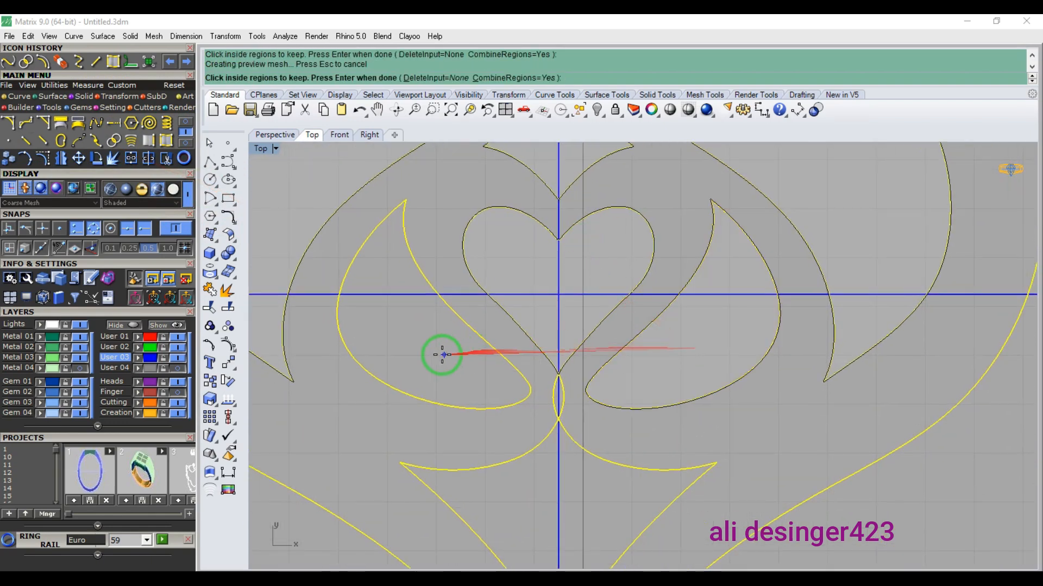
pyautogui.click(442, 354)
pyautogui.moveTo(543, 435); pyautogui.dragTo(546, 321, button='right')
pyautogui.click(540, 379)
pyautogui.scroll(-6, 541, 379)
pyautogui.rightClick(541, 379)
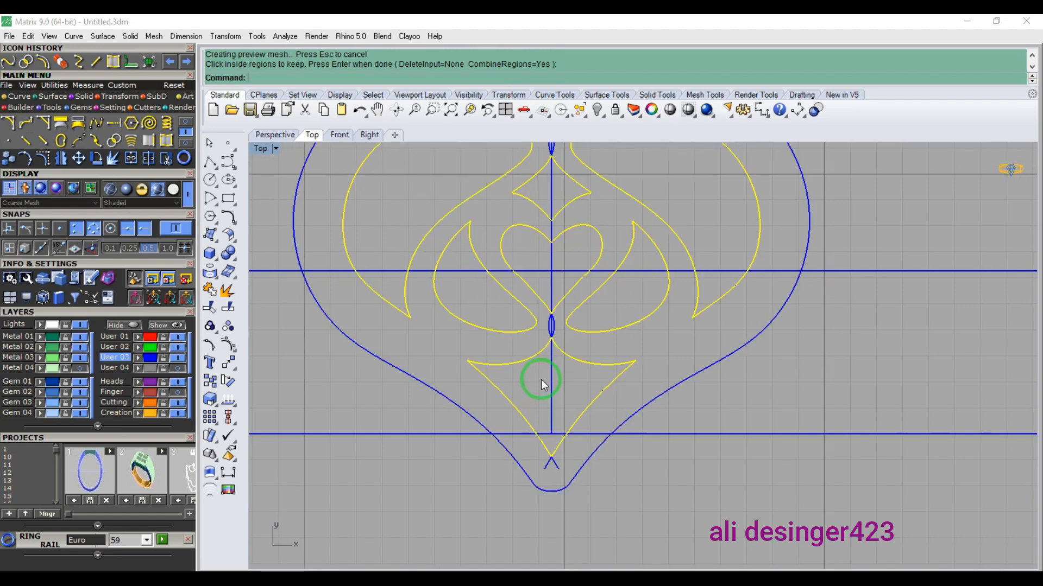
pyautogui.scroll(-2, 538, 395)
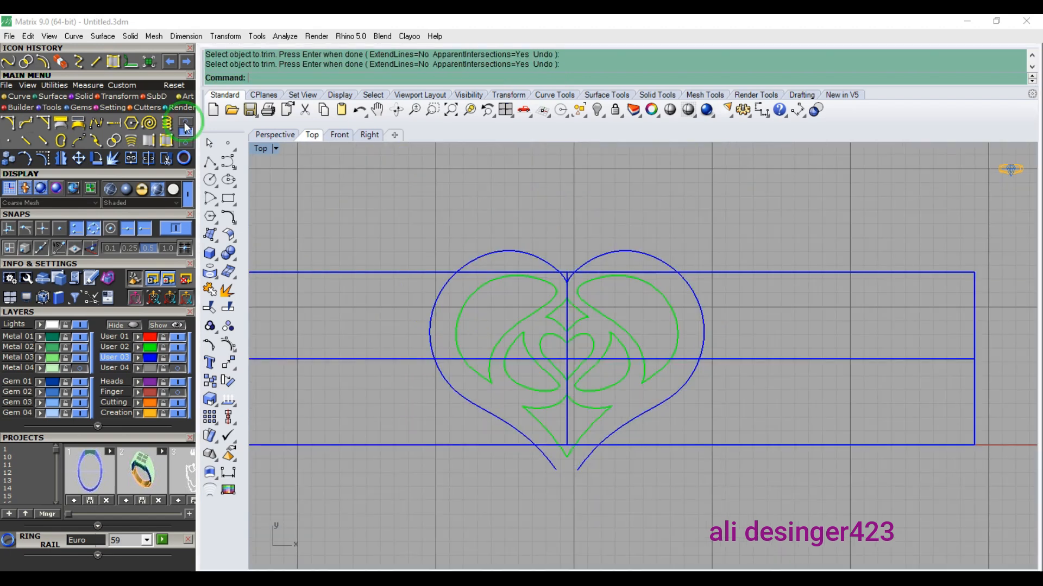
# - Blend the two open lower ends of the blue outer border with curvature continuity at the heart's bottom tip
pyautogui.click(185, 123)
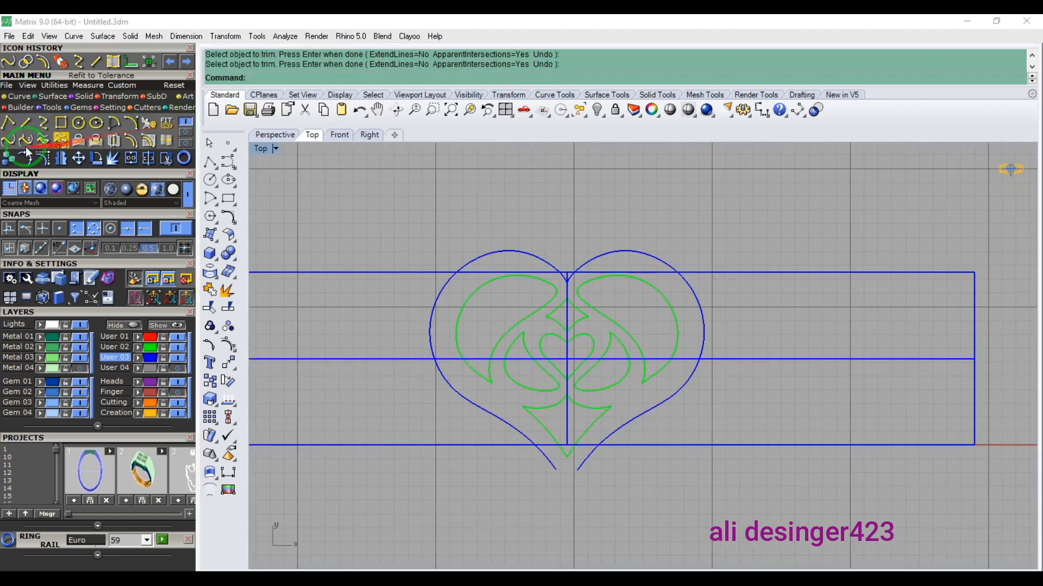
pyautogui.click(8, 141)
pyautogui.scroll(6, 529, 465)
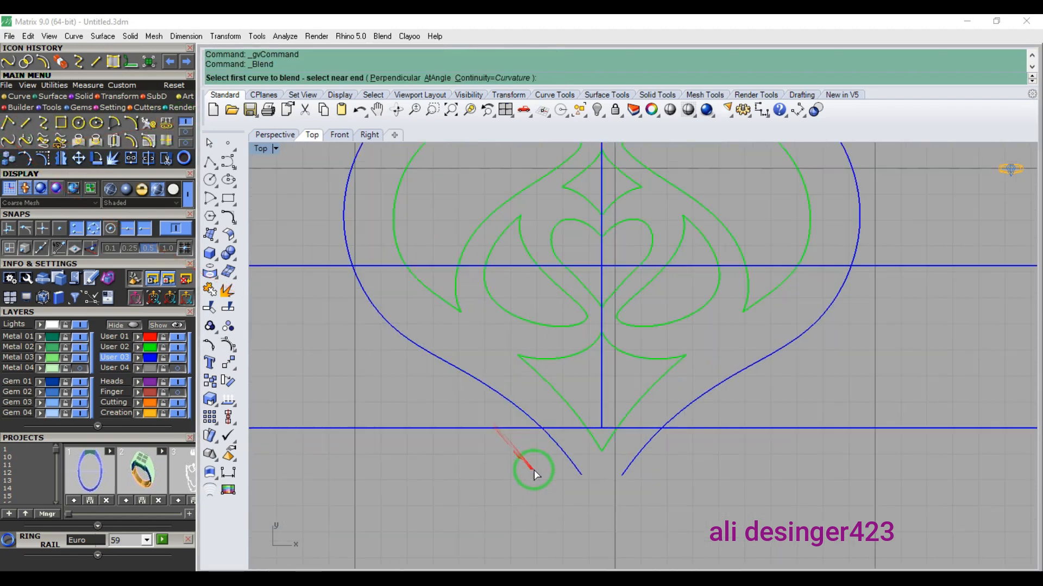
pyautogui.click(579, 476)
pyautogui.click(617, 473)
pyautogui.scroll(-4, 505, 448)
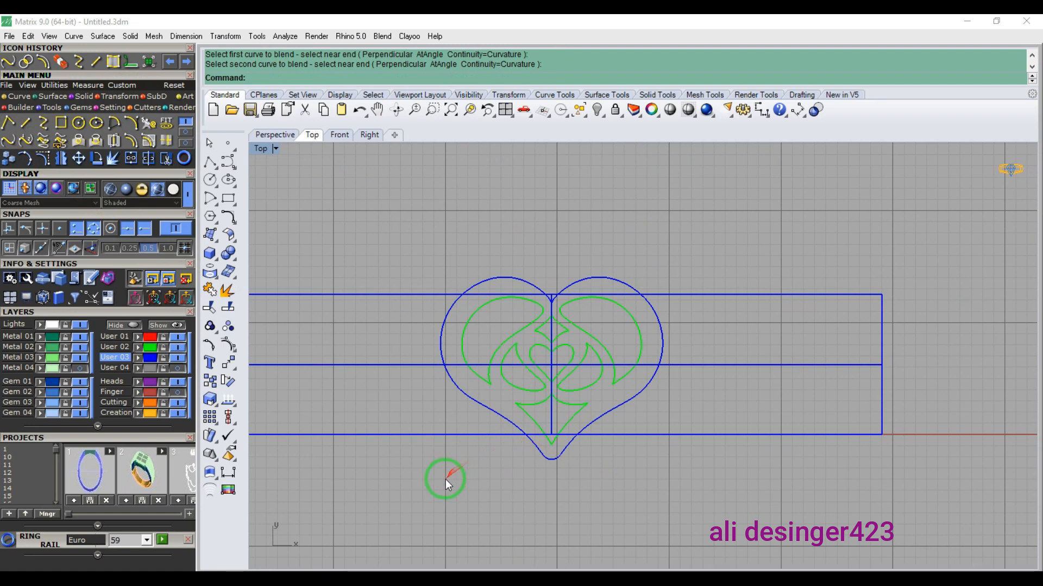
# - Join the selected heart curves into closed outlines, leaving the vertical centre line out of the selection
pyautogui.moveTo(421, 490); pyautogui.dragTo(699, 233)
pyautogui.scroll(6, 554, 363)
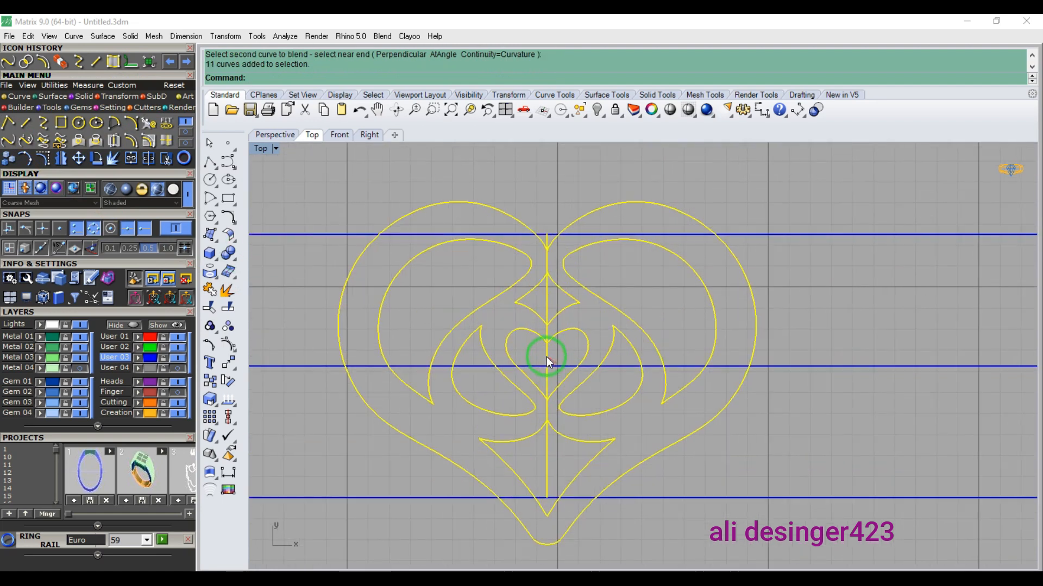
pyautogui.keyDown('ctrl'); pyautogui.click(546, 357); pyautogui.keyUp('ctrl')
pyautogui.click(120, 161)
pyautogui.click(92, 158)
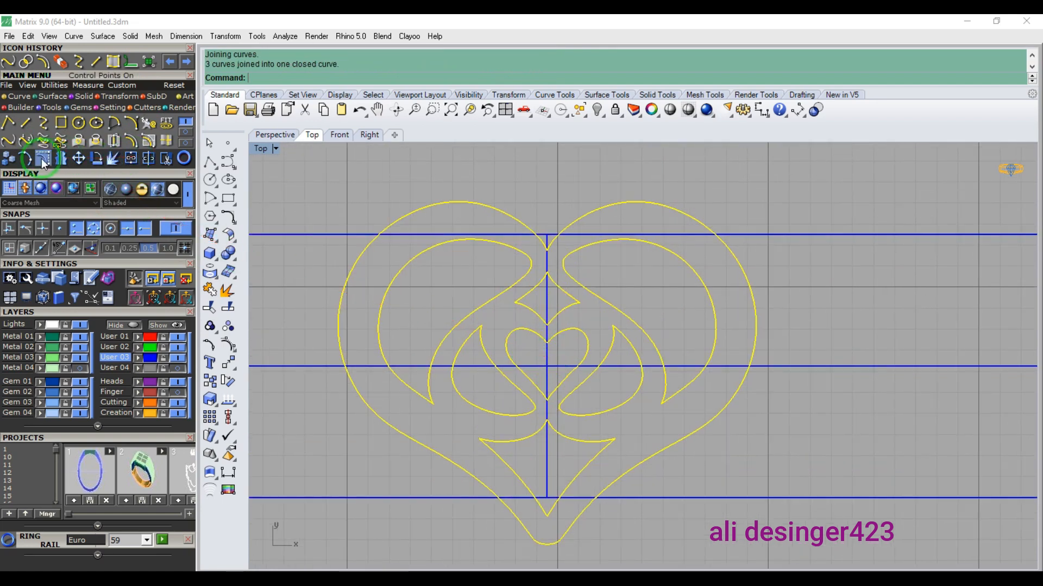
# - Show the curves' control points and adjust the two lowest points of the outer border's rounded bottom tip
pyautogui.scroll(8, 554, 413)
pyautogui.scroll(3, 505, 440)
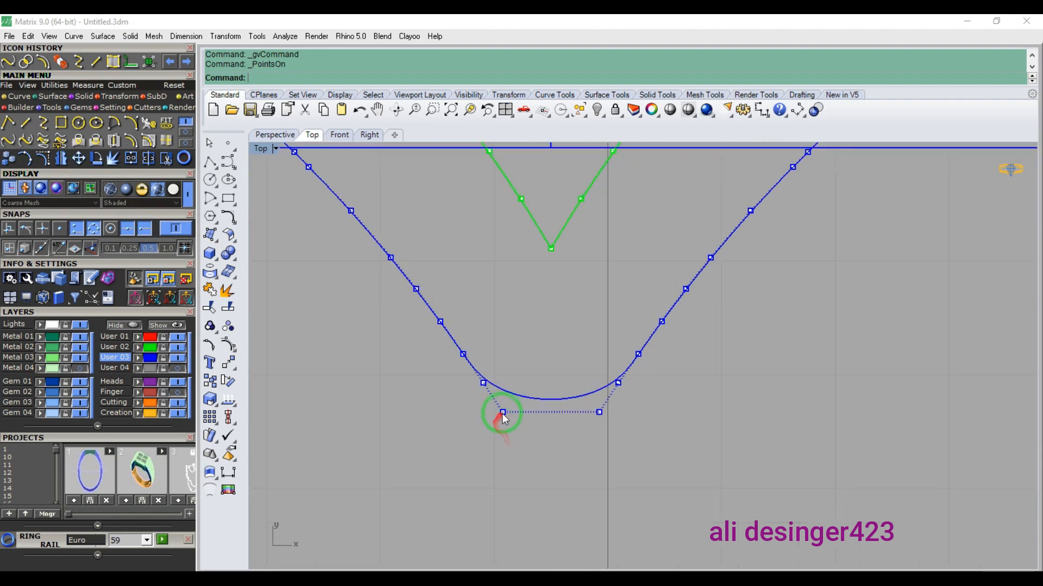
pyautogui.click(503, 412)
pyautogui.scroll(2, 595, 418)
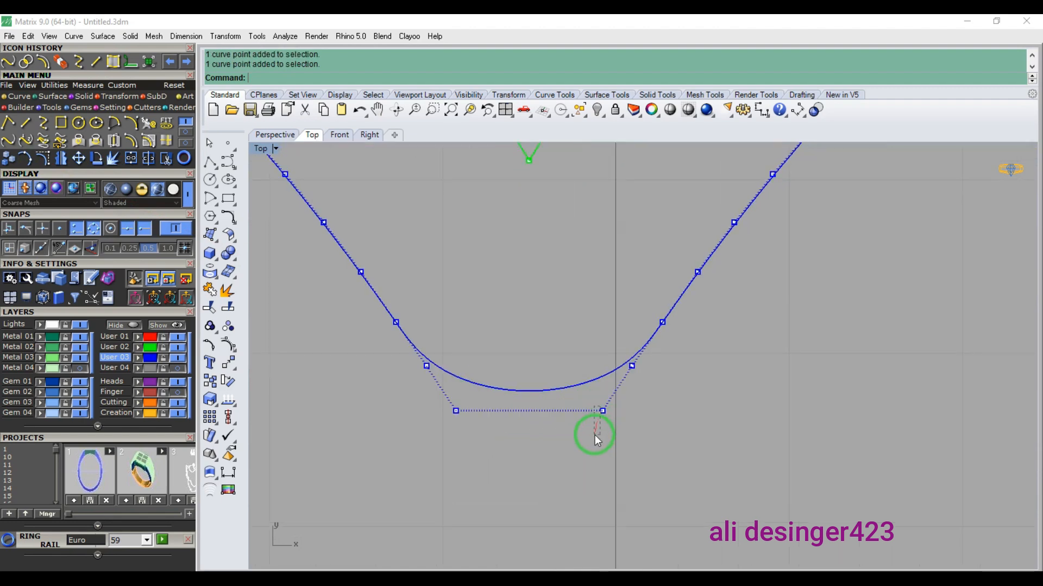
pyautogui.moveTo(423, 451); pyautogui.dragTo(596, 437)
# - Create a planar surface from the outer border and cut-out outlines, and place those curves on the hidden User 02 layer
pyautogui.scroll(-4, 559, 438)
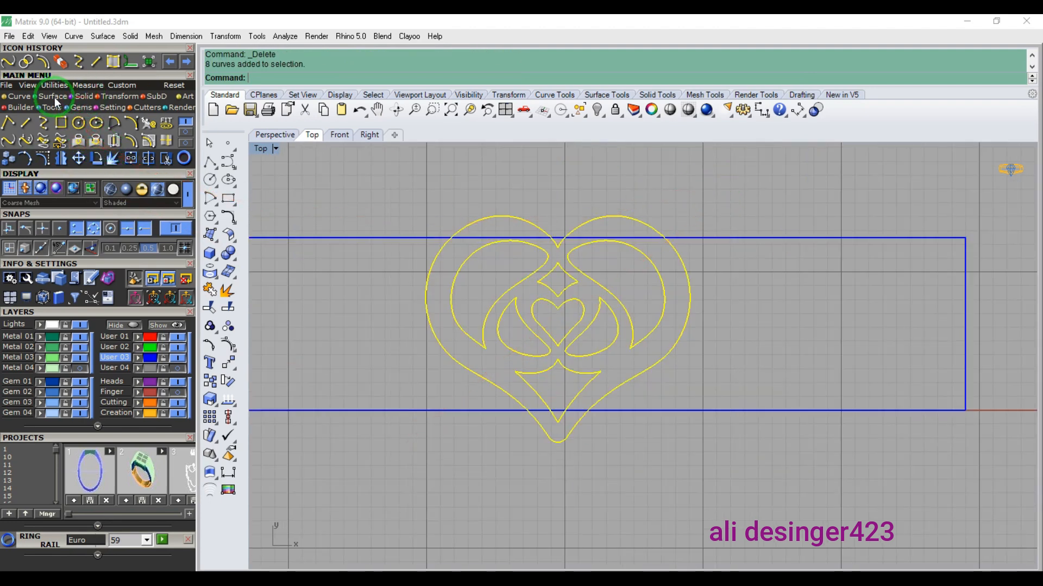
pyautogui.click(84, 96)
pyautogui.click(79, 123)
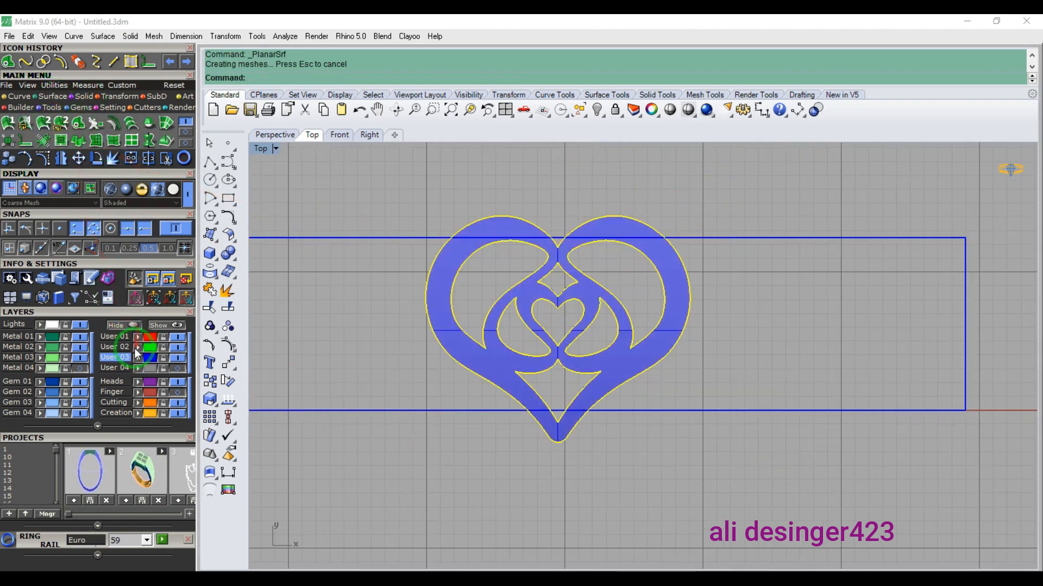
pyautogui.click(177, 352)
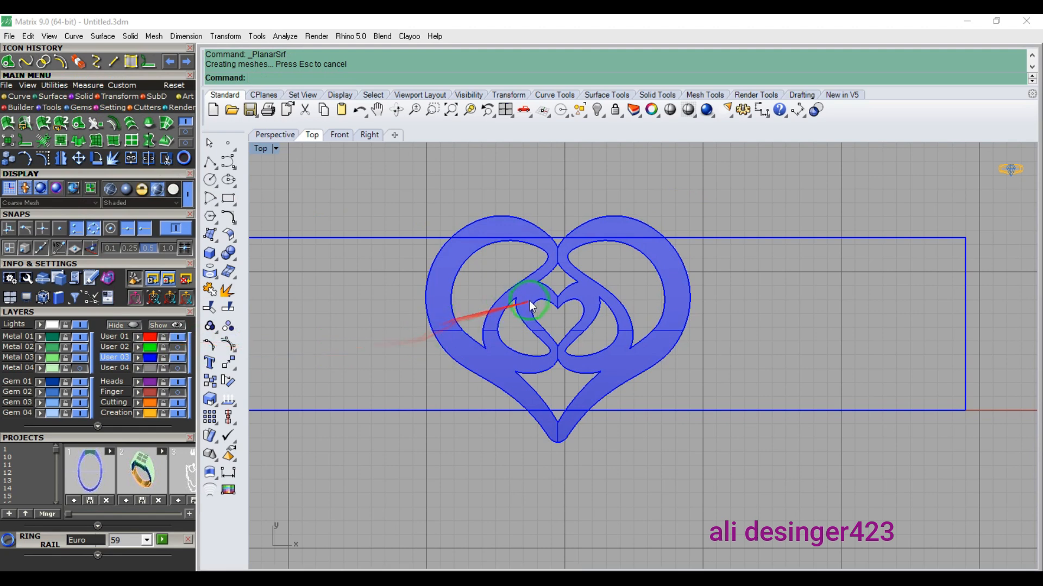
# - Turn off the surface isocurve display in the heart surface's properties
pyautogui.click(441, 261)
pyautogui.click(652, 109)
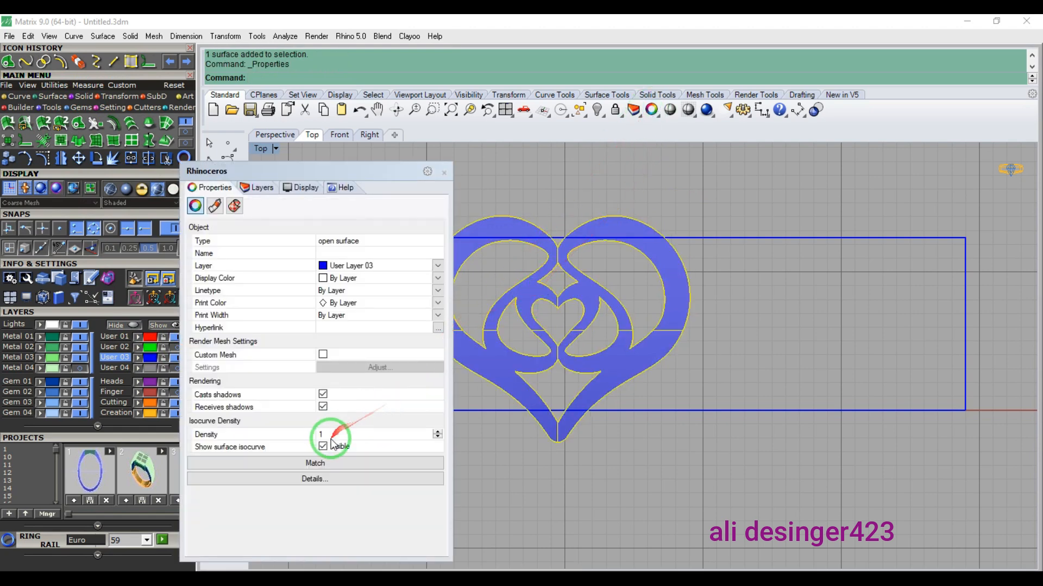
pyautogui.click(444, 172)
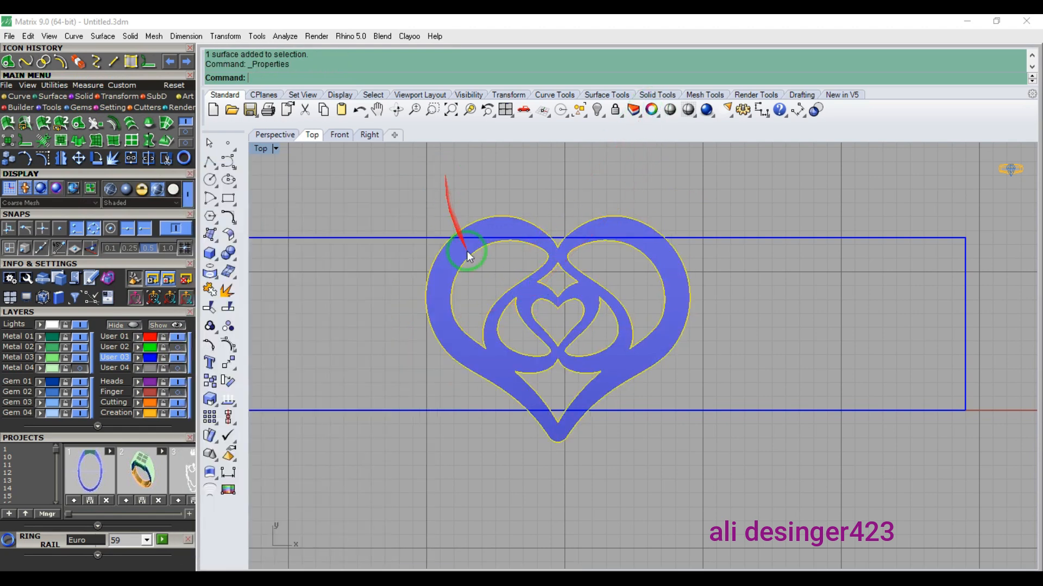
pyautogui.click(492, 311)
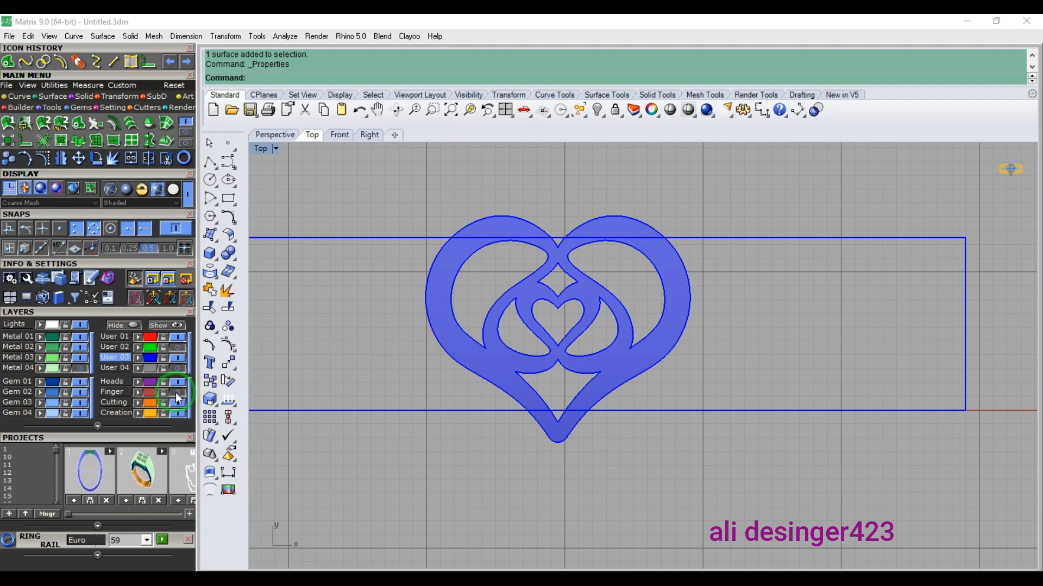
# - Move the heart surface to the hidden User 01 layer, and show the User 04 reference photo and User 02 curves
pyautogui.click(177, 368)
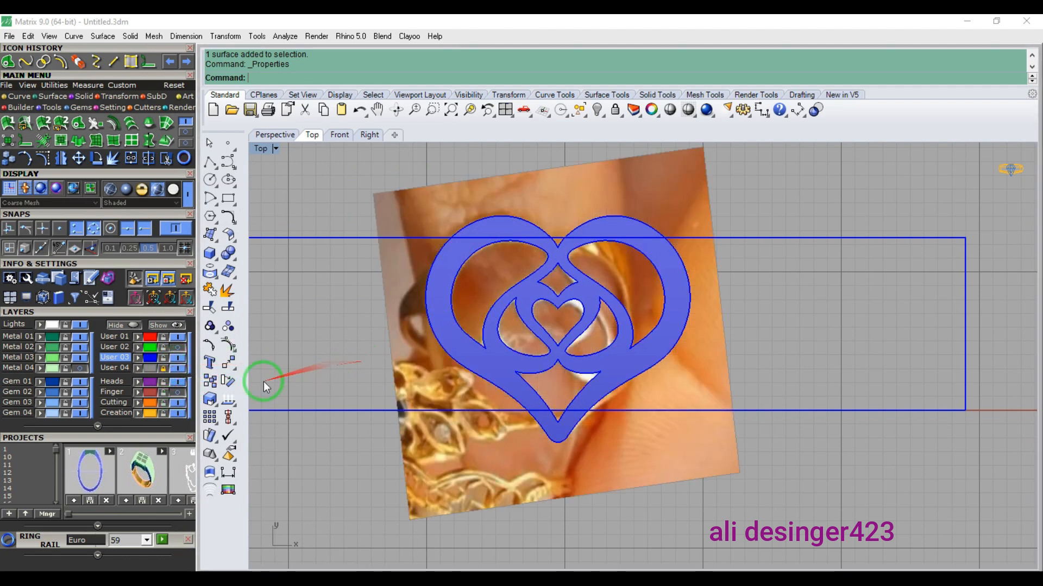
pyautogui.click(441, 316)
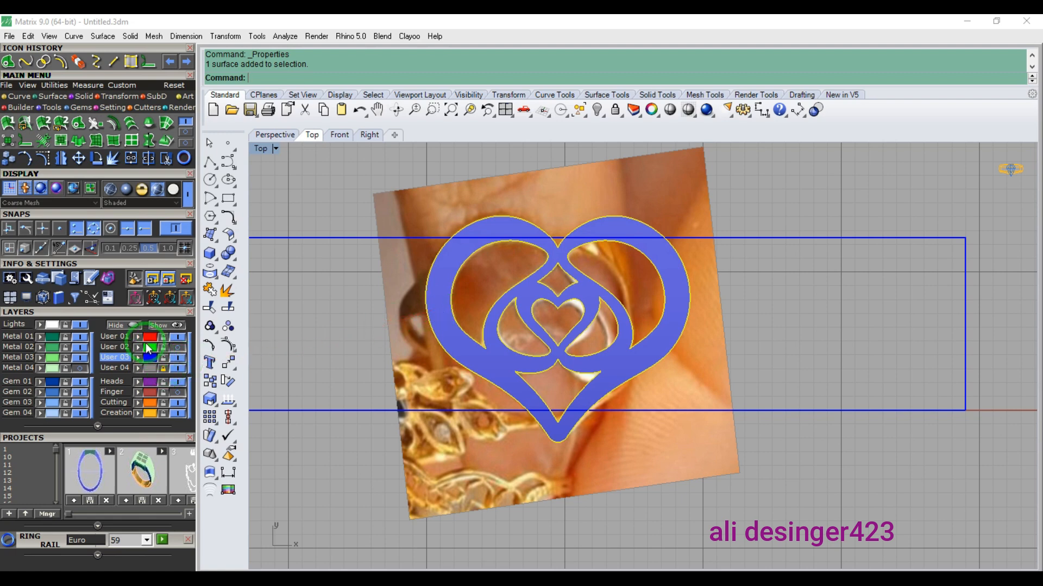
pyautogui.click(138, 338)
pyautogui.click(177, 337)
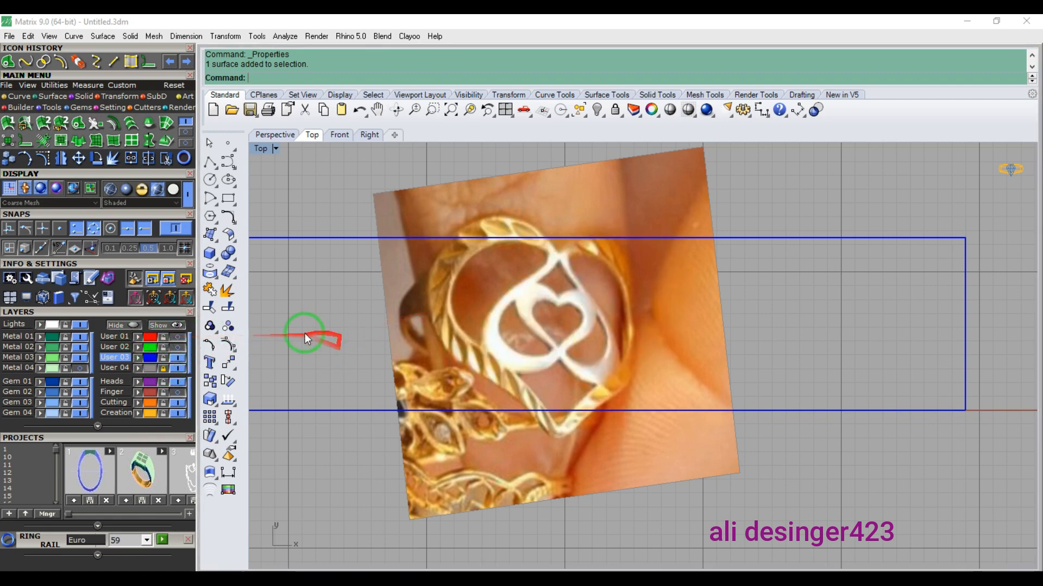
pyautogui.click(177, 347)
# - Compare the heart outlines with the reference photo and examine the leaf pattern along the upper-left border
pyautogui.scroll(5, 486, 373)
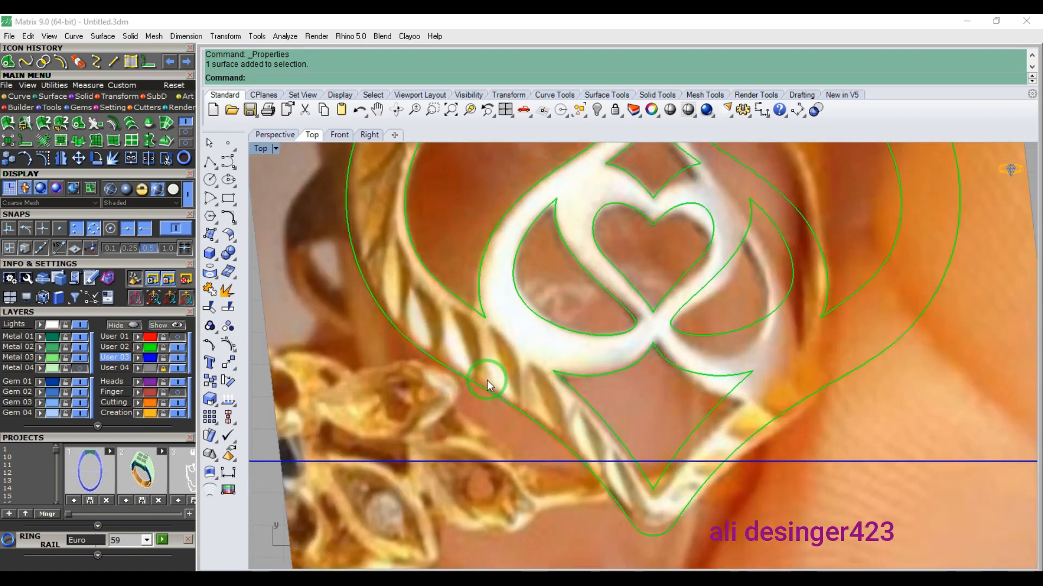
pyautogui.scroll(-5, 491, 380)
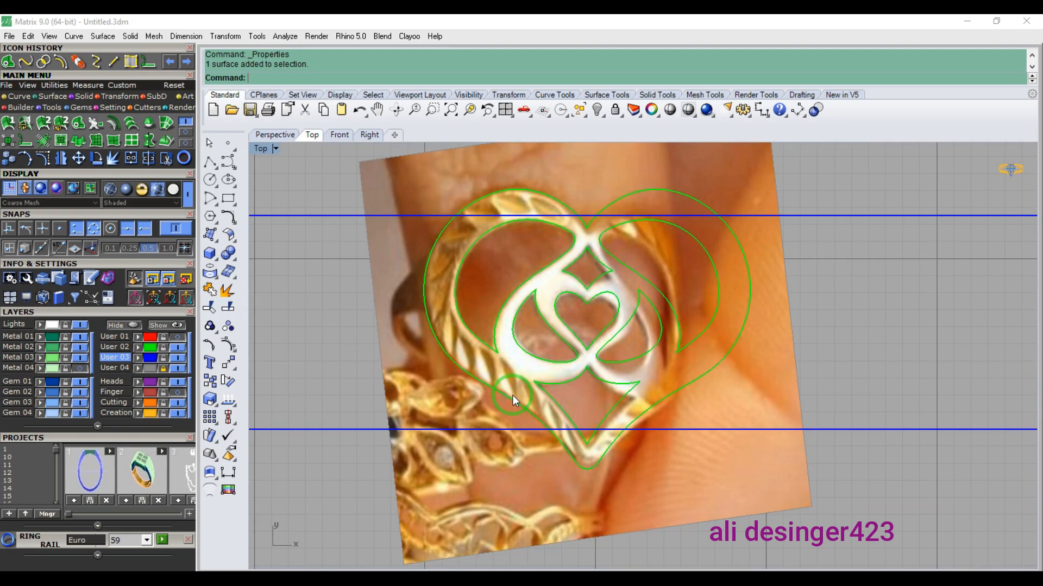
pyautogui.scroll(5, 530, 307)
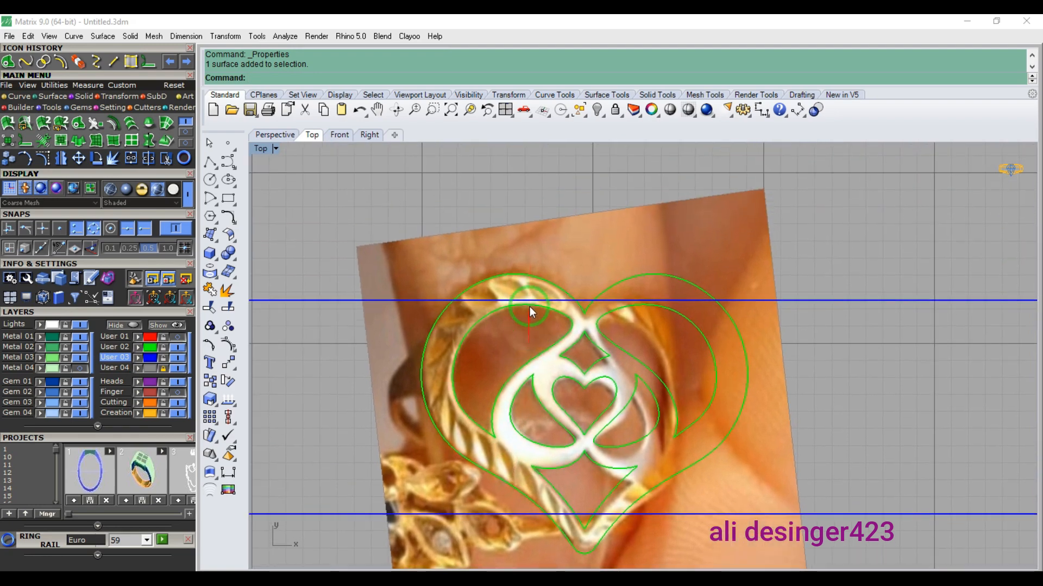
pyautogui.scroll(3, 523, 285)
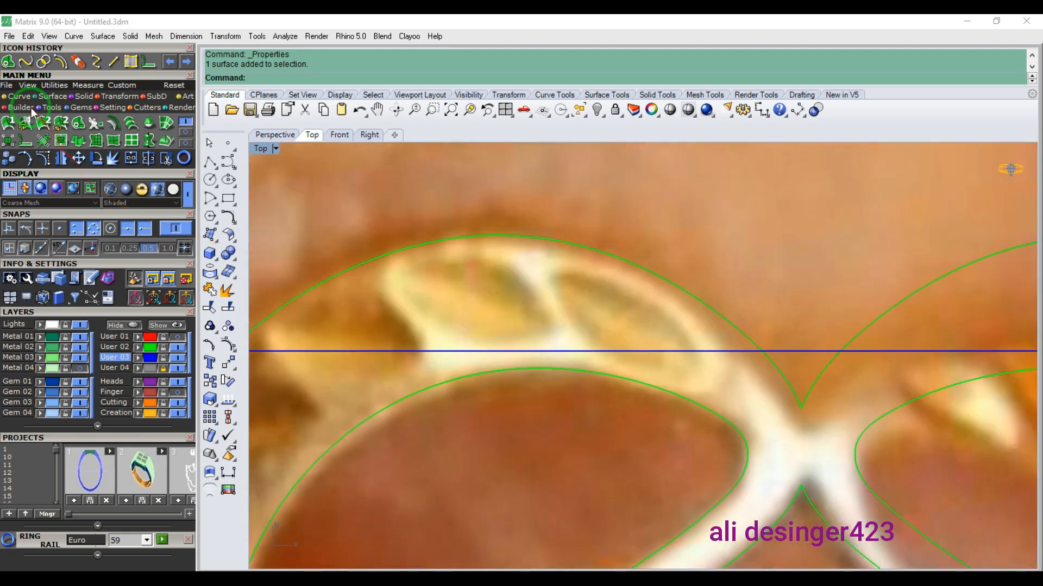
pyautogui.click(20, 98)
pyautogui.click(79, 109)
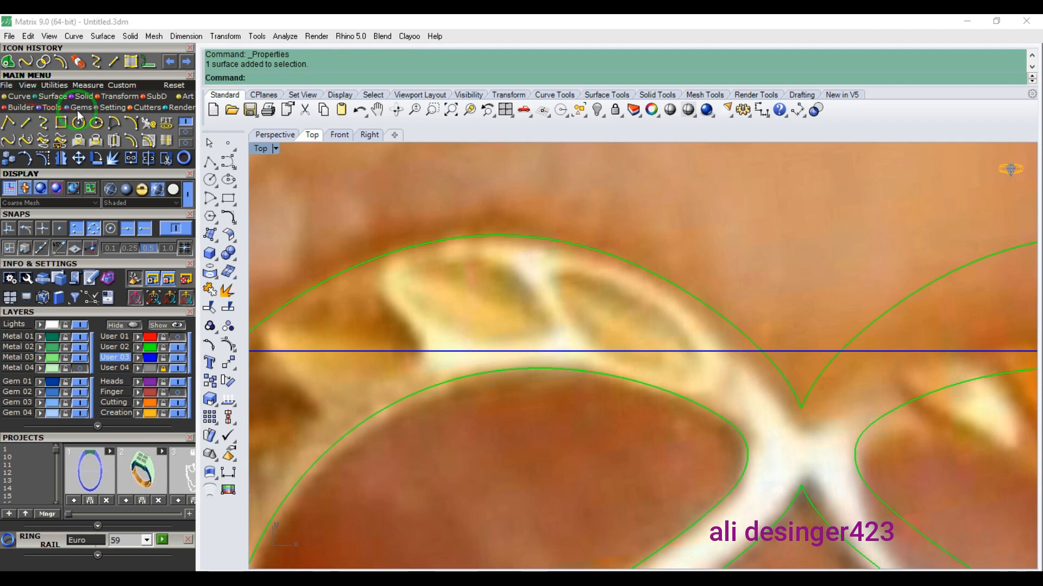
pyautogui.scroll(-5, 464, 228)
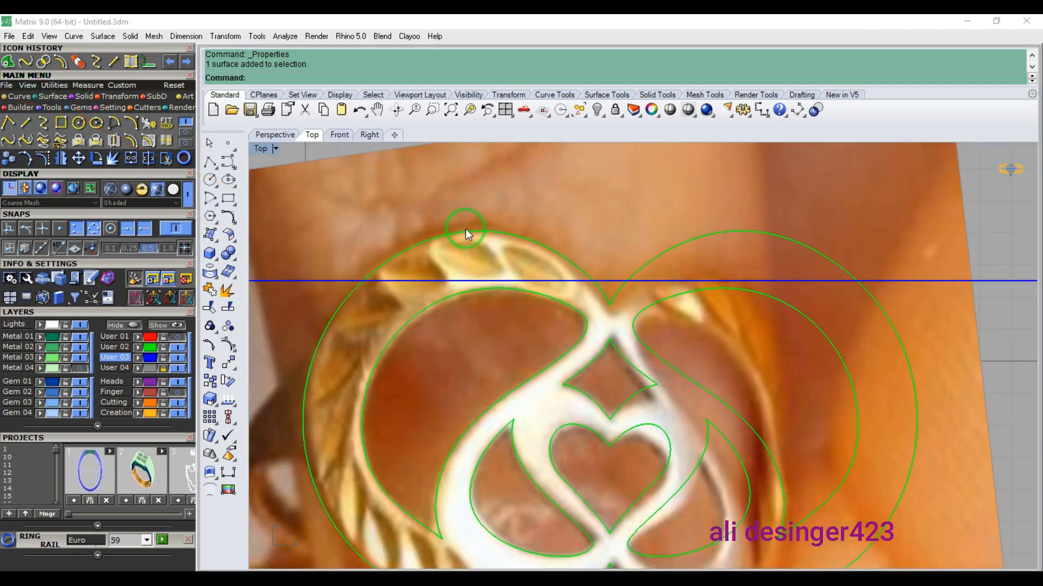
pyautogui.scroll(3, 455, 254)
# - Measure the length of one leaf on the photo's upper-left border with an aligned dimension
pyautogui.click(796, 111)
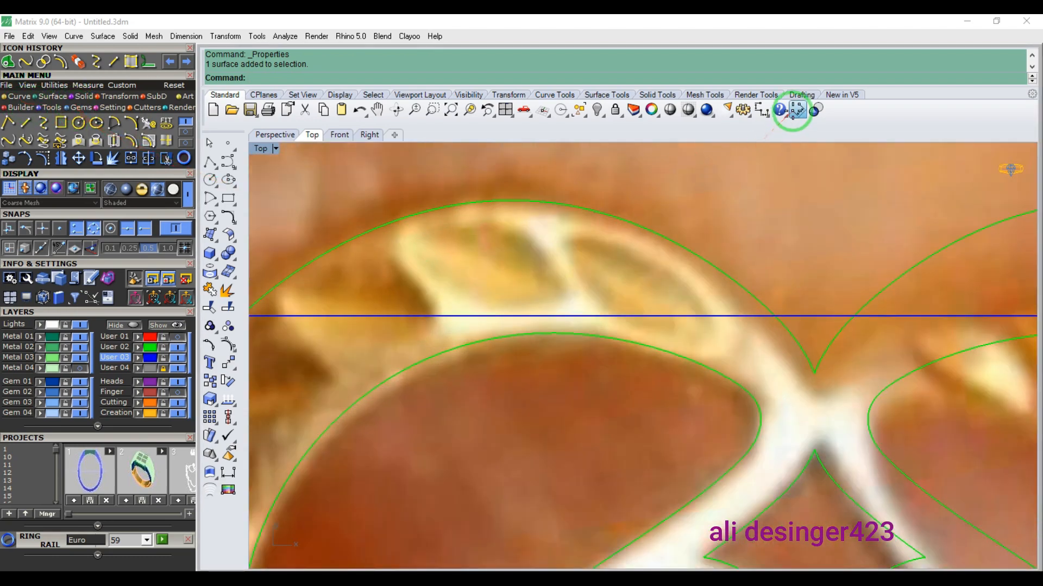
pyautogui.click(404, 242)
pyautogui.click(561, 287)
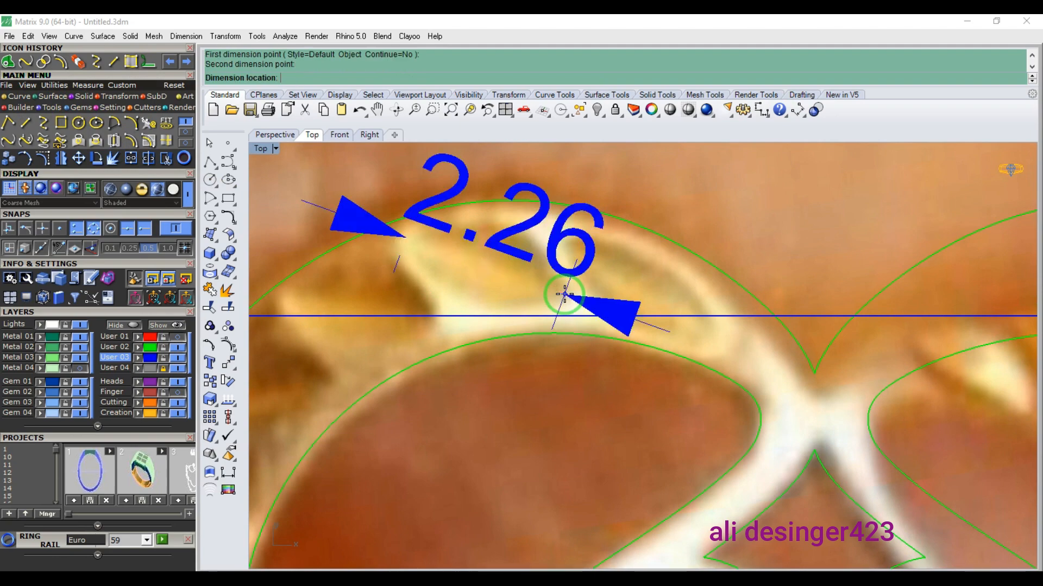
pyautogui.press('Escape')
pyautogui.scroll(-8, 465, 208)
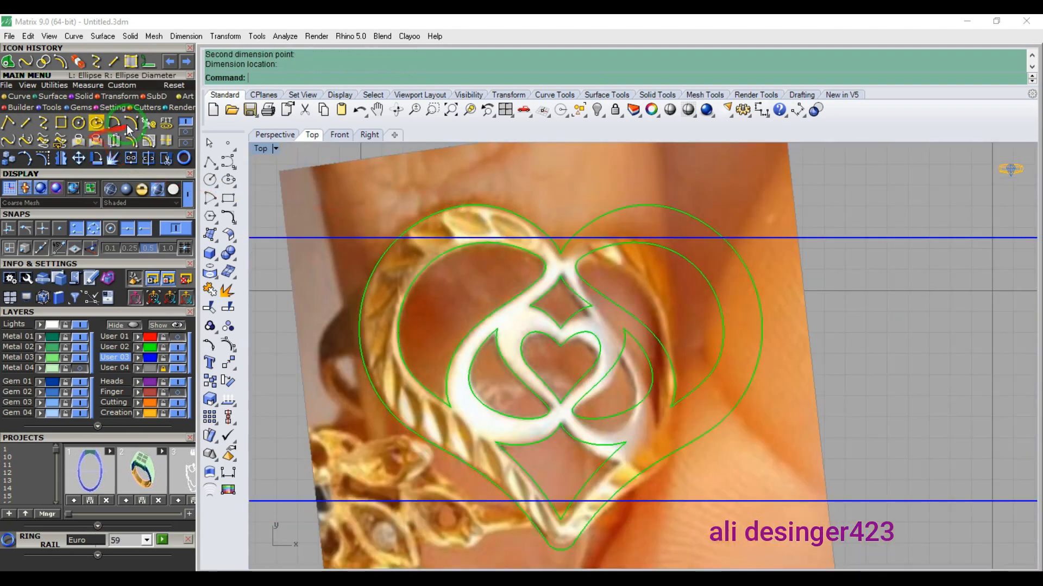
# - Draw an arc with a 3-unit span in empty space beside the photo, setting its direction in the Right view so it bulges upward
pyautogui.click(134, 126)
pyautogui.moveTo(380, 297); pyautogui.dragTo(582, 309, button='right')
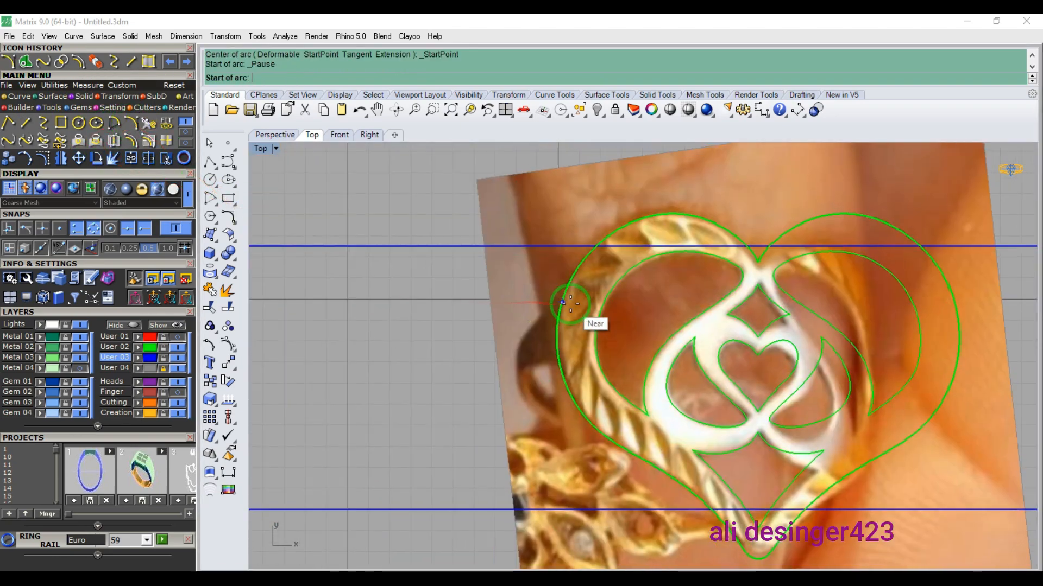
pyautogui.moveTo(389, 361); pyautogui.dragTo(502, 374, button='right')
pyautogui.click(432, 419)
pyautogui.scroll(2, 429, 375)
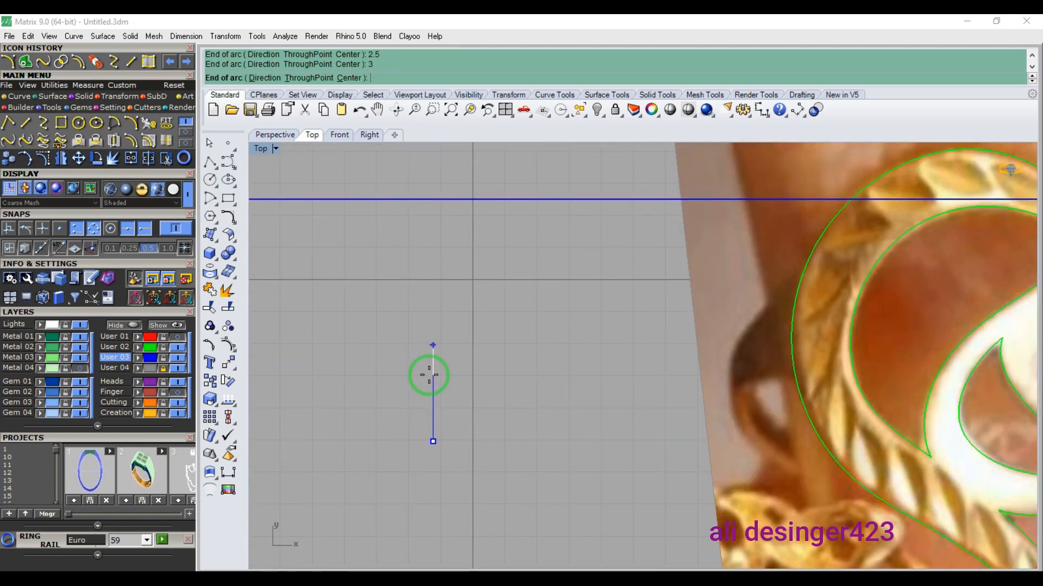
pyautogui.click(430, 374)
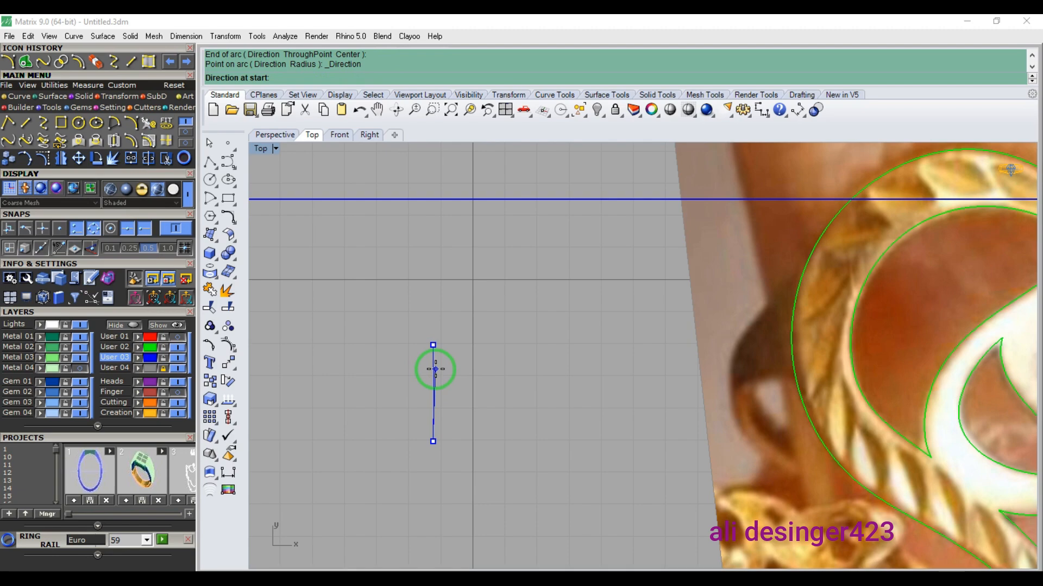
pyautogui.press('F7')
pyautogui.scroll(2, 626, 282)
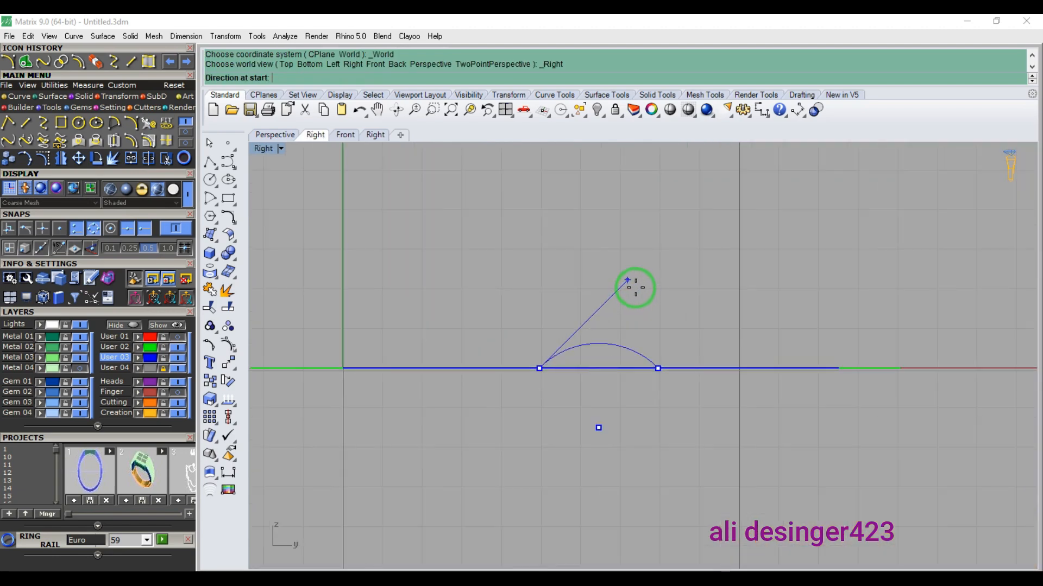
pyautogui.click(627, 281)
pyautogui.press('F8')
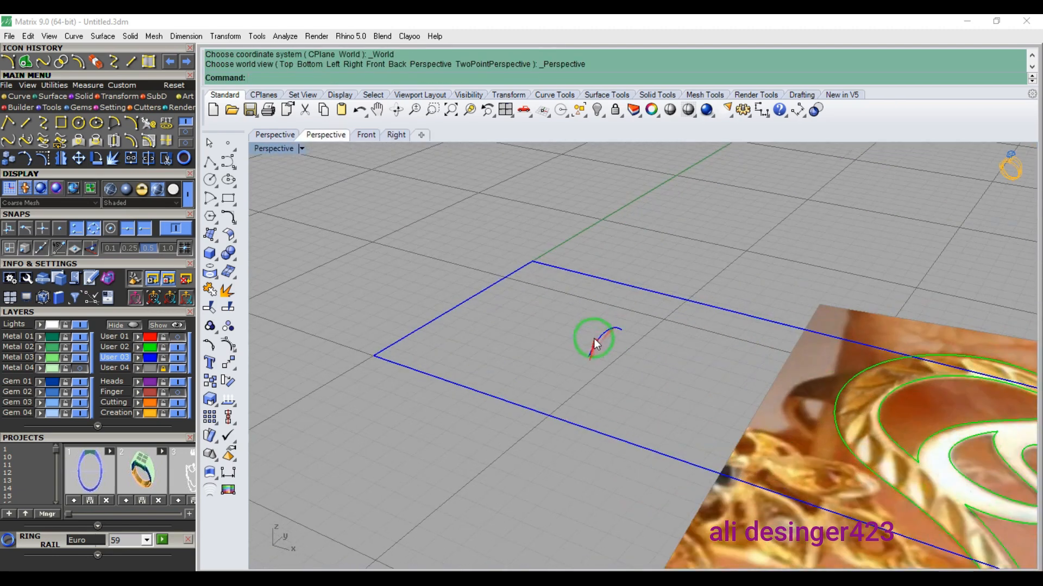
pyautogui.scroll(3, 594, 335)
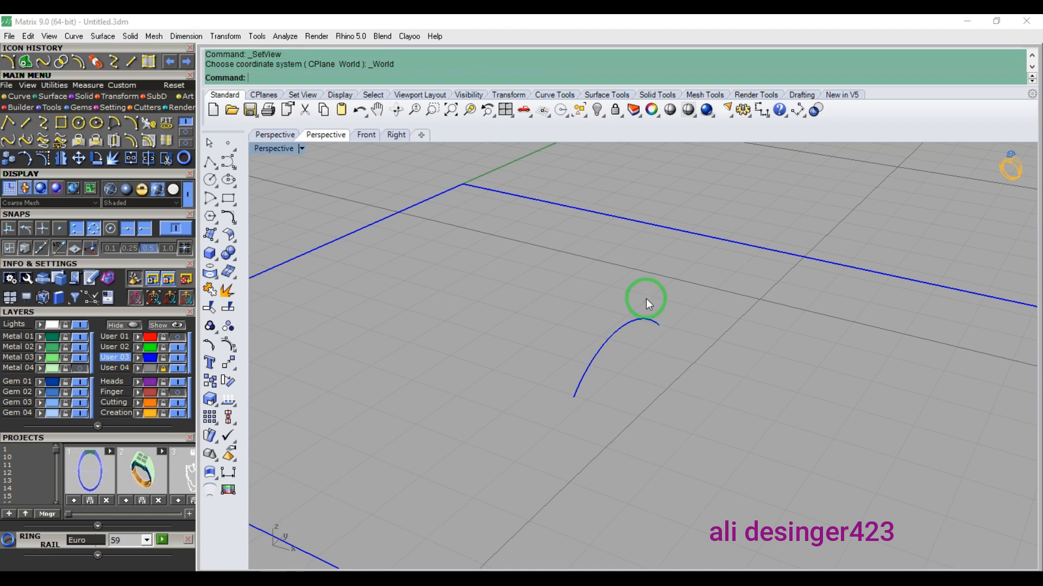
# - In the Top view, draw a flat side arc between the raised arc's two ends, bulging outward to the left
pyautogui.press('F5')
pyautogui.click(132, 124)
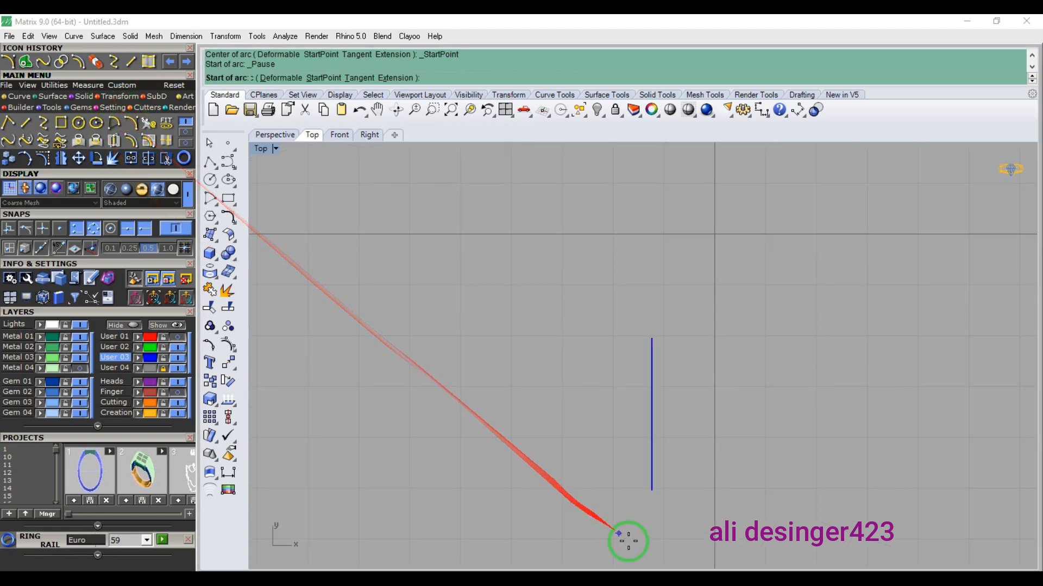
pyautogui.click(651, 490)
pyautogui.click(649, 336)
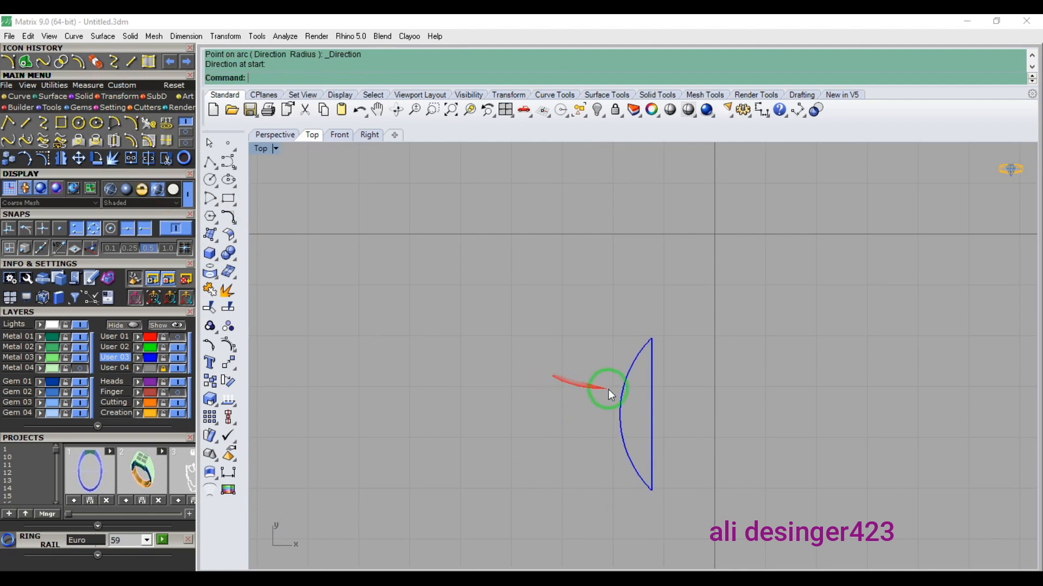
# - Mirror the flat side arc across the raised arc to form a leaf outline, and select all three curves
pyautogui.click(581, 376)
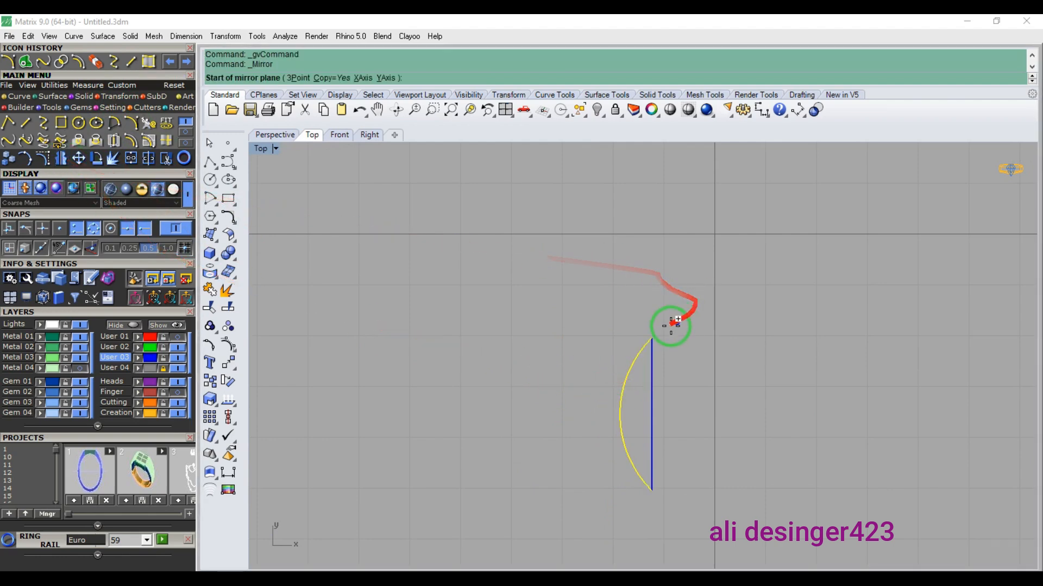
pyautogui.click(653, 335)
pyautogui.click(675, 357)
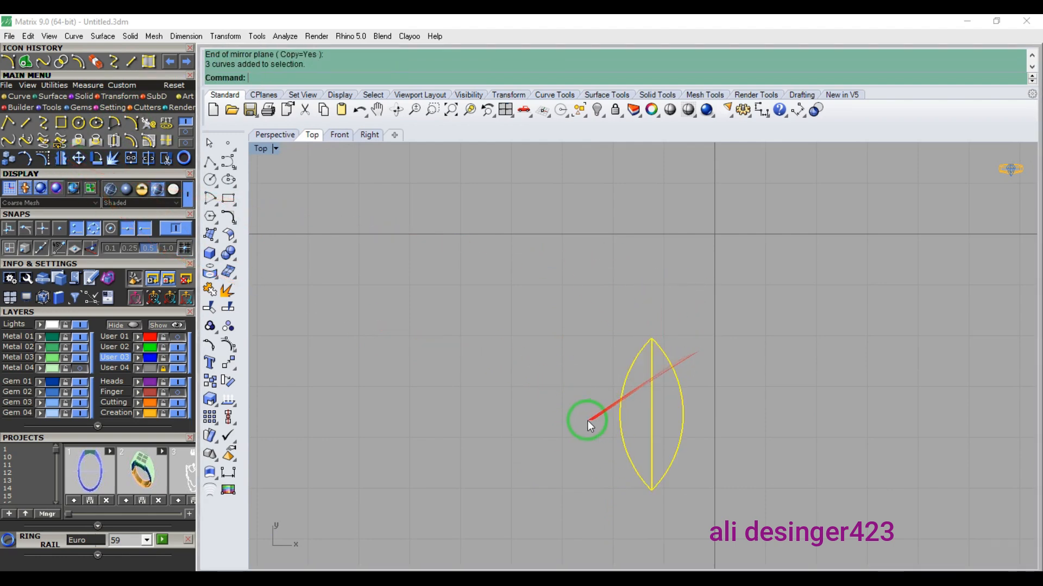
# - Try a network surface on the three leaf curves, and draw an interpolated curve across them at mid-length through both side arcs and the raised arc
pyautogui.click(53, 96)
pyautogui.click(121, 130)
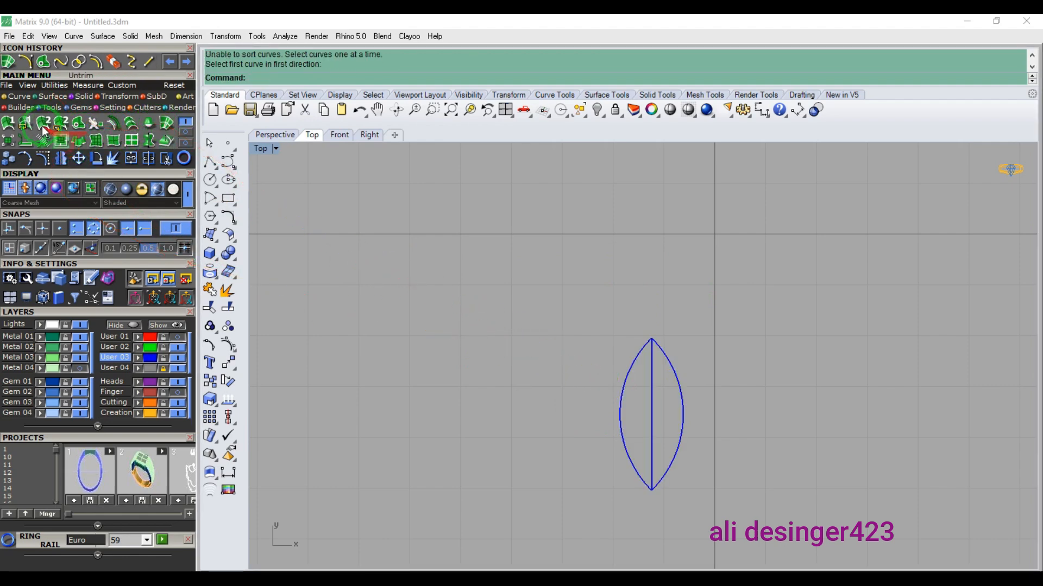
pyautogui.click(19, 96)
pyautogui.click(61, 142)
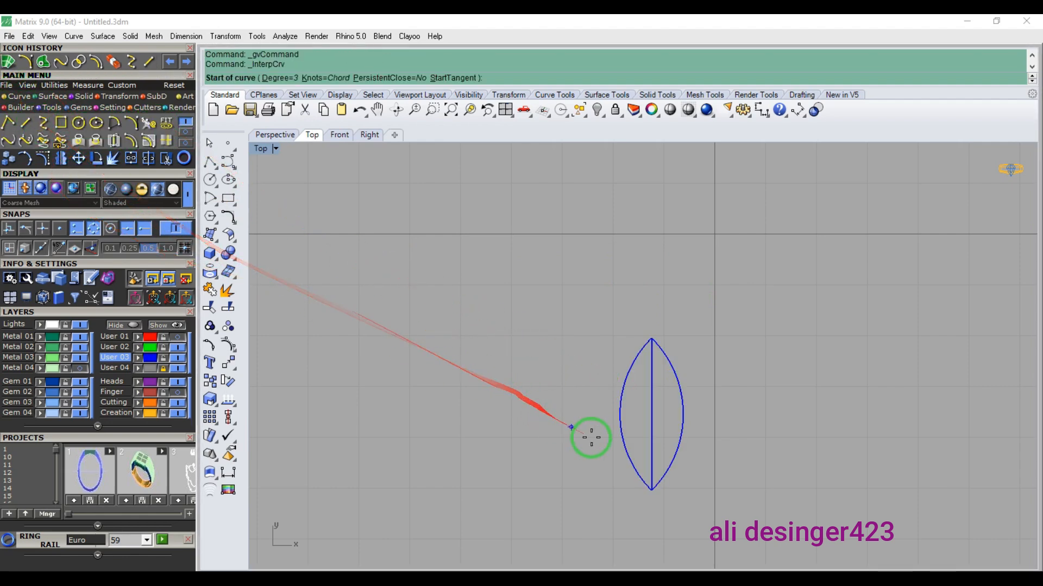
pyautogui.click(619, 414)
pyautogui.click(651, 414)
pyautogui.click(683, 420)
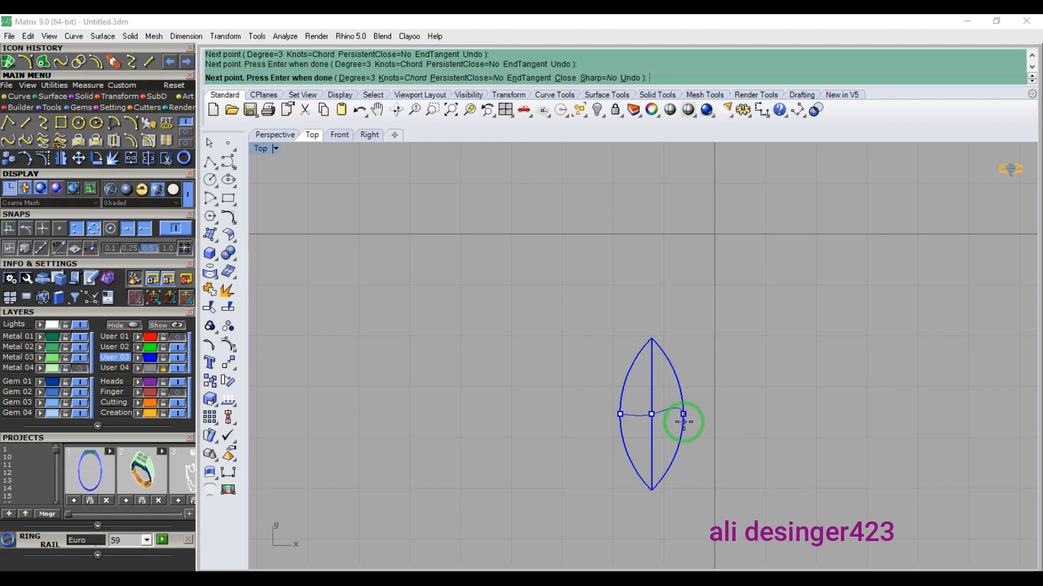
pyautogui.rightClick(683, 421)
# - Build a network surface from all four leaf curves, delete the selected curves and check the surface's profile in the Front view
pyautogui.moveTo(697, 362); pyautogui.dragTo(587, 442)
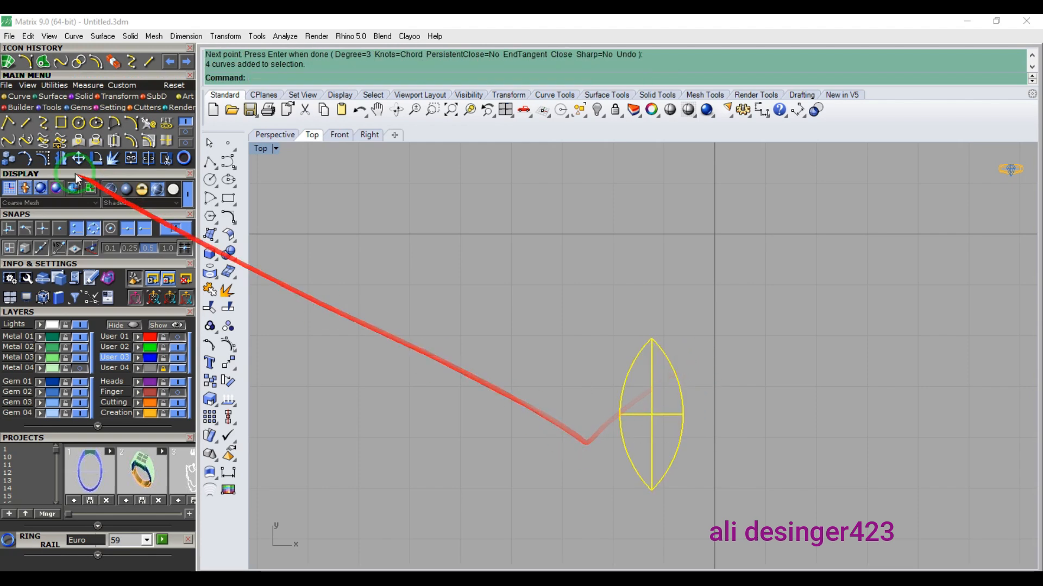
pyautogui.click(9, 63)
pyautogui.rightClick(566, 320)
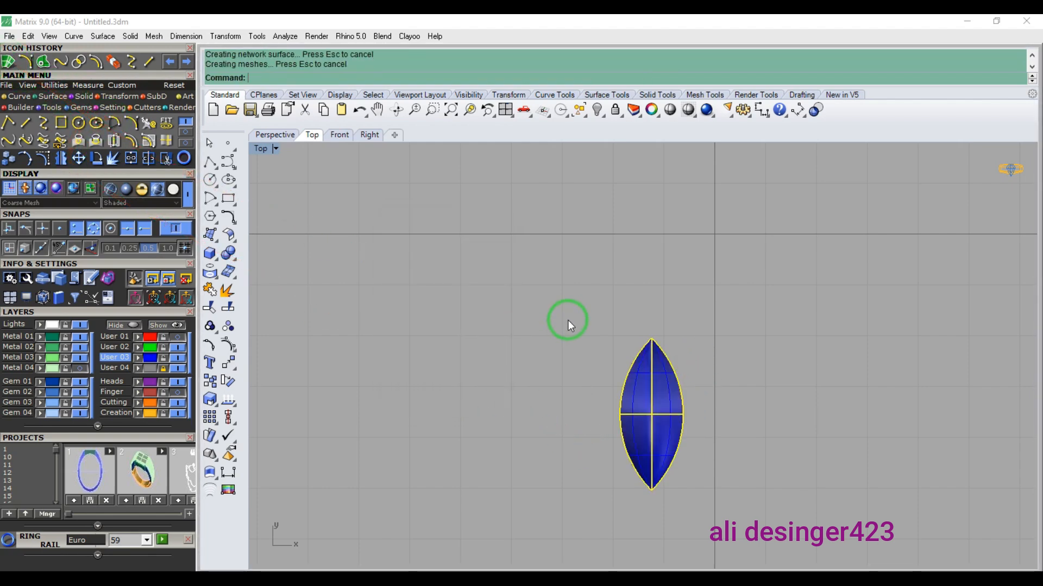
pyautogui.press('Delete')
pyautogui.click(652, 400)
pyautogui.press('F2')
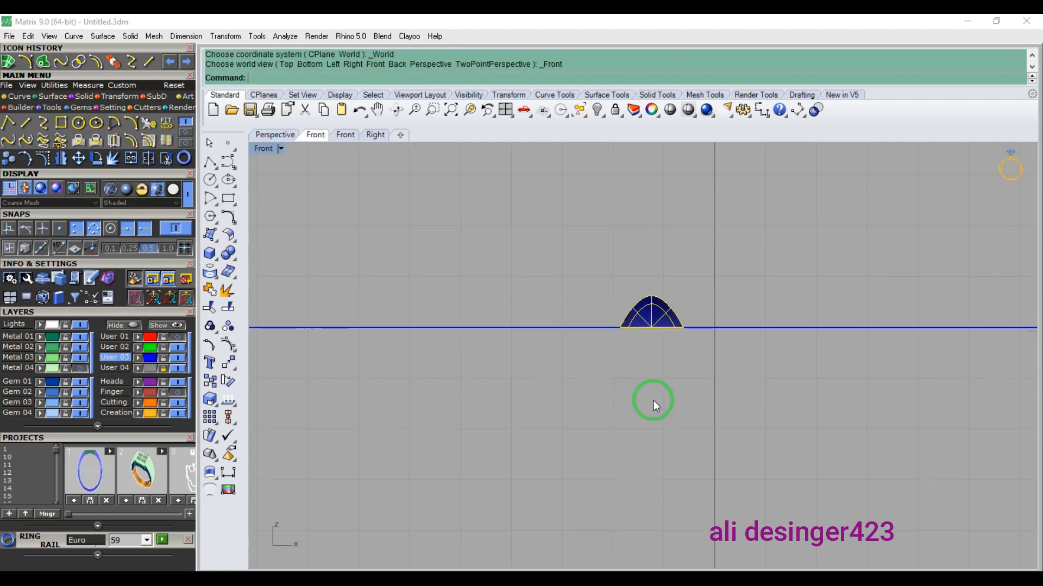
# - Undo the curve deletion and the network surface, and delete the interpolated cross curve
pyautogui.scroll(8, 649, 306)
pyautogui.hotkey('ctrl', 'z')
pyautogui.hotkey('ctrl', 'z')
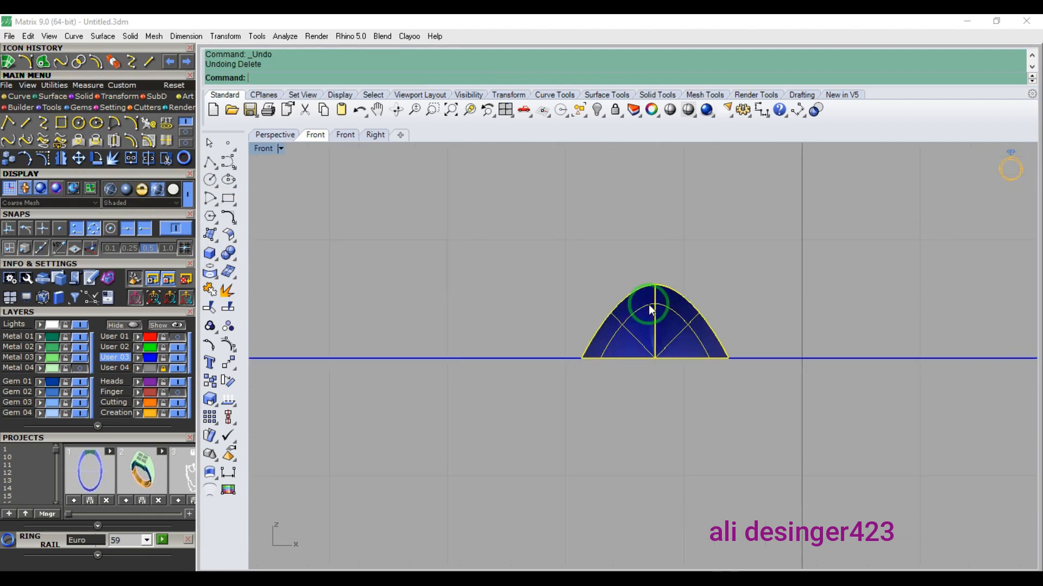
pyautogui.scroll(2, 646, 303)
pyautogui.click(637, 293)
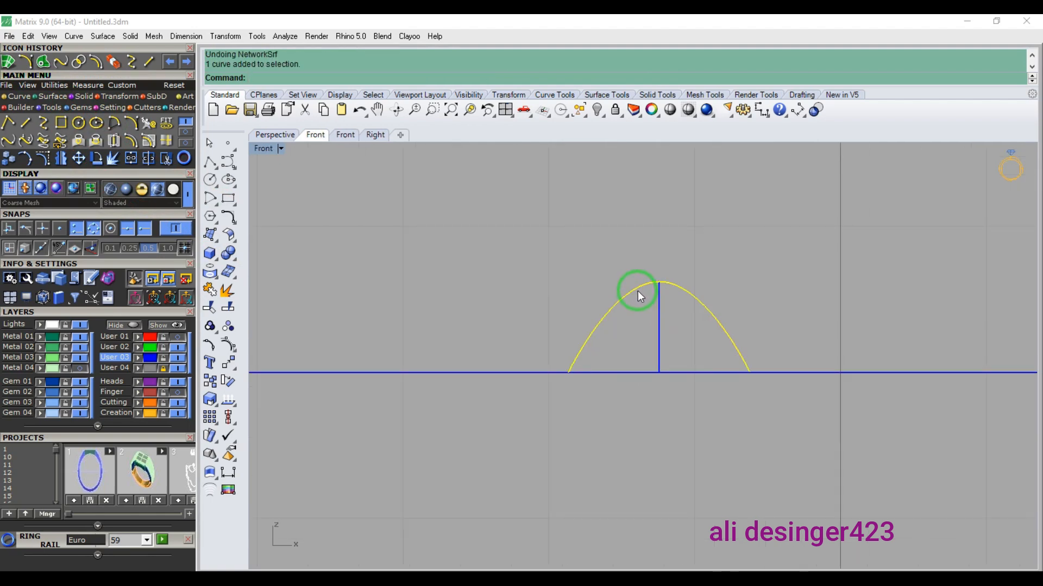
pyautogui.press('Delete')
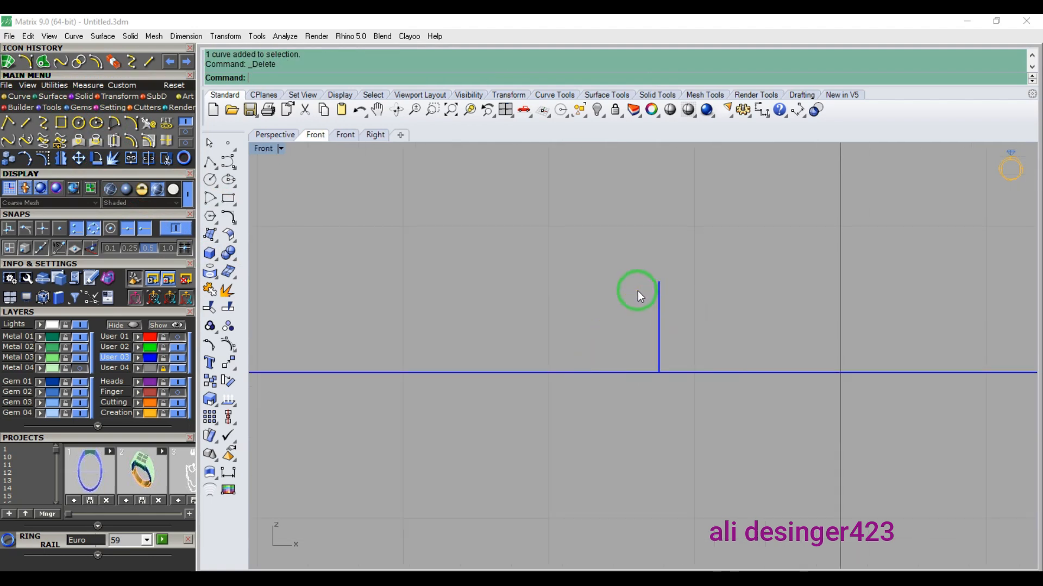
# - In the Perspective view, draw two straight lines joining the raised arc's midpoint to the midpoint of each flat side arc
pyautogui.click(24, 125)
pyautogui.press('F4')
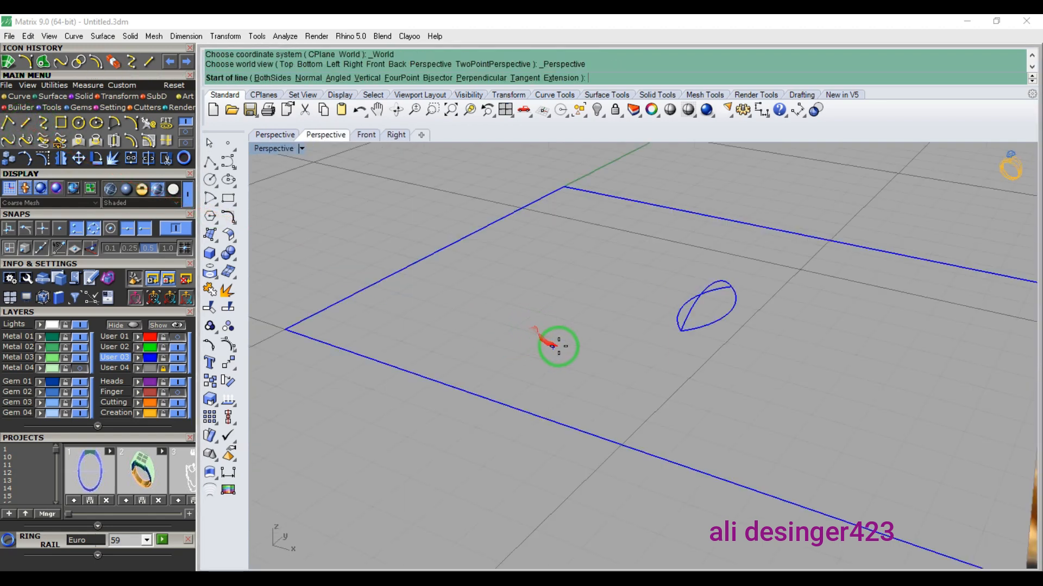
pyautogui.moveTo(558, 346); pyautogui.dragTo(714, 398, button='right')
pyautogui.scroll(5, 544, 280)
pyautogui.click(550, 289)
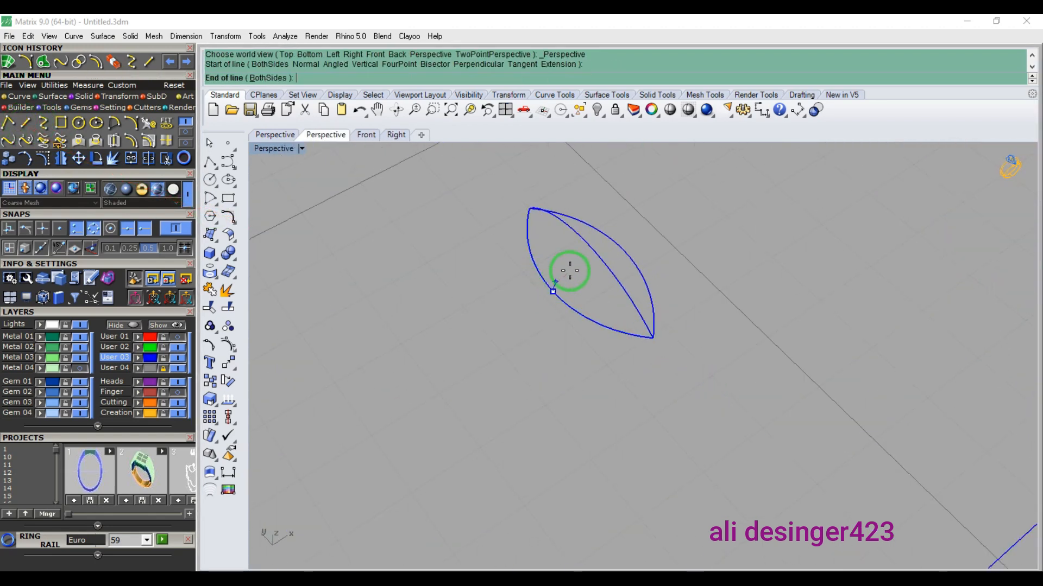
pyautogui.click(592, 248)
pyautogui.rightClick(592, 246)
pyautogui.click(591, 245)
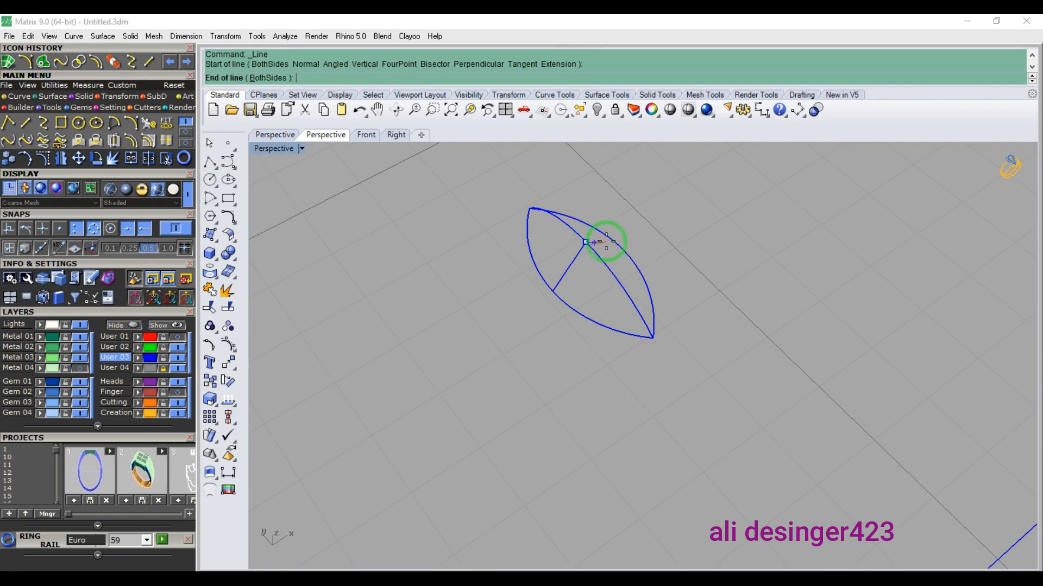
pyautogui.click(622, 247)
# - Create a network surface over the leaf's left half from its side arc, raised arc and cross line, and delete the used side arc and line
pyautogui.moveTo(622, 248)
pyautogui.mouseDown(button='right')
pyautogui.moveTo(632, 262)
pyautogui.moveTo(639, 243)
pyautogui.mouseUp(button='right')
pyautogui.click(629, 262)
pyautogui.keyDown('shift'); pyautogui.click(573, 255); pyautogui.keyUp('shift')
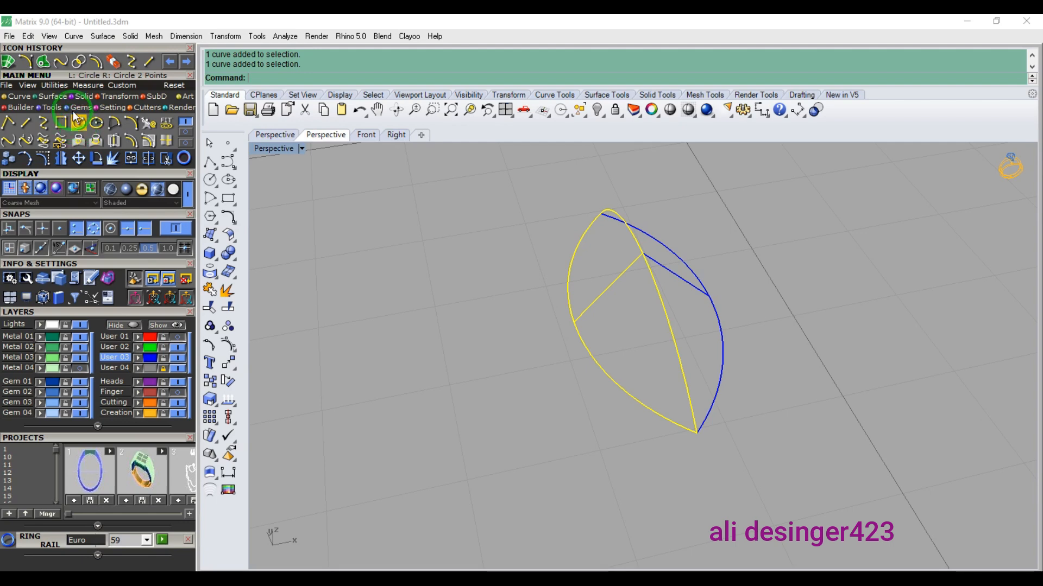
pyautogui.click(64, 96)
pyautogui.click(162, 128)
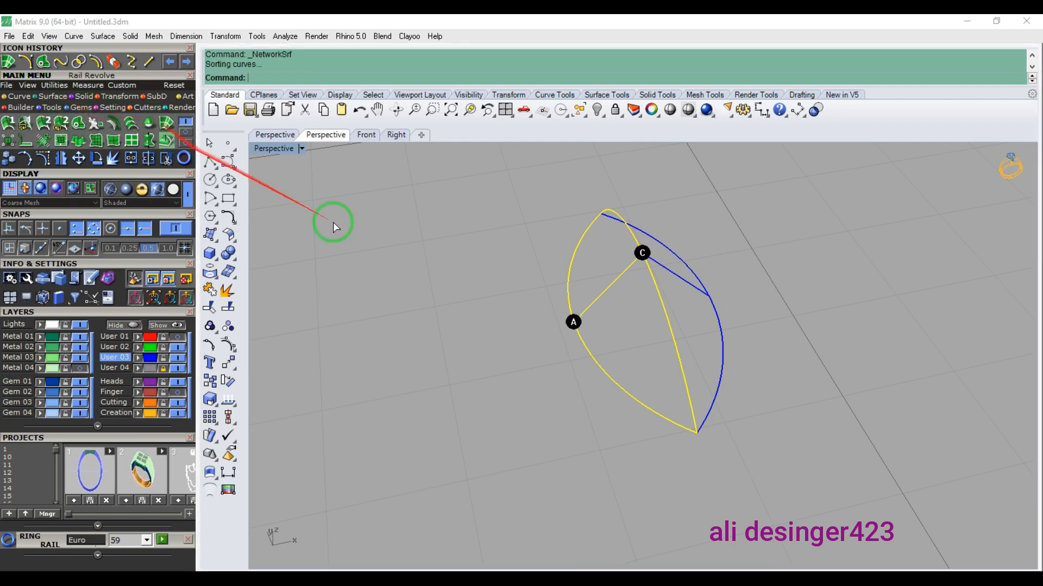
pyautogui.press('Return')
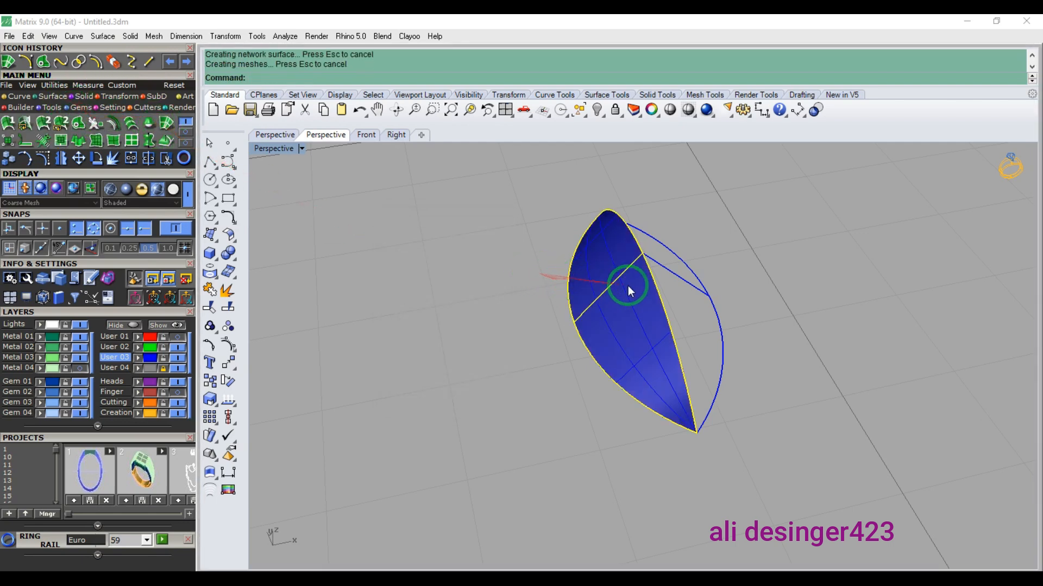
pyautogui.moveTo(629, 288); pyautogui.dragTo(592, 295, button='right')
pyautogui.keyDown('ctrl'); pyautogui.click(712, 324); pyautogui.keyUp('ctrl')
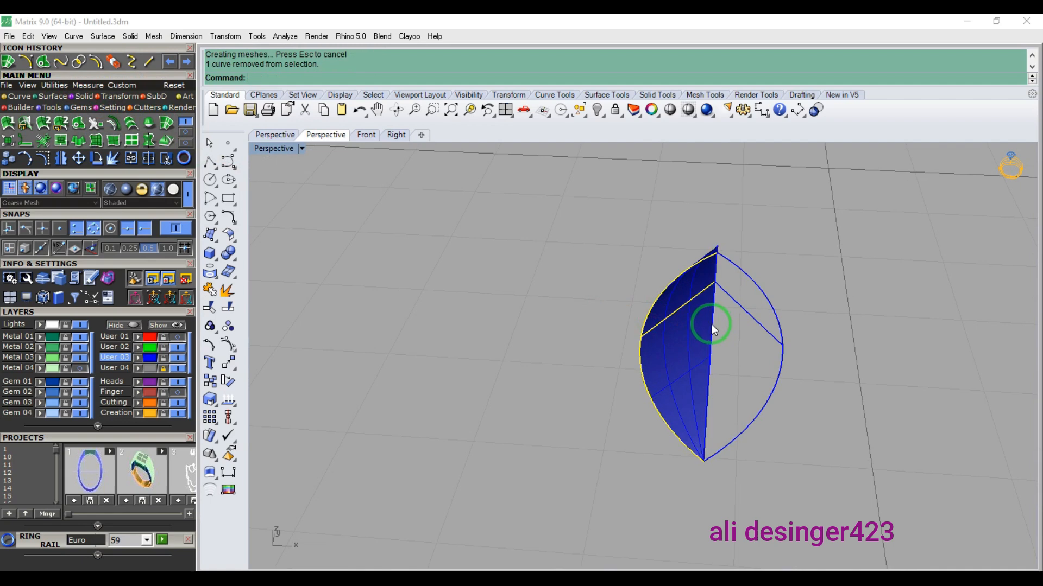
pyautogui.press('Delete')
# - Create a network surface over the leaf's other half and join both halves into one polysurface
pyautogui.moveTo(681, 480); pyautogui.dragTo(659, 353)
pyautogui.press('Return')
pyautogui.press('Return')
pyautogui.click(131, 158)
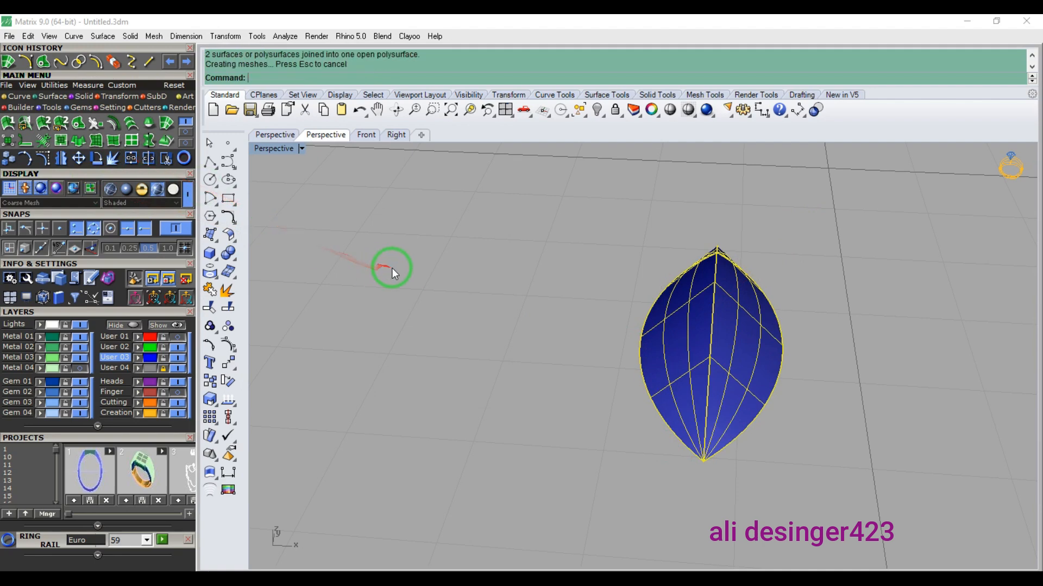
# - In the Front view, mirror the leaf downward across its flat base from origin 0 and join both parts into a closed polysurface
pyautogui.press('F6')
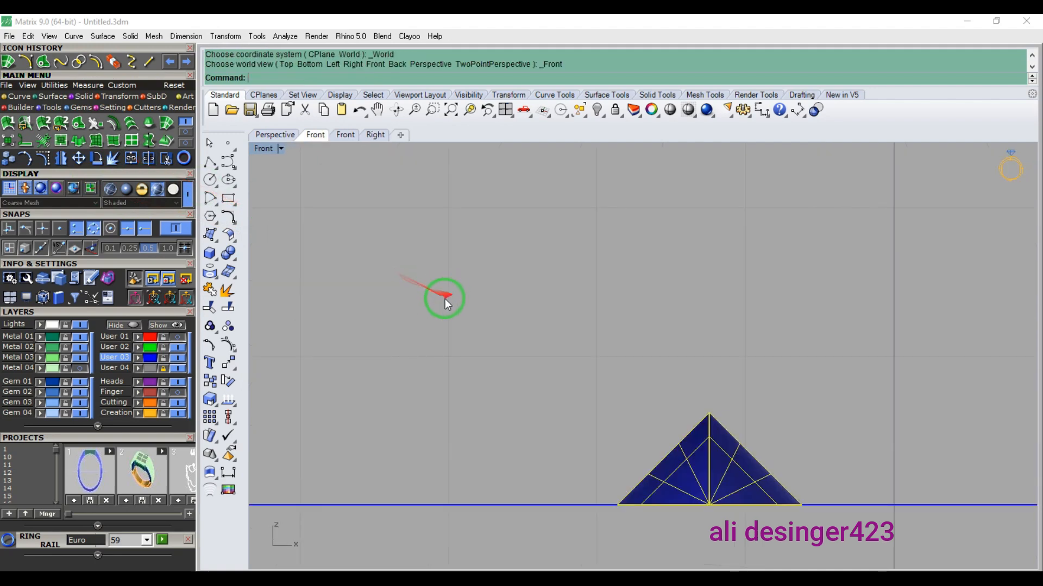
pyautogui.click(60, 157)
pyautogui.click(474, 404)
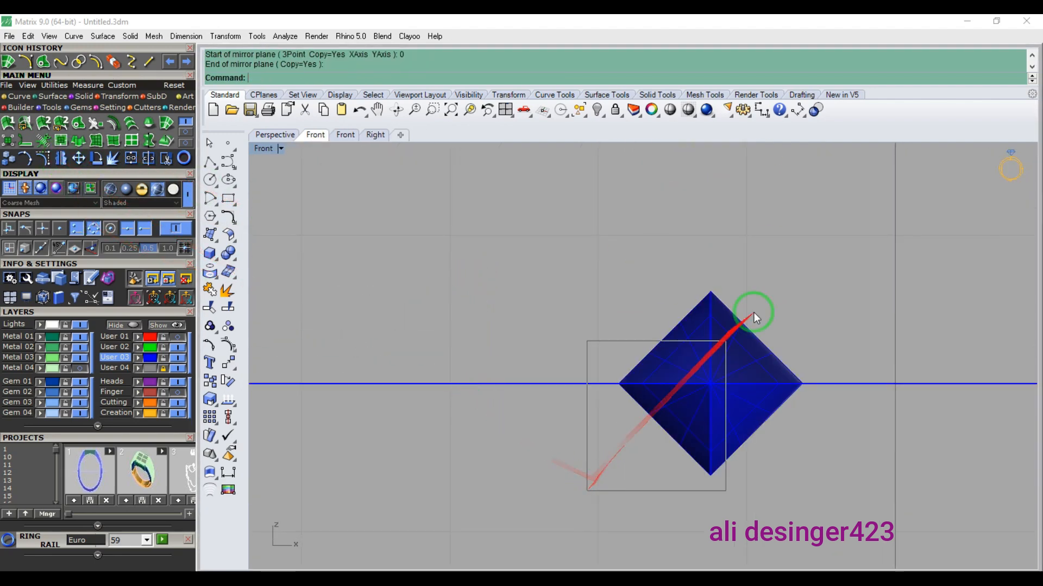
pyautogui.click(131, 158)
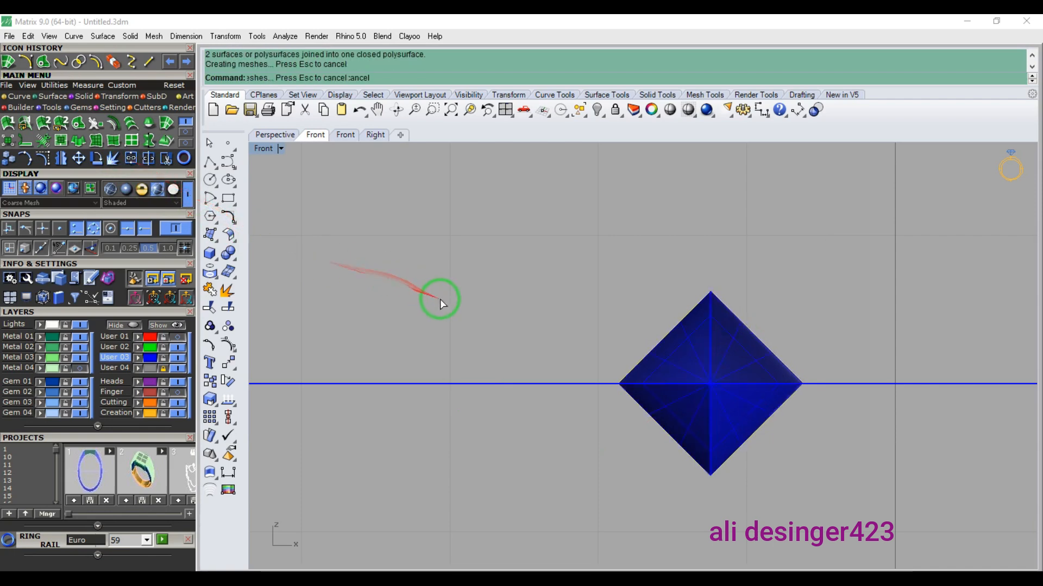
# - Turn off the surface isocurve display for the leaf polysurface in the Top view
pyautogui.press('F5')
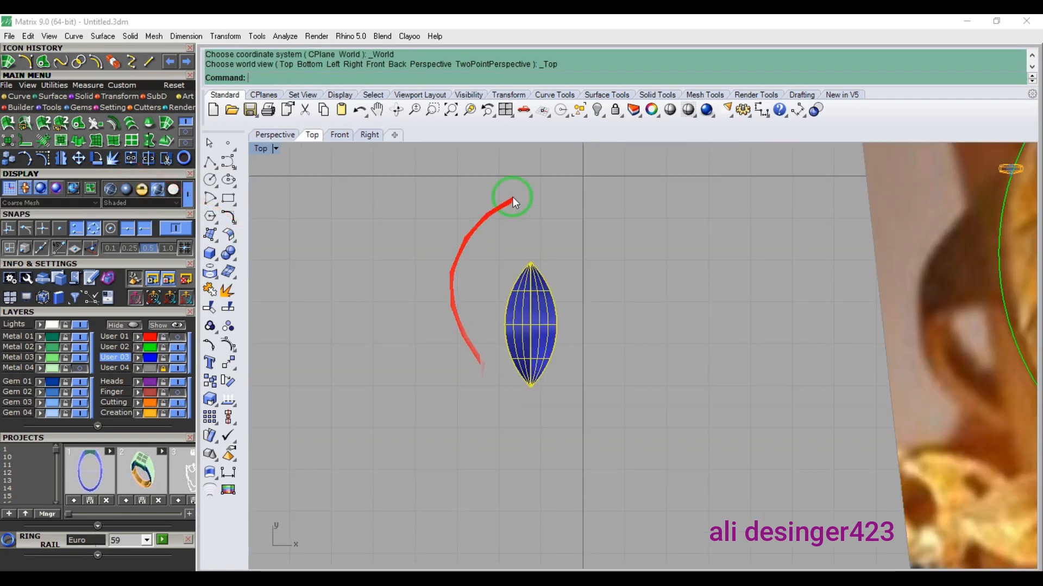
pyautogui.click(651, 110)
pyautogui.click(323, 447)
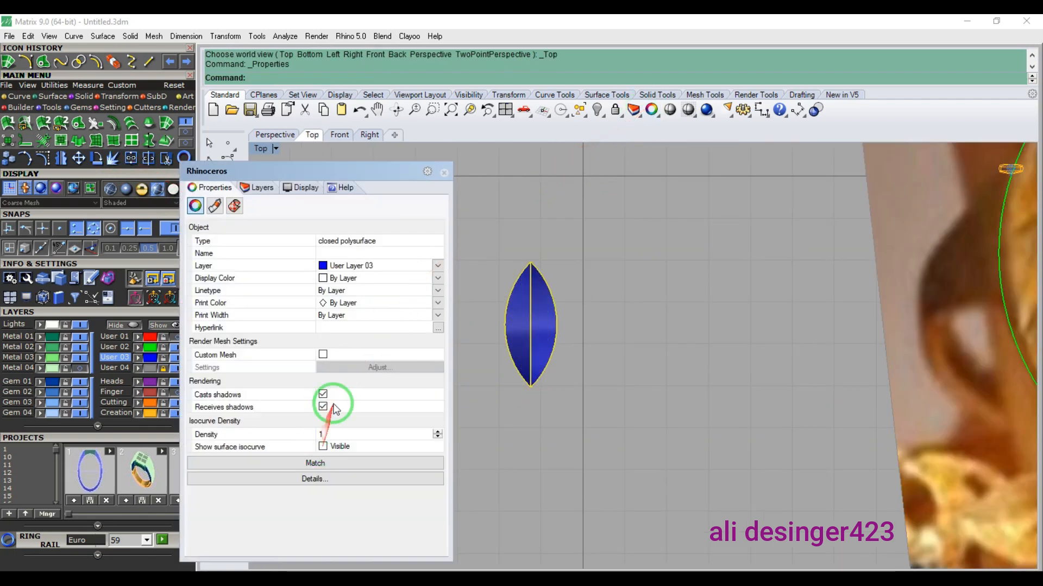
pyautogui.click(443, 172)
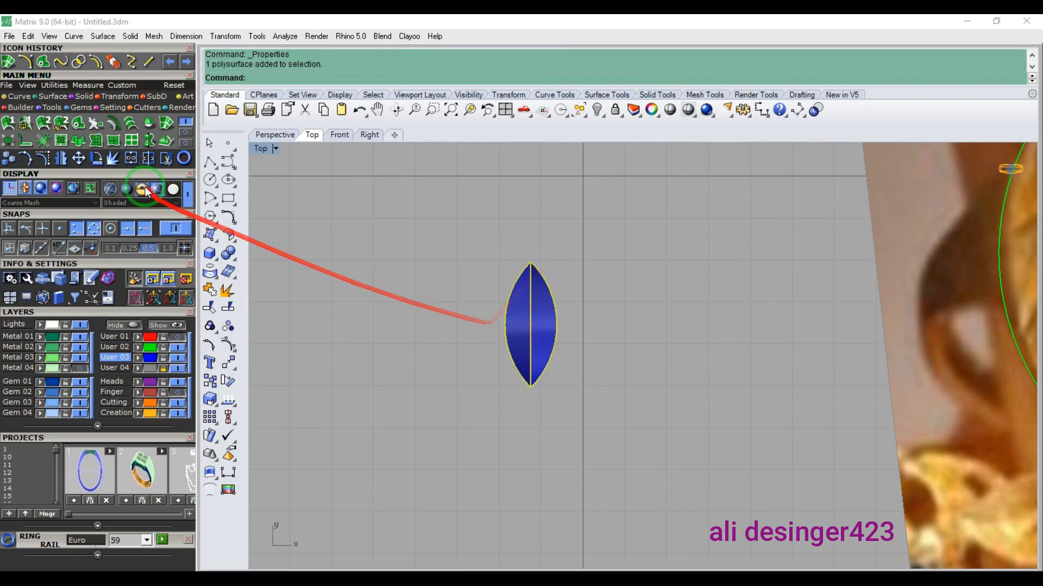
pyautogui.click(130, 160)
# - Move the leaf from the empty area onto the upper border of the heart's left lobe in the photo
pyautogui.click(513, 307)
pyautogui.scroll(-6, 472, 349)
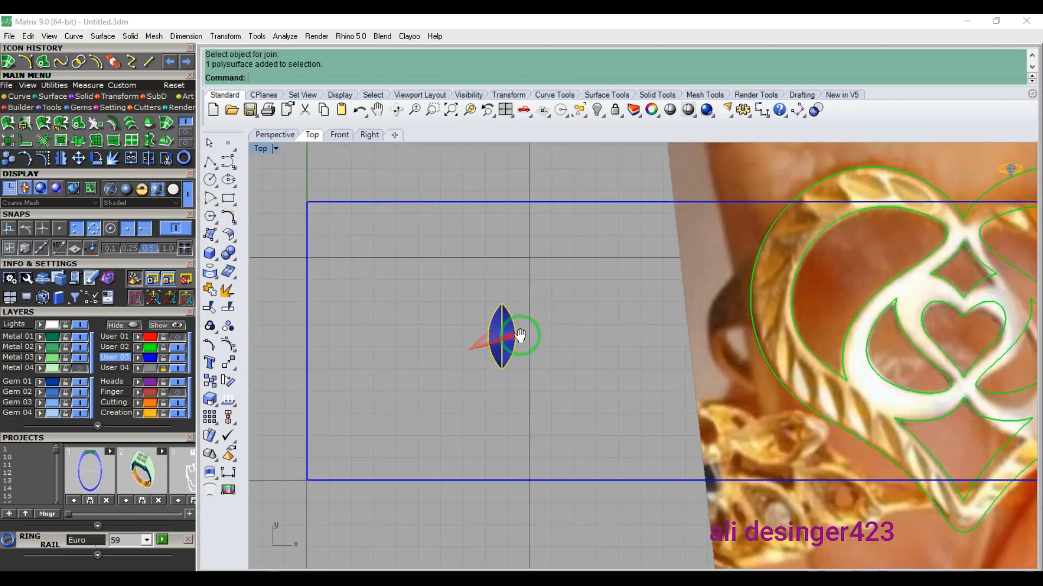
pyautogui.moveTo(535, 335); pyautogui.dragTo(413, 382, button='right')
pyautogui.moveTo(381, 384); pyautogui.dragTo(794, 235)
pyautogui.moveTo(779, 242); pyautogui.dragTo(555, 291, button='right')
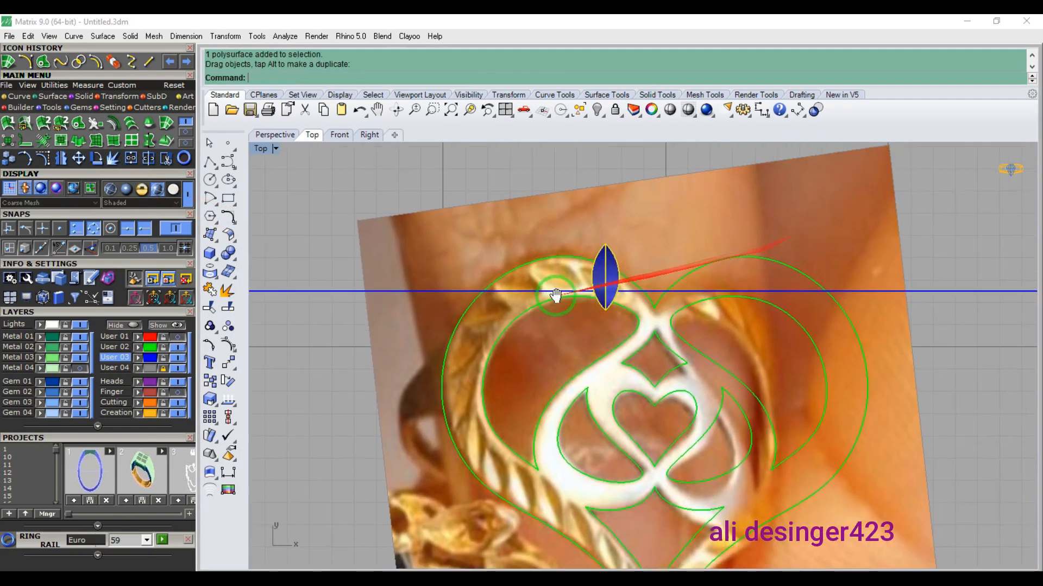
# - Rotate the leaf counterclockwise about its centre to a diagonal slant and shift it to fit between the two border curves
pyautogui.scroll(12, 553, 289)
pyautogui.click(96, 158)
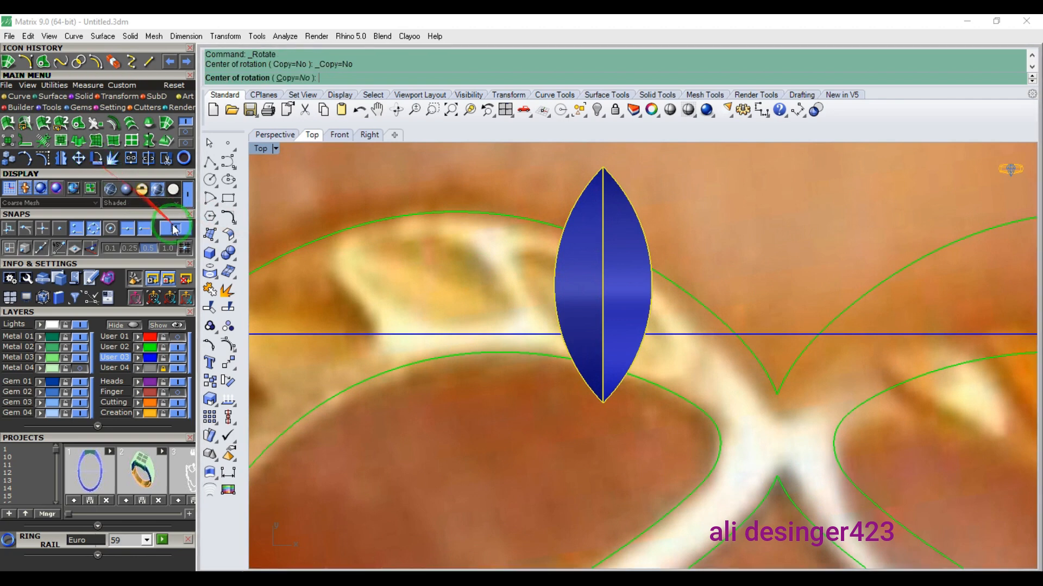
pyautogui.click(602, 289)
pyautogui.click(602, 230)
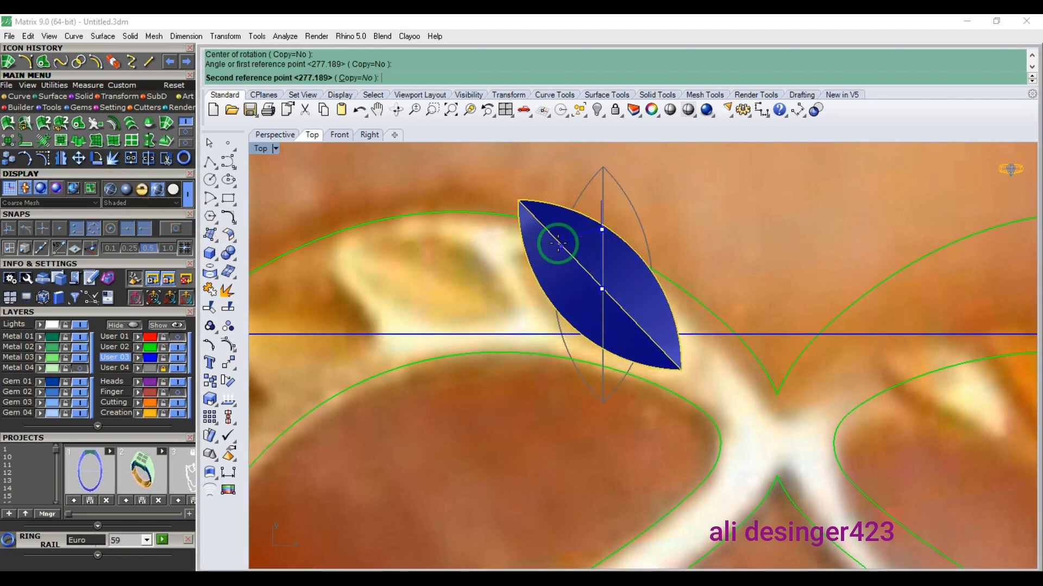
pyautogui.click(561, 242)
pyautogui.moveTo(564, 278); pyautogui.dragTo(549, 285)
# - Copy the slanted leaf to the next spot on its left along the heart's upper border
pyautogui.scroll(-3, 549, 284)
pyautogui.click(9, 158)
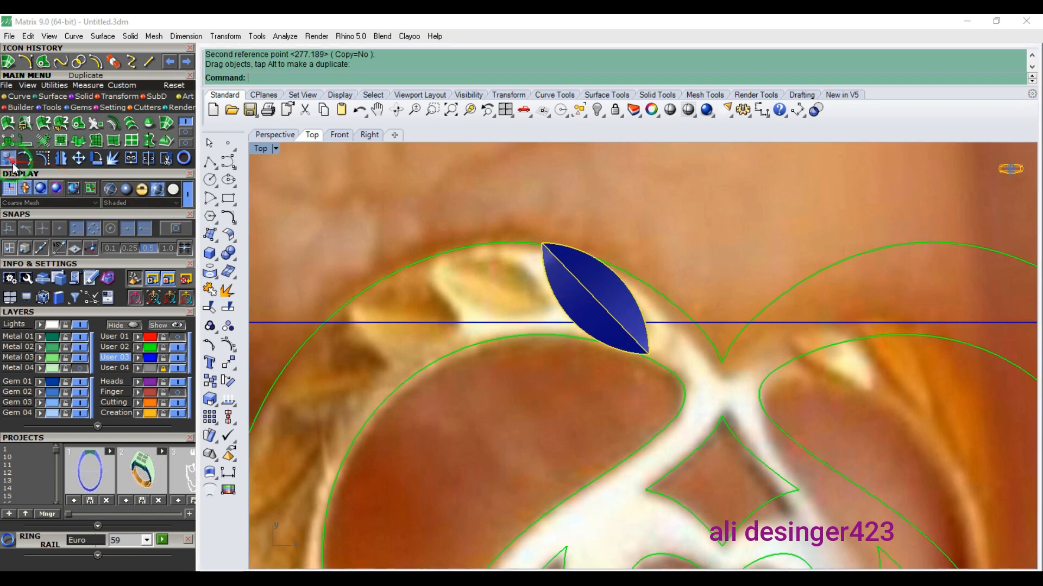
pyautogui.scroll(2, 570, 309)
pyautogui.click(592, 299)
pyautogui.click(472, 290)
pyautogui.press('Return')
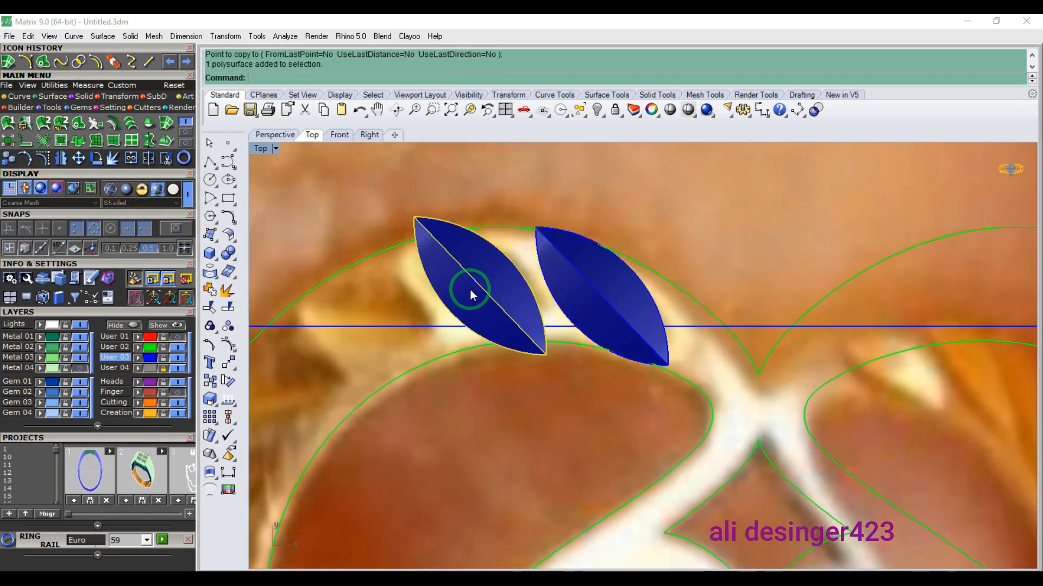
# - Turn on the gumball, then rotate and shift the copied leaf to follow the border's curvature beside the first leaf
pyautogui.click(209, 326)
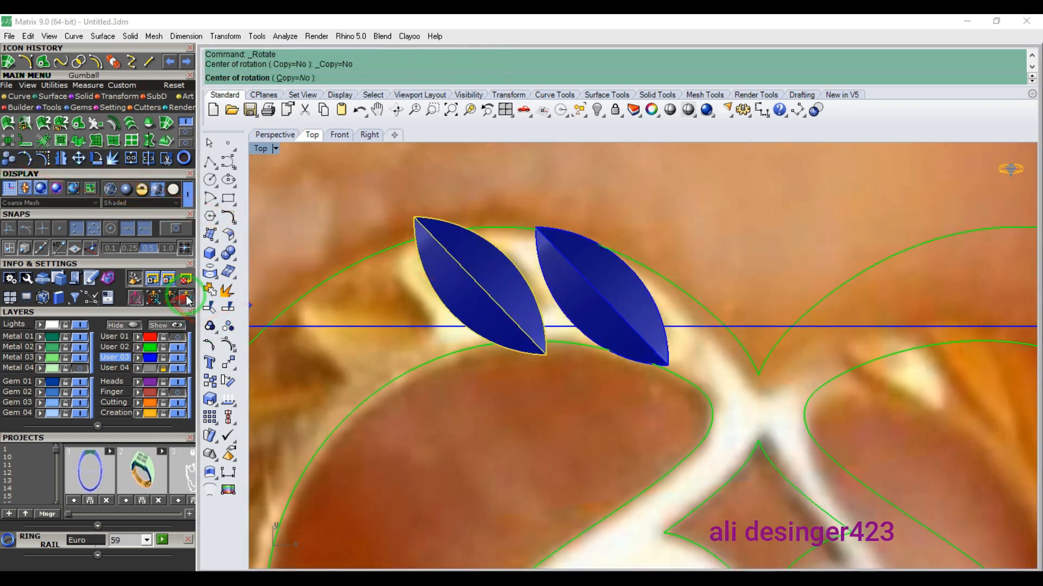
pyautogui.press('Escape')
pyautogui.moveTo(435, 303); pyautogui.dragTo(458, 283)
pyautogui.scroll(3, 427, 300)
pyautogui.scroll(-4, 572, 255)
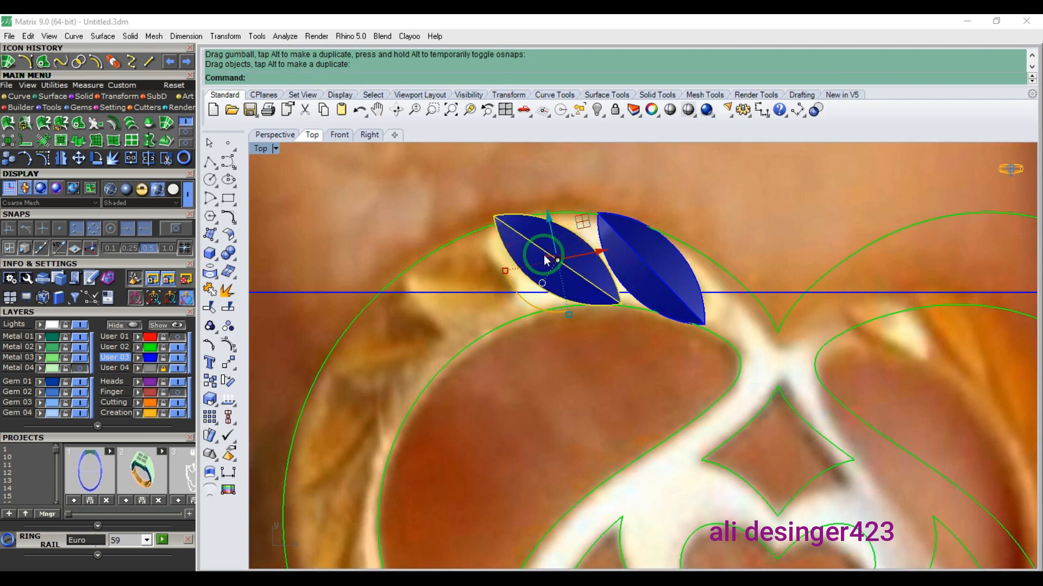
# - Copy the second leaf further left along the border to place a third leaf
pyautogui.click(9, 160)
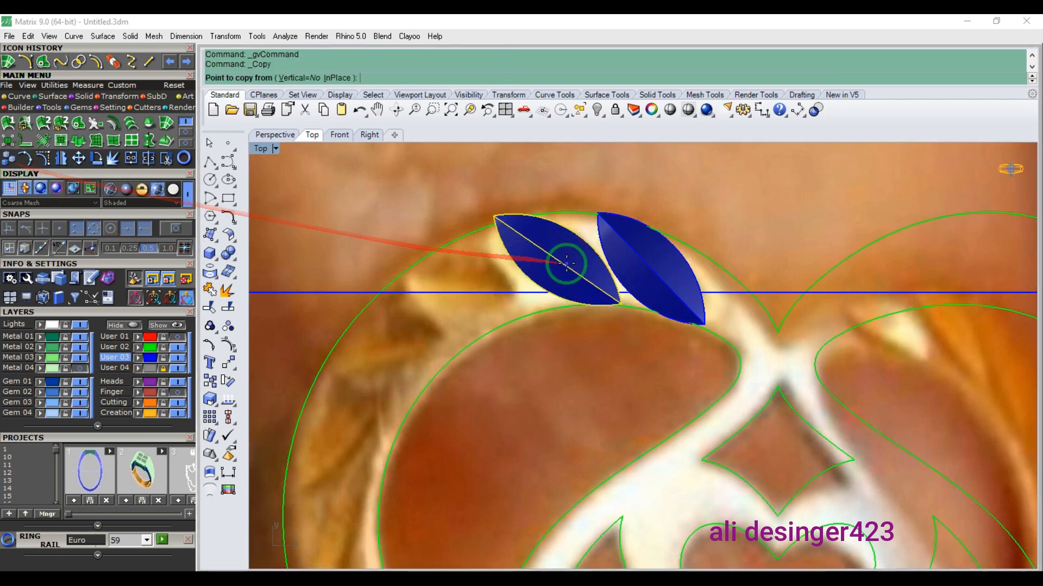
pyautogui.click(543, 258)
pyautogui.click(450, 286)
pyautogui.press('Return')
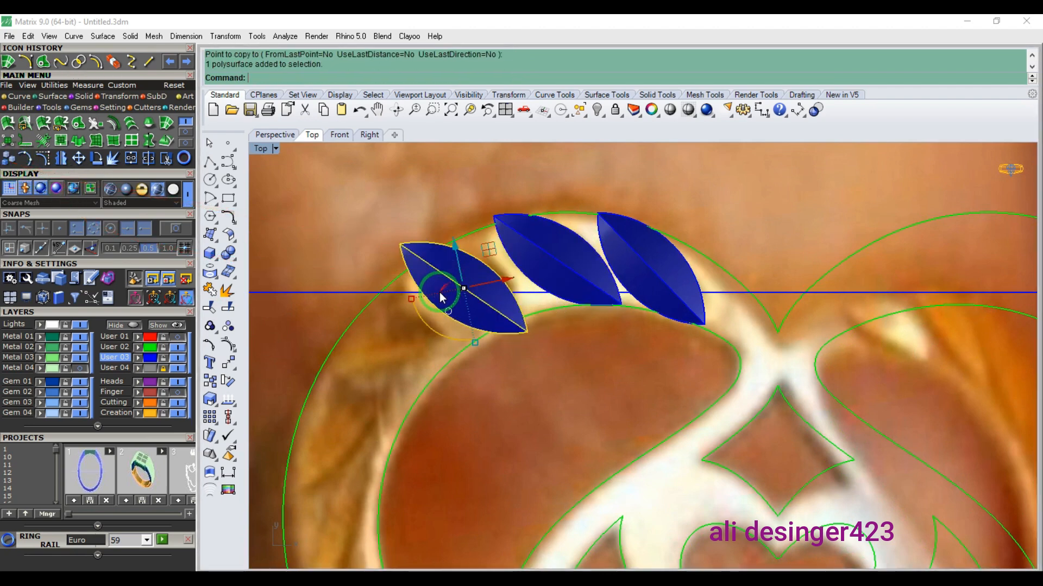
# - Rotate and shift the third leaf so it follows the border's curve beside the second leaf
pyautogui.moveTo(425, 325); pyautogui.dragTo(426, 310)
pyautogui.scroll(8, 446, 272)
pyautogui.moveTo(441, 272); pyautogui.dragTo(454, 266)
pyautogui.scroll(-6, 455, 261)
pyautogui.scroll(6, 472, 259)
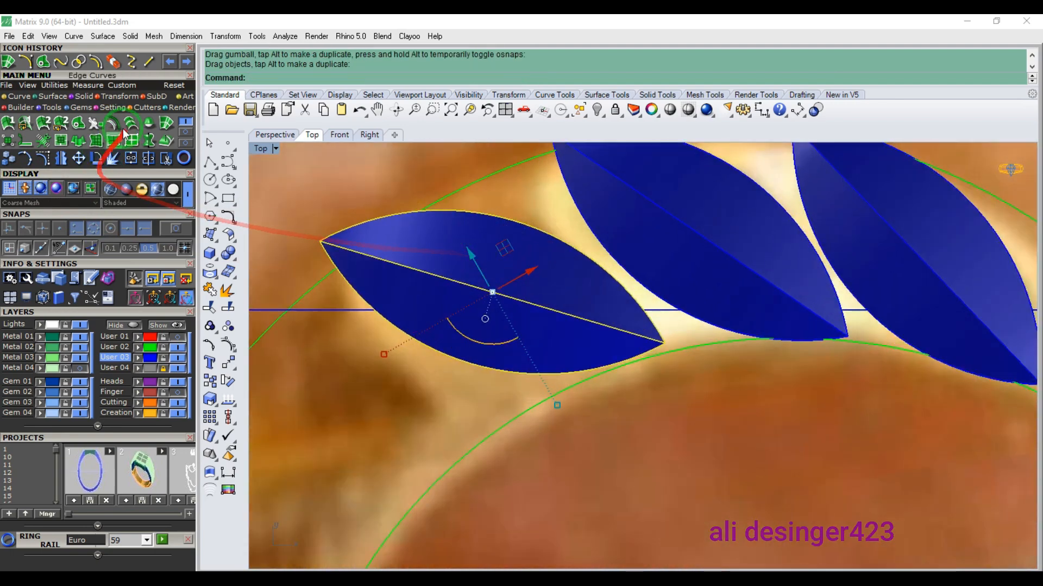
# - Show the transform tools and copy the third leaf down and left along the border as a fourth leaf
pyautogui.click(117, 96)
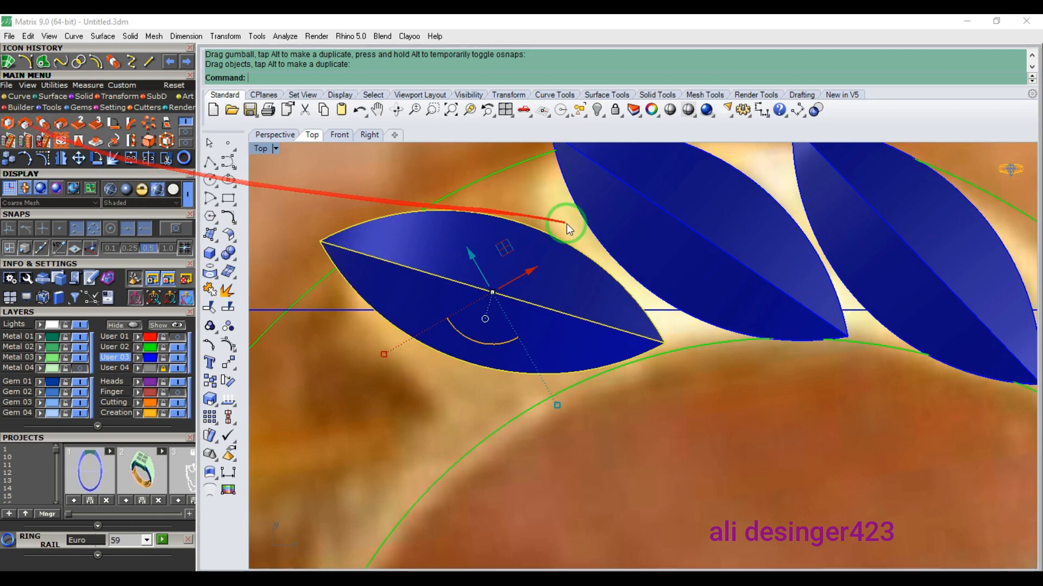
pyautogui.scroll(-5, 562, 222)
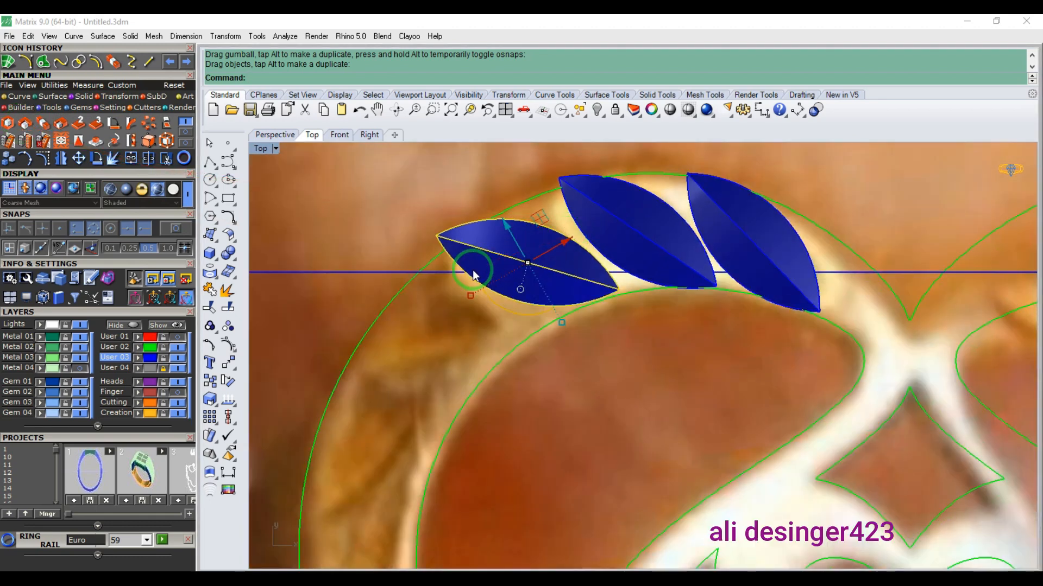
pyautogui.click(14, 158)
pyautogui.click(527, 281)
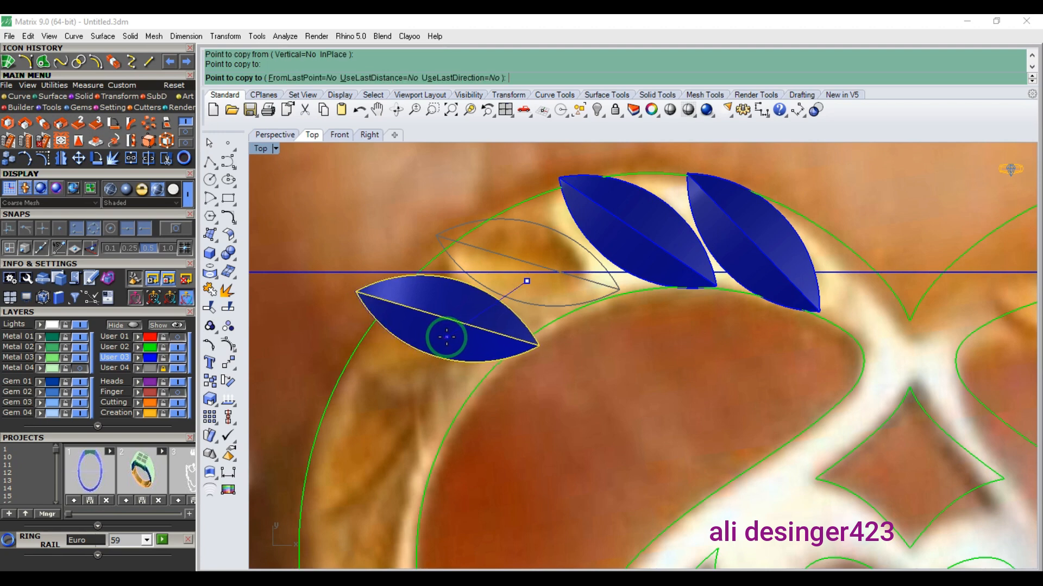
pyautogui.click(446, 337)
pyautogui.press('Return')
# - Rotate the fourth leaf to lie nearly horizontal and shift it between the two border curves
pyautogui.moveTo(410, 356); pyautogui.dragTo(410, 372)
pyautogui.moveTo(433, 338); pyautogui.dragTo(414, 371)
pyautogui.press('Return')
pyautogui.moveTo(414, 371); pyautogui.dragTo(515, 320, button='right')
# - Copy the fourth leaf further down the heart's left border, then rotate and shift the copy to follow the curve
pyautogui.click(9, 158)
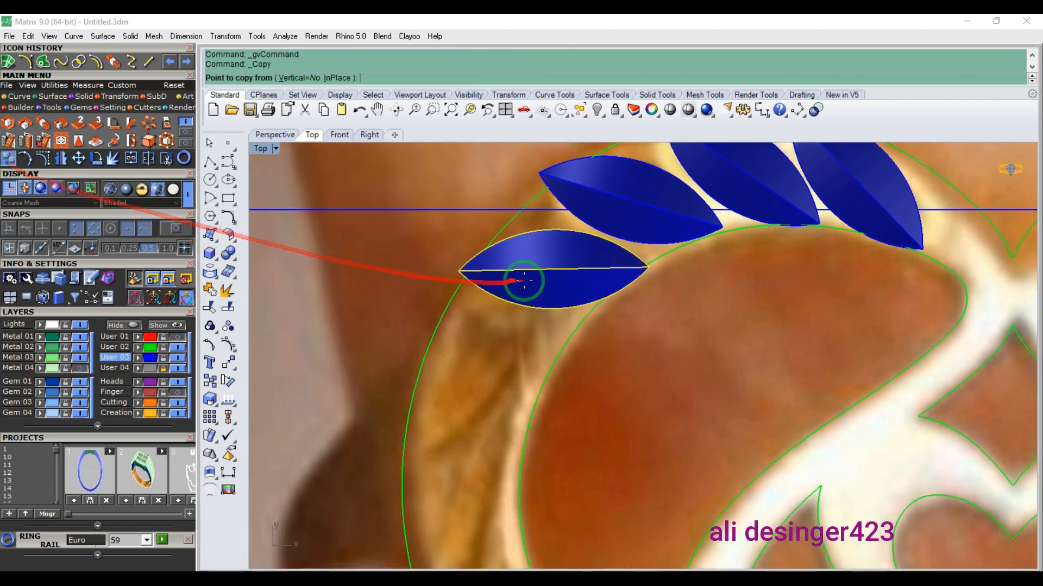
pyautogui.click(550, 276)
pyautogui.click(456, 349)
pyautogui.rightClick(458, 350)
pyautogui.click(464, 349)
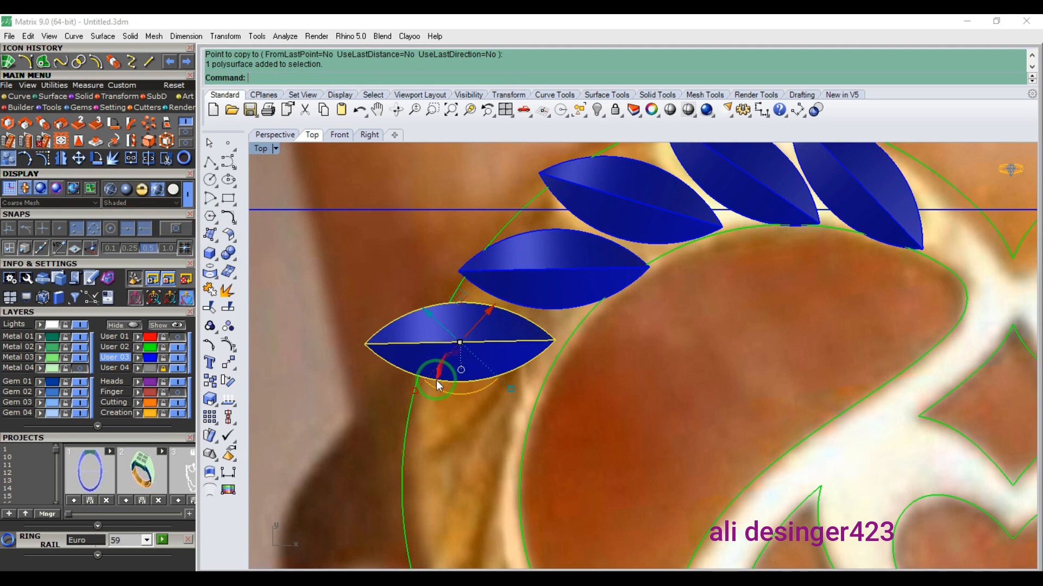
pyautogui.moveTo(441, 390); pyautogui.dragTo(486, 404)
pyautogui.moveTo(500, 361); pyautogui.dragTo(489, 364, button='right')
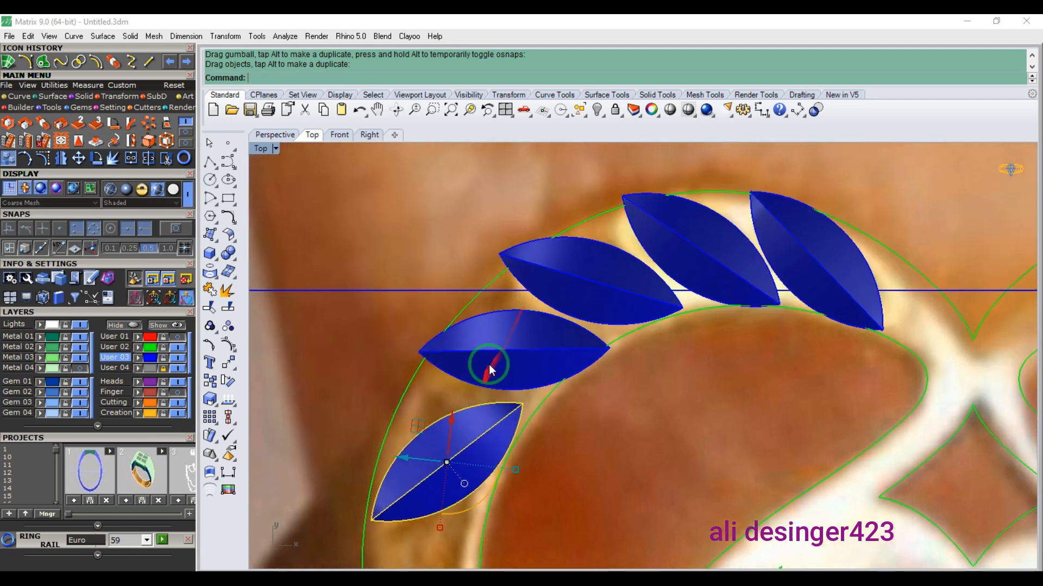
# - Shorten the fourth leaf along its length with a one-directional scale of about 0.865 from its centre
pyautogui.scroll(6, 527, 336)
pyautogui.click(527, 335)
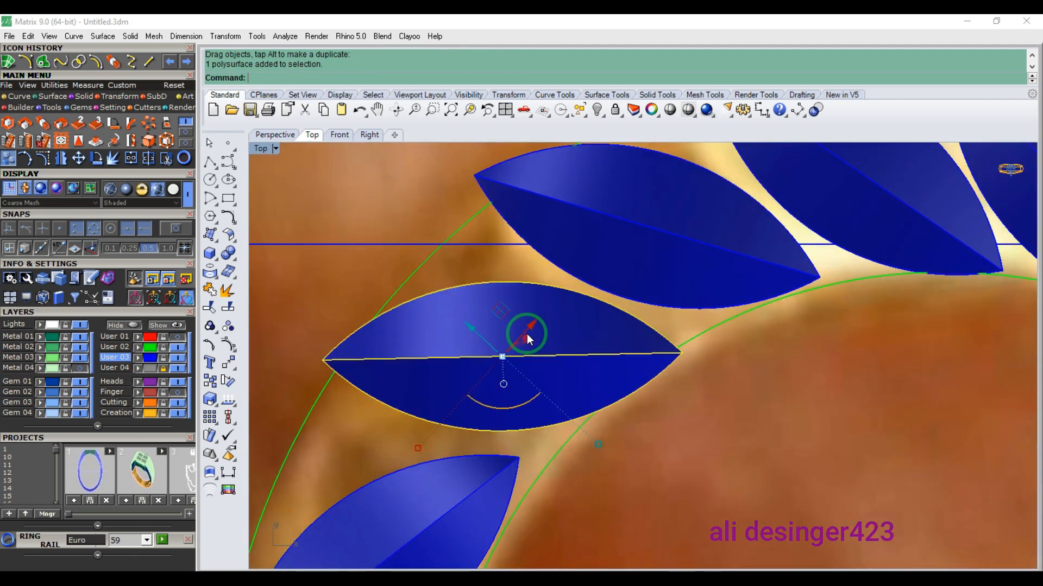
pyautogui.click(43, 124)
pyautogui.click(502, 357)
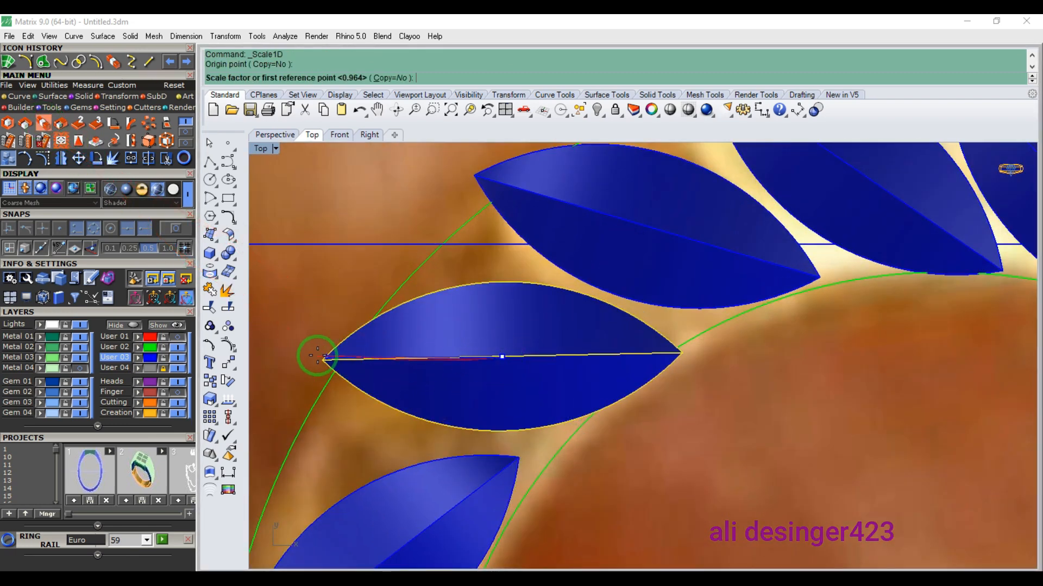
pyautogui.click(313, 356)
pyautogui.click(337, 357)
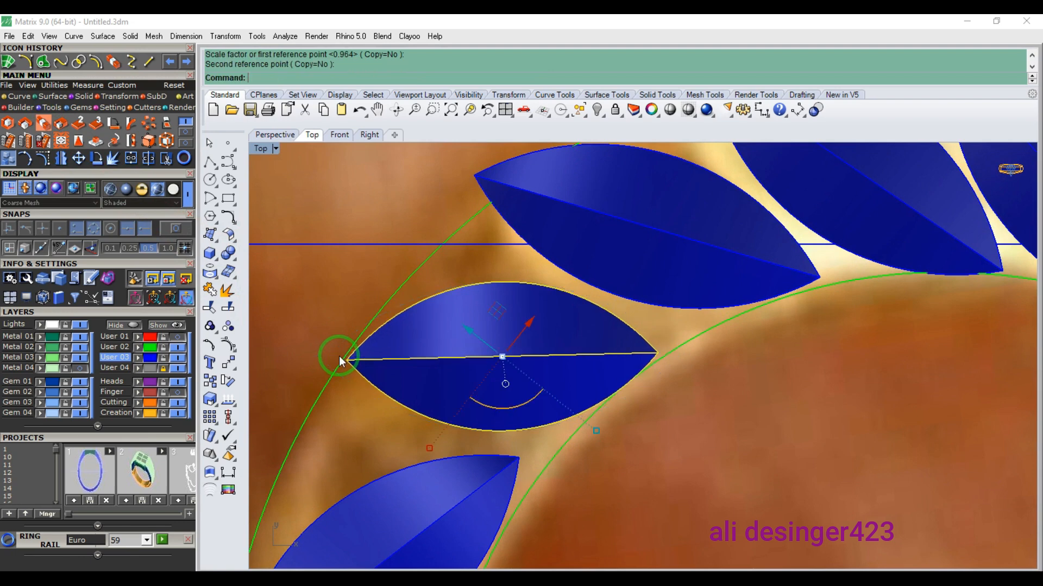
# - Rotate the shortened fourth leaf slightly and shift it to centre it between the border curves
pyautogui.moveTo(484, 402)
pyautogui.mouseDown()
pyautogui.moveTo(456, 400)
pyautogui.moveTo(469, 407)
pyautogui.mouseUp()
pyautogui.moveTo(499, 330); pyautogui.dragTo(485, 341)
pyautogui.scroll(-4, 512, 305)
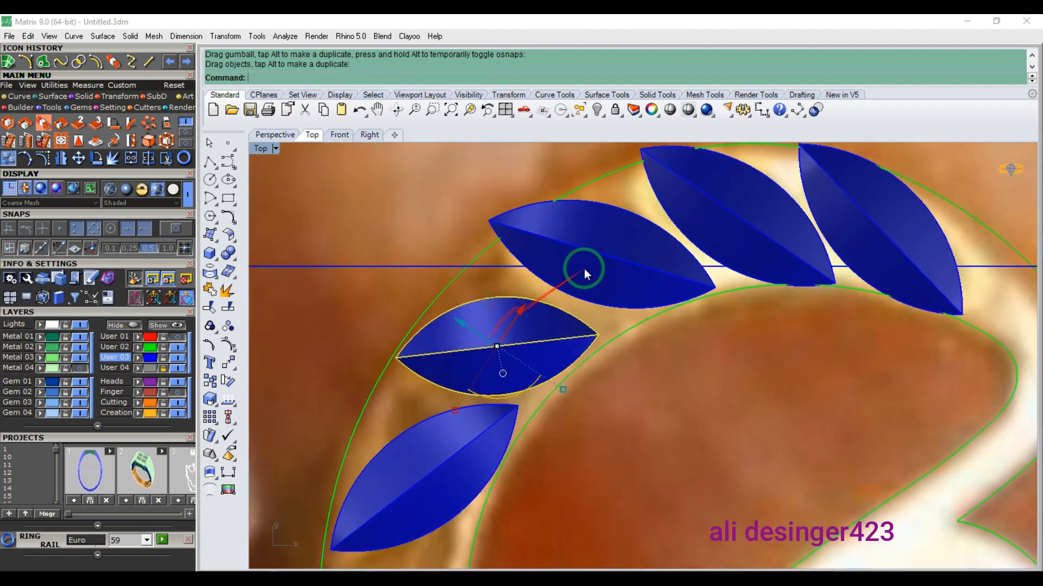
# - Shorten the third leaf lengthwise with Scale 1D by about 0.83 from its centre and shift it inside the border
pyautogui.moveTo(584, 268); pyautogui.dragTo(535, 343, button='right')
pyautogui.scroll(4, 538, 340)
pyautogui.click(560, 311)
pyautogui.rightClick(543, 337)
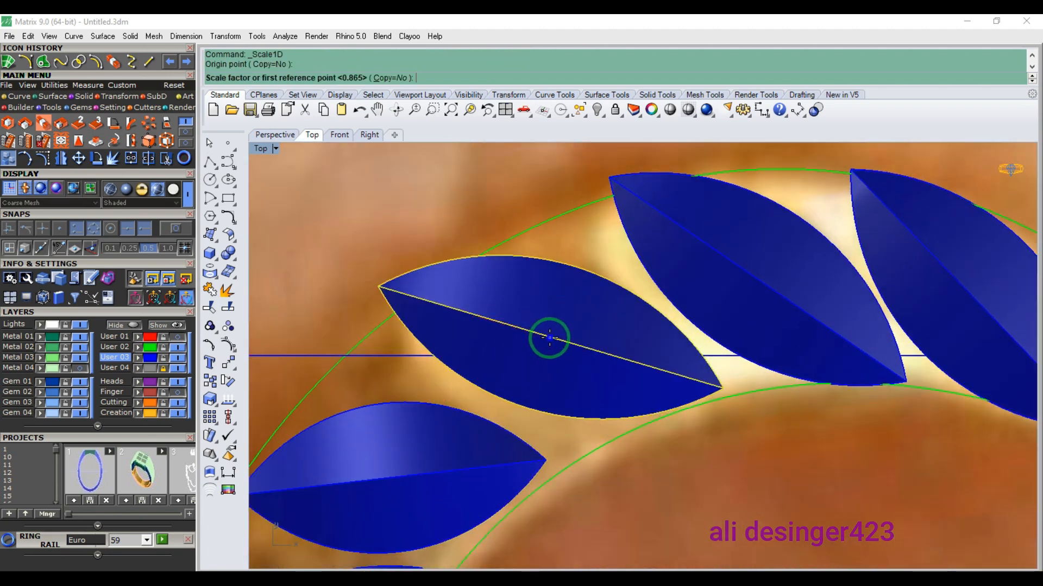
pyautogui.press('Escape')
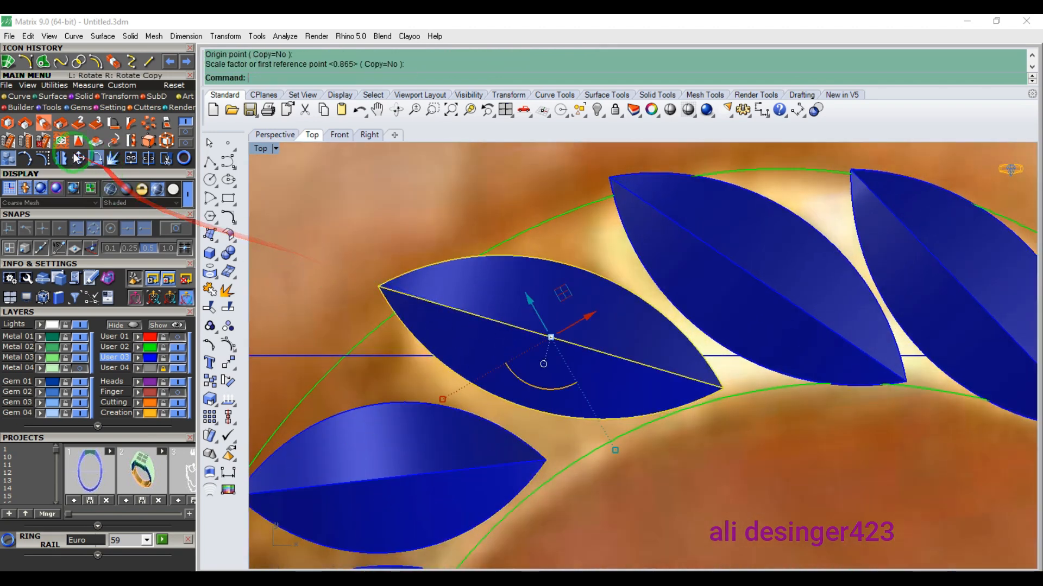
pyautogui.click(44, 122)
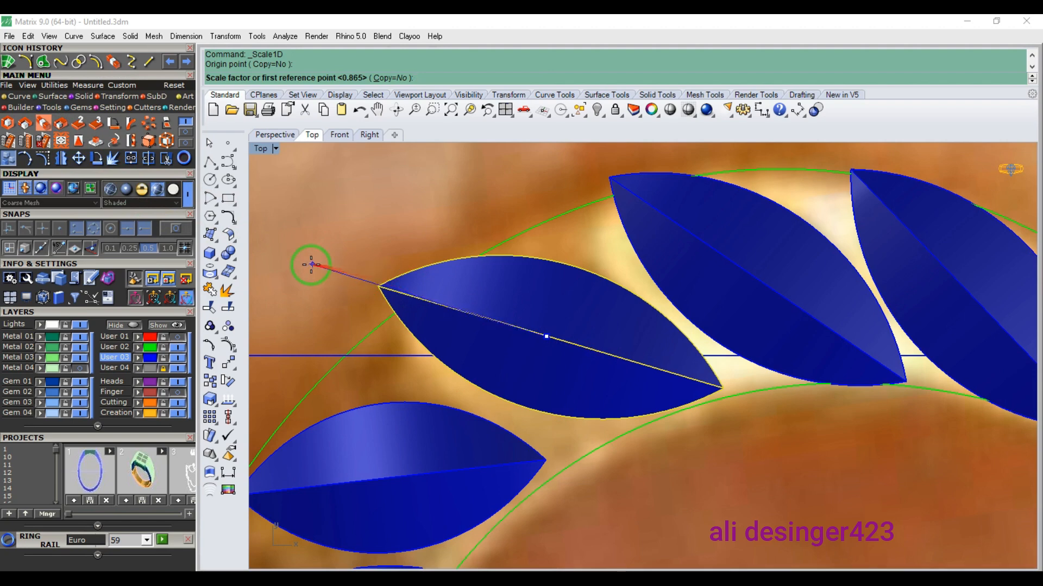
pyautogui.click(349, 285)
pyautogui.scroll(4, 564, 332)
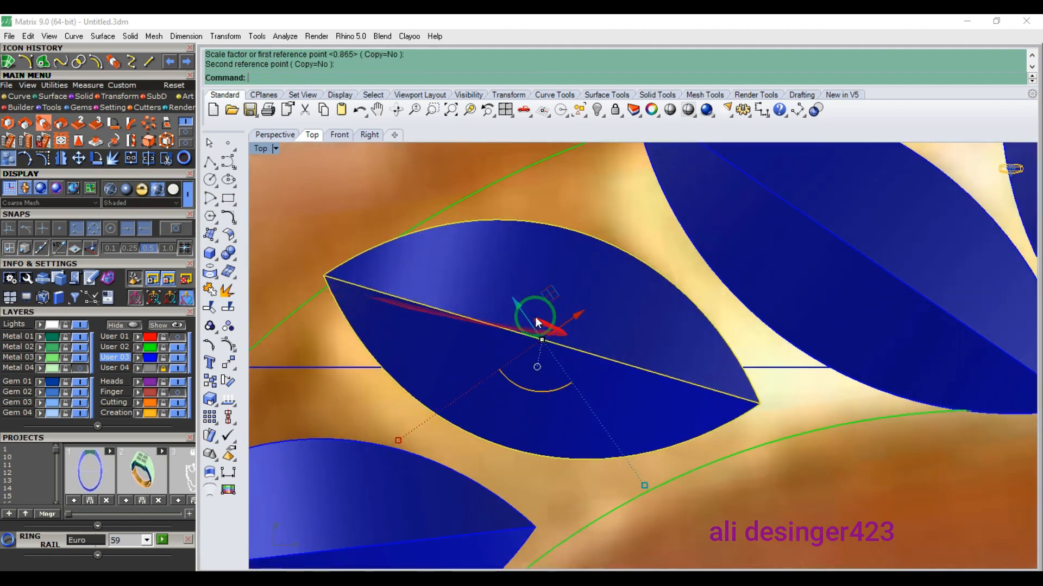
pyautogui.moveTo(476, 288); pyautogui.dragTo(479, 307)
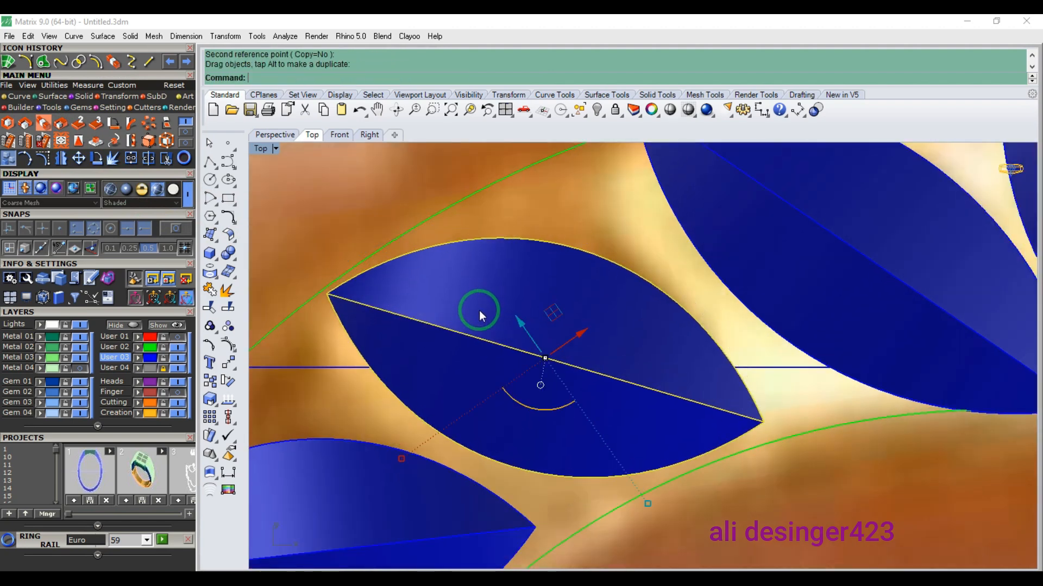
pyautogui.scroll(-8, 570, 365)
# - Shorten the second leaf lengthwise with Scale 1D by about 0.866 and nudge it inside the border
pyautogui.scroll(6, 686, 328)
pyautogui.click(728, 315)
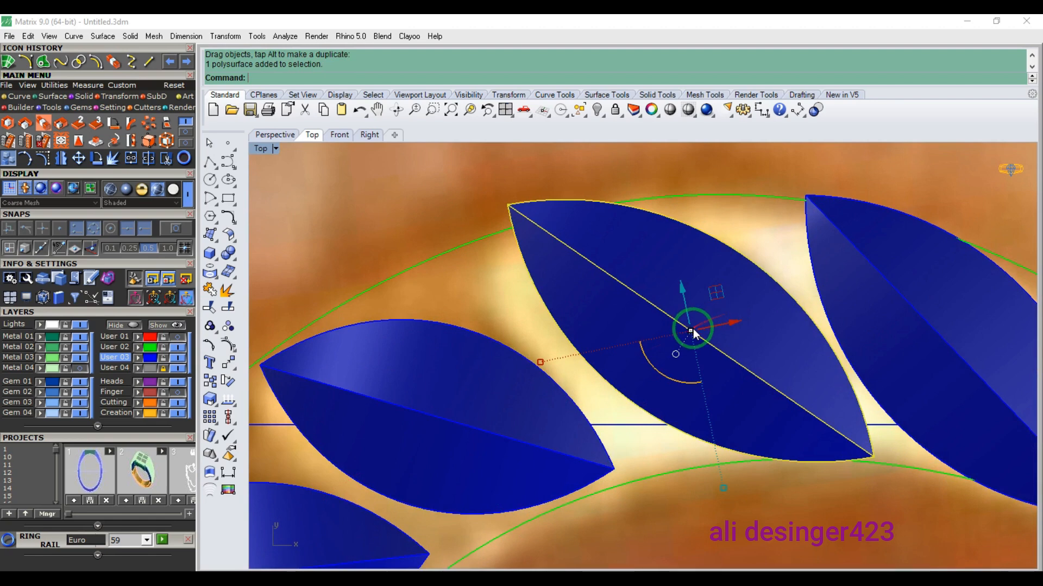
pyautogui.rightClick(693, 329)
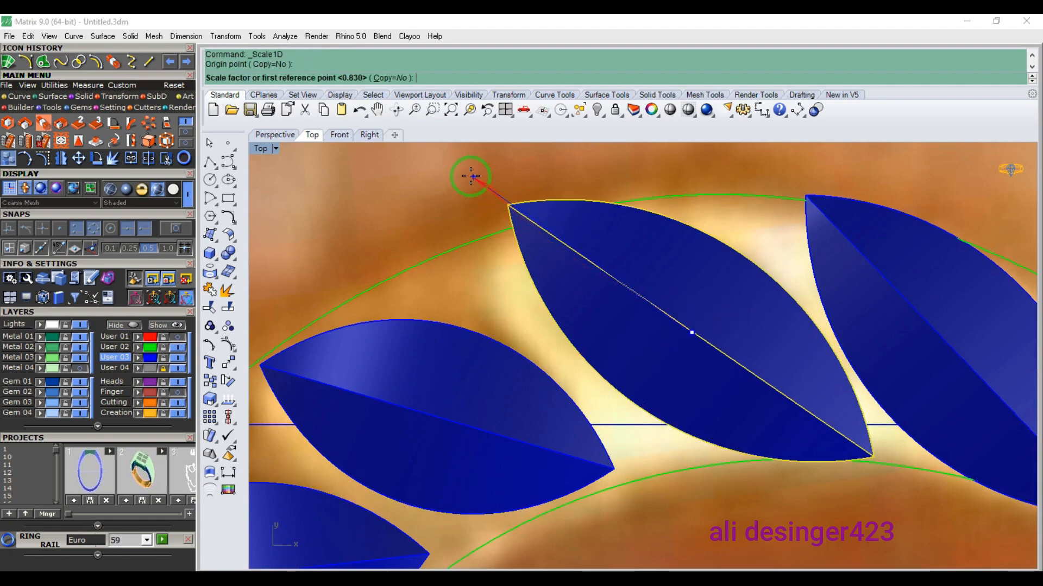
pyautogui.click(490, 190)
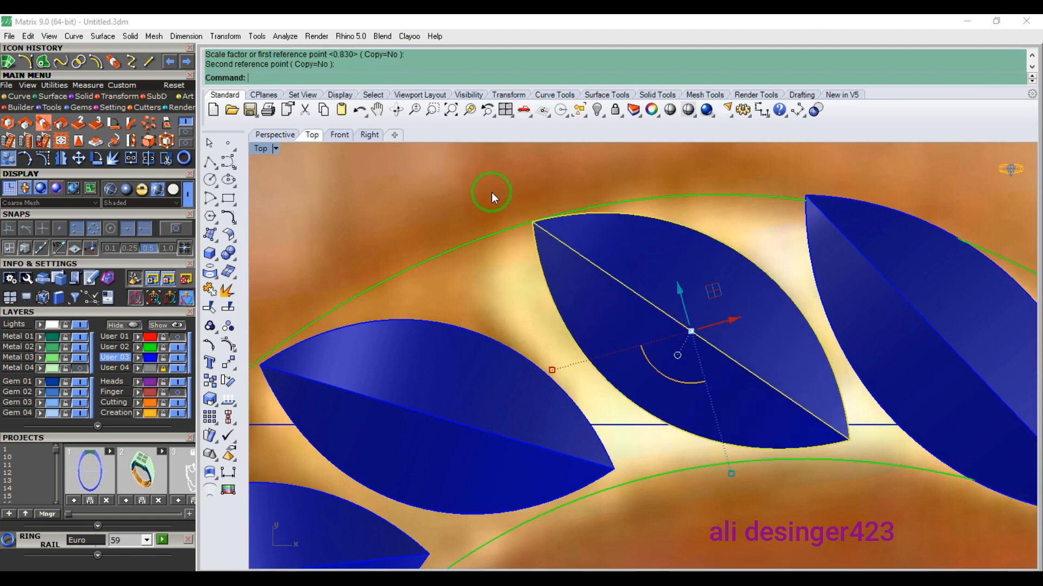
pyautogui.moveTo(663, 266); pyautogui.dragTo(664, 267)
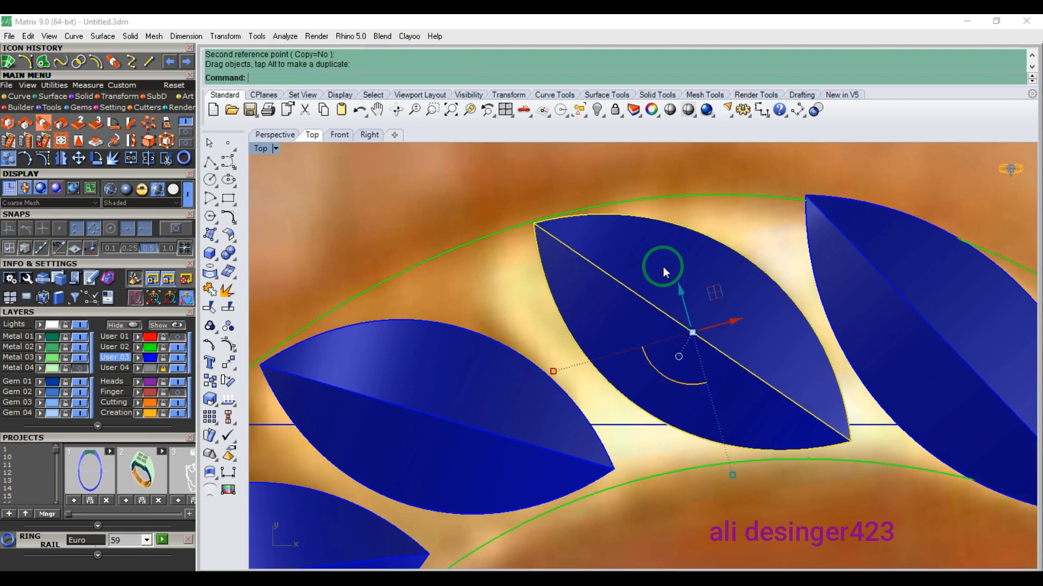
pyautogui.scroll(-6, 500, 272)
# - Shorten the first leaf lengthwise in two Scale 1D passes of about 0.944 each, so it fits between the border curves
pyautogui.scroll(2, 733, 305)
pyautogui.click(765, 302)
pyautogui.press('Return')
pyautogui.click(745, 320)
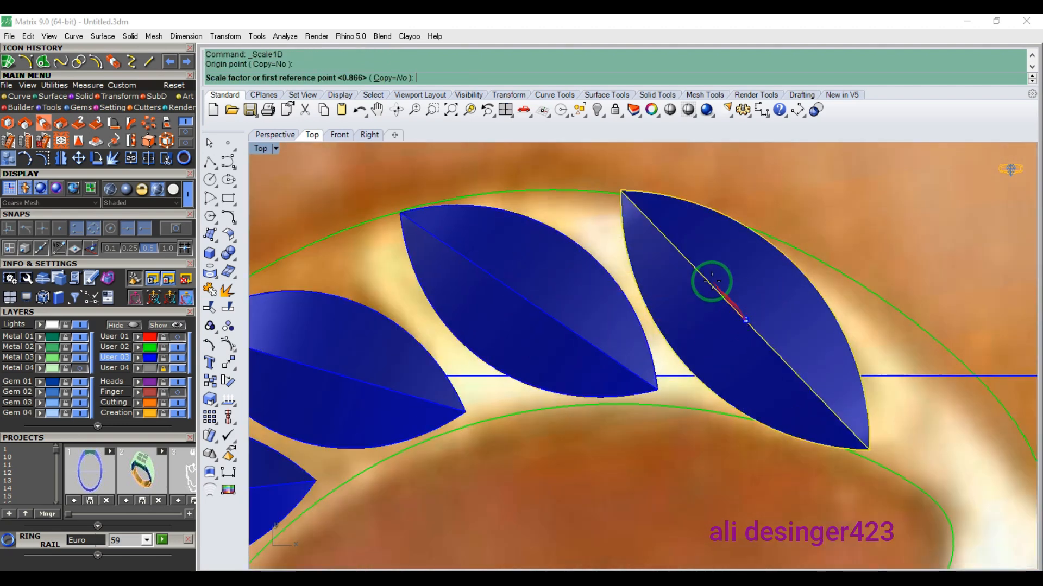
pyautogui.click(595, 164)
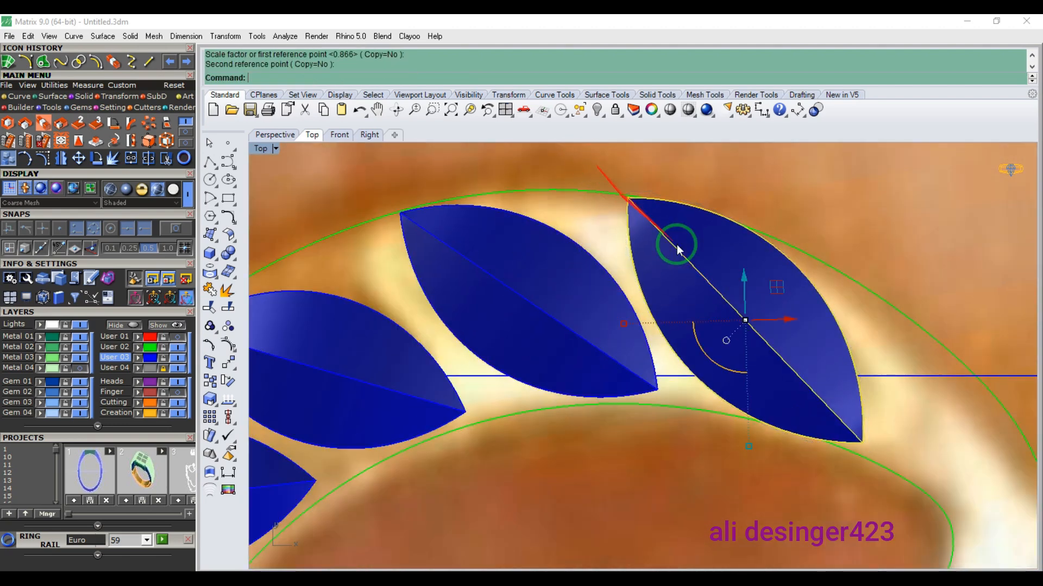
pyautogui.press('Return')
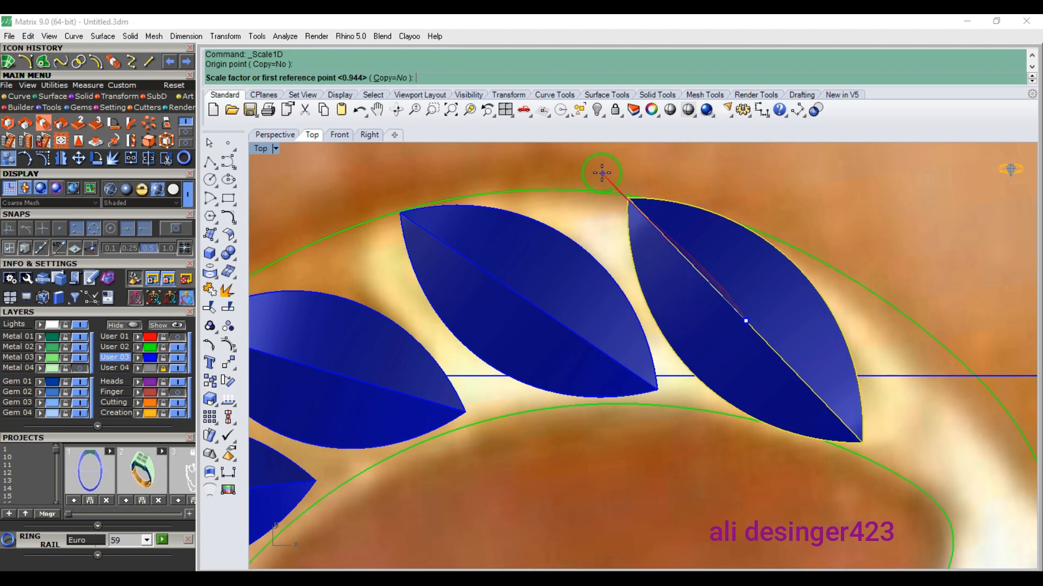
pyautogui.click(603, 174)
pyautogui.click(614, 190)
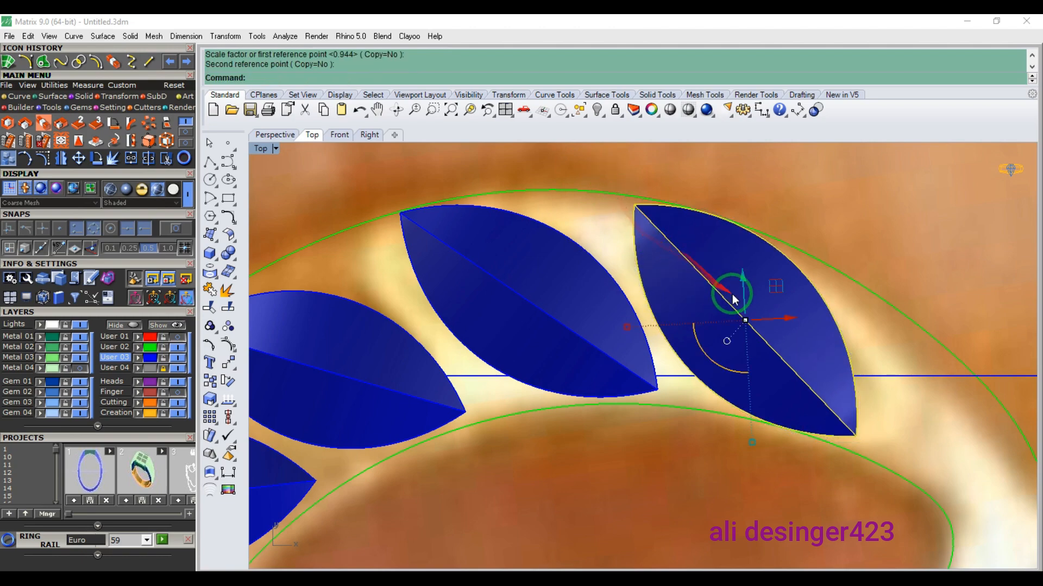
# - Copy the fifth leaf down the left border, then rotate and shift the copy steeper to follow the curve
pyautogui.scroll(-10, 712, 288)
pyautogui.click(546, 426)
pyautogui.moveTo(540, 438); pyautogui.dragTo(577, 306, button='right')
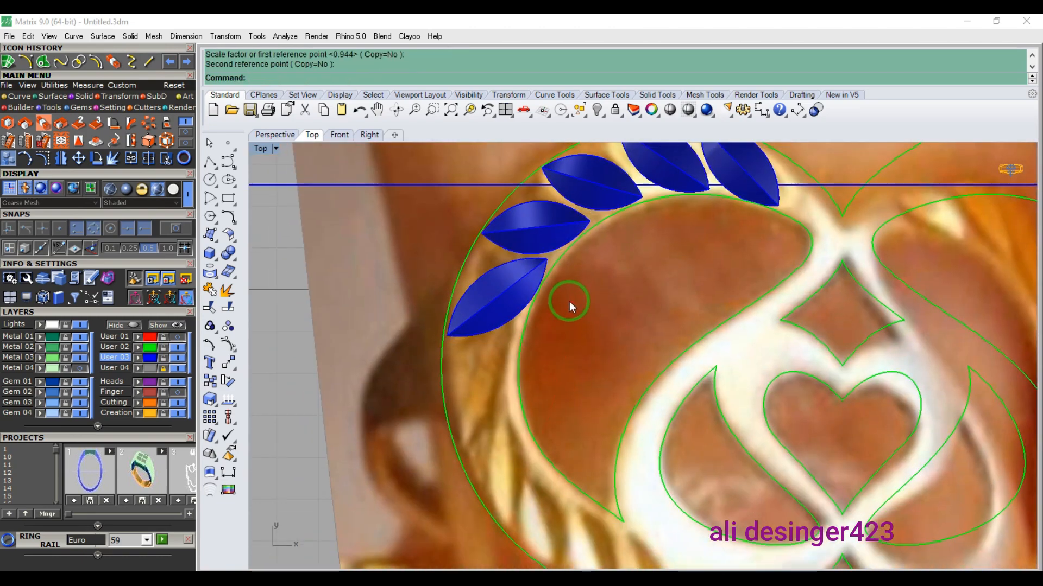
pyautogui.scroll(4, 497, 305)
pyautogui.click(497, 304)
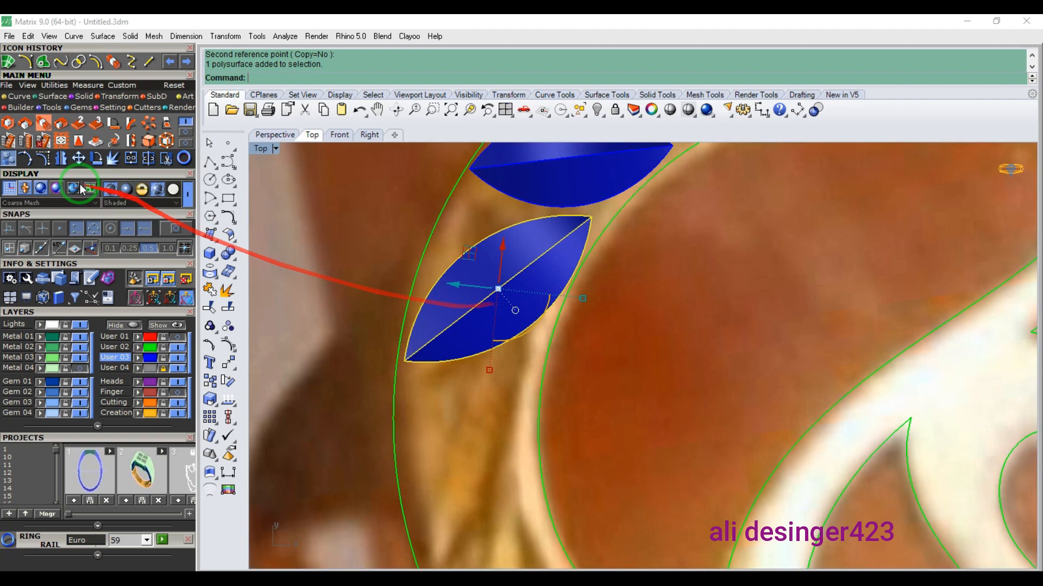
pyautogui.click(10, 166)
pyautogui.click(534, 273)
pyautogui.moveTo(489, 416); pyautogui.dragTo(538, 308, button='right')
pyautogui.click(537, 308)
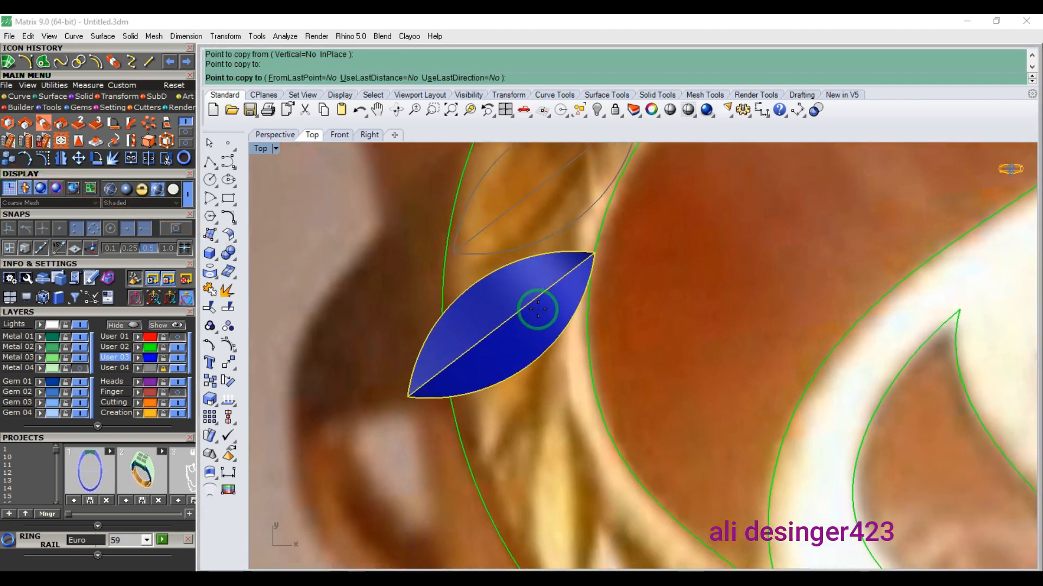
pyautogui.press('Return')
pyautogui.moveTo(526, 370); pyautogui.dragTo(549, 309)
pyautogui.scroll(-4, 472, 242)
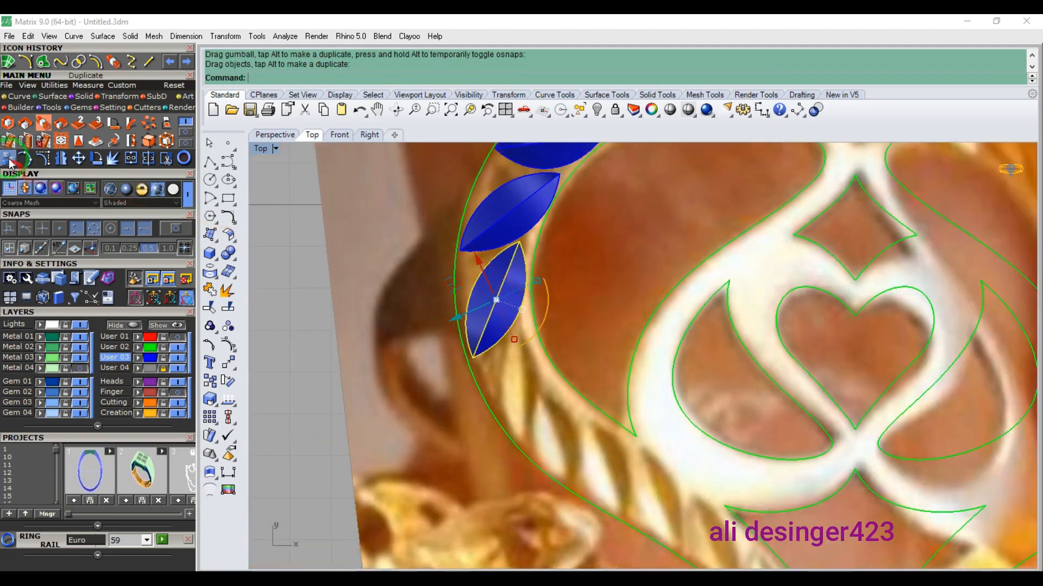
# - Copy the sixth leaf further down the left border and select the new seventh leaf
pyautogui.click(9, 159)
pyautogui.scroll(3, 455, 283)
pyautogui.click(527, 274)
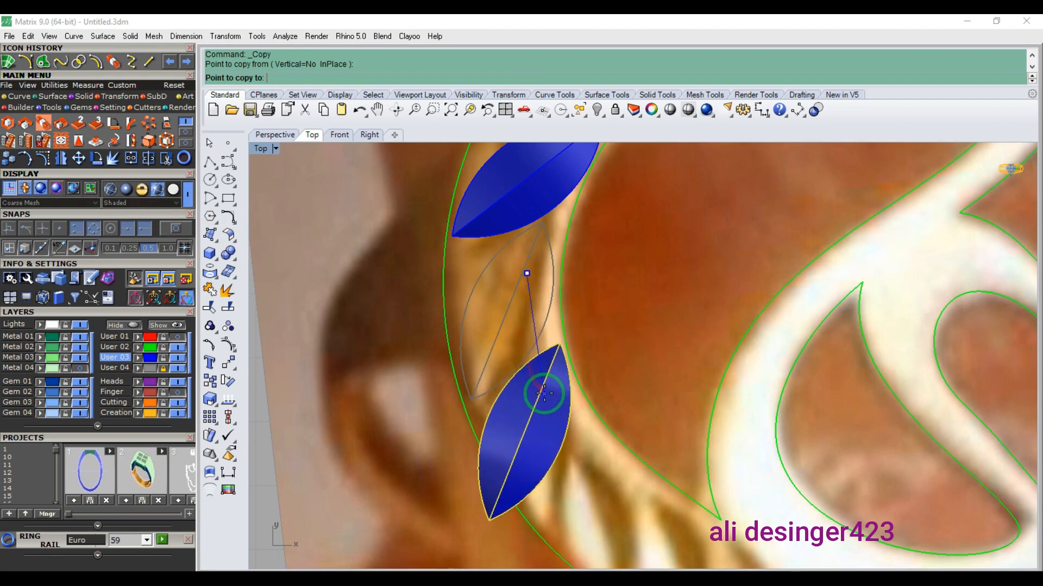
pyautogui.click(544, 394)
pyautogui.rightClick(545, 391)
pyautogui.click(547, 389)
# - Rotate the seventh leaf nearly upright and shift it between the two border curves
pyautogui.moveTo(535, 402); pyautogui.dragTo(467, 286, button='right')
pyautogui.moveTo(481, 362)
pyautogui.mouseDown()
pyautogui.moveTo(514, 321)
pyautogui.moveTo(498, 355)
pyautogui.mouseUp()
pyautogui.scroll(2, 467, 284)
pyautogui.scroll(1, 468, 289)
pyautogui.moveTo(469, 288); pyautogui.dragTo(496, 283)
pyautogui.scroll(-3, 495, 286)
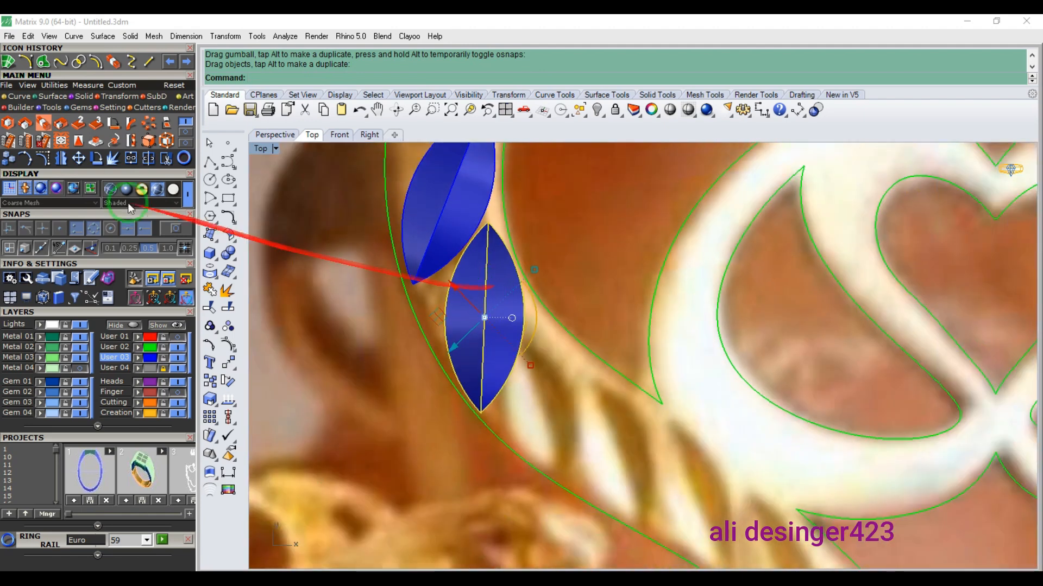
# - Copy the seventh leaf down and right along the lower-left border and rotate the copy slightly counterclockwise
pyautogui.click(495, 321)
pyautogui.moveTo(567, 402); pyautogui.dragTo(481, 308, button='right')
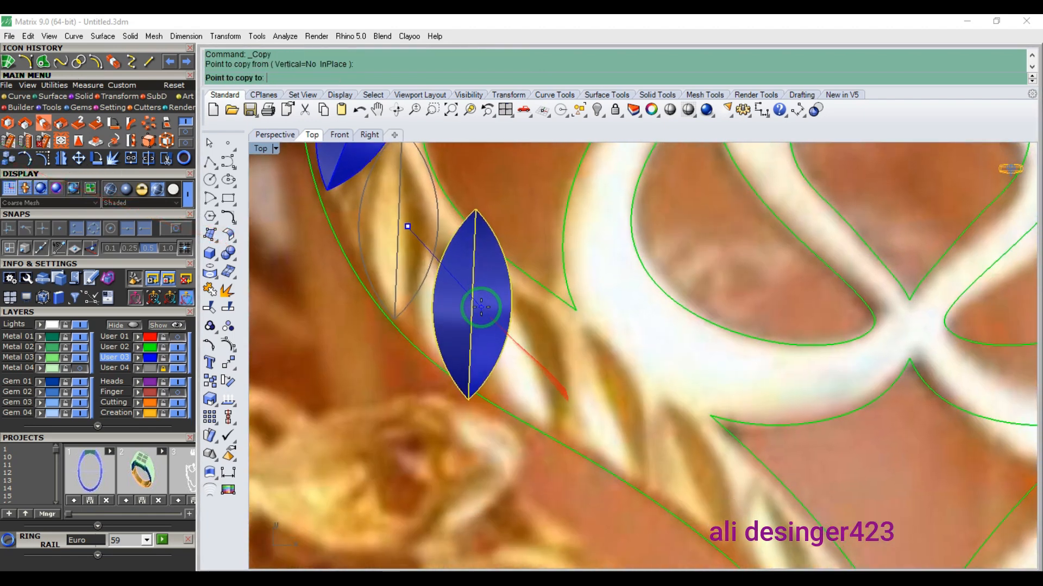
pyautogui.click(472, 332)
pyautogui.rightClick(476, 325)
pyautogui.click(470, 322)
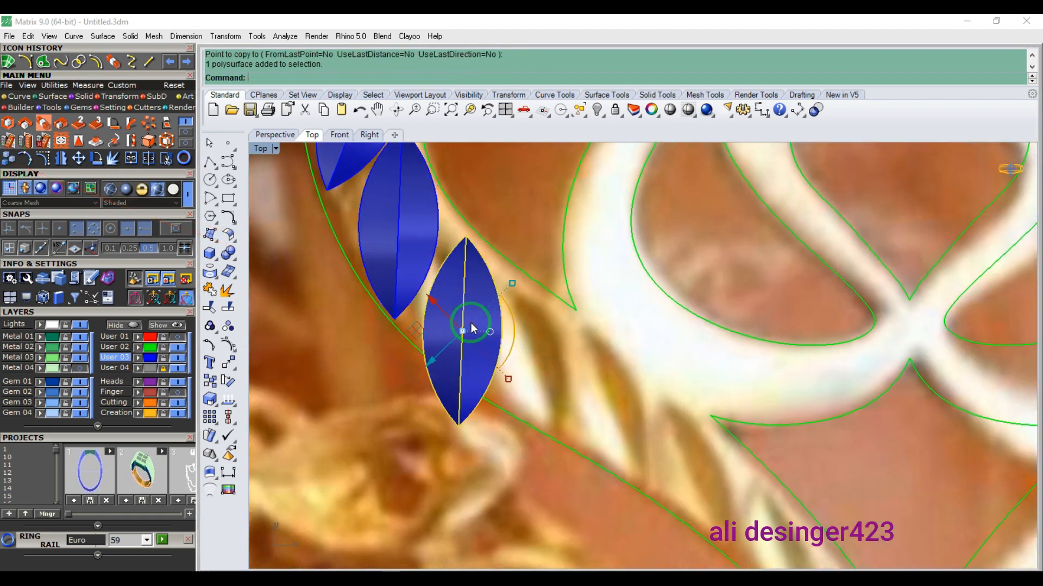
pyautogui.moveTo(500, 366)
pyautogui.mouseDown()
pyautogui.moveTo(513, 349)
pyautogui.moveTo(498, 359)
pyautogui.mouseUp()
pyautogui.scroll(2, 478, 345)
# - Shorten the eighth leaf lengthwise with Scale 1D and shift it up to fit between the border curves
pyautogui.click(62, 139)
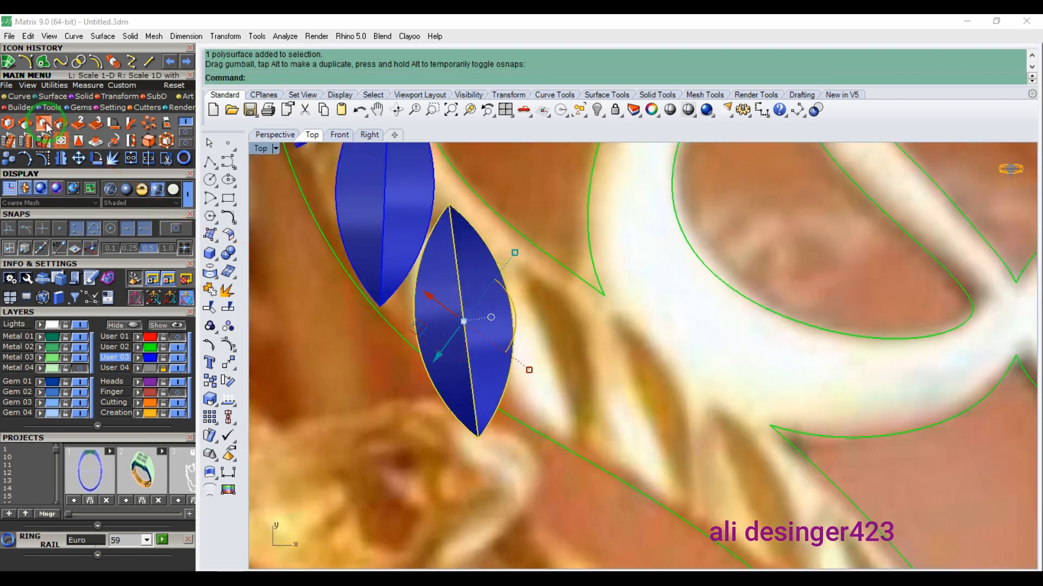
pyautogui.click(462, 314)
pyautogui.click(489, 519)
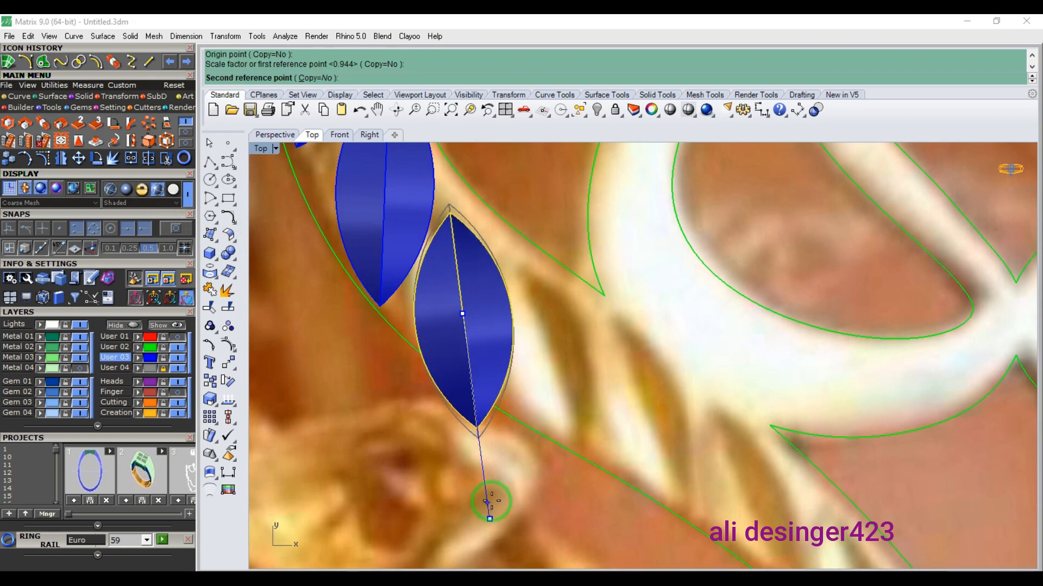
pyautogui.click(490, 494)
pyautogui.scroll(2, 469, 262)
pyautogui.moveTo(470, 263); pyautogui.dragTo(483, 220)
pyautogui.scroll(-6, 448, 252)
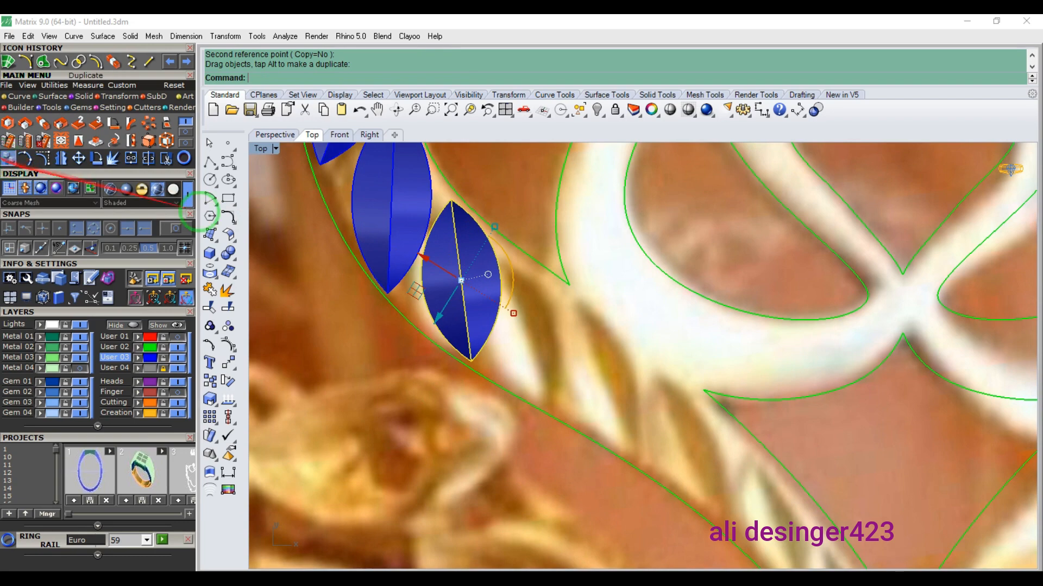
# - Copy the eighth leaf down and right along the lower-left border to place the ninth leaf
pyautogui.scroll(-4, 462, 262)
pyautogui.scroll(6, 468, 264)
pyautogui.click(468, 262)
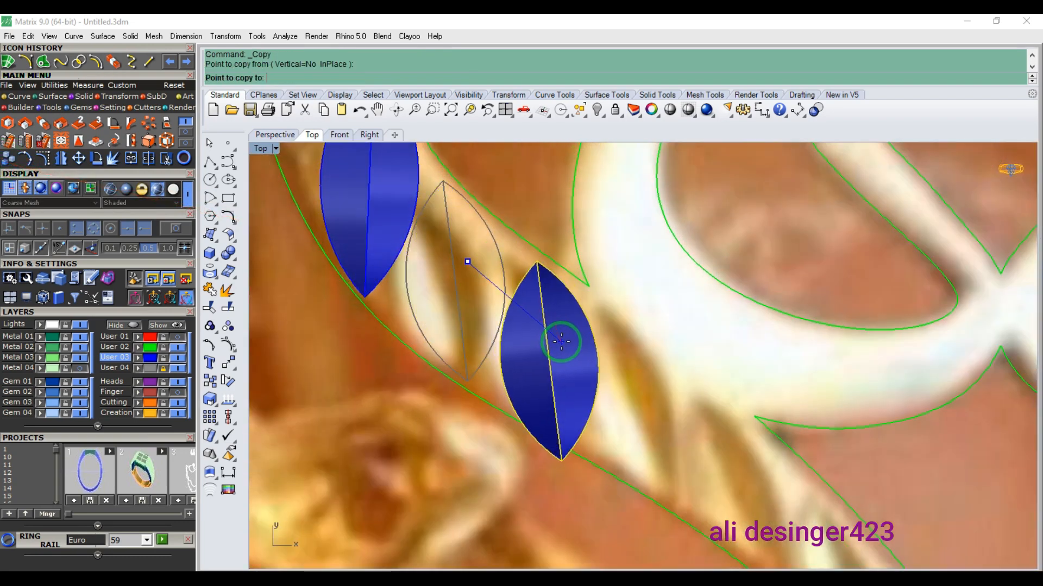
pyautogui.click(562, 342)
pyautogui.rightClick(562, 342)
pyautogui.moveTo(443, 231); pyautogui.dragTo(527, 451, button='right')
pyautogui.scroll(-6, 477, 393)
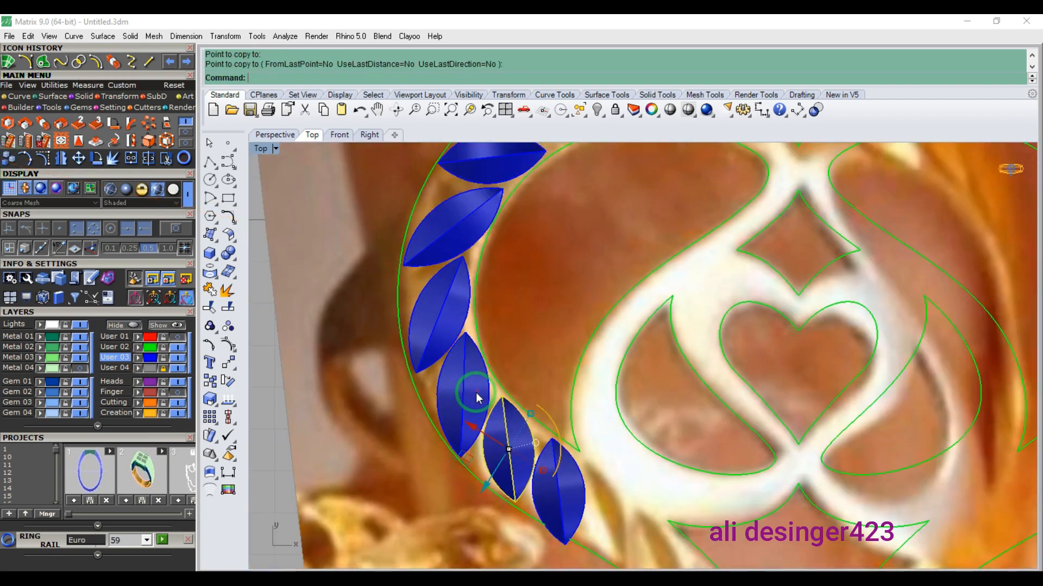
# - Select the fifth and sixth leaves and shift them up to close the gap to the leaf above
pyautogui.scroll(8, 448, 288)
pyautogui.click(461, 304)
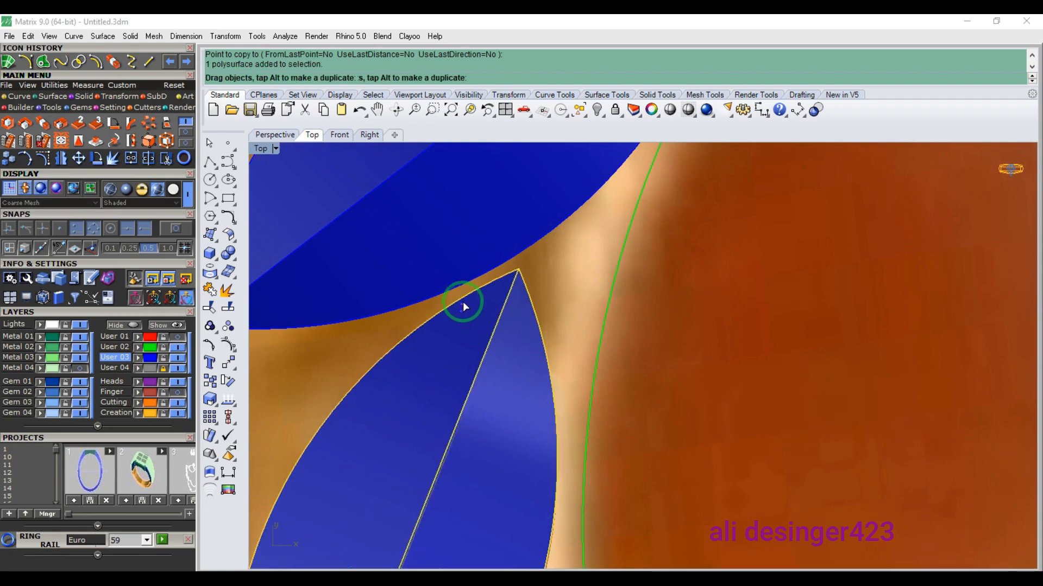
pyautogui.scroll(-5, 461, 288)
pyautogui.scroll(6, 466, 286)
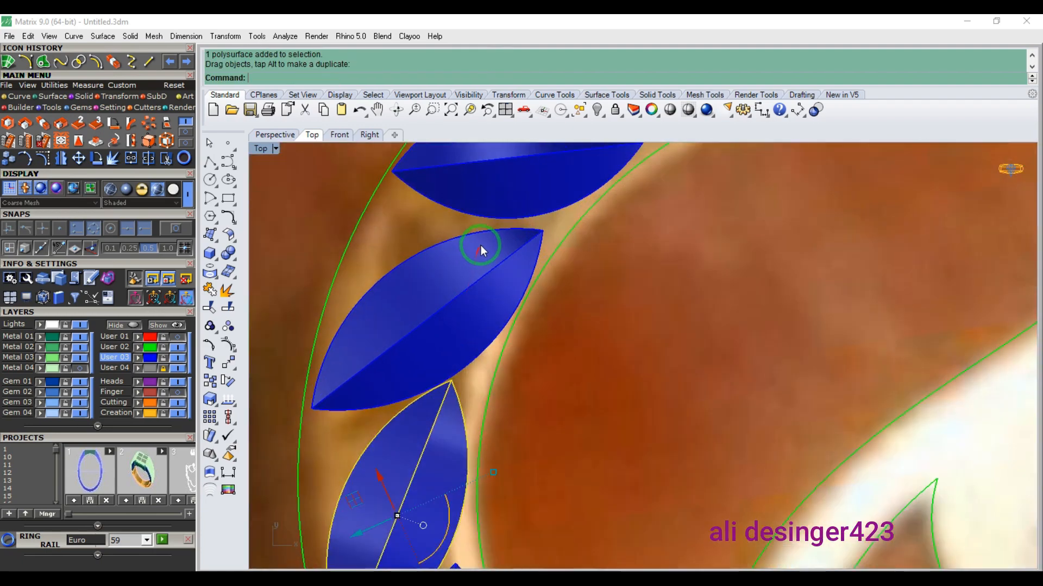
pyautogui.scroll(4, 481, 245)
pyautogui.keyDown('shift'); pyautogui.click(483, 242); pyautogui.keyUp('shift')
pyautogui.scroll(3, 483, 241)
pyautogui.moveTo(484, 233); pyautogui.dragTo(492, 214)
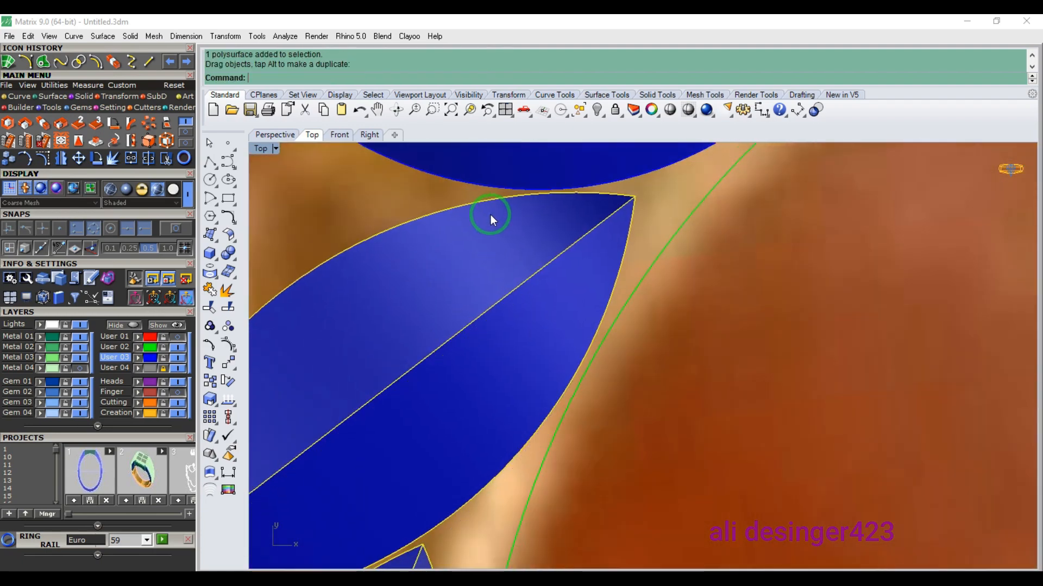
# - Shift the seventh and eighth leaves up along the border so they sit close against the preceding leaves
pyautogui.scroll(-5, 490, 214)
pyautogui.scroll(5, 464, 458)
pyautogui.moveTo(444, 422); pyautogui.dragTo(457, 367)
pyautogui.scroll(-5, 431, 320)
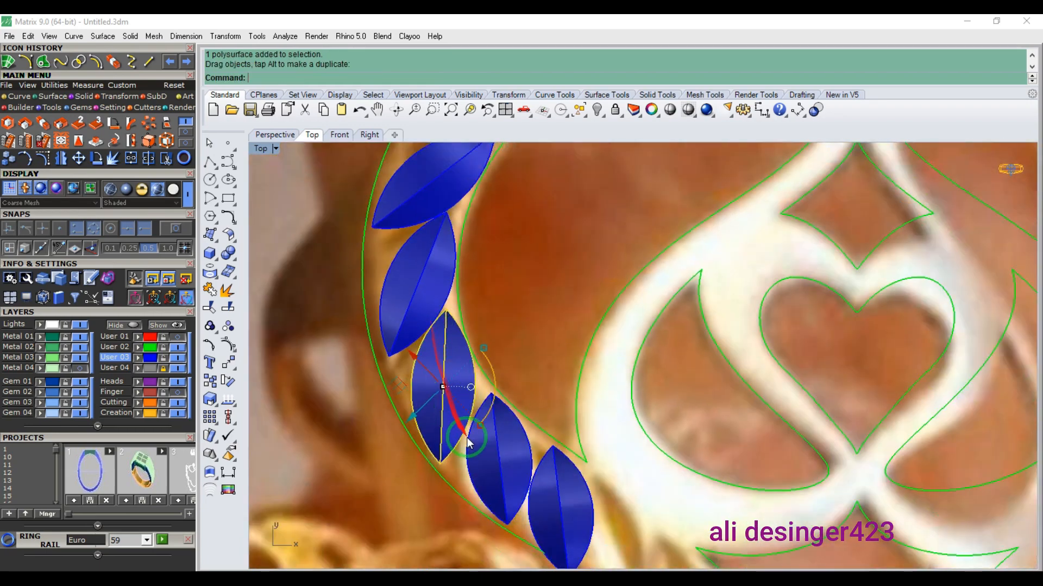
pyautogui.scroll(5, 484, 437)
pyautogui.moveTo(522, 420); pyautogui.dragTo(509, 386)
pyautogui.scroll(-5, 513, 411)
# - Rotate the ninth leaf slightly counterclockwise and shift it up between the border curves
pyautogui.scroll(5, 519, 405)
pyautogui.scroll(-3, 510, 386)
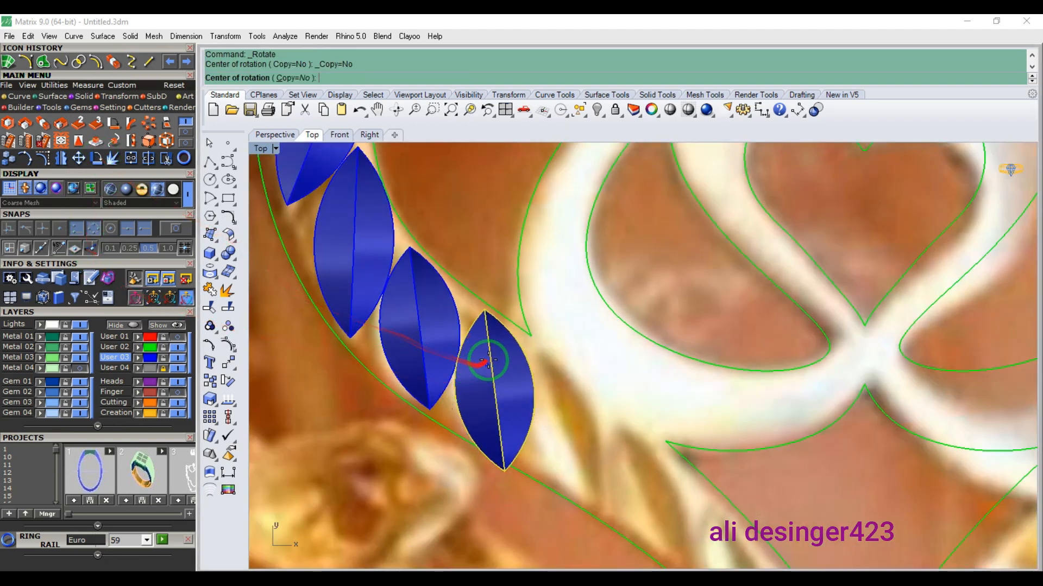
pyautogui.scroll(3, 488, 360)
pyautogui.click(489, 348)
pyautogui.click(490, 470)
pyautogui.click(499, 468)
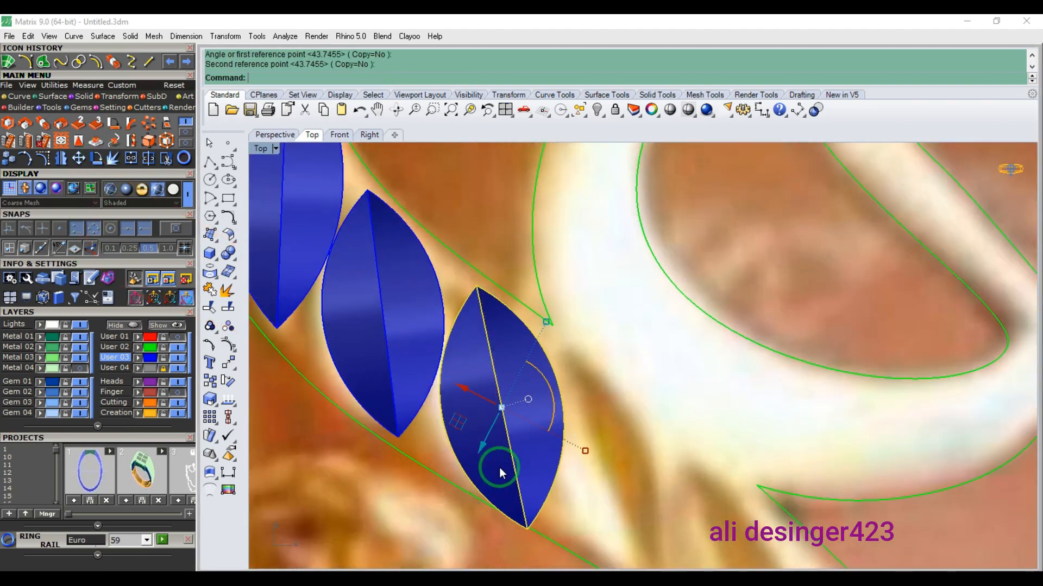
pyautogui.scroll(4, 497, 382)
pyautogui.moveTo(494, 349); pyautogui.dragTo(496, 334)
pyautogui.scroll(-3, 437, 327)
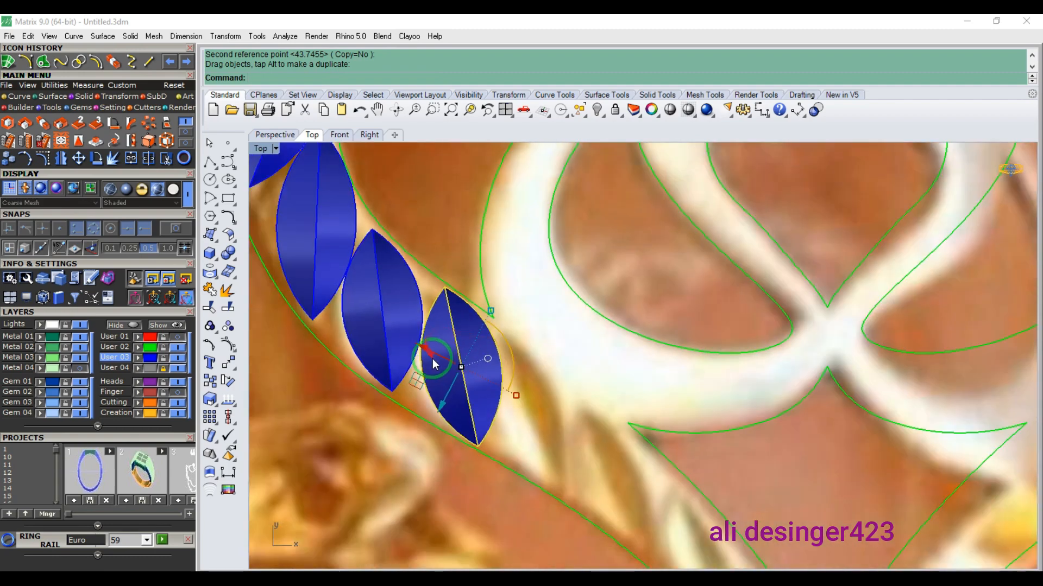
# - Copy the ninth leaf down and right to place the tenth leaf along the lower-left border
pyautogui.click(10, 158)
pyautogui.scroll(4, 480, 347)
pyautogui.click(481, 351)
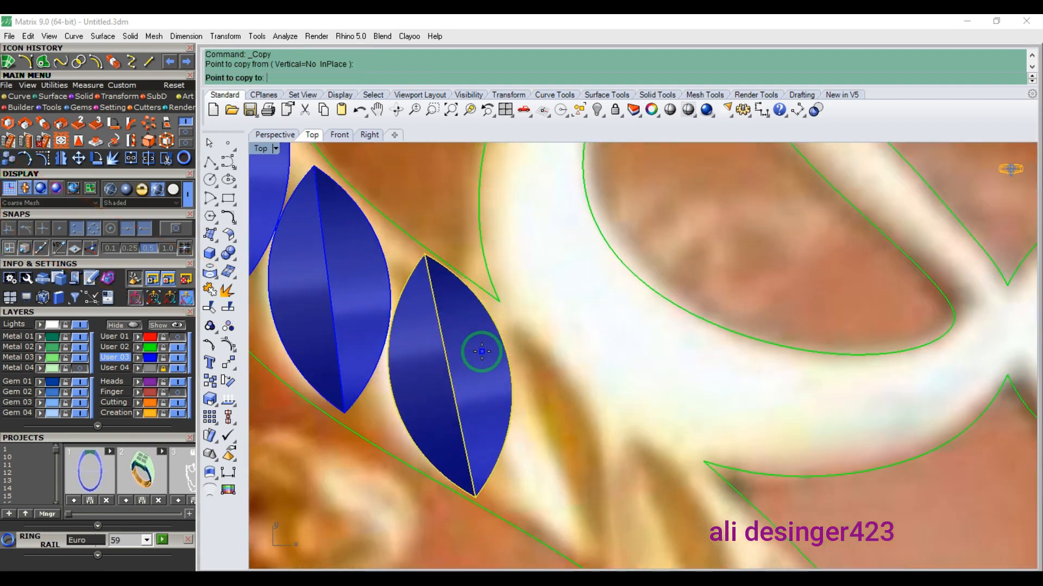
pyautogui.moveTo(570, 418); pyautogui.dragTo(461, 251, button='right')
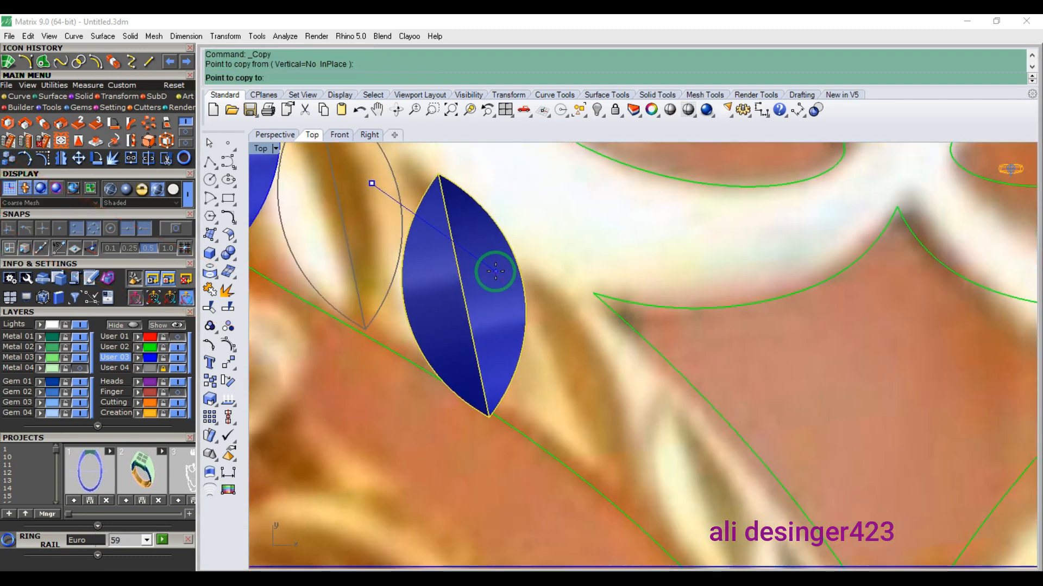
pyautogui.click(495, 264)
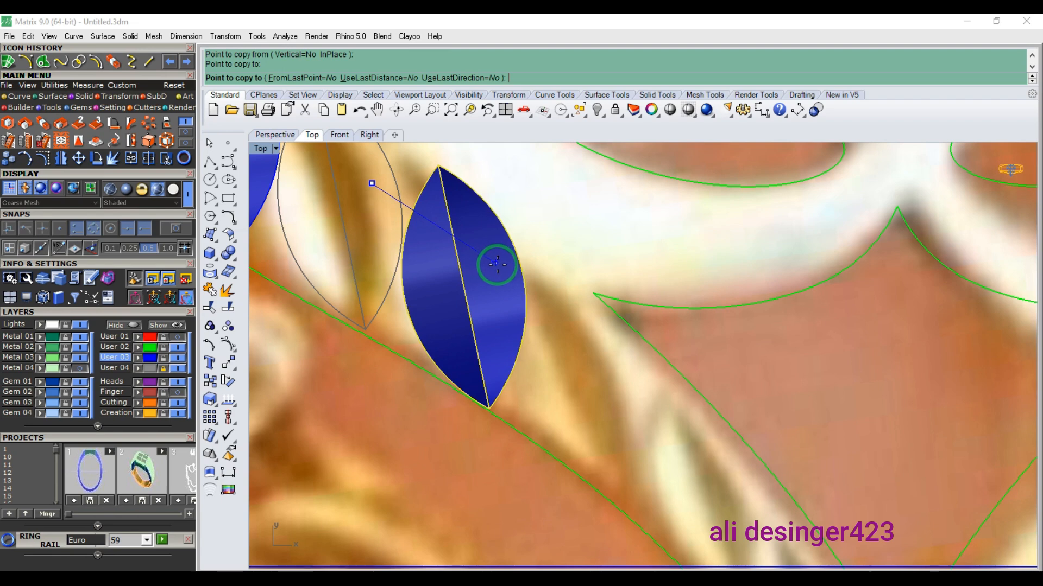
# - Place an eleventh leaf copy further along the border, then scale it down uniformly and shift it between the curves
pyautogui.moveTo(582, 344); pyautogui.dragTo(500, 284, button='right')
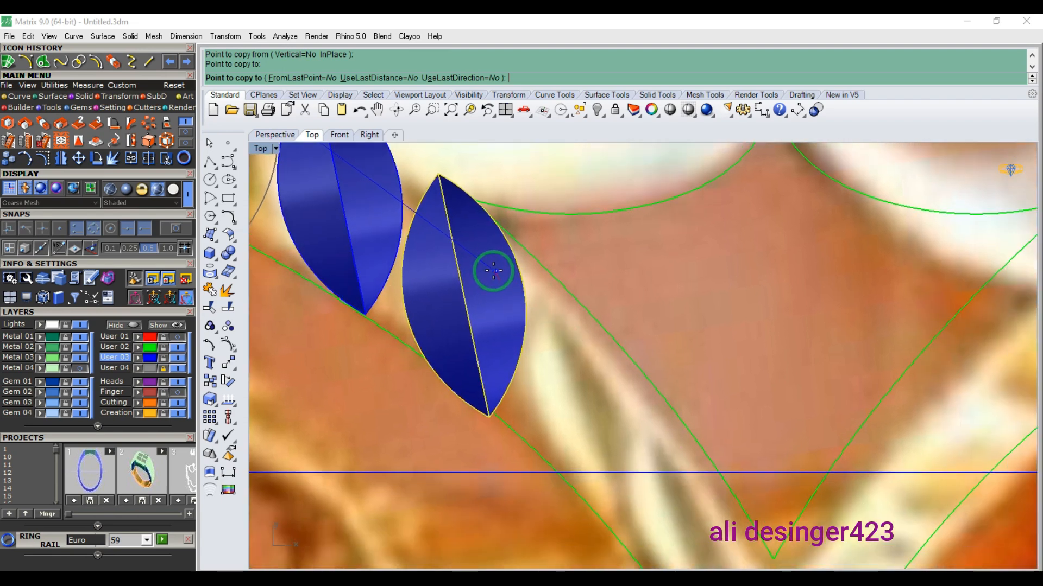
pyautogui.click(489, 268)
pyautogui.rightClick(491, 268)
pyautogui.click(491, 269)
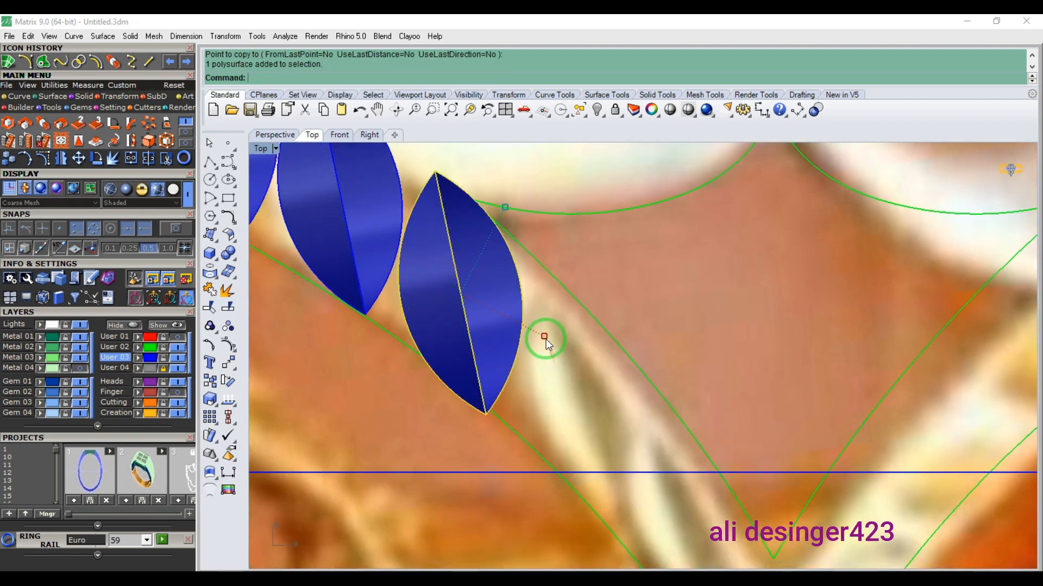
pyautogui.keyDown('shift'); pyautogui.moveTo(545, 337); pyautogui.dragTo(487, 313); pyautogui.keyUp('shift')
# - Copy the reduced eleventh leaf down and right along the border and shift the new twelfth leaf slightly up
pyautogui.click(8, 159)
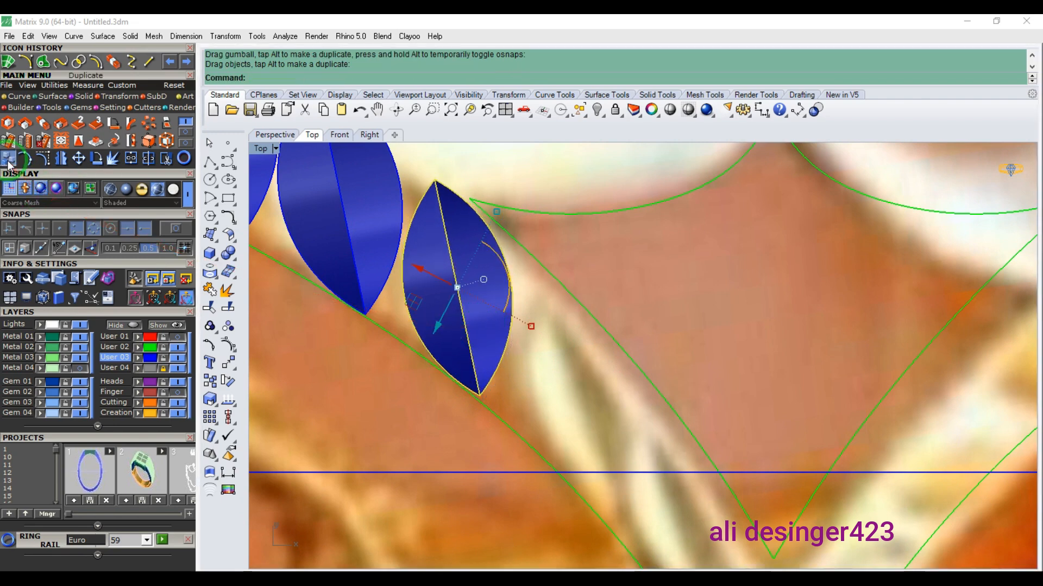
pyautogui.scroll(-2, 434, 273)
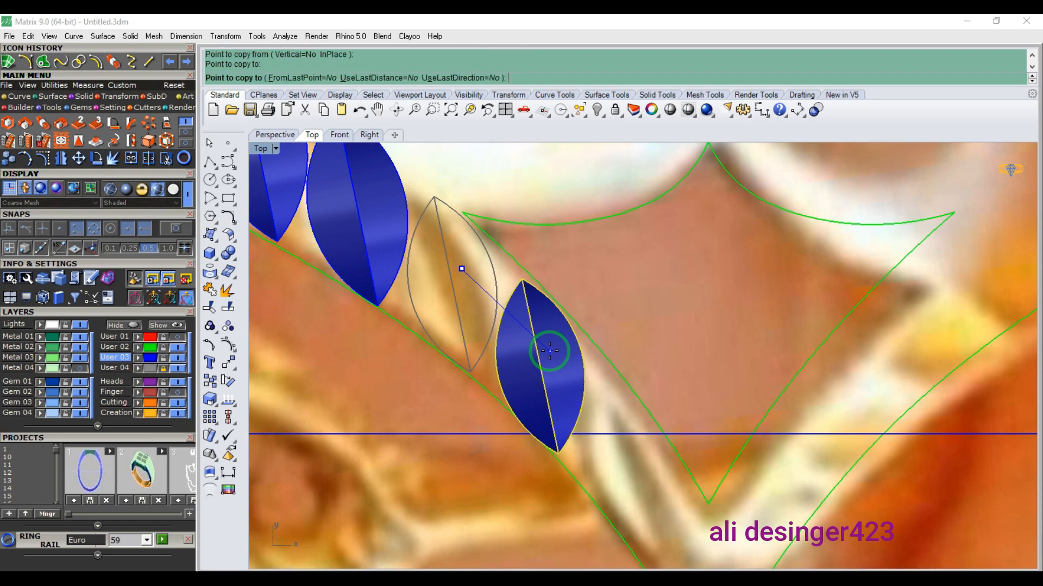
pyautogui.rightClick(550, 351)
pyautogui.scroll(5, 551, 342)
pyautogui.moveTo(546, 302); pyautogui.dragTo(543, 288)
pyautogui.scroll(-5, 524, 301)
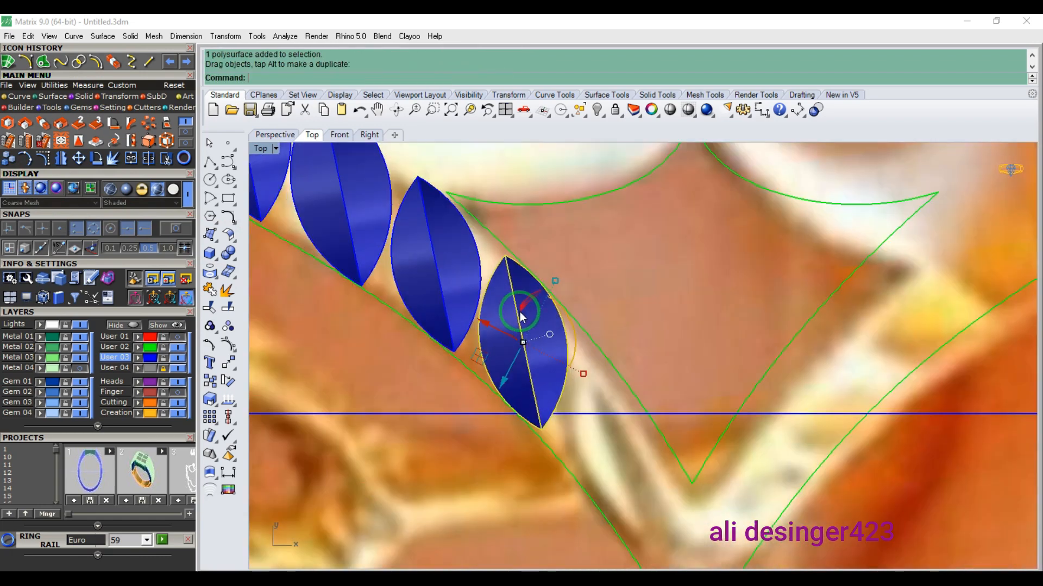
# - Copy the twelfth leaf toward the heart's lower tip to place the thirteenth leaf
pyautogui.click(12, 162)
pyautogui.scroll(1, 571, 349)
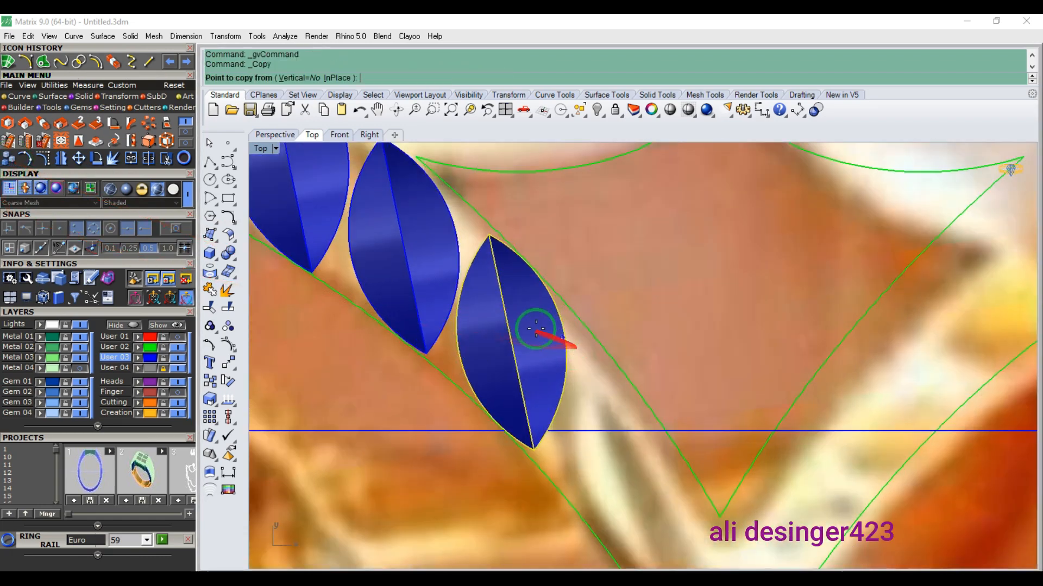
pyautogui.click(539, 319)
pyautogui.scroll(-2, 539, 319)
pyautogui.scroll(4, 454, 307)
pyautogui.moveTo(575, 372); pyautogui.dragTo(558, 345, button='right')
pyautogui.click(546, 346)
pyautogui.press('Return')
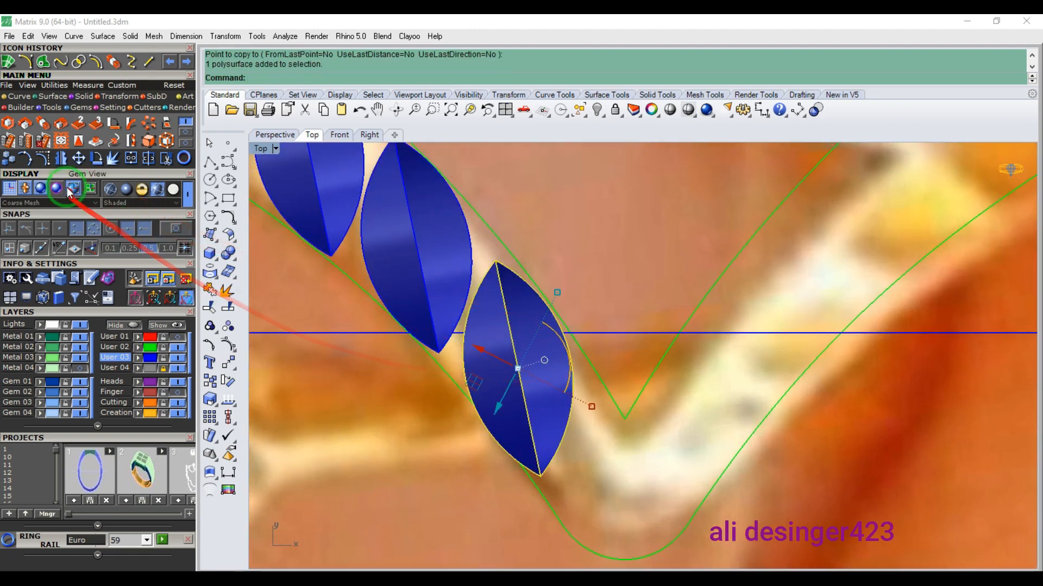
# - Rotate the thirteenth leaf slightly counterclockwise to follow the border curves near the lower tip
pyautogui.click(103, 161)
pyautogui.click(509, 295)
pyautogui.click(517, 440)
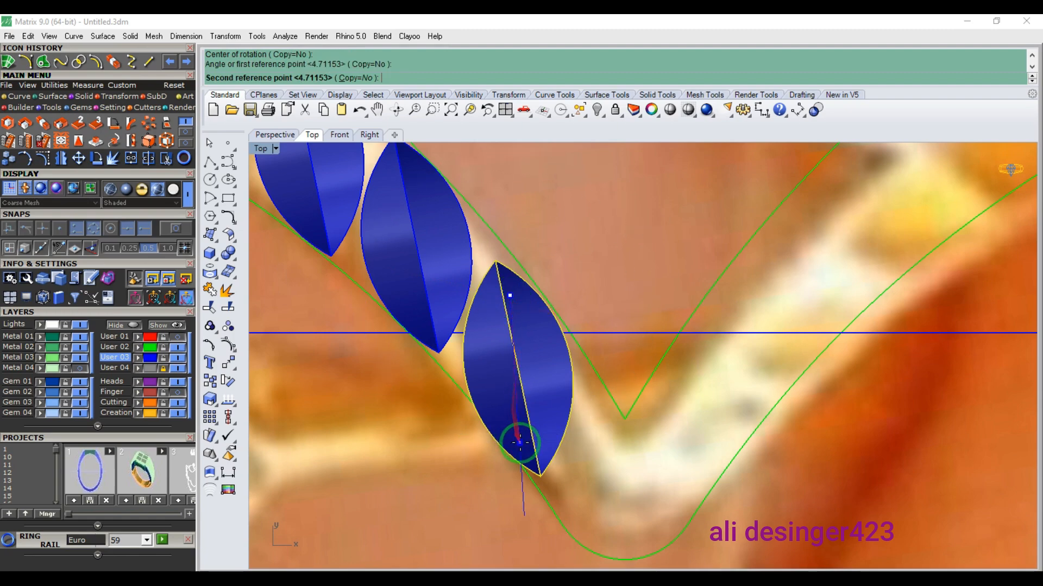
pyautogui.click(520, 443)
pyautogui.scroll(-3, 537, 444)
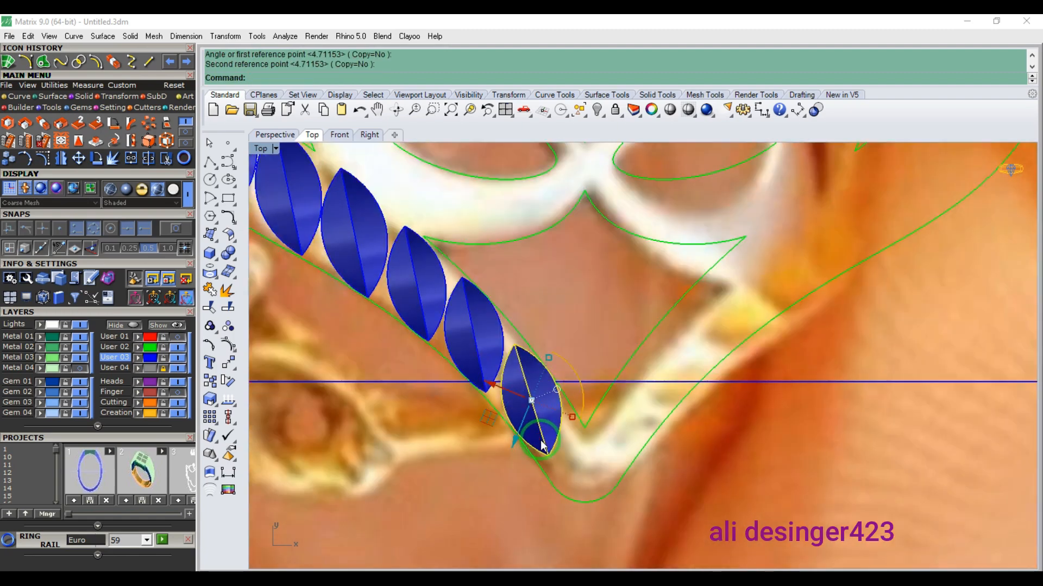
# - Examine the finished leaf row along the left border from the top and front
pyautogui.scroll(-2, 555, 414)
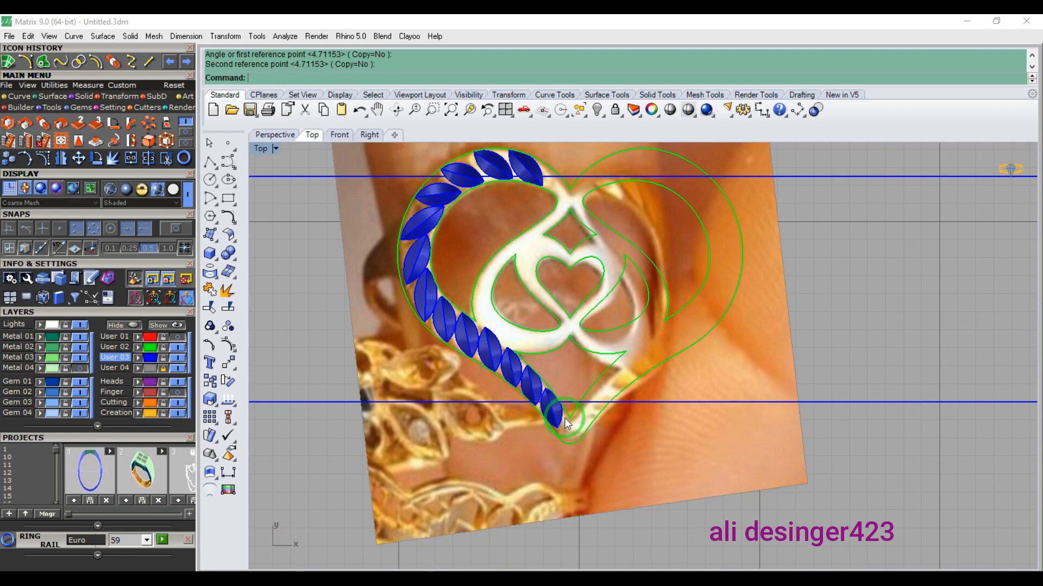
pyautogui.press('F2')
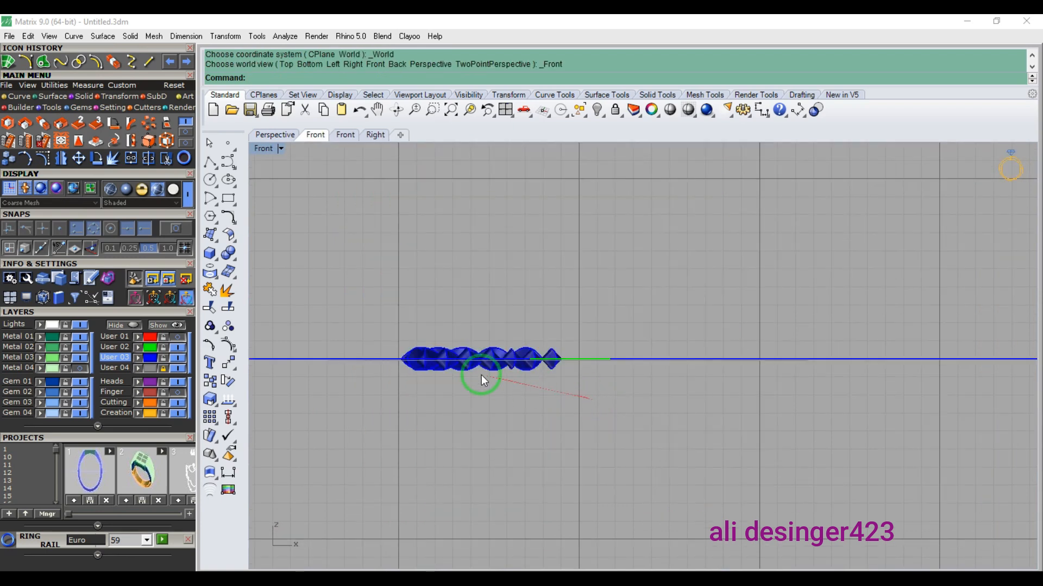
pyautogui.scroll(8, 399, 364)
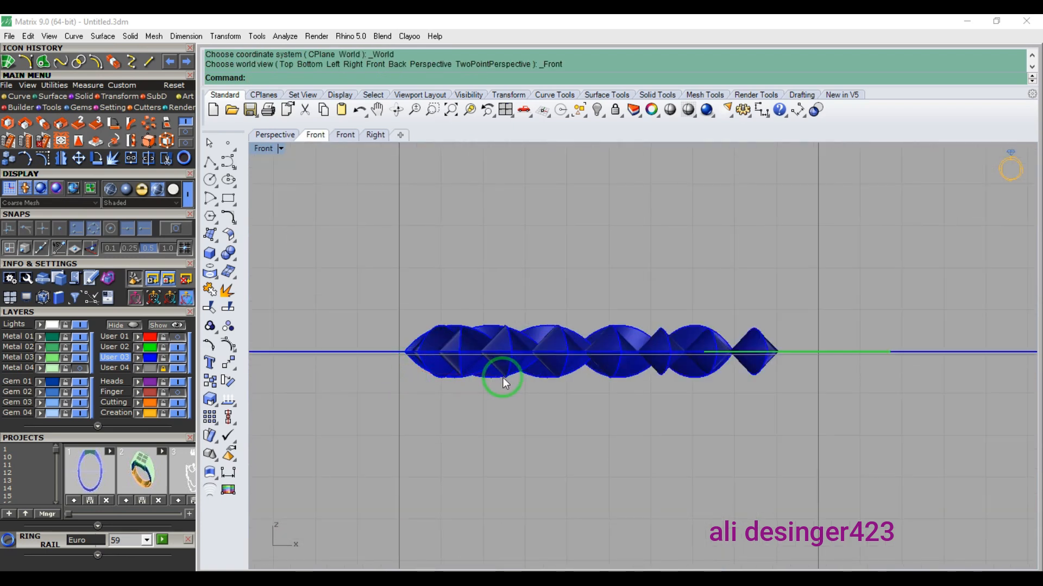
pyautogui.press('F1')
pyautogui.scroll(-4, 503, 377)
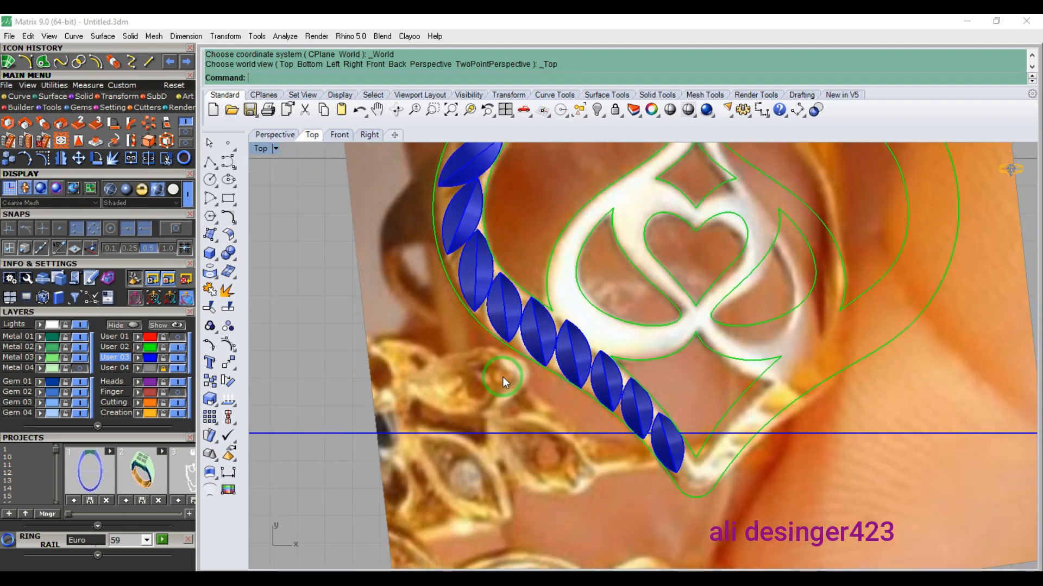
# - Select all the leaves in the Front view and stretch their height by about 1.122 with Scale 1D from origin 0
pyautogui.press('F2')
pyautogui.moveTo(595, 338); pyautogui.dragTo(436, 353)
pyautogui.scroll(5, 440, 354)
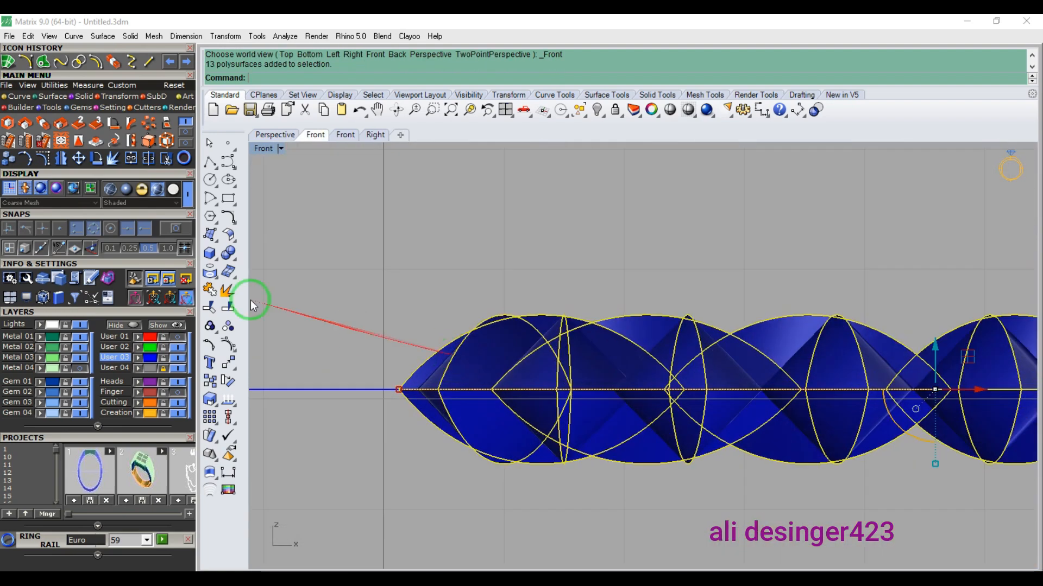
pyautogui.click(43, 123)
pyautogui.write('0')
pyautogui.press('Return')
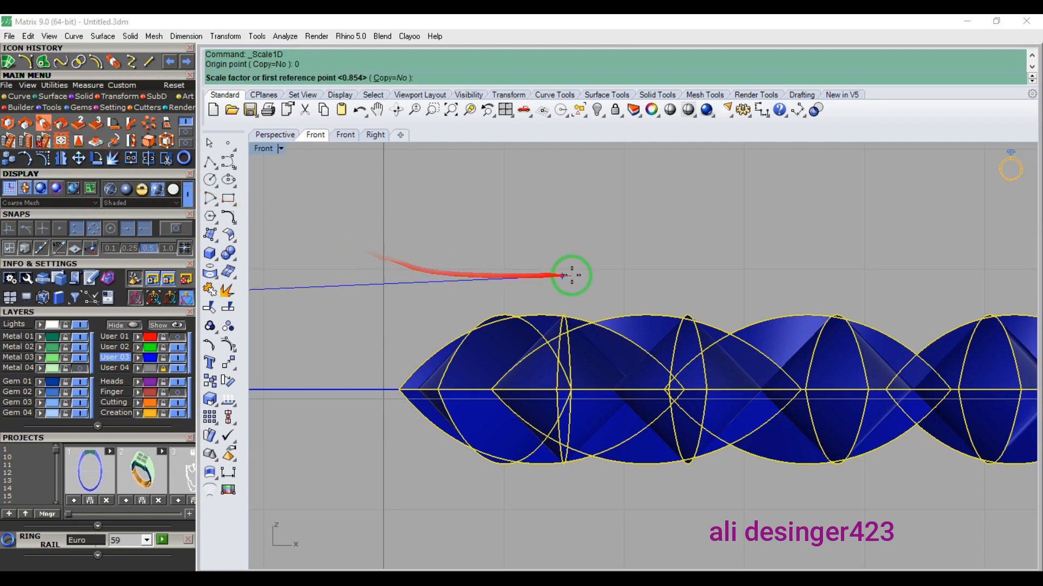
pyautogui.scroll(-10, 710, 326)
pyautogui.scroll(-4, 541, 311)
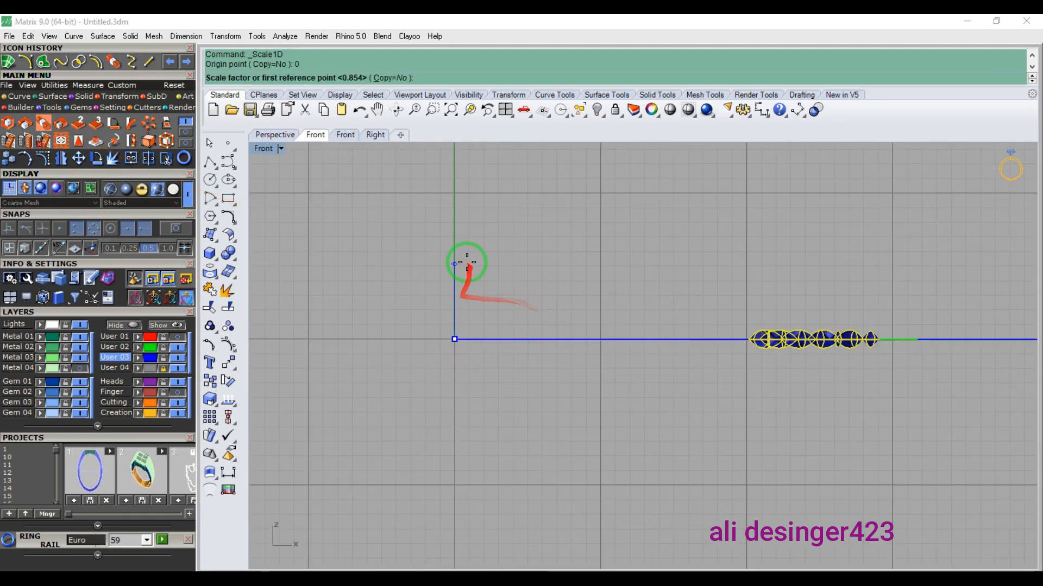
pyautogui.click(464, 254)
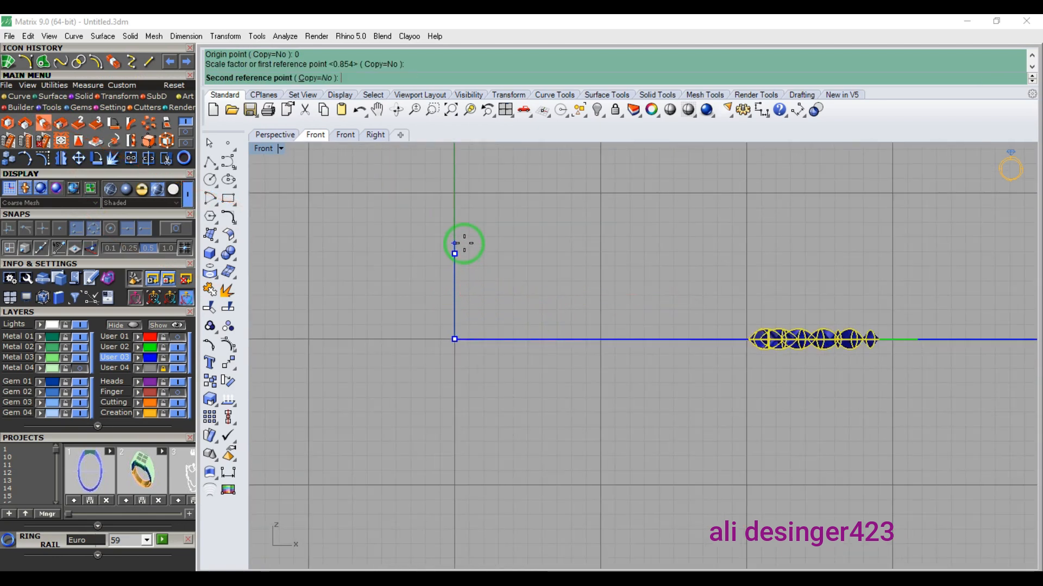
pyautogui.click(464, 244)
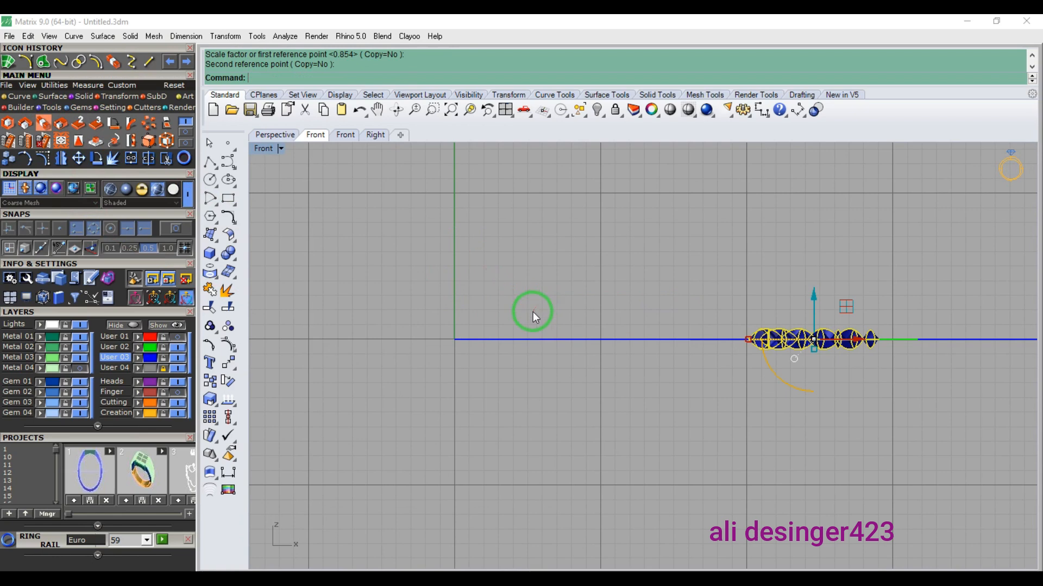
# - Repeat Scale 1D on the selected leaves' height from origin 0 with new vertical reference points
pyautogui.press('Return')
pyautogui.write('0')
pyautogui.press('Return')
pyautogui.click(454, 228)
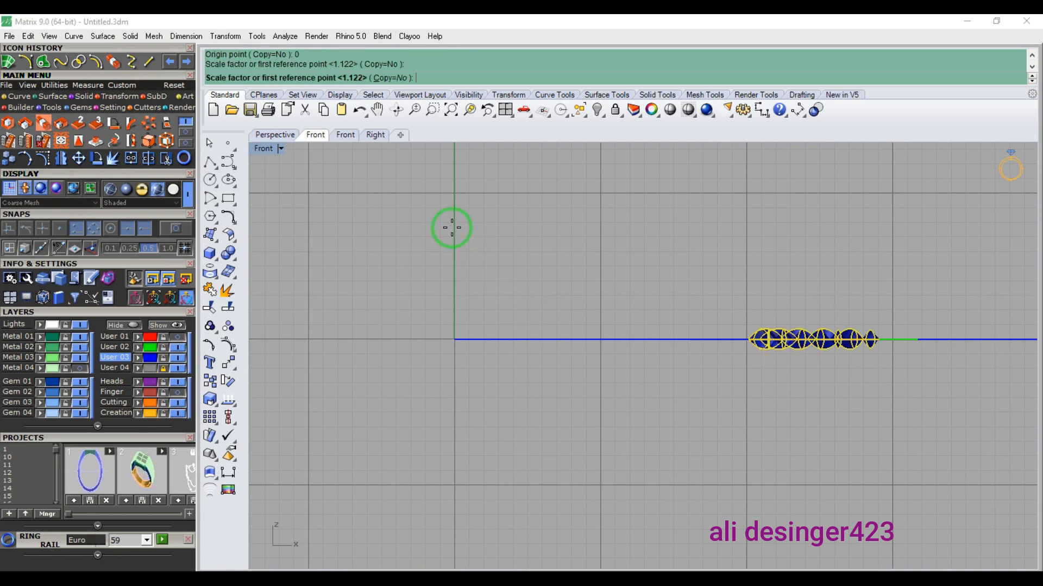
pyautogui.click(454, 240)
# - In the Top view, hide the reference image and the User 02 curves, and show the heart surface on User 01
pyautogui.hotkey('ctrl', 'F1')
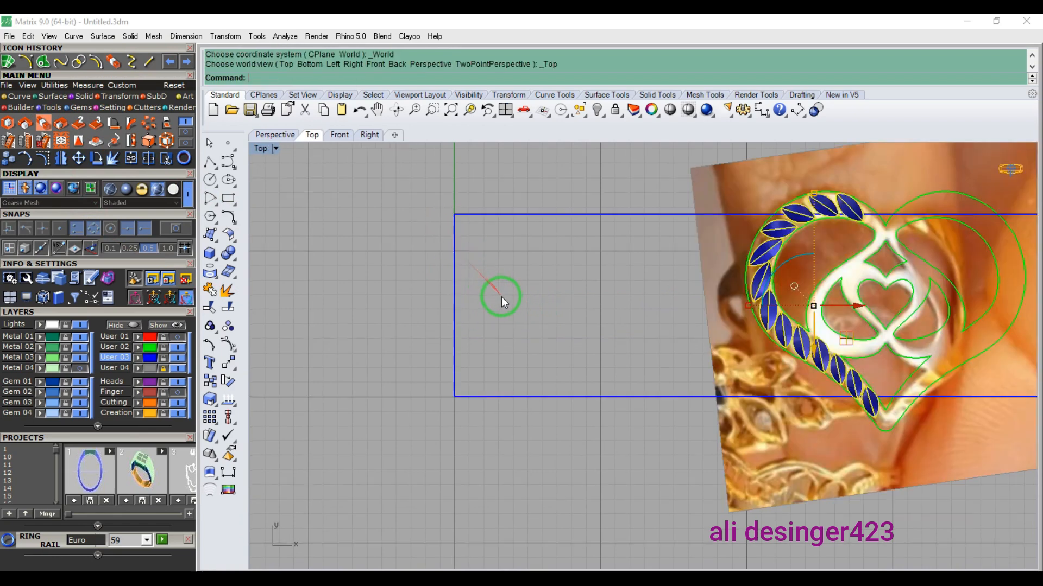
pyautogui.hotkey('ctrl', 'F4')
pyautogui.moveTo(540, 308); pyautogui.dragTo(475, 313, button='right')
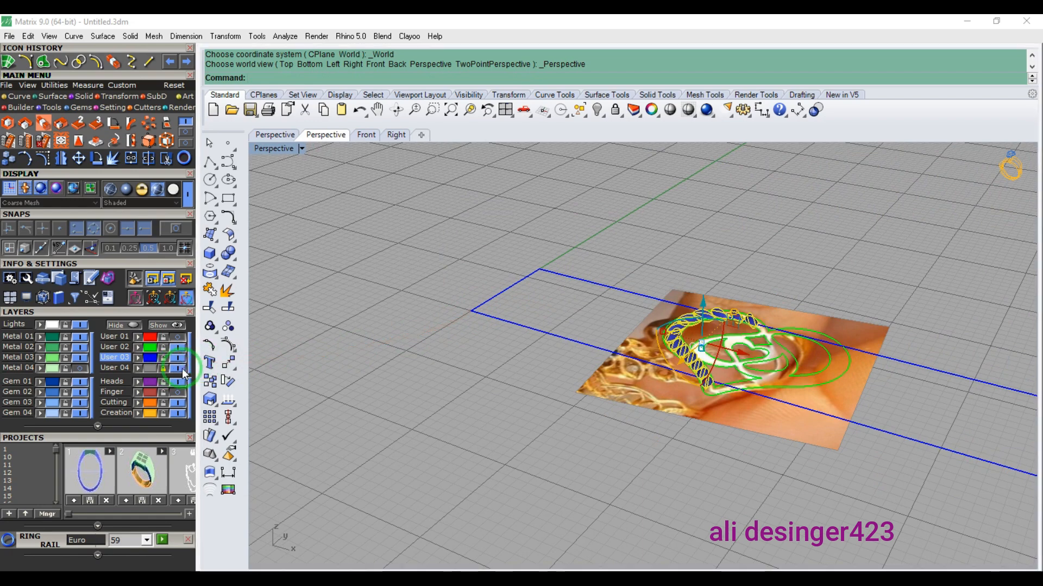
pyautogui.hotkey('ctrl', 'F1')
pyautogui.click(178, 347)
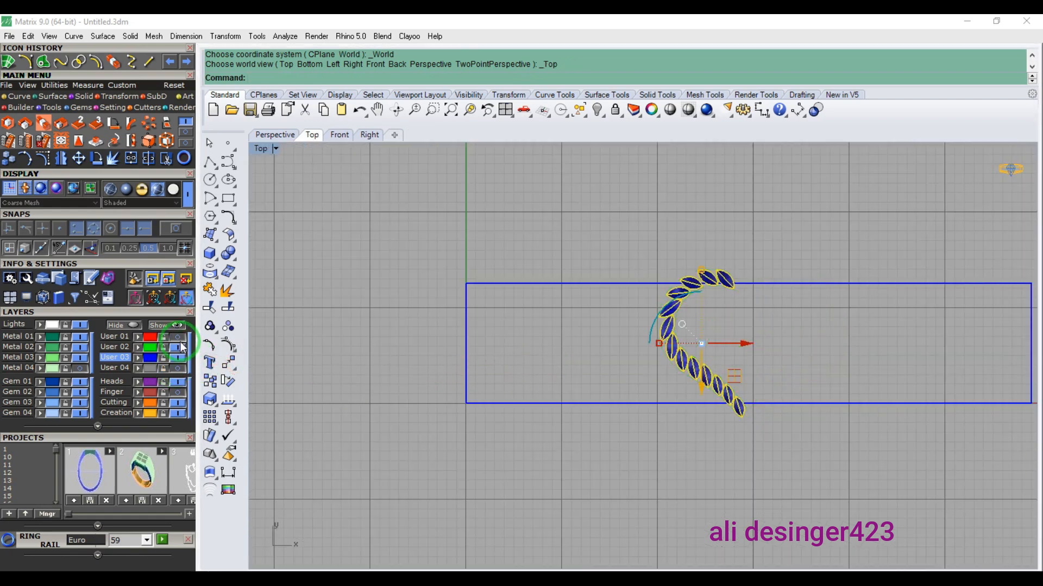
pyautogui.click(177, 337)
pyautogui.moveTo(640, 377); pyautogui.dragTo(488, 375, button='right')
pyautogui.scroll(2, 560, 397)
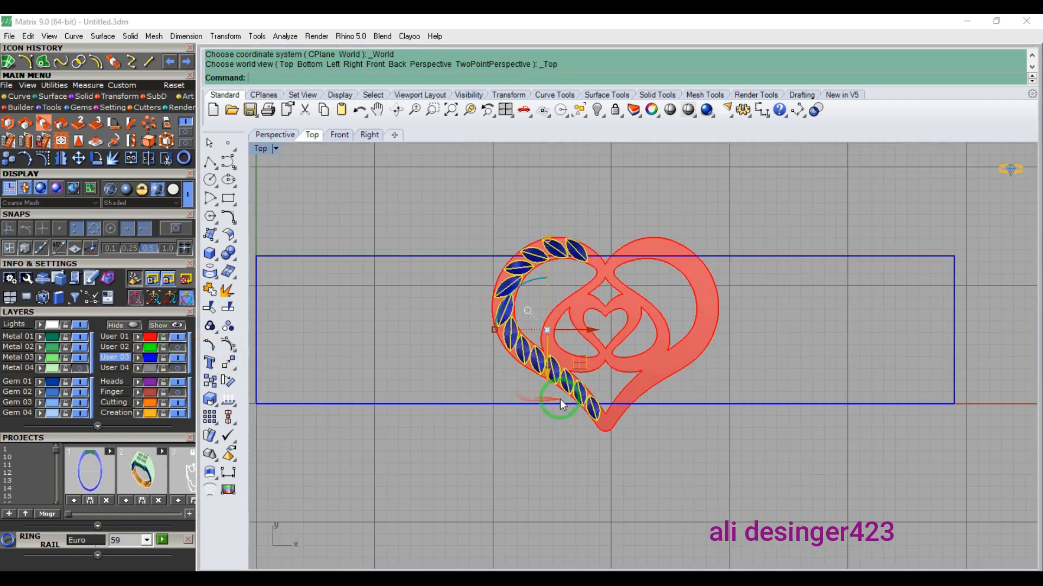
# - Mirror all the leaves along the left border to the right side about the heart's vertical centre line in the Top view
pyautogui.moveTo(468, 453); pyautogui.dragTo(652, 208)
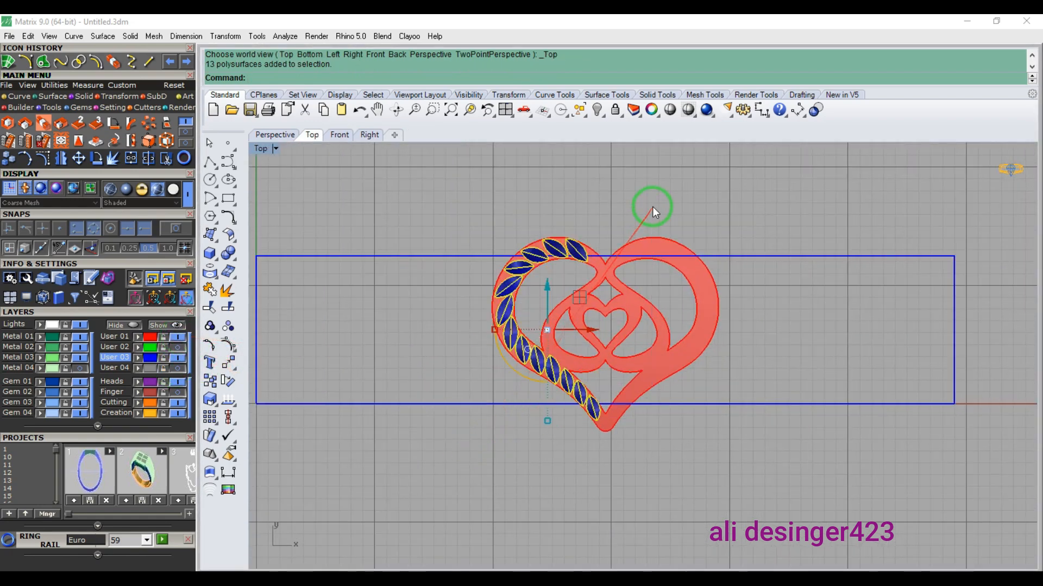
pyautogui.click(61, 159)
pyautogui.press('Escape')
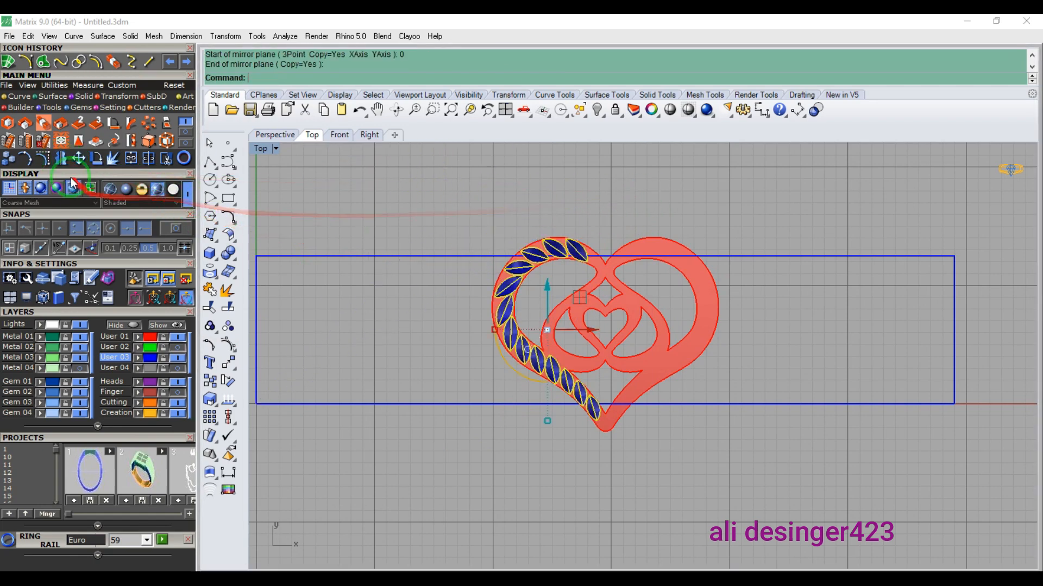
pyautogui.click(61, 159)
pyautogui.click(170, 228)
pyautogui.scroll(5, 608, 269)
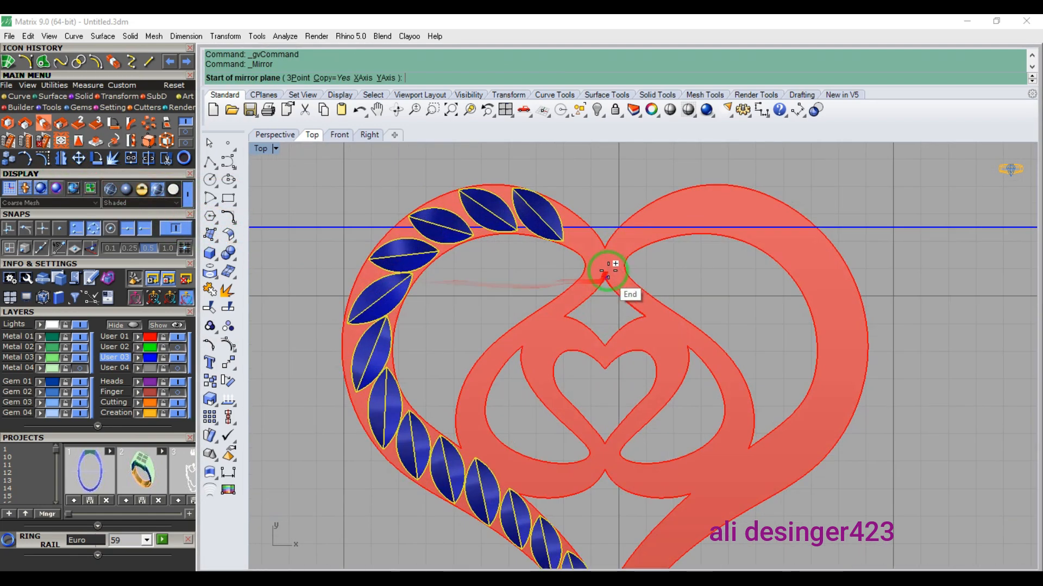
pyautogui.click(601, 240)
pyautogui.scroll(-5, 597, 239)
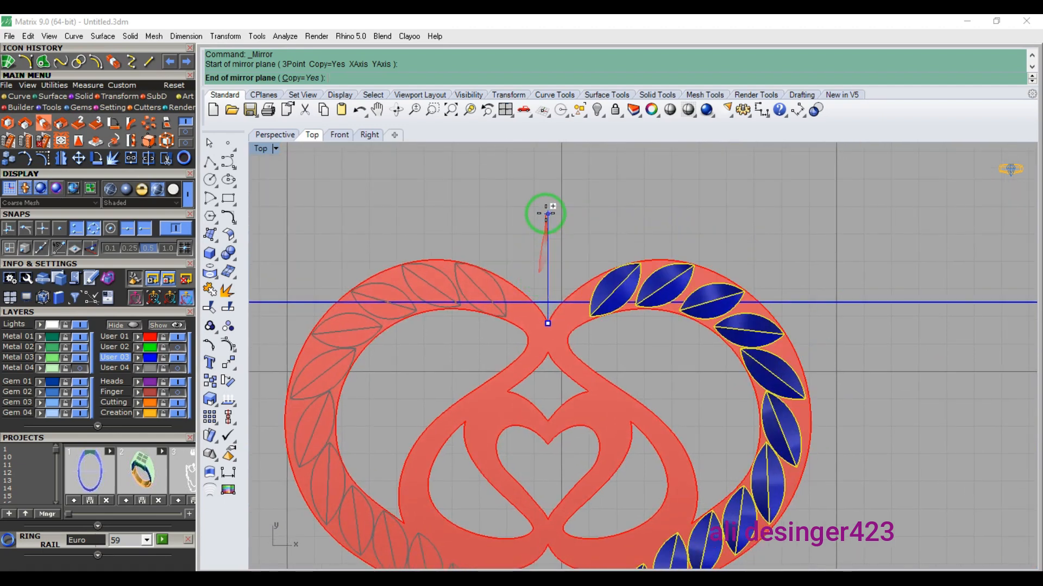
pyautogui.click(547, 215)
pyautogui.scroll(-2, 489, 244)
pyautogui.press('Escape')
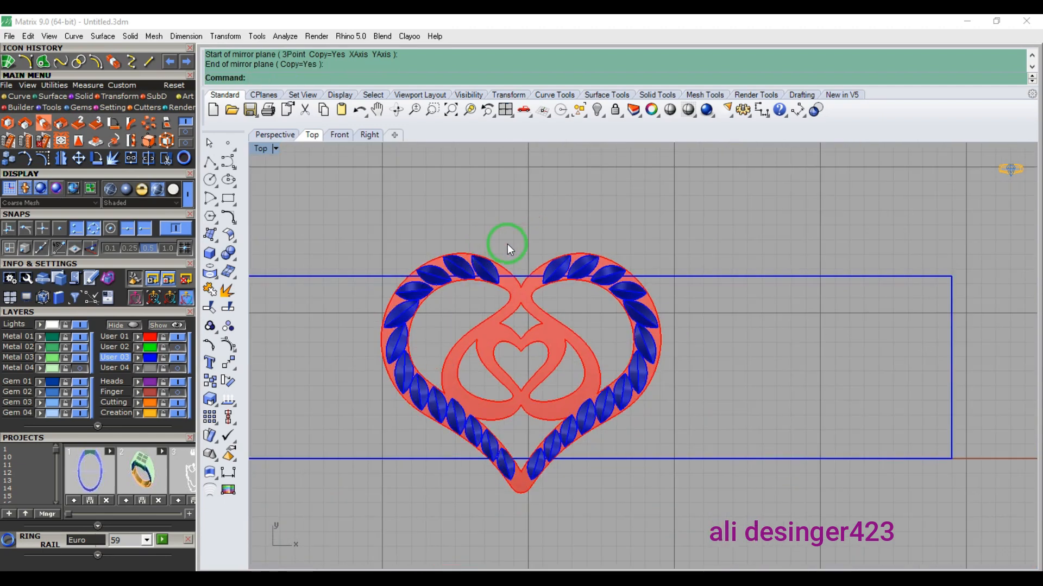
# - Delete the blue rectangular outline around the heart in the Perspective view
pyautogui.press('F4')
pyautogui.moveTo(573, 332); pyautogui.dragTo(590, 367, button='right')
pyautogui.click(447, 388)
pyautogui.press('Delete')
pyautogui.scroll(2, 521, 400)
# - In the Front view, ungroup all the leaves and explode them into separate surfaces
pyautogui.press('F2')
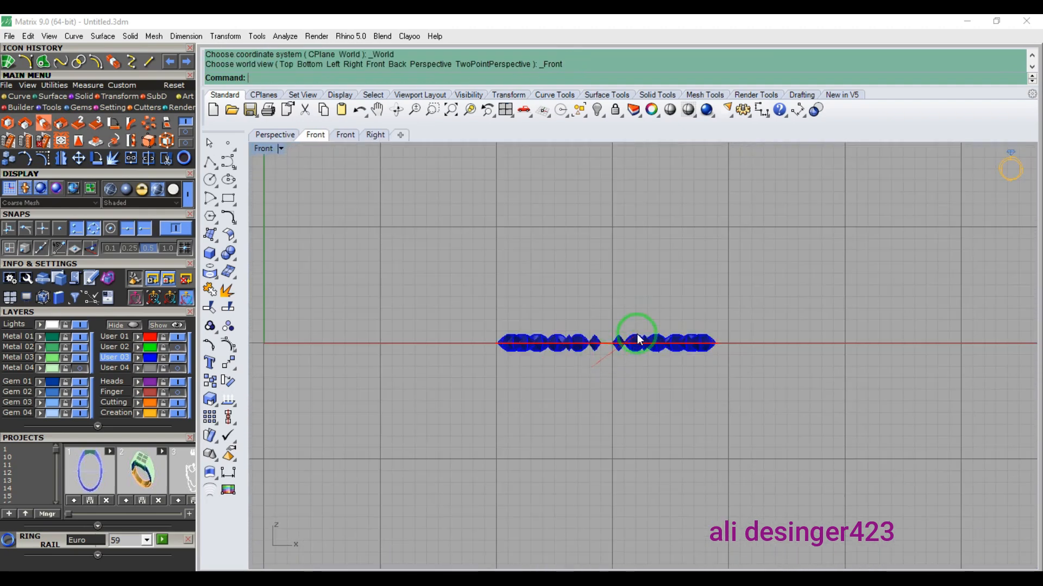
pyautogui.scroll(4, 673, 333)
pyautogui.moveTo(752, 323); pyautogui.dragTo(399, 343)
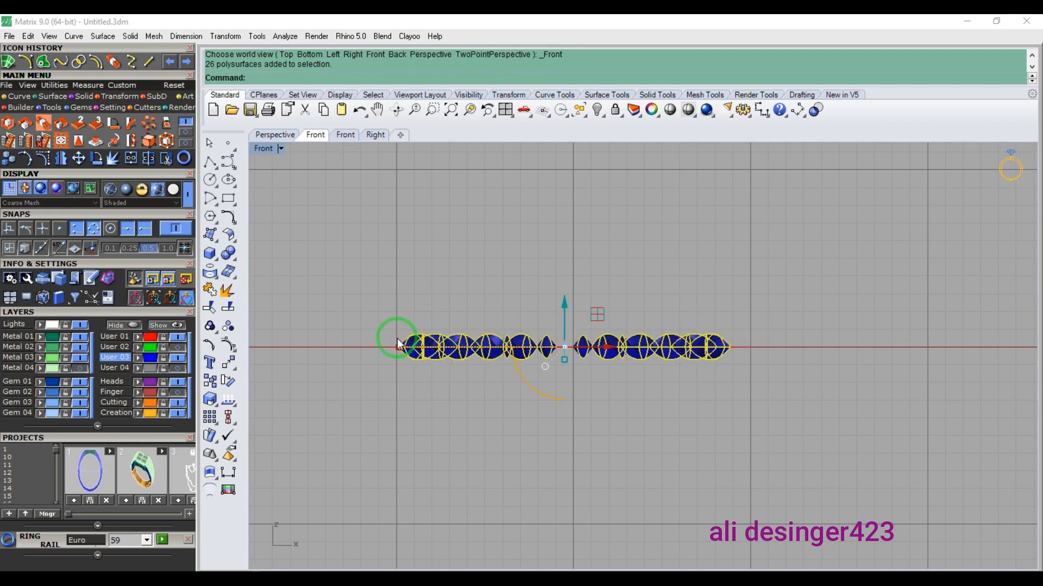
pyautogui.hotkey('ctrl', 'shift', 'g')
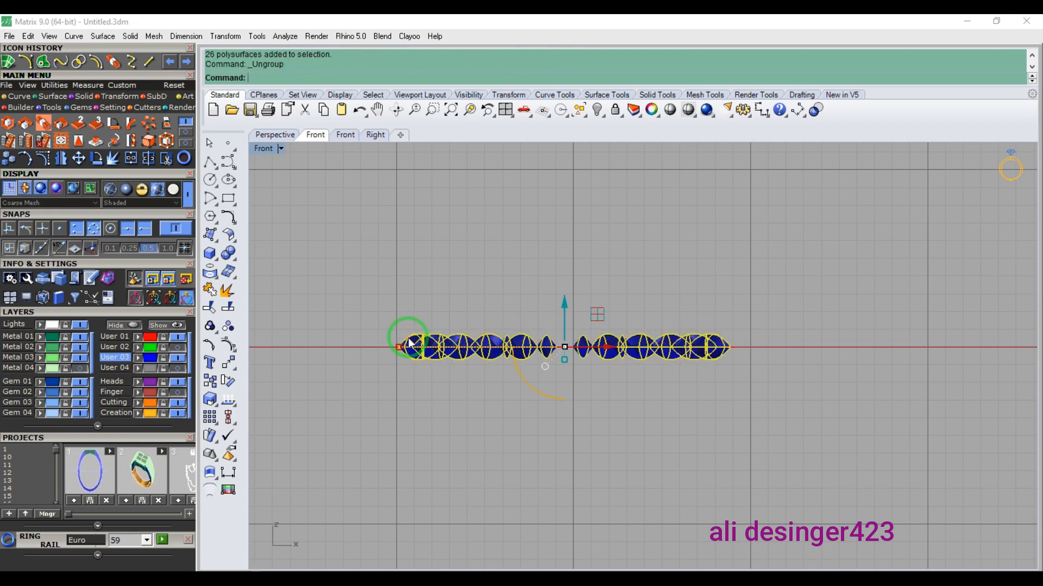
pyautogui.moveTo(745, 316); pyautogui.dragTo(546, 327)
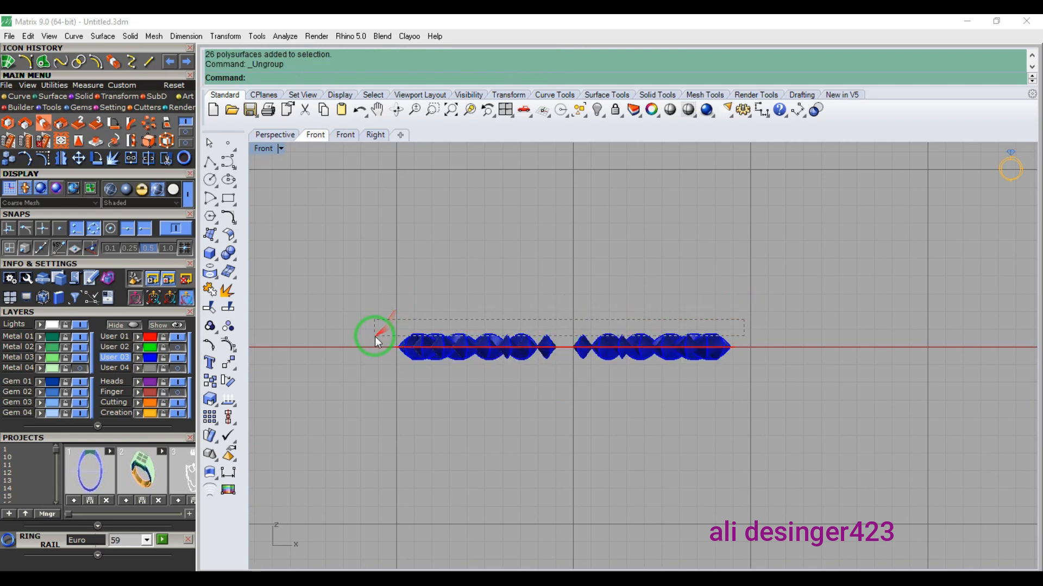
pyautogui.moveTo(374, 337); pyautogui.dragTo(373, 338)
pyautogui.click(105, 158)
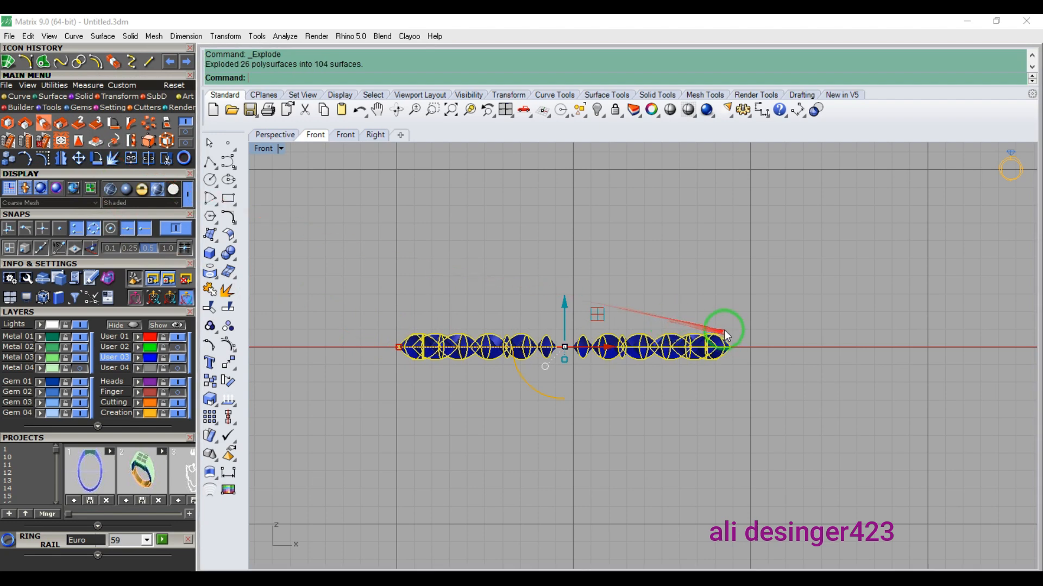
# - Delete the upper surfaces of all the leaves and join the remaining lower surfaces of each leaf
pyautogui.moveTo(742, 327); pyautogui.dragTo(471, 334)
pyautogui.moveTo(386, 337); pyautogui.dragTo(384, 338)
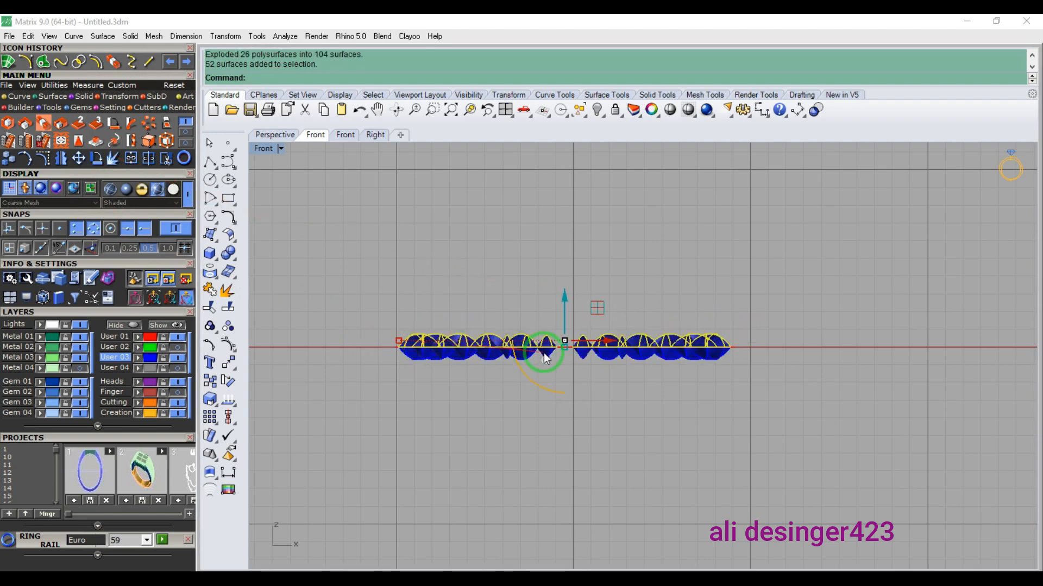
pyautogui.press('Delete')
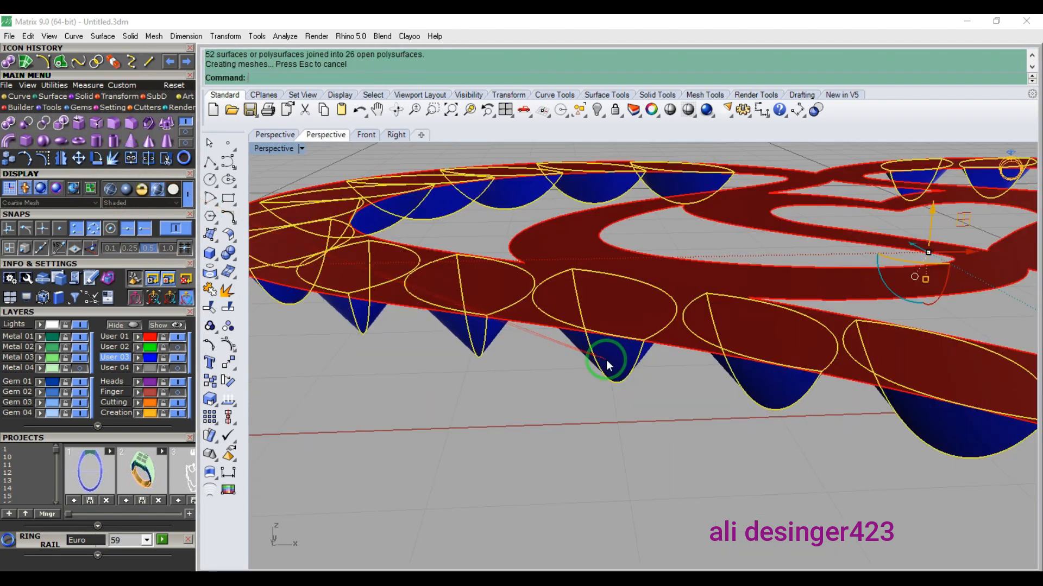
# - Split the heart surface in the Perspective view, using all the User 03 leaves as cutting objects
pyautogui.click(606, 360)
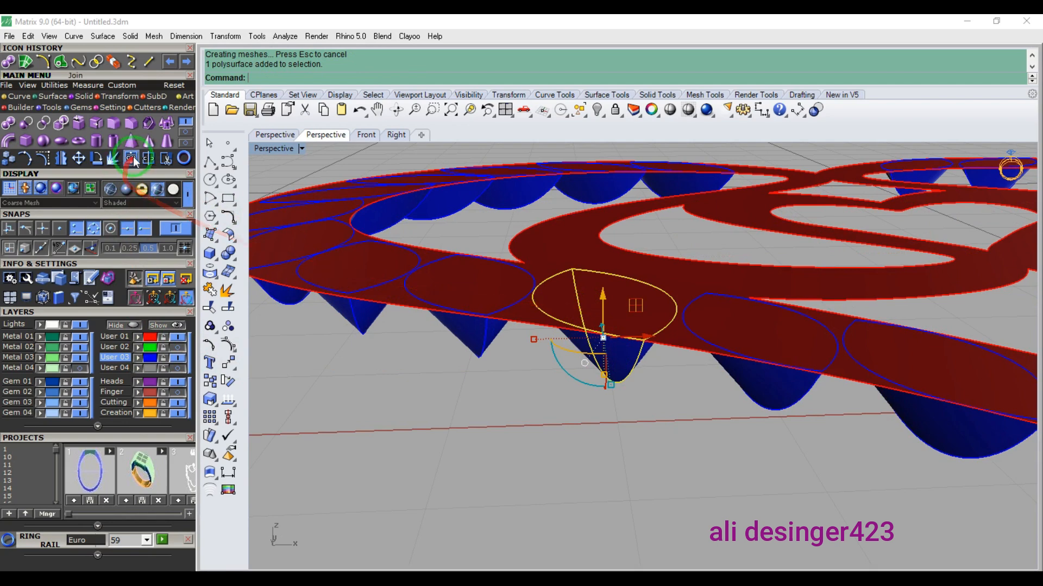
pyautogui.click(463, 289)
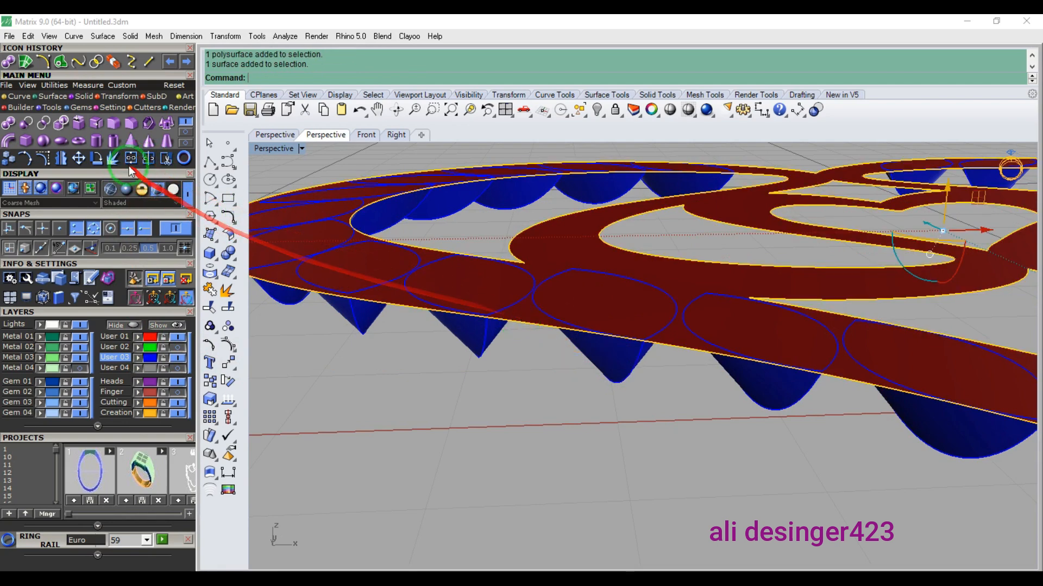
pyautogui.click(151, 357)
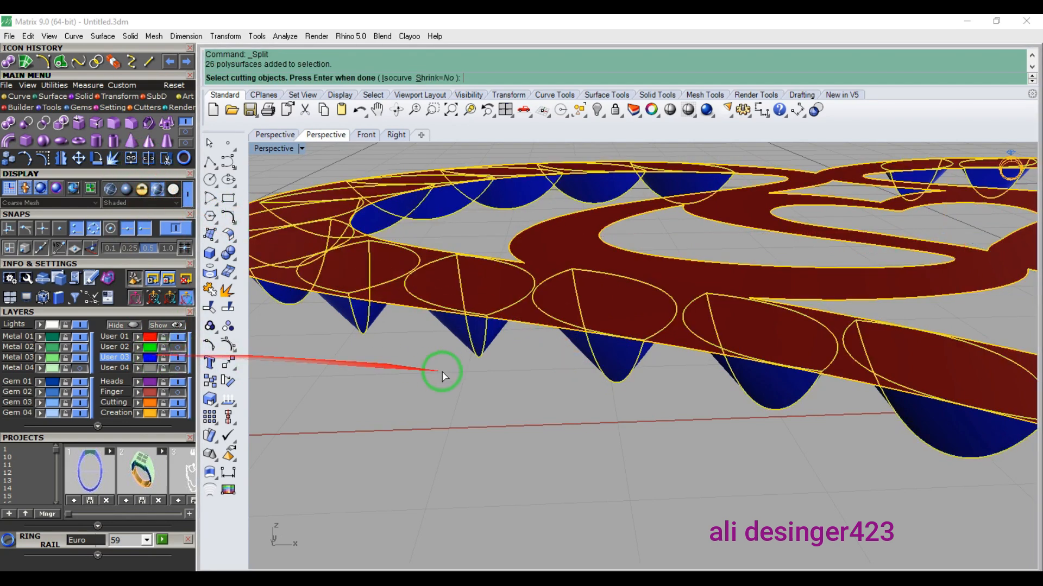
pyautogui.rightClick(443, 370)
pyautogui.click(443, 370)
# - Delete the split surface pieces covering the leaves along the heart's left border
pyautogui.scroll(-6, 403, 351)
pyautogui.moveTo(633, 399); pyautogui.dragTo(621, 426, button='right')
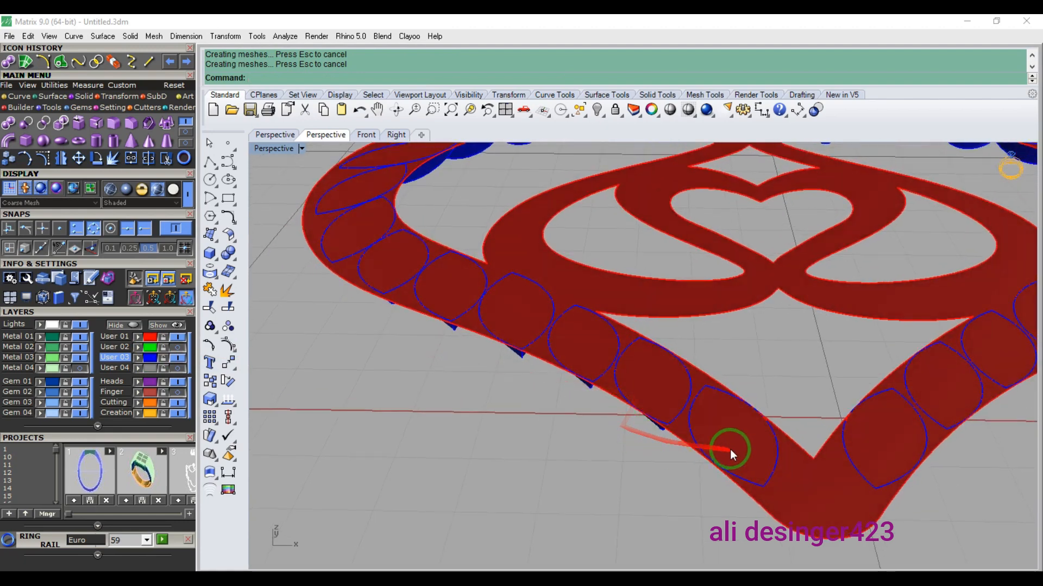
pyautogui.click(731, 448)
pyautogui.press('Delete')
pyautogui.click(657, 393)
pyautogui.press('Delete')
pyautogui.click(591, 347)
pyautogui.press('Delete')
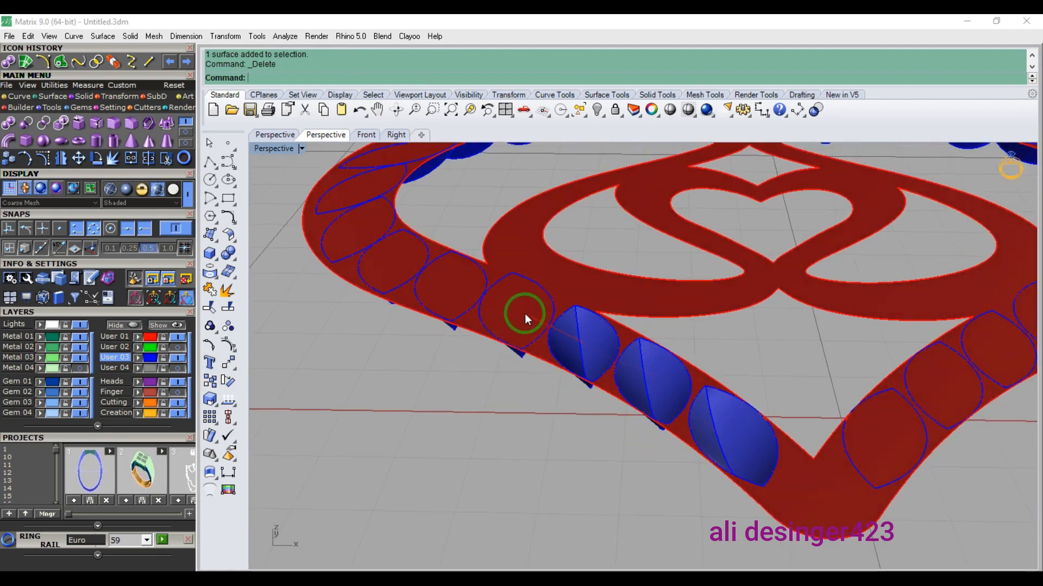
pyautogui.click(525, 314)
pyautogui.press('Delete')
pyautogui.click(457, 282)
pyautogui.moveTo(367, 189); pyautogui.dragTo(453, 330, button='right')
pyautogui.scroll(4, 413, 187)
pyautogui.click(425, 238)
pyautogui.press('Delete')
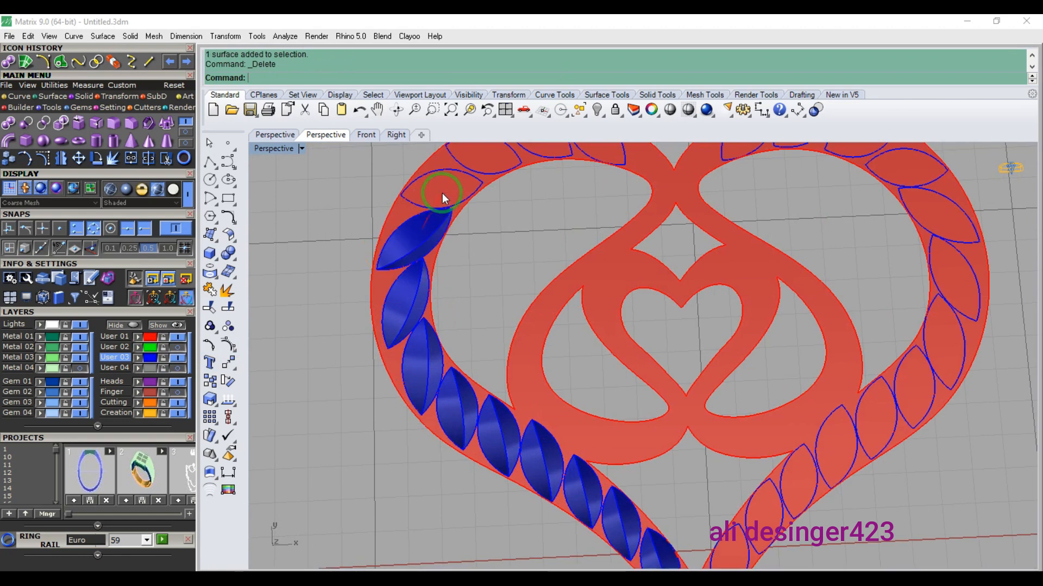
pyautogui.click(442, 193)
pyautogui.press('Delete')
pyautogui.press('Delete')
pyautogui.scroll(-4, 503, 280)
pyautogui.scroll(4, 503, 273)
pyautogui.click(539, 184)
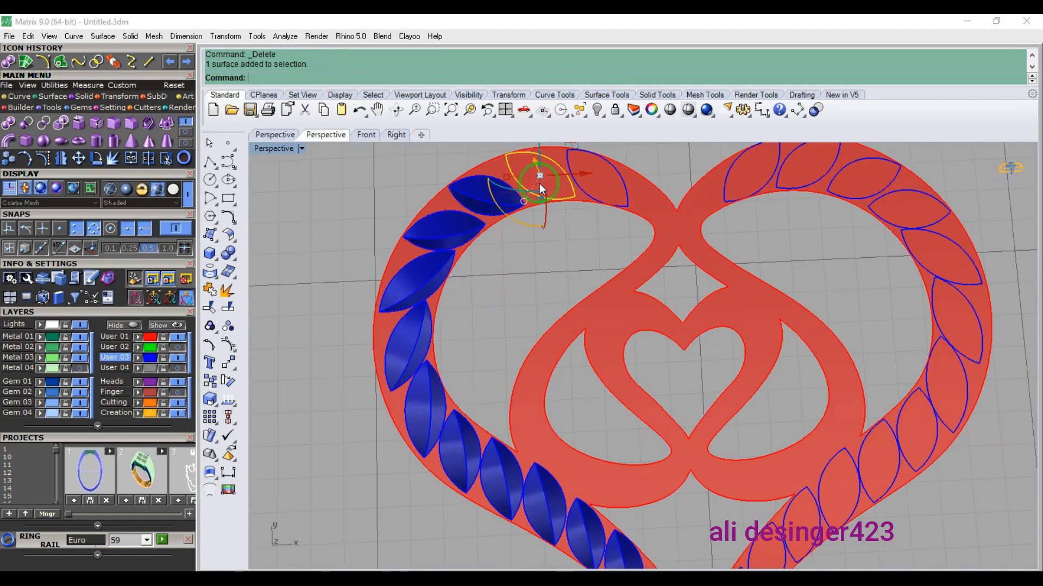
pyautogui.press('Delete')
# - Delete the split surface pieces covering the leaves along the heart's right border
pyautogui.click(762, 177)
pyautogui.press('Delete')
pyautogui.click(865, 187)
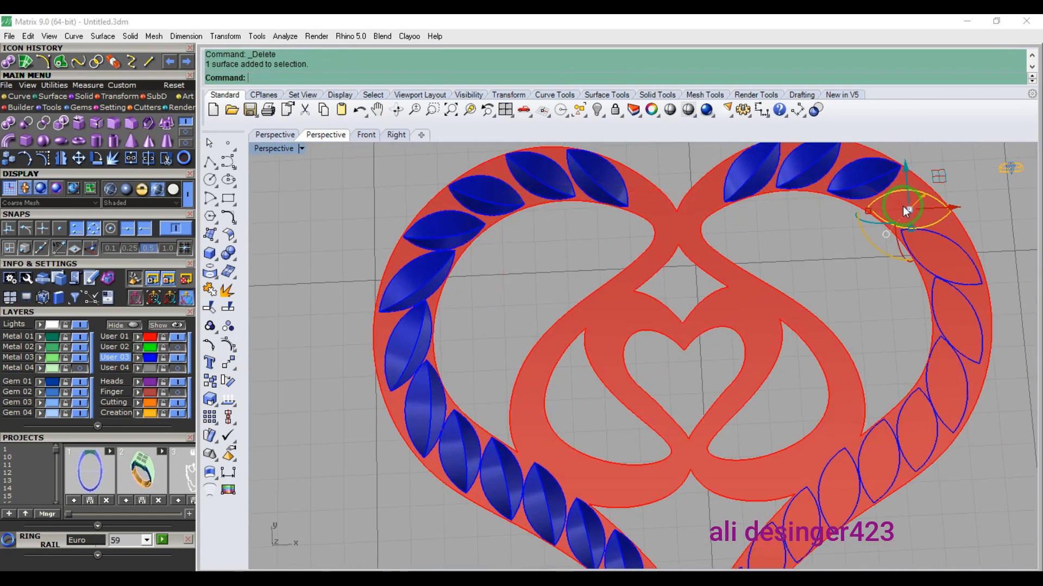
pyautogui.press('Delete')
pyautogui.click(957, 283)
pyautogui.press('Delete')
pyautogui.click(952, 367)
pyautogui.press('Delete')
pyautogui.click(928, 425)
pyautogui.press('Delete')
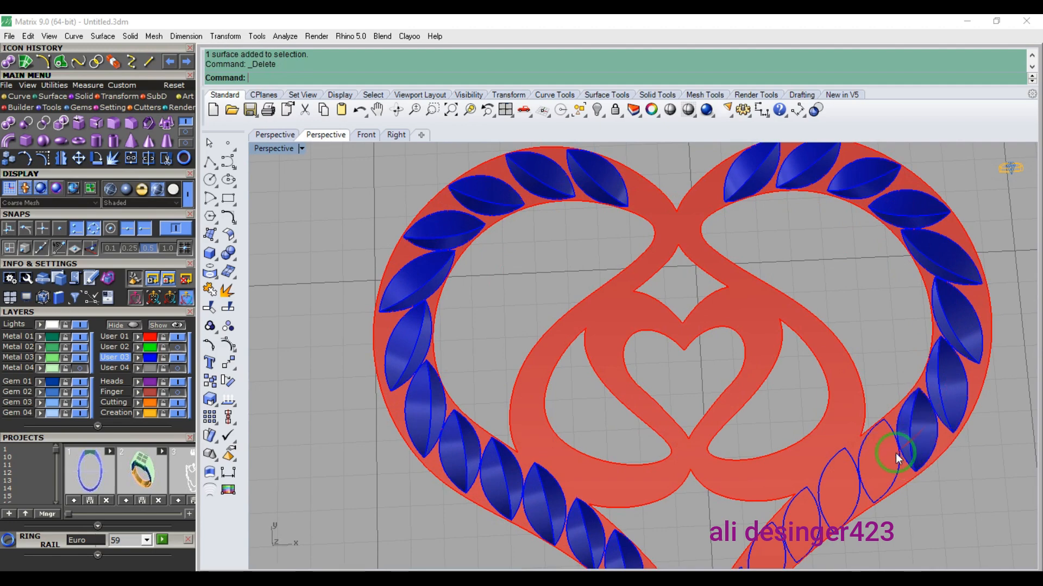
pyautogui.click(891, 457)
pyautogui.press('Delete')
pyautogui.press('Delete')
pyautogui.click(832, 491)
pyautogui.moveTo(802, 518); pyautogui.dragTo(680, 481, button='right')
pyautogui.scroll(3, 680, 481)
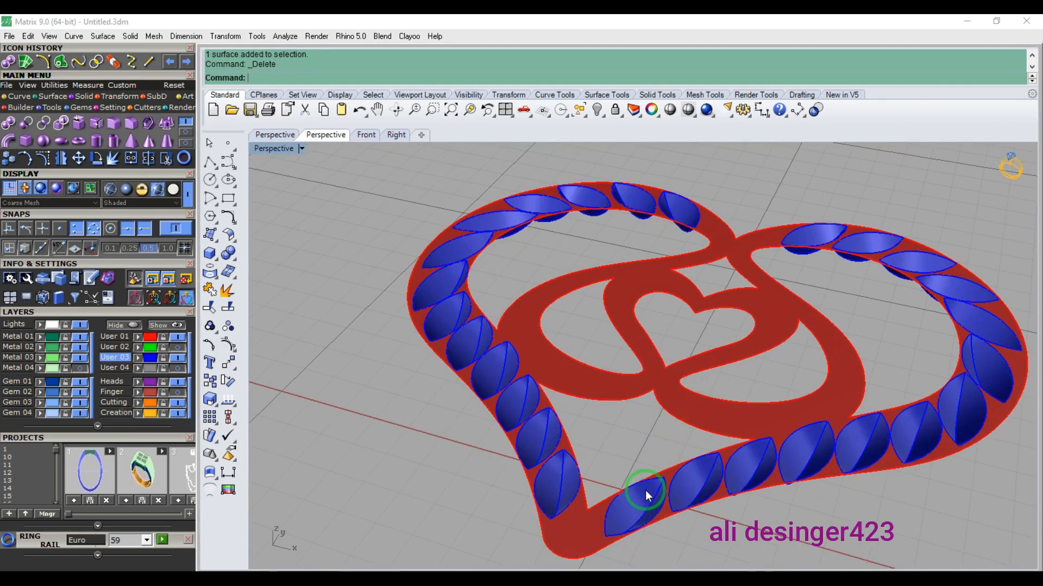
# - Join the cut heart surface and all the leaves into one polysurface and inspect it
pyautogui.scroll(-5, 589, 481)
pyautogui.moveTo(512, 488); pyautogui.dragTo(826, 293)
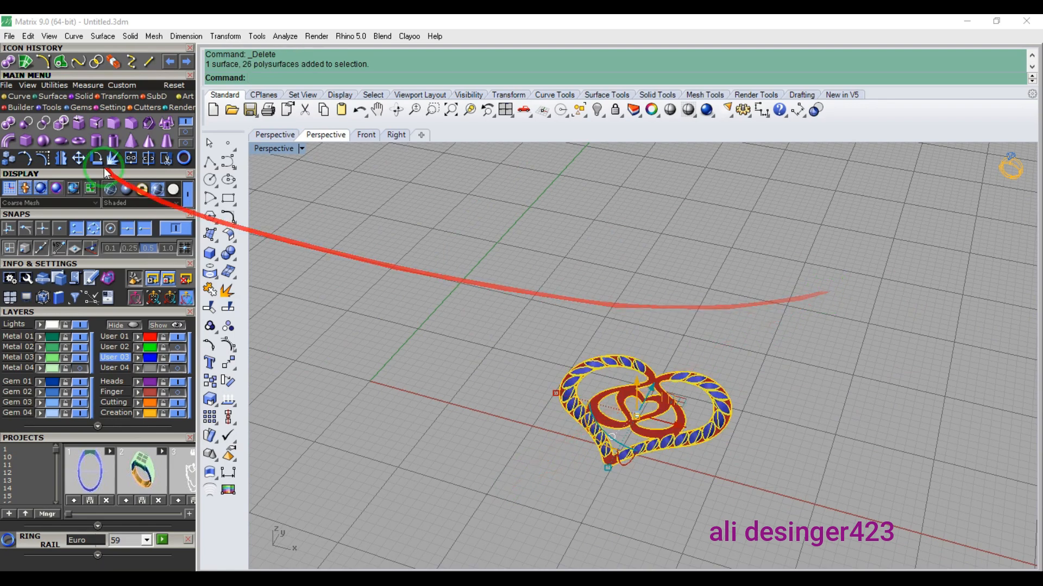
pyautogui.click(135, 158)
pyautogui.click(608, 436)
pyautogui.scroll(8, 608, 437)
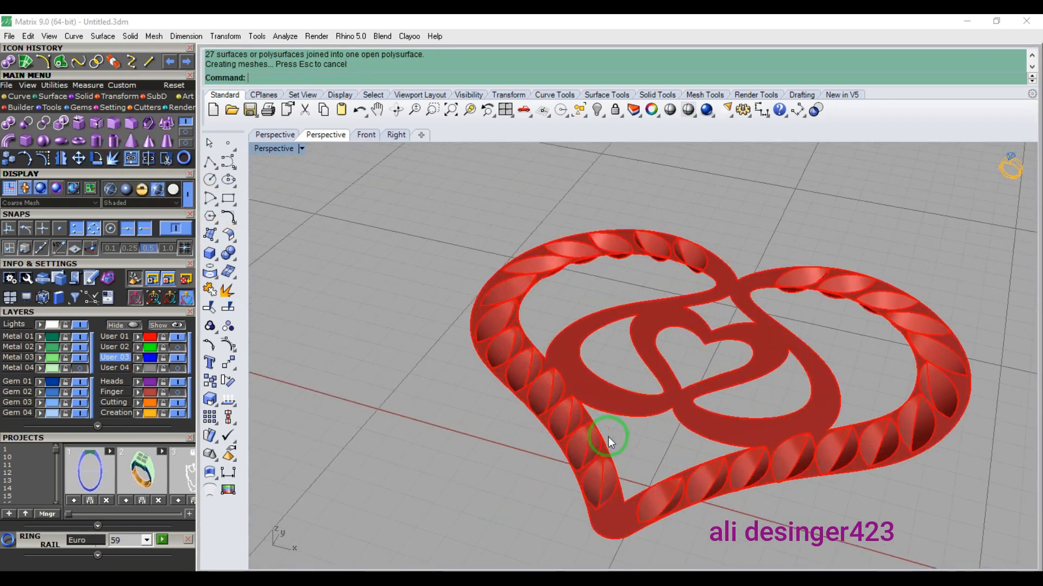
pyautogui.moveTo(609, 437); pyautogui.dragTo(711, 367, button='right')
# - Undo the join, the surface piece deletions and the split of the heart surface, and clear the selection
pyautogui.hotkey('ctrl', 'z')
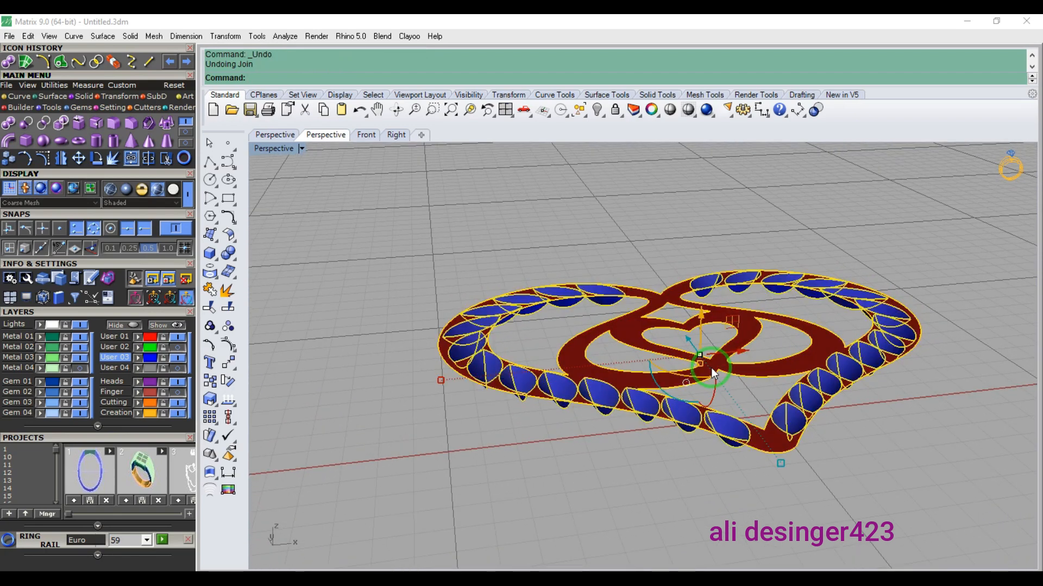
pyautogui.hotkey('ctrl', 'z')
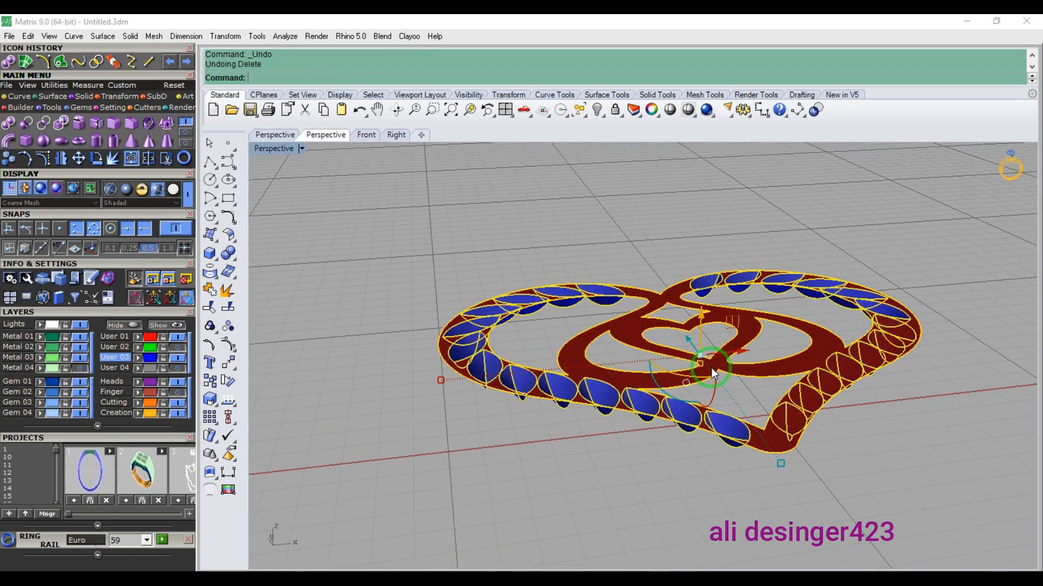
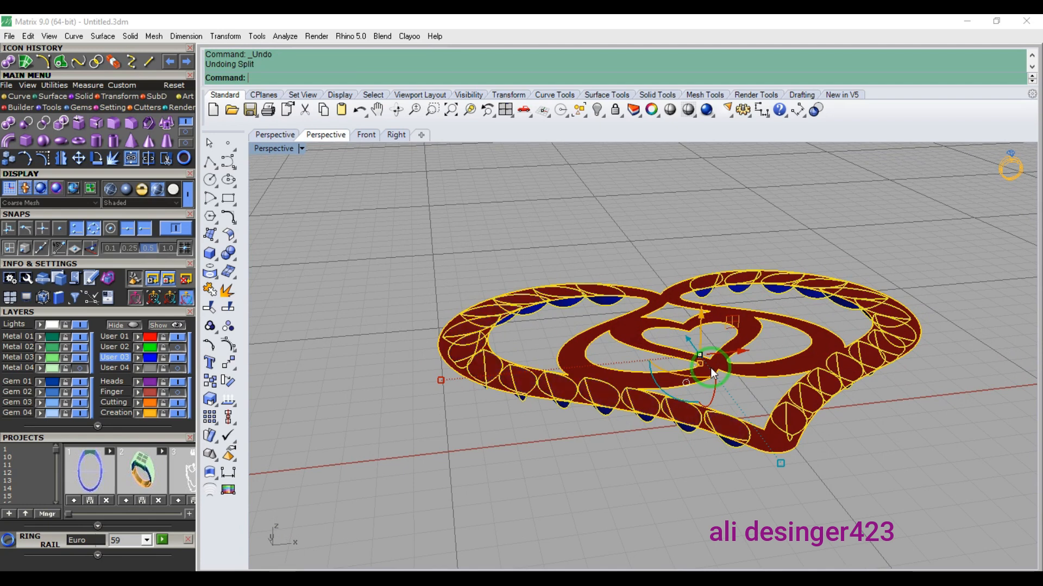
pyautogui.click(650, 251)
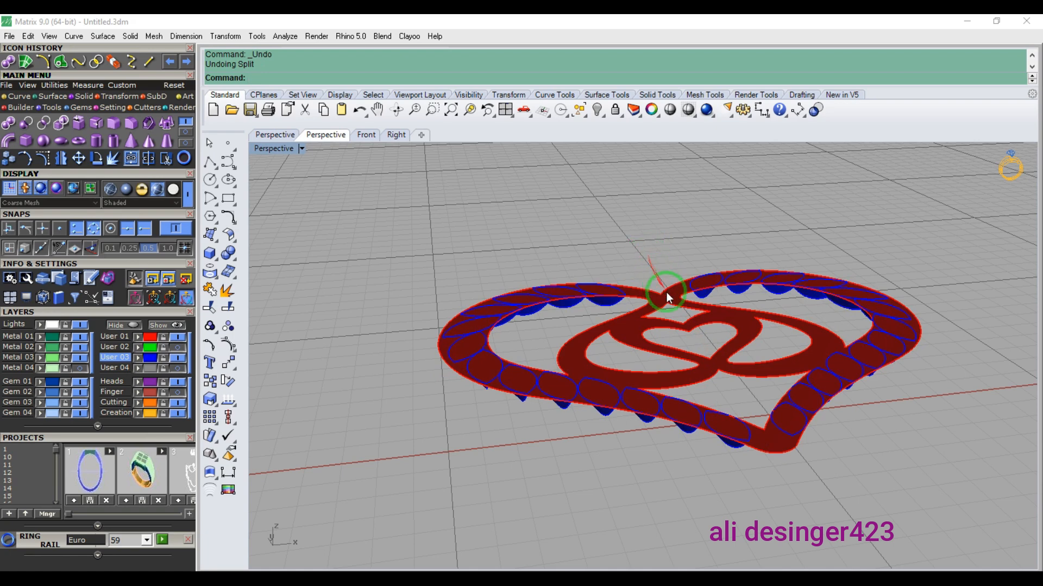
# - Switch to the Front view and hide the heart surface on the User 01 layer
pyautogui.press('F6')
pyautogui.scroll(-3, 524, 301)
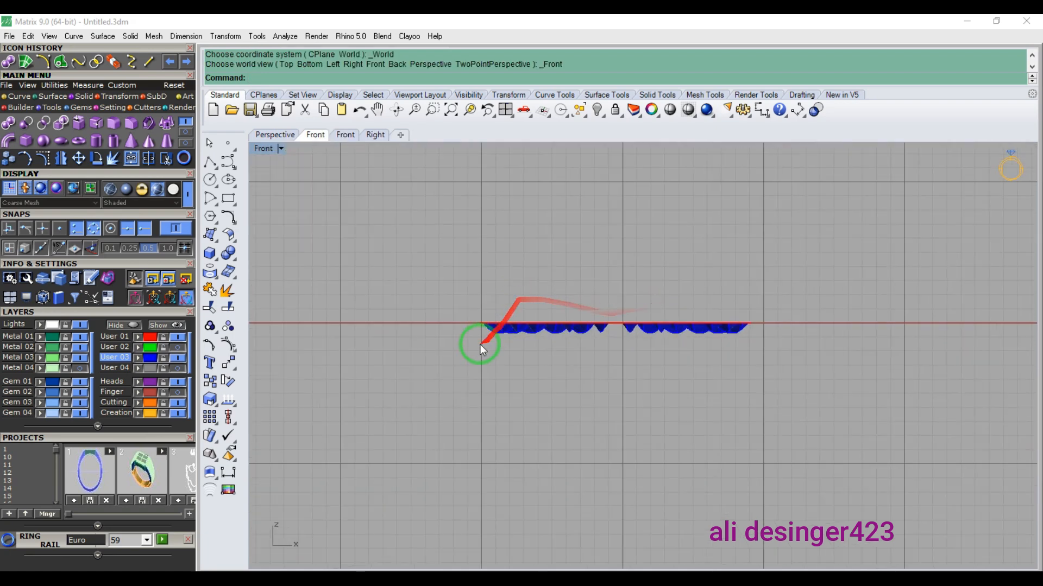
pyautogui.click(174, 337)
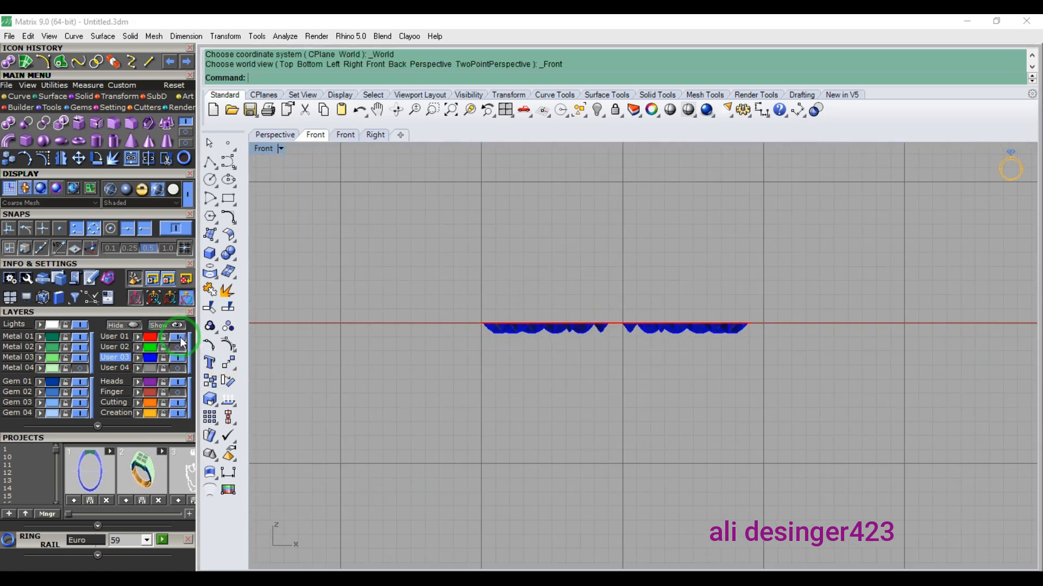
pyautogui.moveTo(369, 380); pyautogui.dragTo(687, 318)
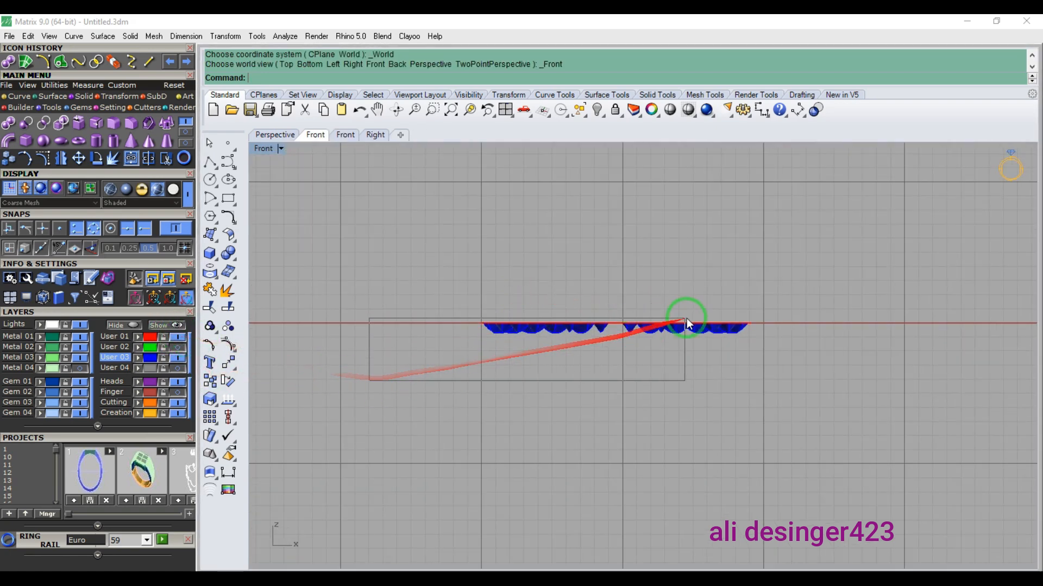
pyautogui.click(179, 338)
# - Select all the leaves and reduce their vertical depth with Scale 1D from origin 0
pyautogui.moveTo(371, 370); pyautogui.dragTo(771, 288)
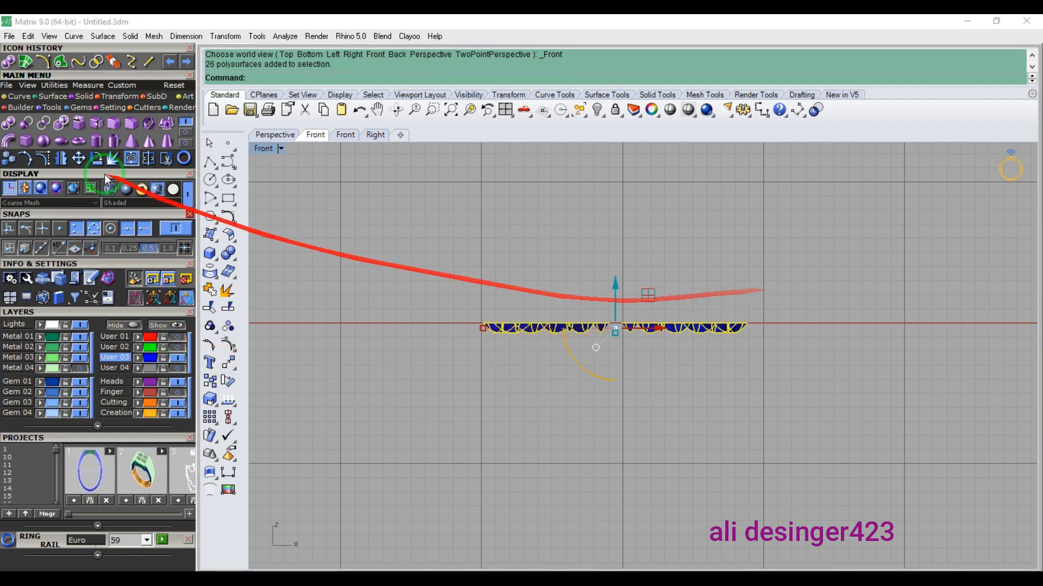
pyautogui.click(131, 75)
pyautogui.write('0')
pyautogui.press('Return')
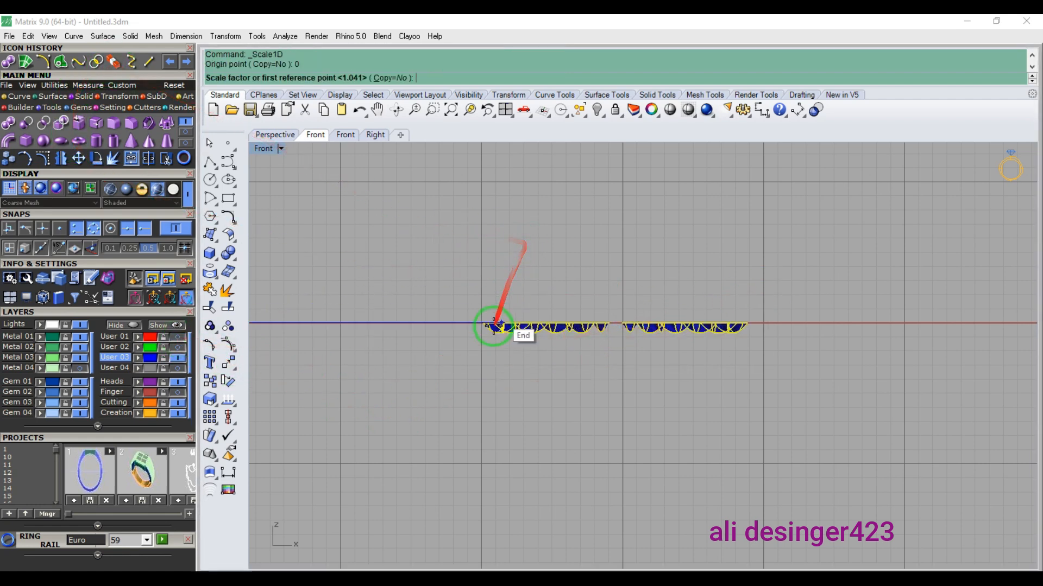
pyautogui.moveTo(467, 361); pyautogui.dragTo(631, 312, button='right')
pyautogui.click(389, 454)
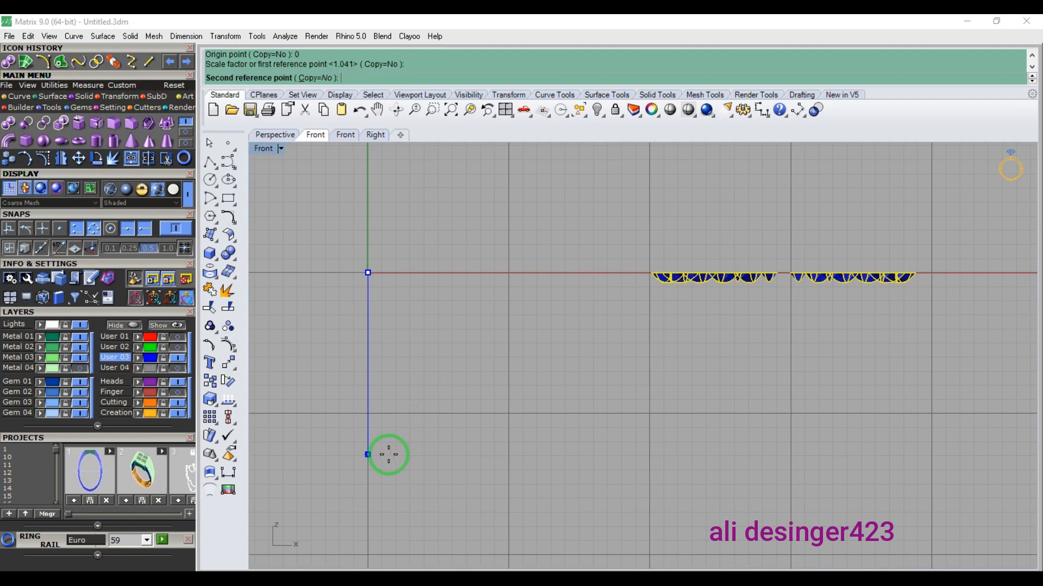
pyautogui.click(392, 430)
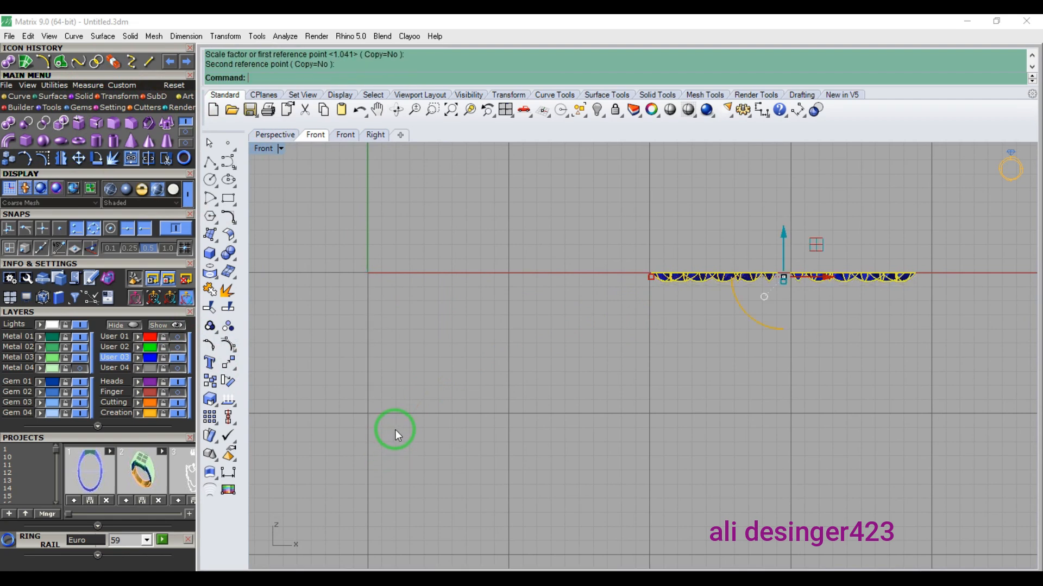
# - In the Right view, apply a bounding-box edit cage to the leaves with CPlane coordinates, 2 points in X, Y and Z, and the global region
pyautogui.press('F3')
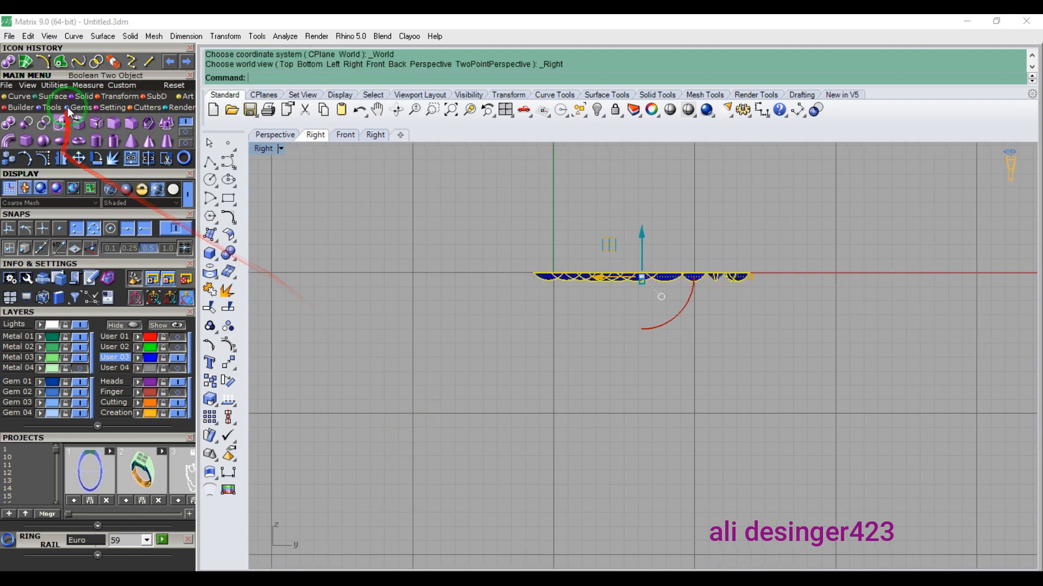
pyautogui.click(110, 97)
pyautogui.click(162, 140)
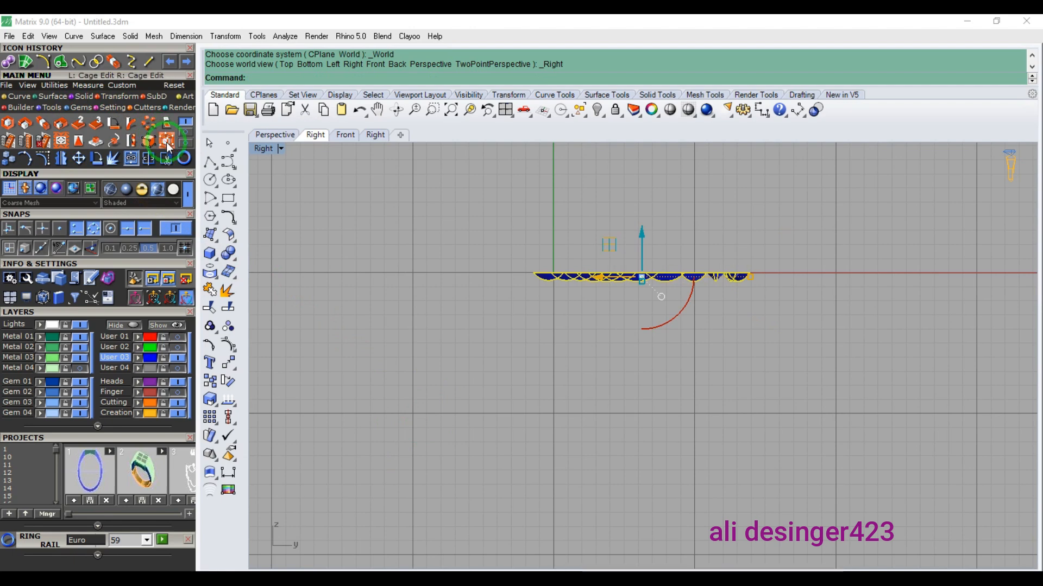
pyautogui.click(315, 78)
pyautogui.click(326, 78)
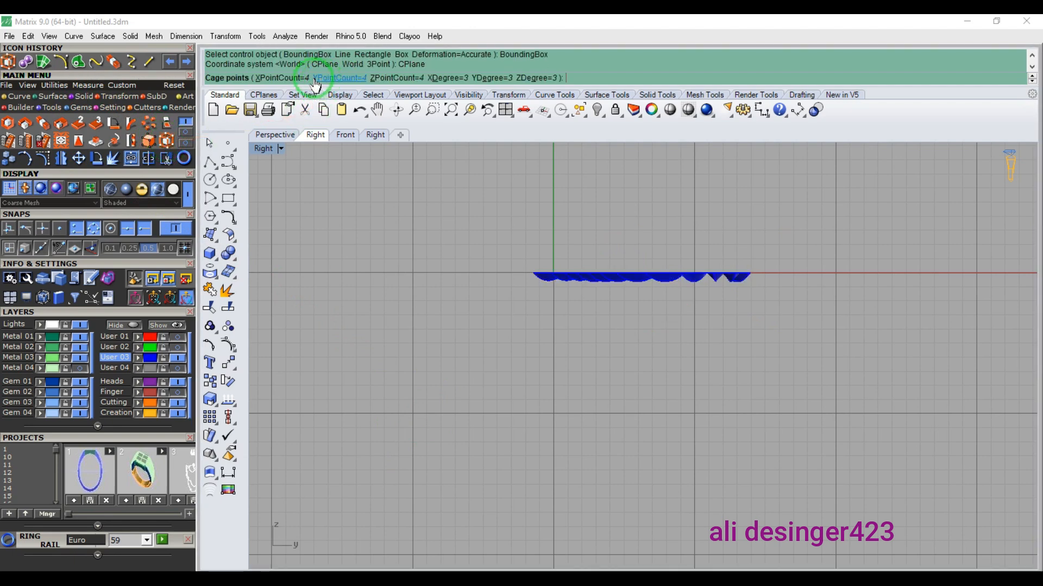
pyautogui.click(280, 78)
pyautogui.write('2')
pyautogui.press('Return')
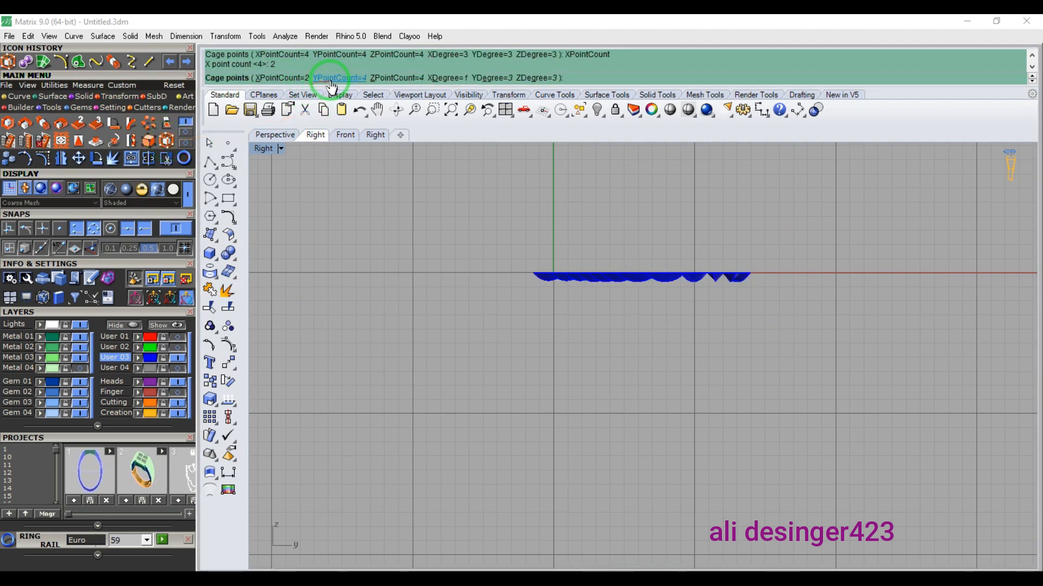
pyautogui.click(332, 80)
pyautogui.write('2')
pyautogui.press('Return')
pyautogui.click(381, 80)
pyautogui.write('2')
pyautogui.press('Return')
pyautogui.press('Return')
pyautogui.press('Return')
# - Select the two lower cage points at the heart's pointed end and turn off the object snaps
pyautogui.scroll(13, 549, 288)
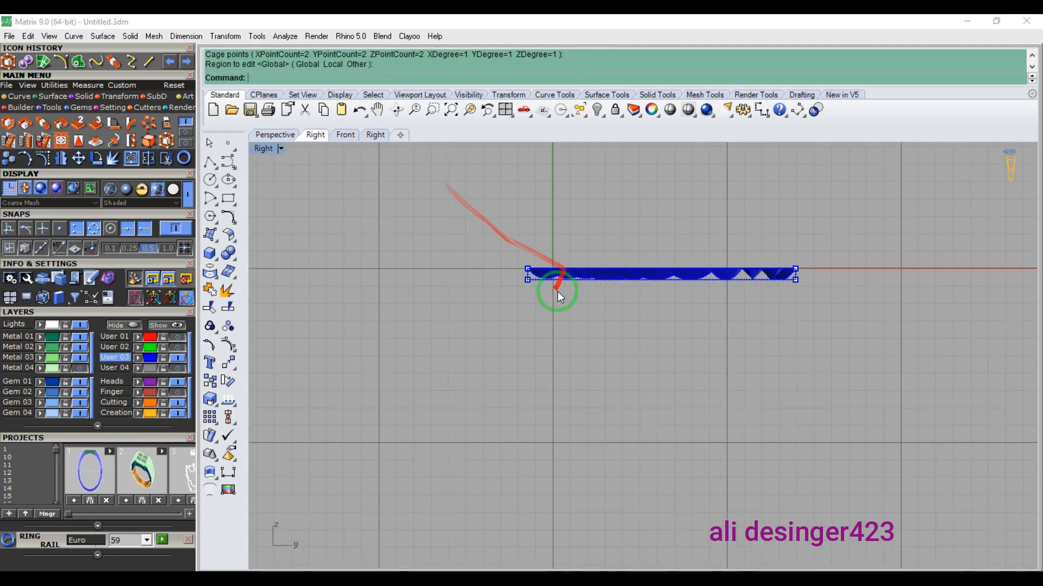
pyautogui.moveTo(471, 285); pyautogui.dragTo(523, 240)
pyautogui.scroll(8, 495, 259)
pyautogui.scroll(4, 497, 258)
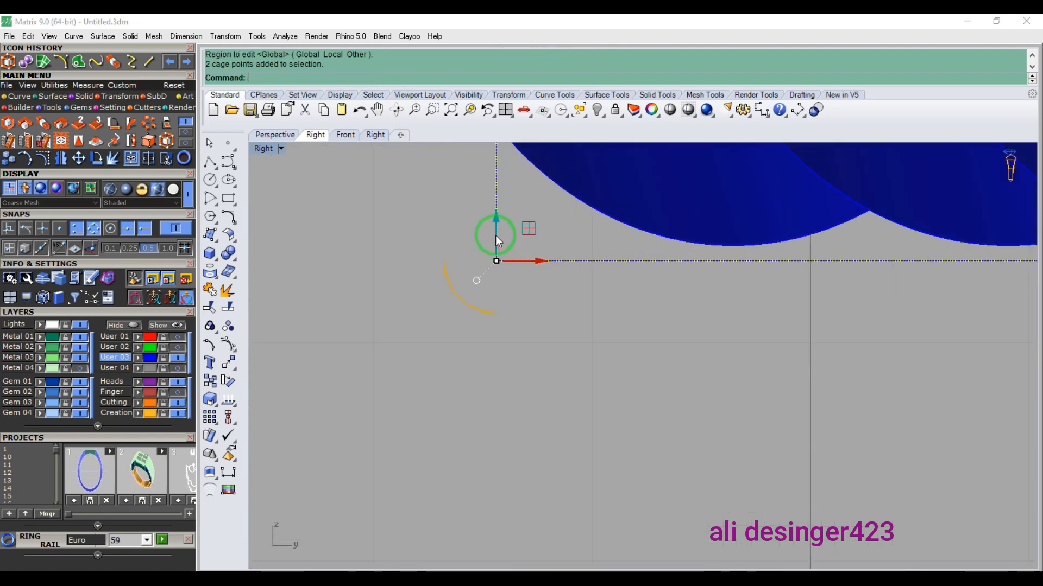
pyautogui.moveTo(495, 232); pyautogui.dragTo(479, 312, button='right')
pyautogui.click(170, 234)
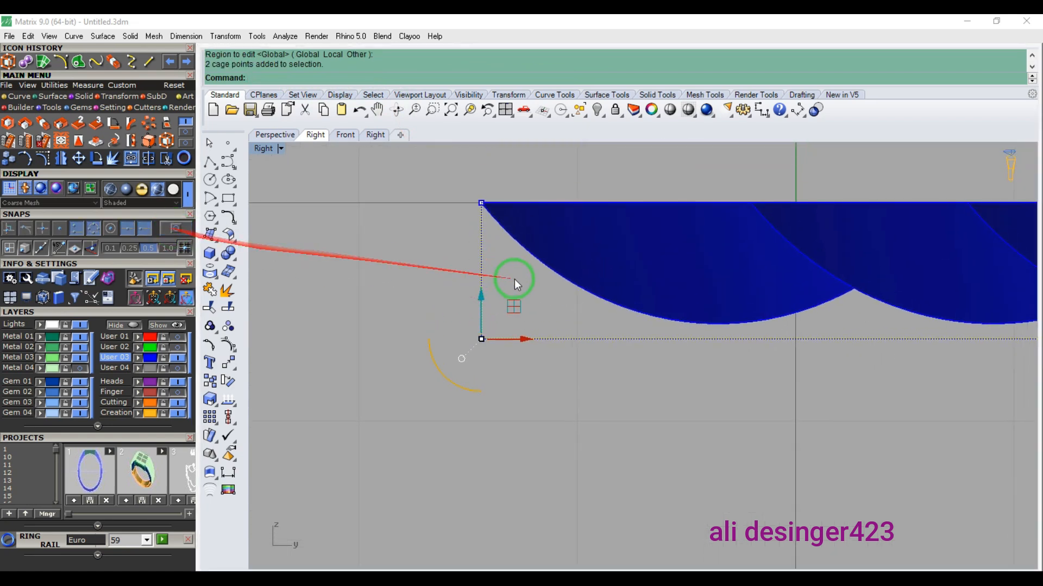
# - Try raising the selected cage points and deleting the cage, then undo both changes
pyautogui.moveTo(481, 296); pyautogui.dragTo(481, 287)
pyautogui.scroll(-4, 481, 291)
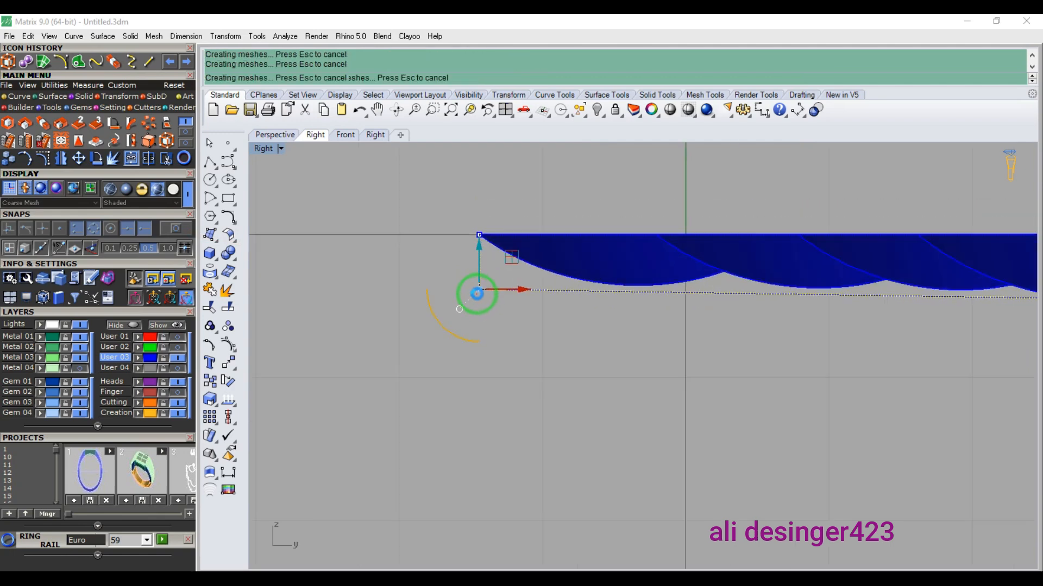
pyautogui.click(481, 292)
pyautogui.press('Delete')
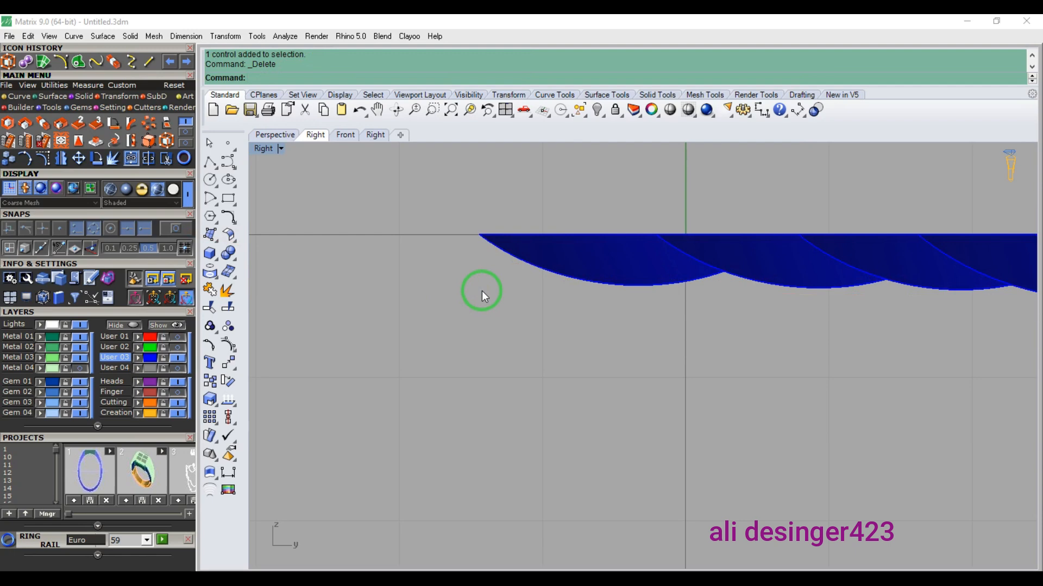
pyautogui.hotkey('ctrl', 'z')
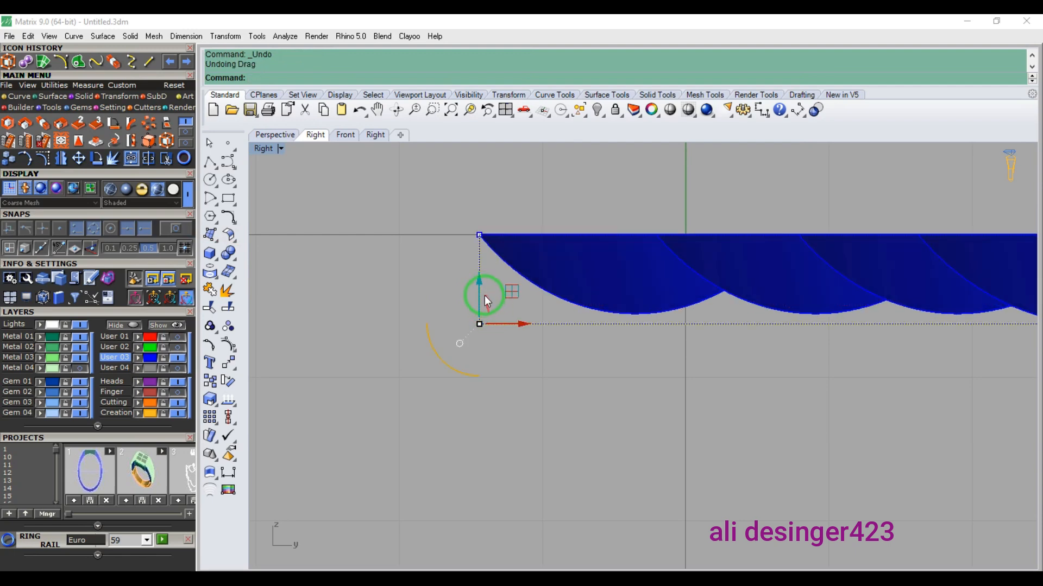
# - Raise the lower cage points slightly to make the leaves shallower towards the heart's tip, and delete the cage
pyautogui.scroll(3, 484, 295)
pyautogui.moveTo(475, 295); pyautogui.dragTo(474, 328)
pyautogui.click(474, 324)
pyautogui.press('Delete')
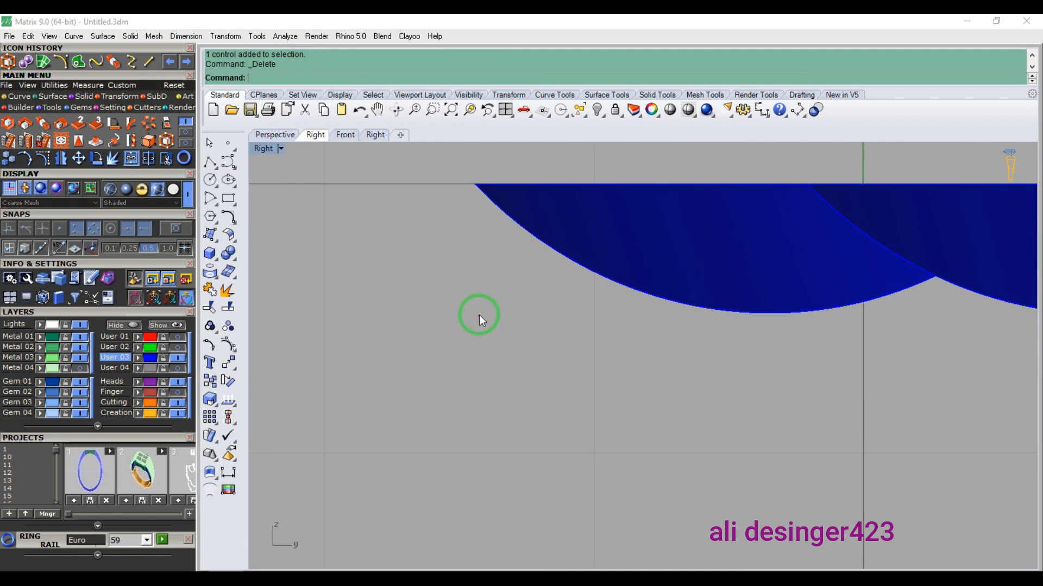
# - In the Perspective view, show the heart surface on the User 01 layer and split it with all the leaves
pyautogui.hotkey('ctrl', 'F1')
pyautogui.hotkey('ctrl', 'F4')
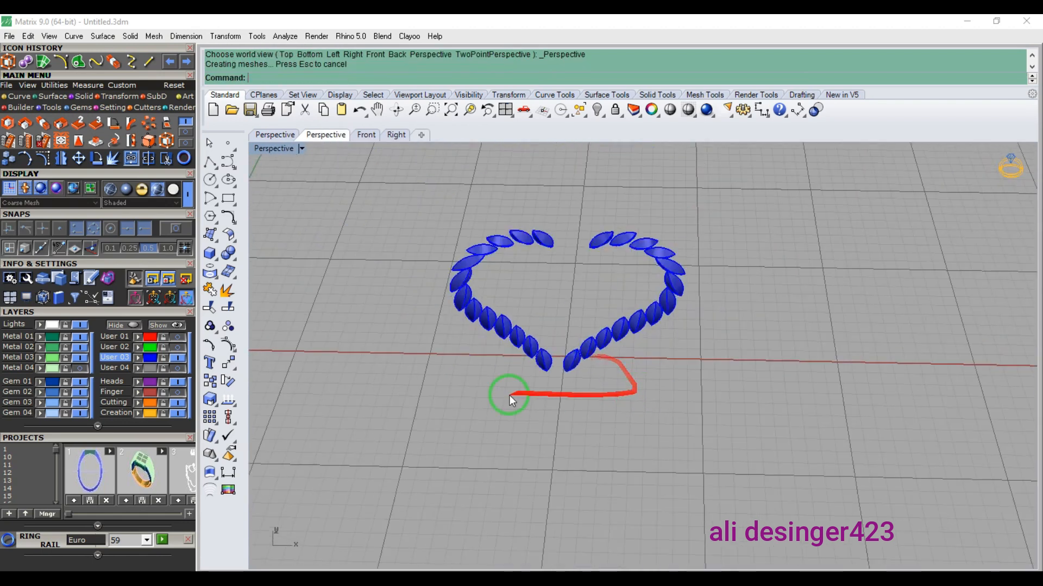
pyautogui.click(514, 301)
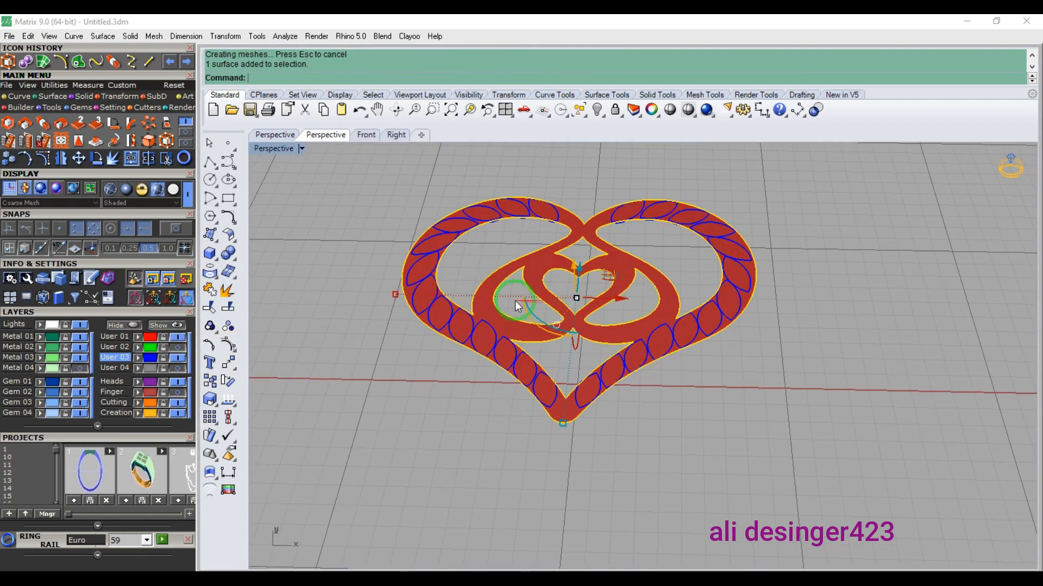
pyautogui.click(145, 163)
pyautogui.scroll(-2, 462, 296)
pyautogui.moveTo(380, 438); pyautogui.dragTo(792, 155)
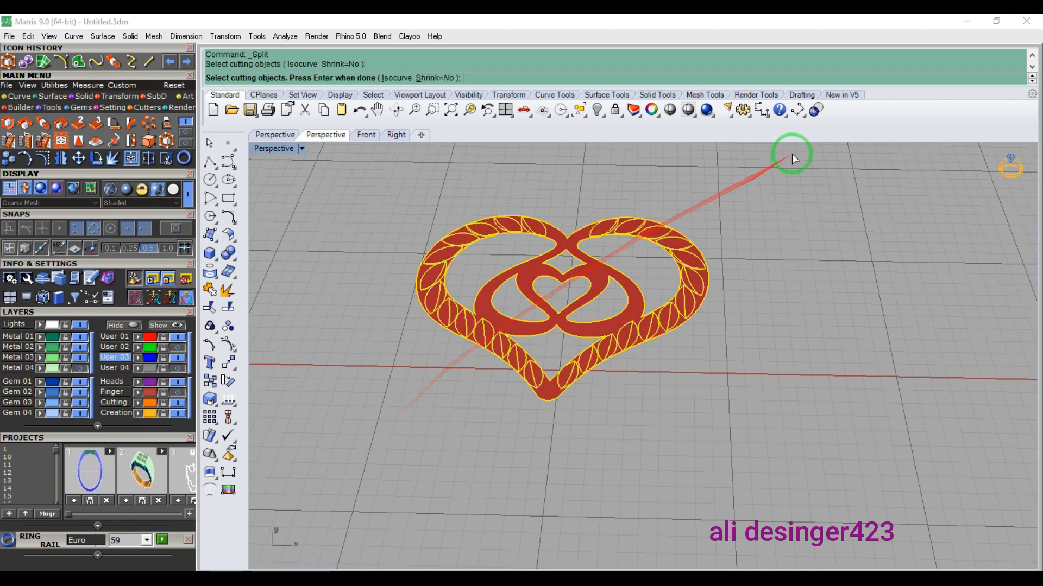
pyautogui.rightClick(744, 219)
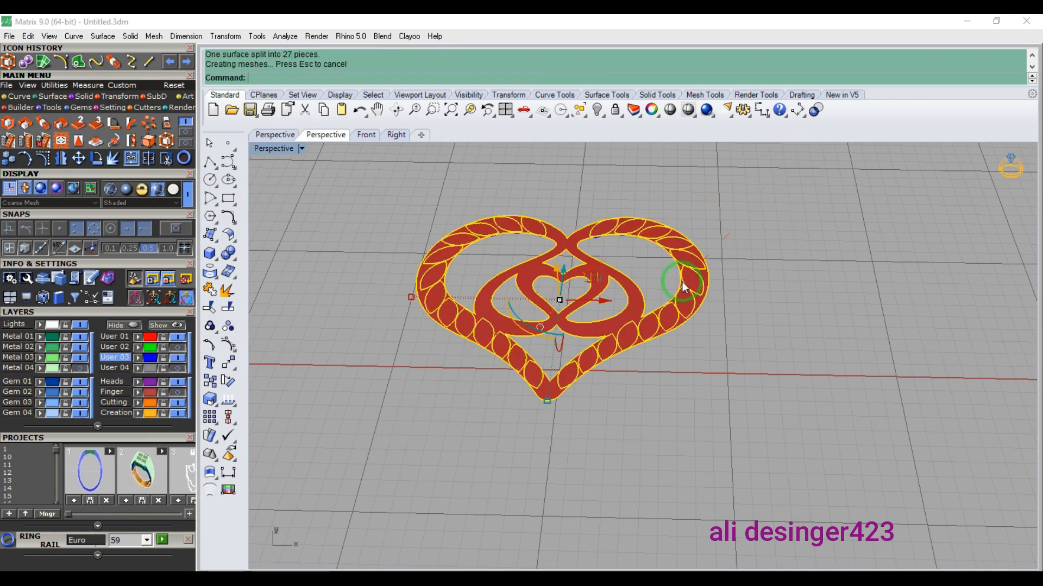
pyautogui.press('Escape')
# - Delete the seven split surface pieces covering the lowest leaves along the heart's right border
pyautogui.scroll(4, 571, 369)
pyautogui.click(562, 376)
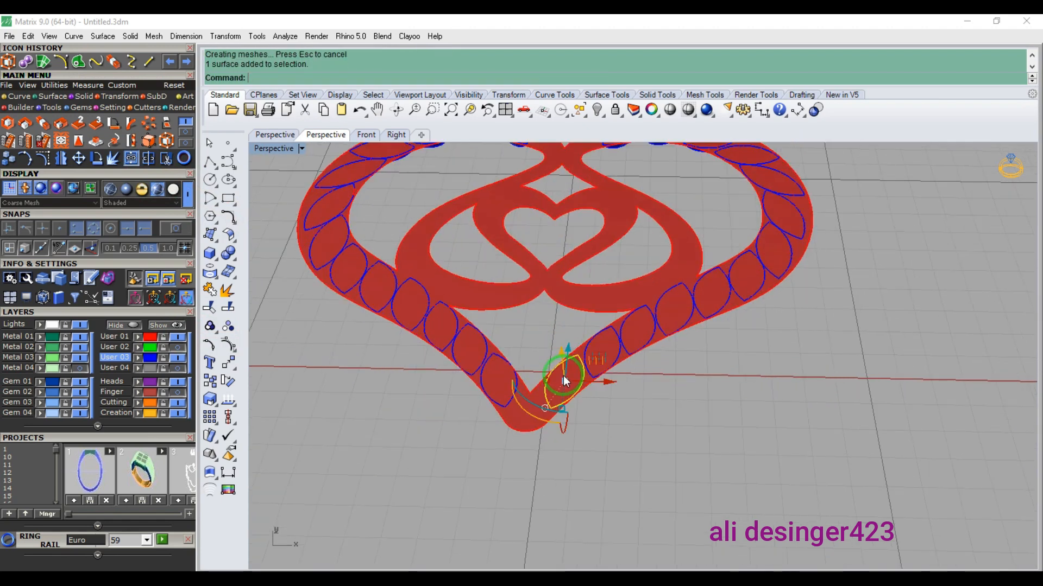
pyautogui.press('Delete')
pyautogui.click(603, 351)
pyautogui.press('Delete')
pyautogui.scroll(4, 626, 329)
pyautogui.click(635, 328)
pyautogui.press('Delete')
pyautogui.click(690, 297)
pyautogui.press('Delete')
pyautogui.click(748, 275)
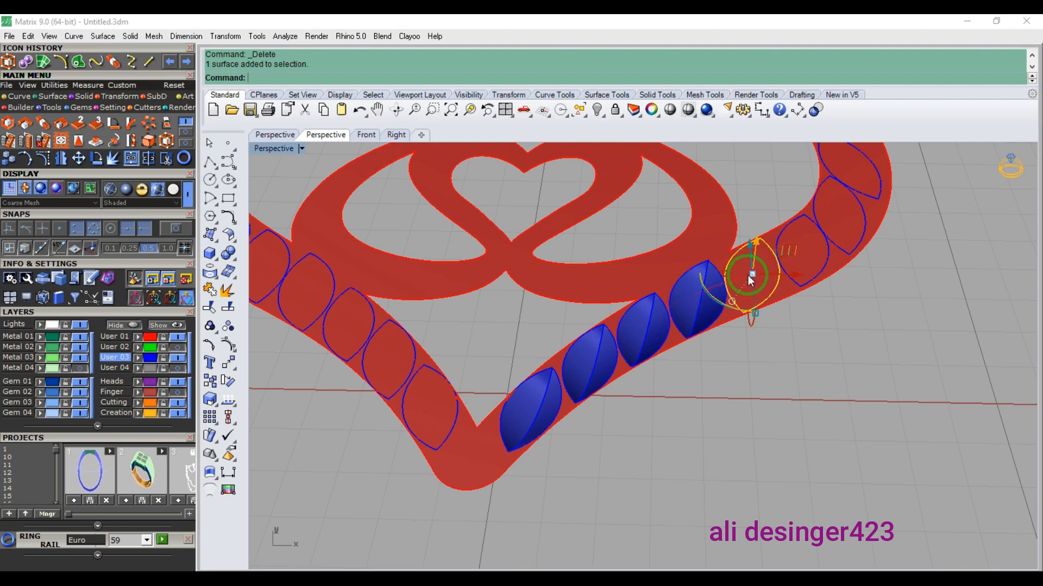
pyautogui.press('Delete')
pyautogui.click(795, 250)
pyautogui.press('Delete')
pyautogui.click(838, 220)
pyautogui.press('Delete')
# - Switch to the Top view, select all the leaves on the User 03 layer and hide them
pyautogui.hotkey('ctrl', 'F1')
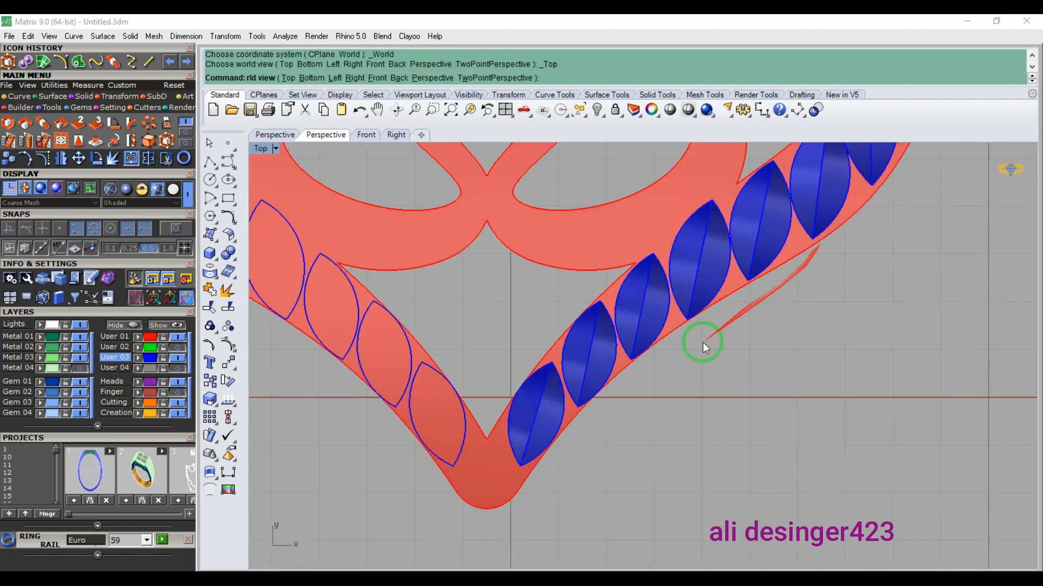
pyautogui.click(154, 359)
pyautogui.click(145, 402)
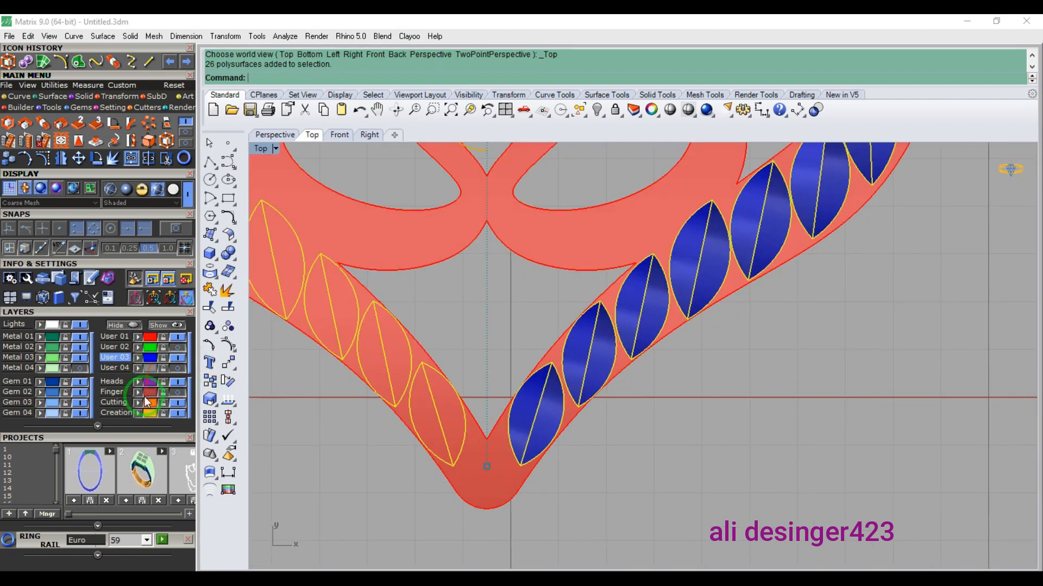
pyautogui.click(140, 414)
pyautogui.scroll(-6, 484, 462)
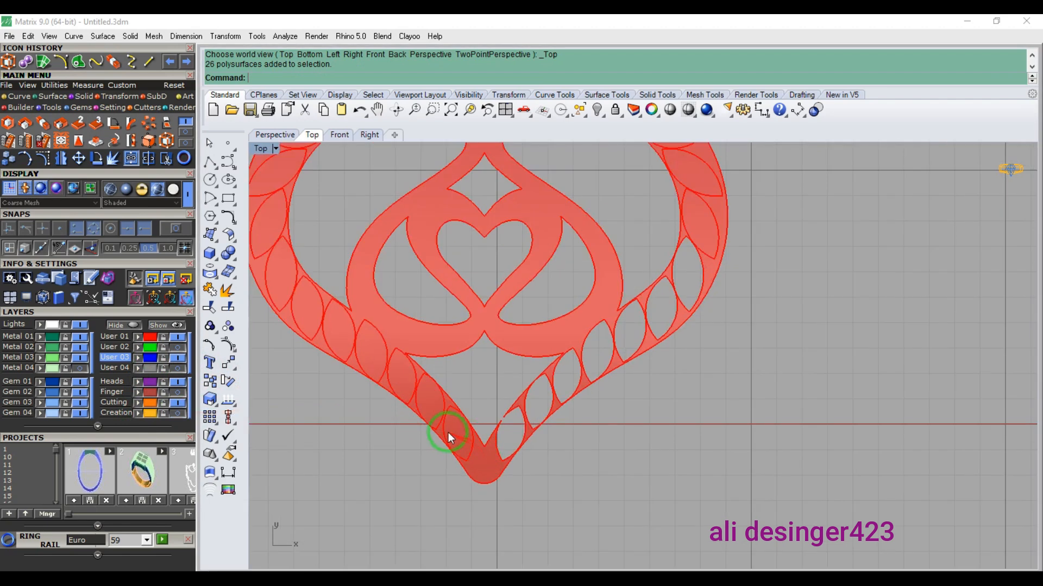
# - Delete the remaining leaf-shaped surface pieces from the left border and the upper lobes of the heart
pyautogui.moveTo(373, 481); pyautogui.dragTo(518, 328)
pyautogui.press('Delete')
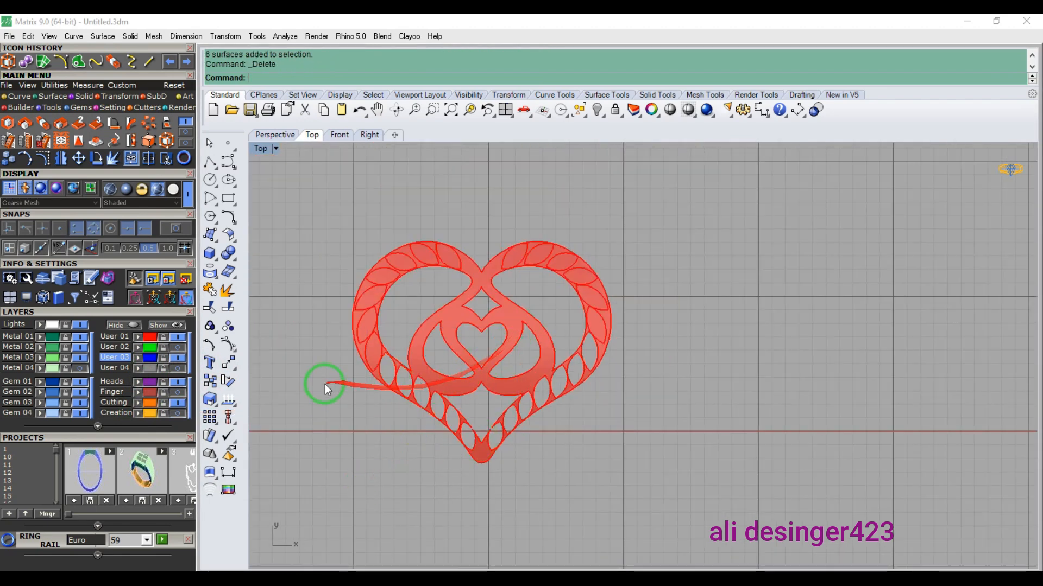
pyautogui.moveTo(322, 386); pyautogui.dragTo(632, 210)
pyautogui.press('Delete')
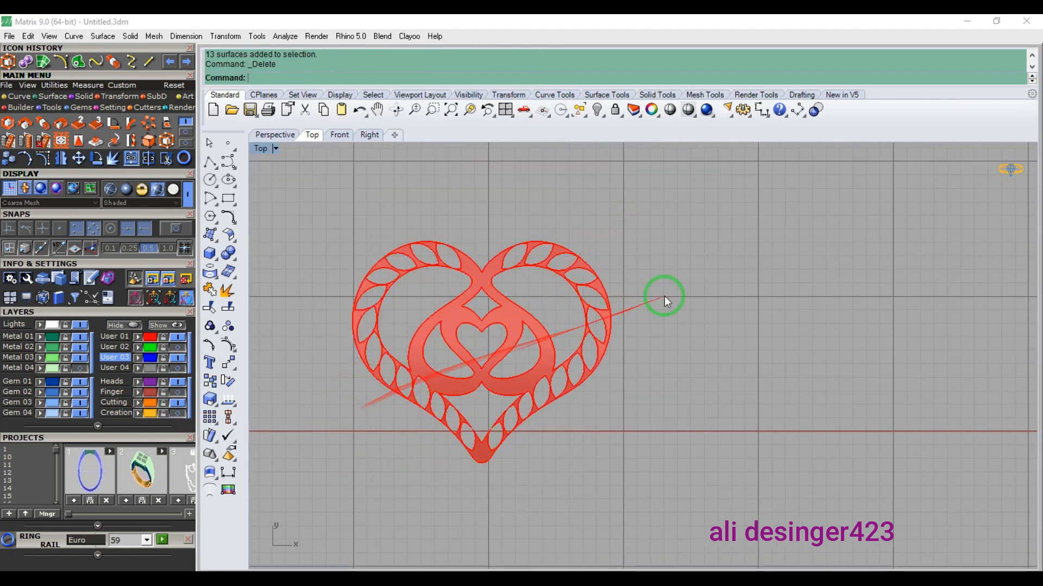
pyautogui.press('Delete')
# - Join the cut heart surface and all the leaves into one polysurface and inspect it in the Perspective view
pyautogui.moveTo(635, 228); pyautogui.dragTo(341, 479)
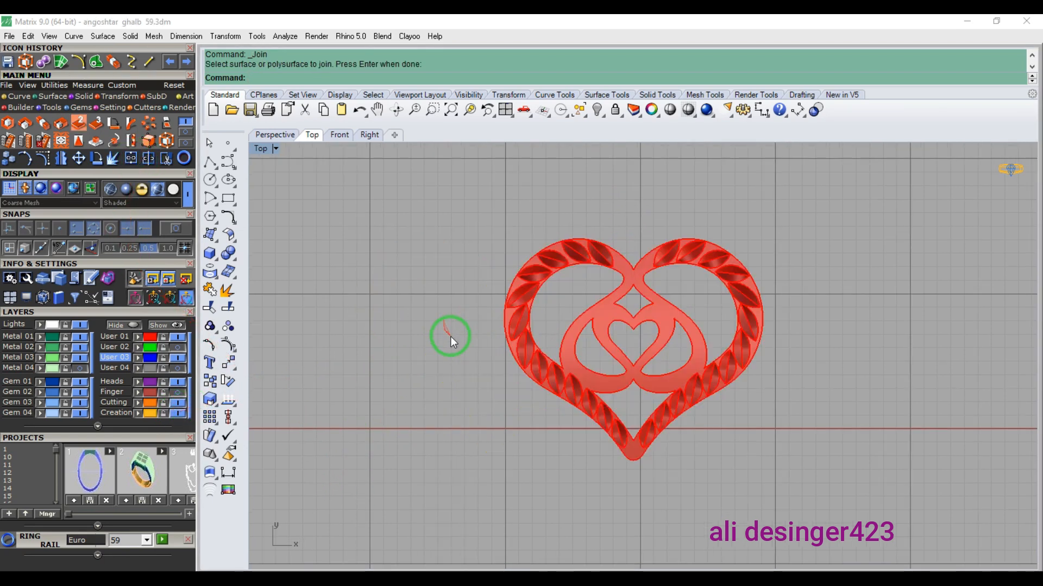
pyautogui.moveTo(450, 337); pyautogui.dragTo(421, 348, button='right')
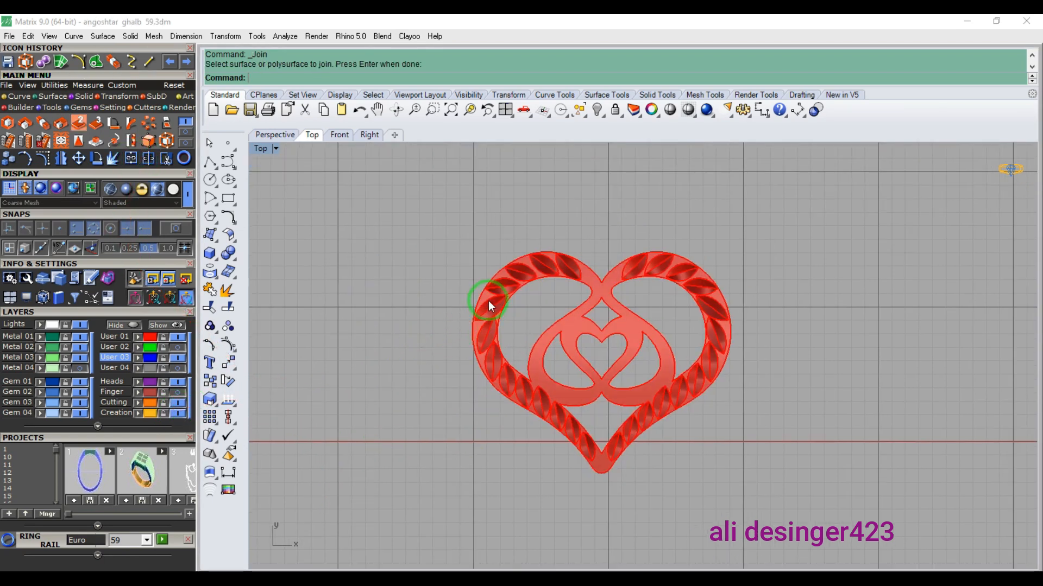
pyautogui.scroll(3, 488, 299)
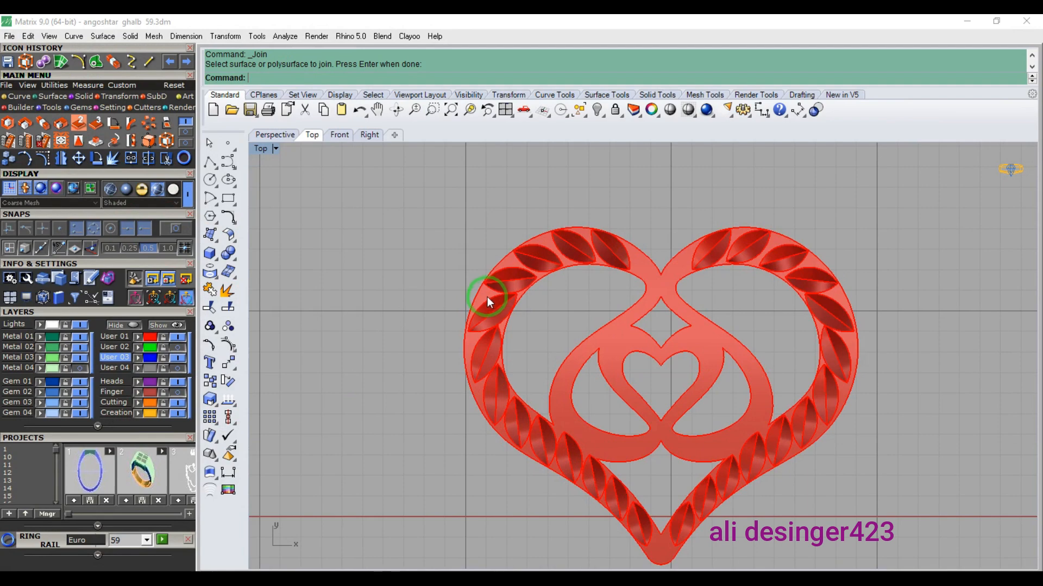
pyautogui.hotkey('ctrl', 'F1')
pyautogui.hotkey('ctrl', 'F4')
pyautogui.moveTo(501, 358); pyautogui.dragTo(549, 360, button='right')
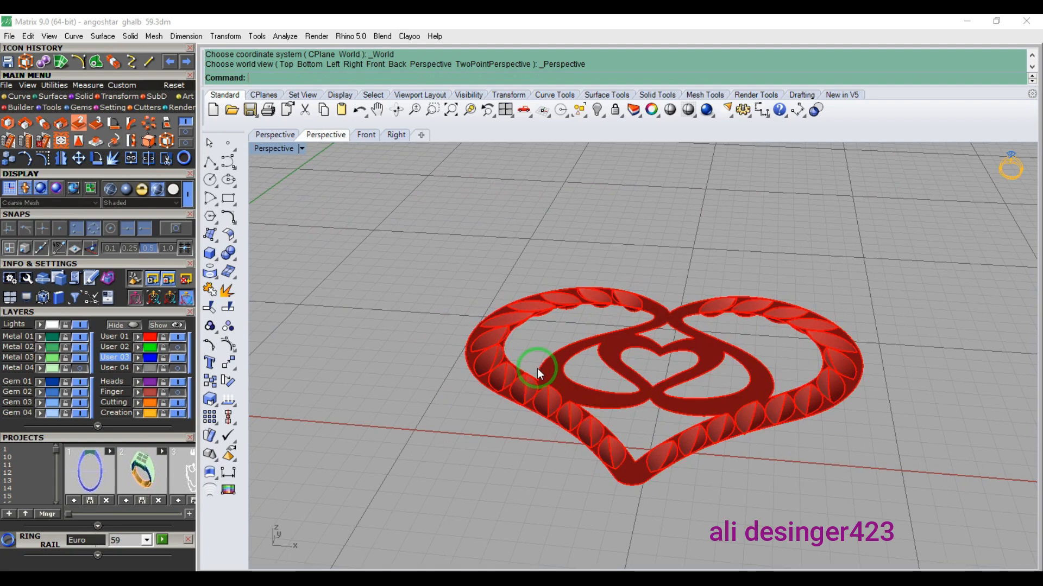
pyautogui.scroll(2, 516, 378)
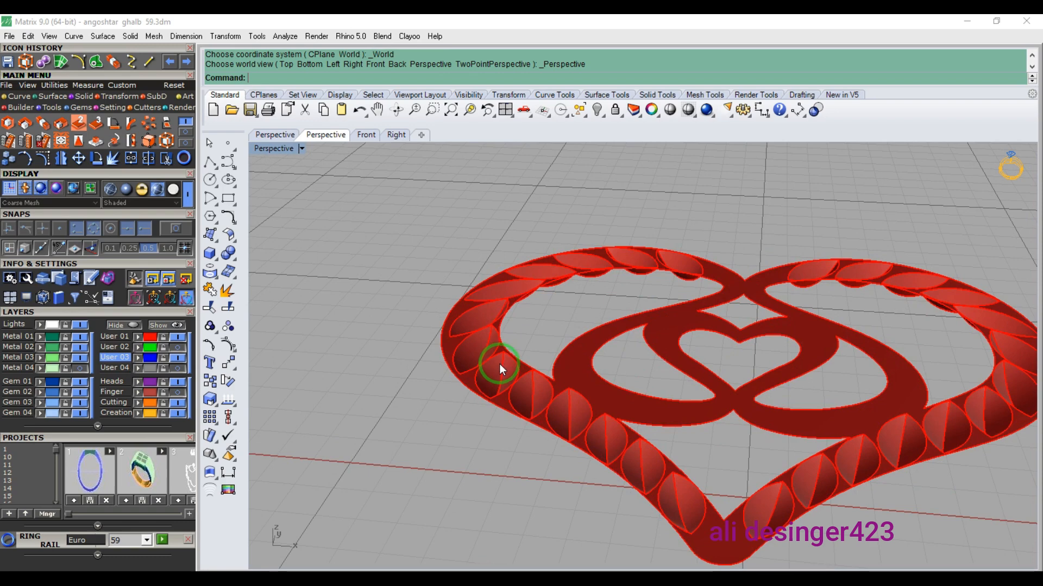
# - Offset the joined heart polysurface as a solid by 0.25 with round corners and the direction flipped downwards
pyautogui.click(499, 364)
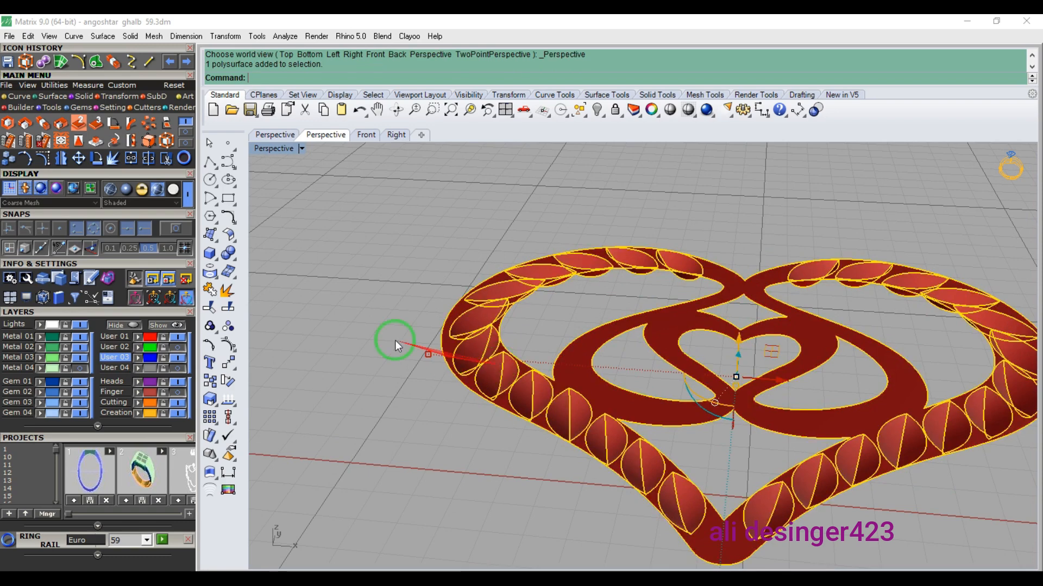
pyautogui.click(53, 96)
pyautogui.click(113, 122)
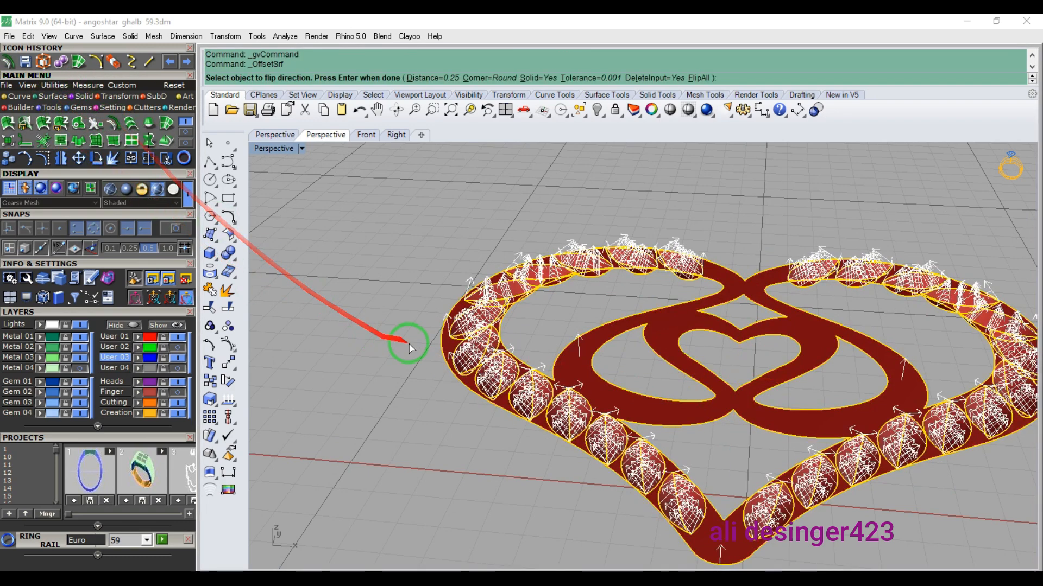
pyautogui.click(442, 353)
pyautogui.scroll(3, 457, 342)
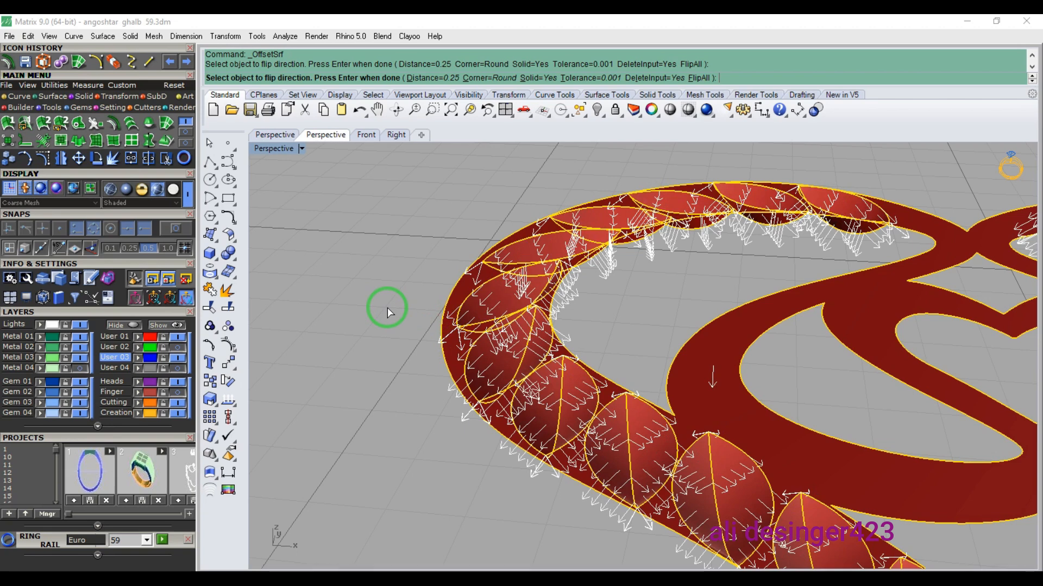
pyautogui.scroll(-3, 399, 285)
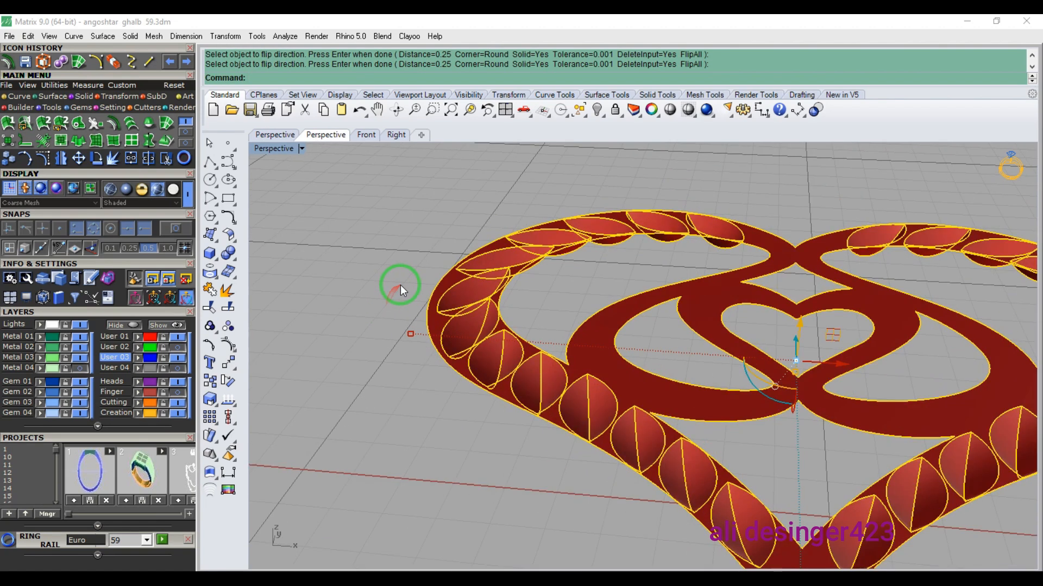
# - Hide the User 01 layer and show the heart outline curves on the User 02 layer
pyautogui.click(162, 350)
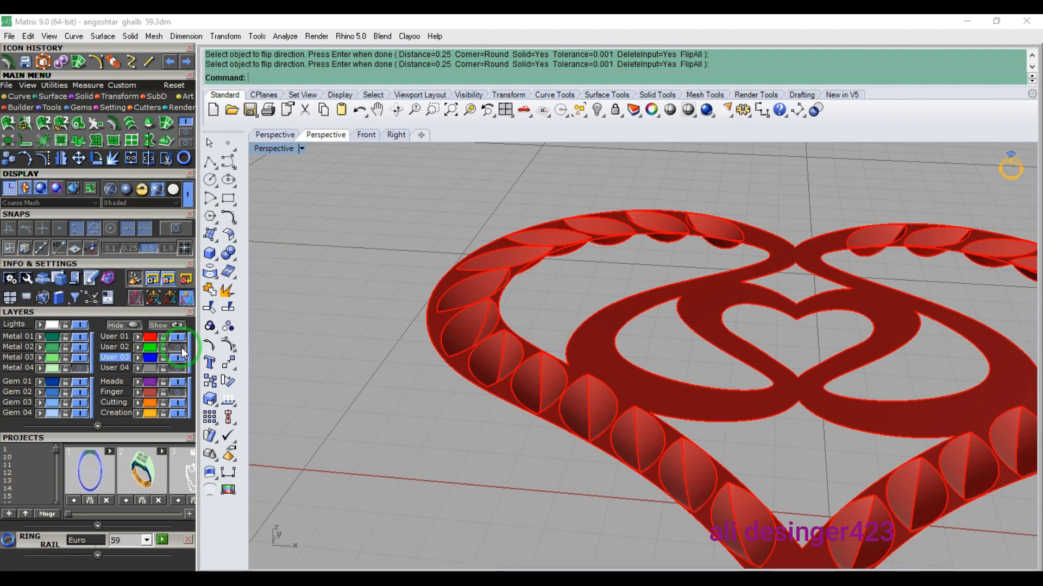
pyautogui.click(179, 337)
pyautogui.click(181, 347)
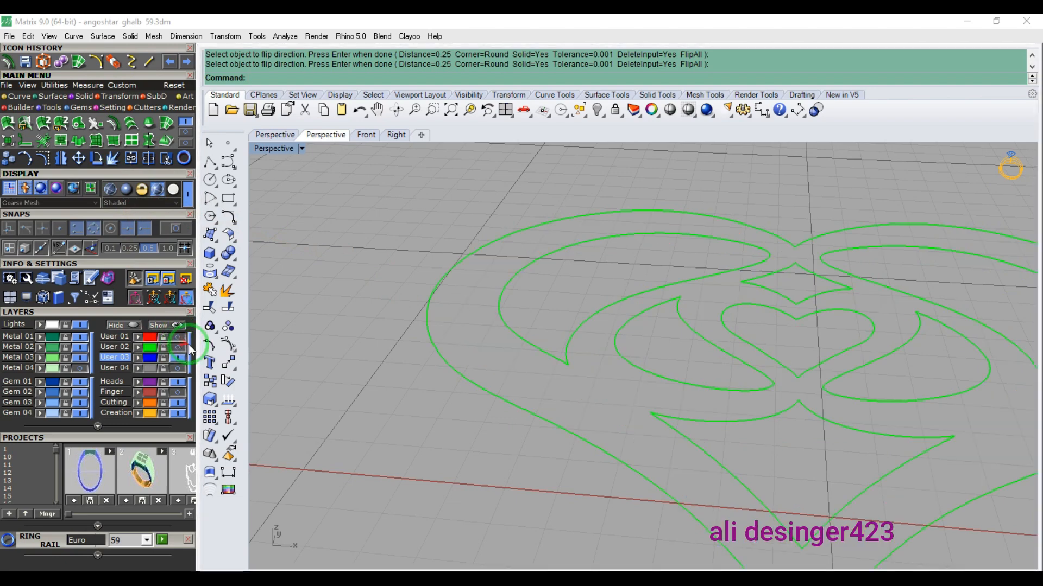
# - Select all eight heart outline curves and create a planar surface from them
pyautogui.scroll(-5, 399, 290)
pyautogui.moveTo(472, 298); pyautogui.dragTo(582, 326, button='right')
pyautogui.moveTo(834, 203); pyautogui.dragTo(381, 482)
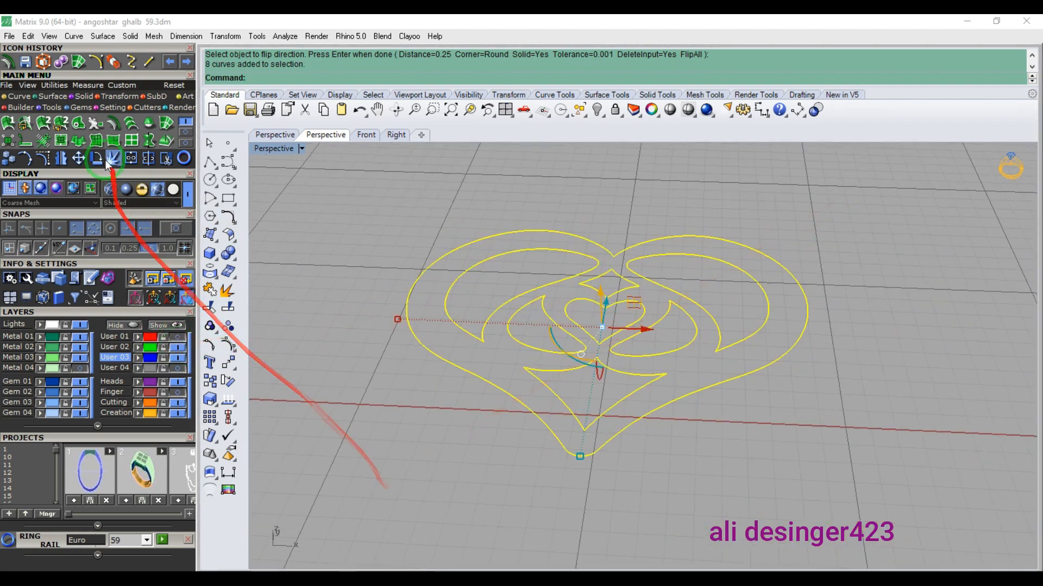
pyautogui.click(80, 138)
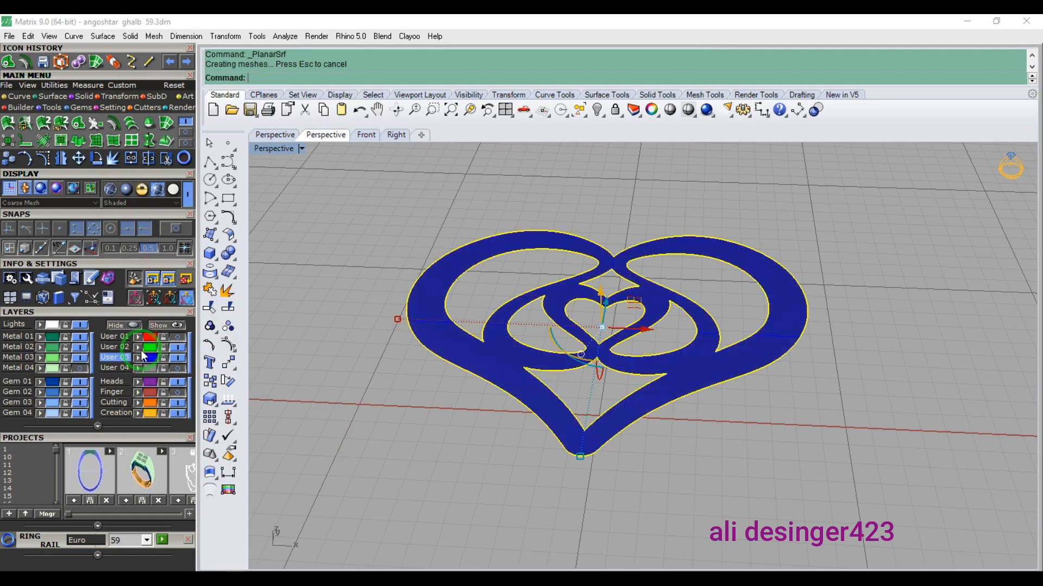
# - Hide the User 02 layer and offset the planar heart surface as a solid by 2.2 with the direction flipped downwards
pyautogui.click(178, 347)
pyautogui.click(448, 341)
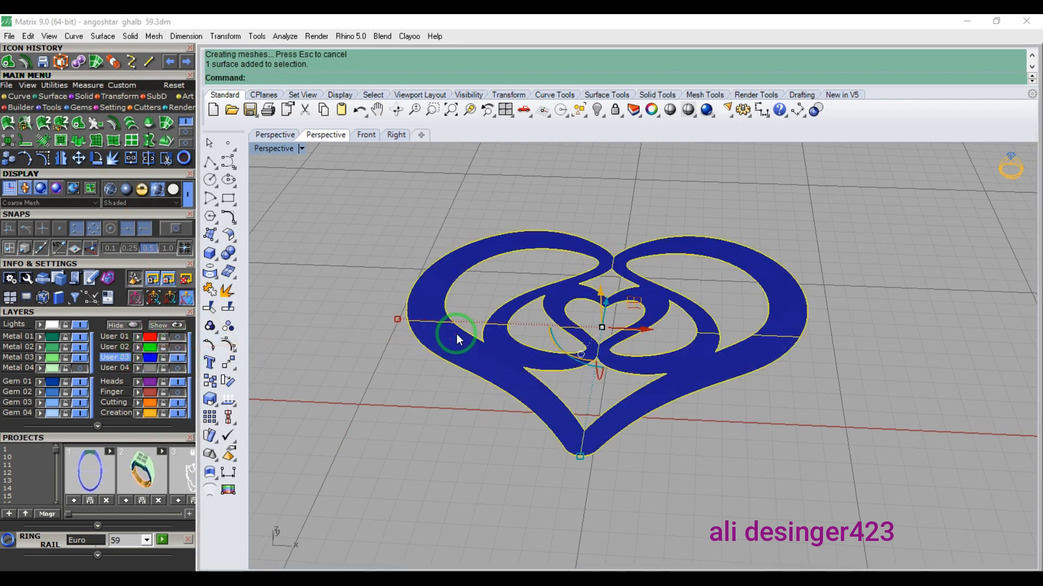
pyautogui.press('F6')
pyautogui.click(112, 123)
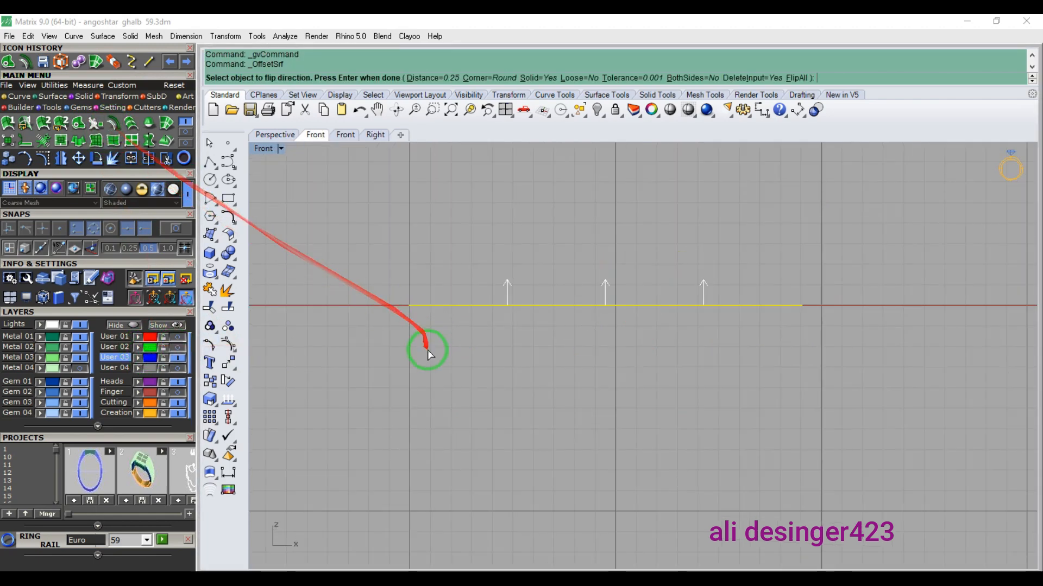
pyautogui.click(796, 78)
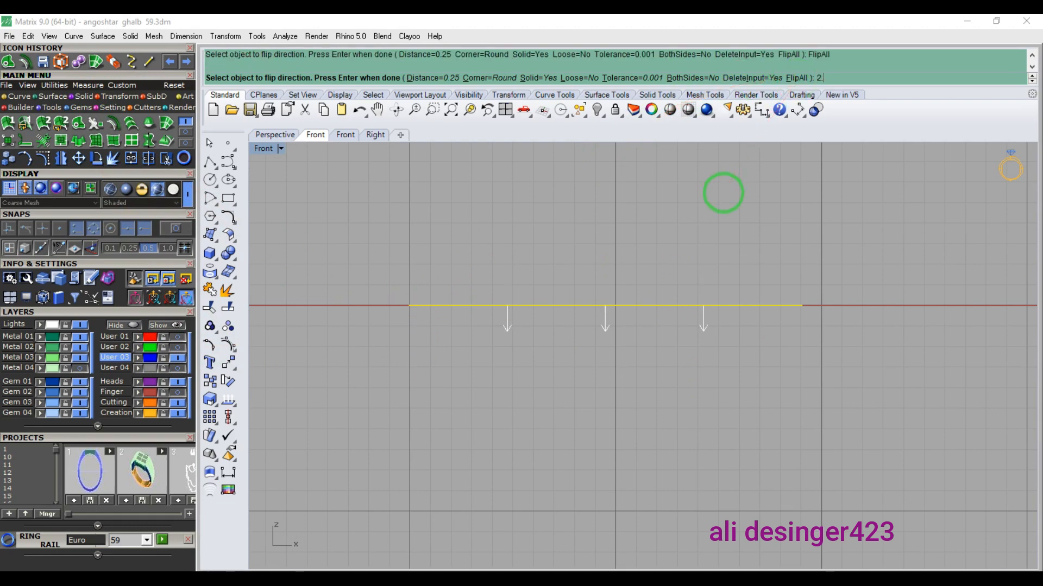
pyautogui.write('2.2')
pyautogui.press('Return')
pyautogui.press('Return')
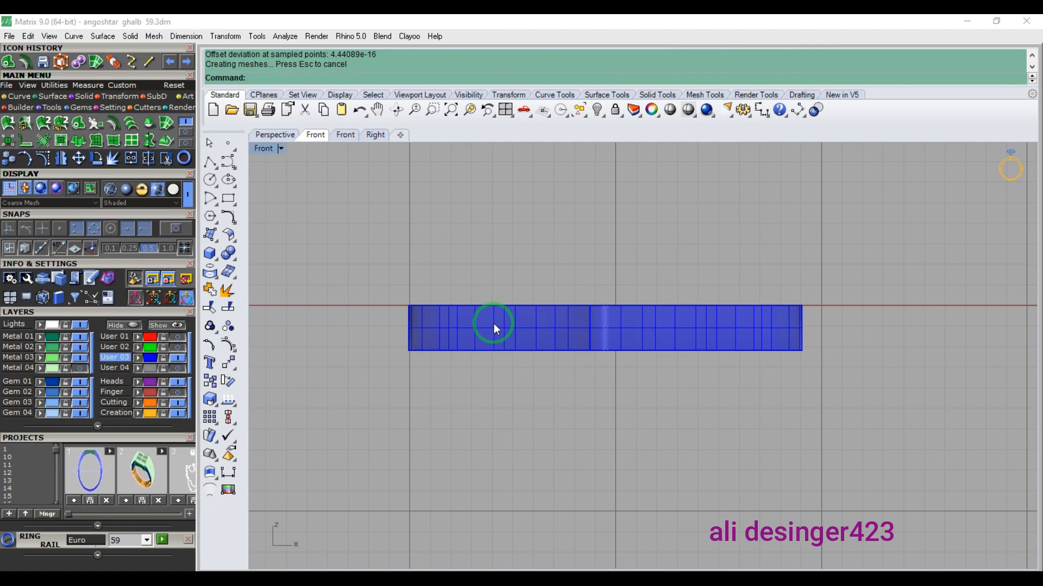
# - Turn off the surface isocurve display for the thickened heart solid in its object properties
pyautogui.hotkey('ctrl', 'F4')
pyautogui.moveTo(519, 319); pyautogui.dragTo(610, 361, button='right')
pyautogui.moveTo(669, 235); pyautogui.dragTo(610, 309)
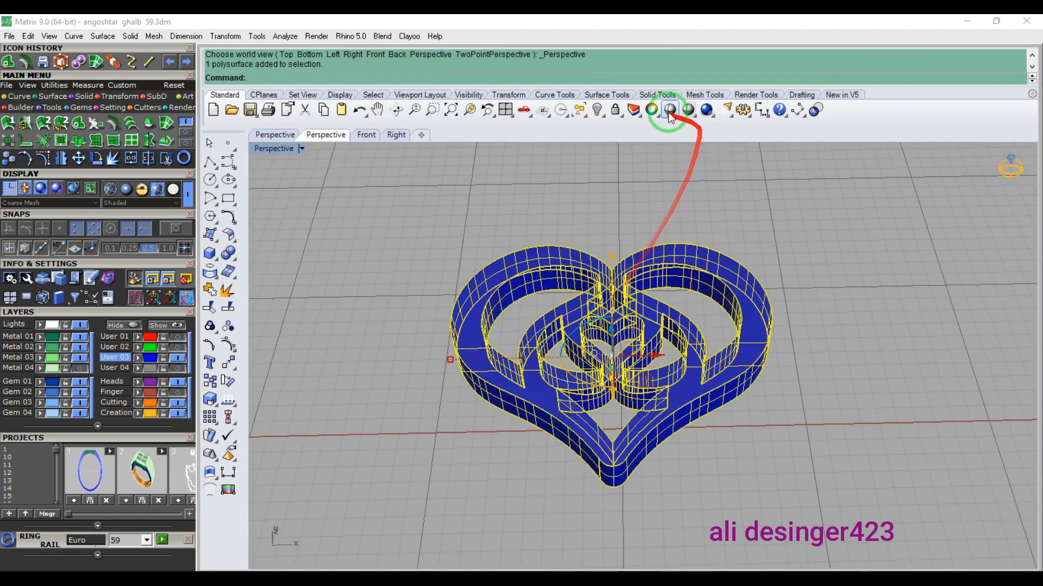
pyautogui.click(652, 110)
pyautogui.click(323, 446)
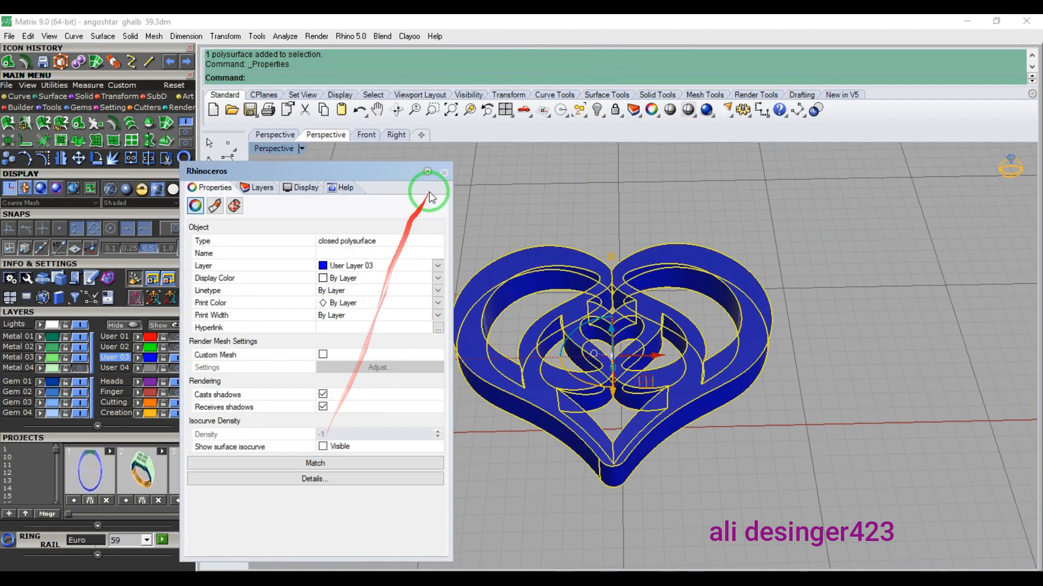
pyautogui.click(444, 172)
# - Explode the heart solid, delete its top face and show the User 01 layer
pyautogui.click(487, 295)
pyautogui.scroll(2, 471, 305)
pyautogui.click(471, 304)
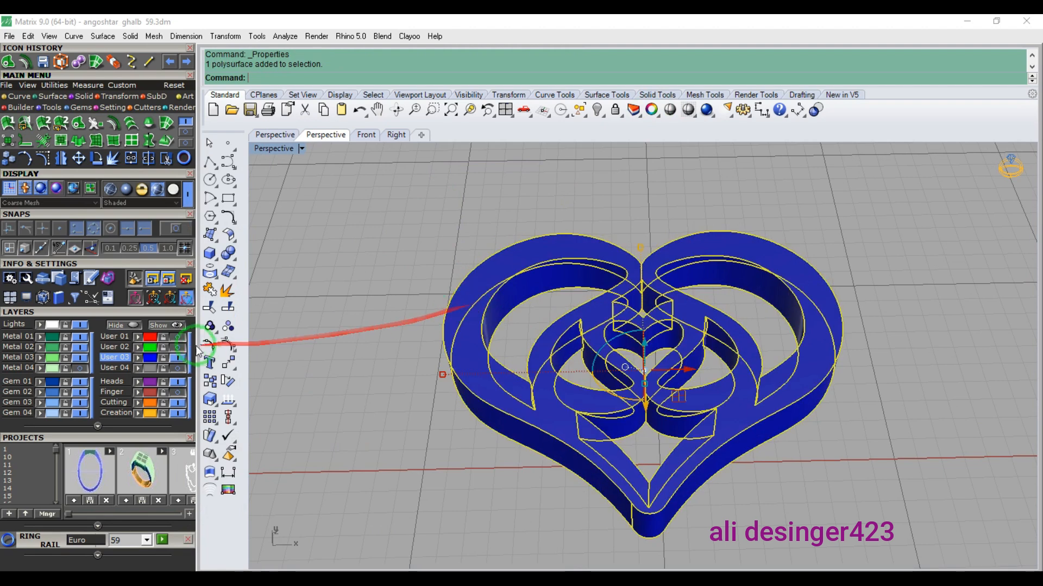
pyautogui.click(113, 159)
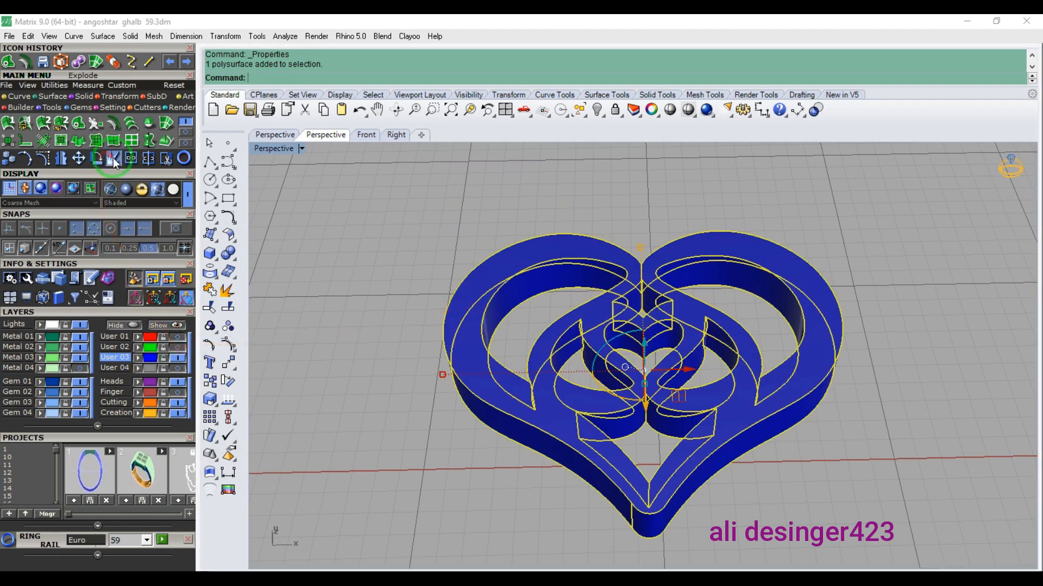
pyautogui.click(494, 377)
pyautogui.press('Delete')
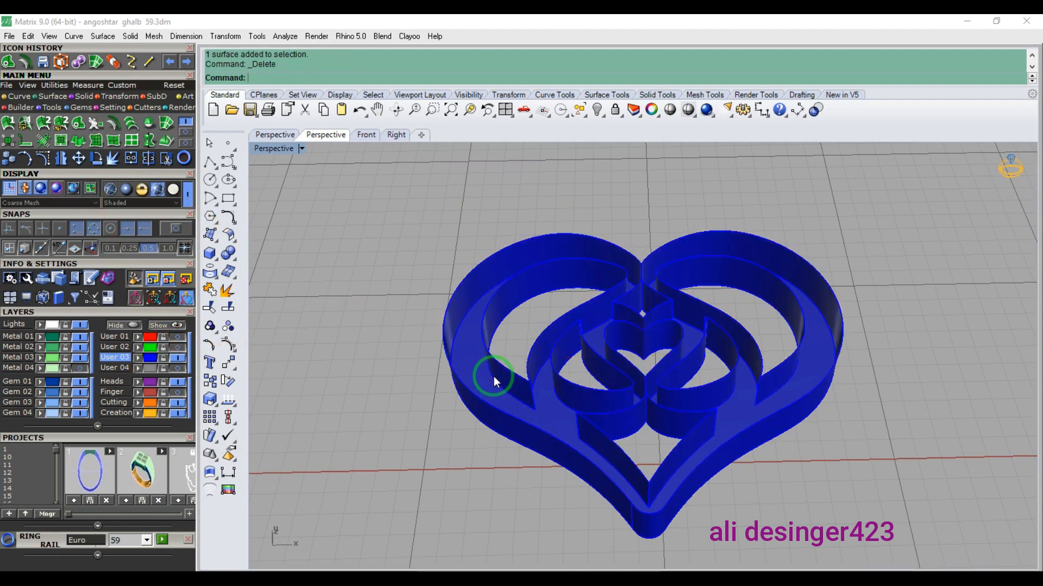
pyautogui.click(178, 336)
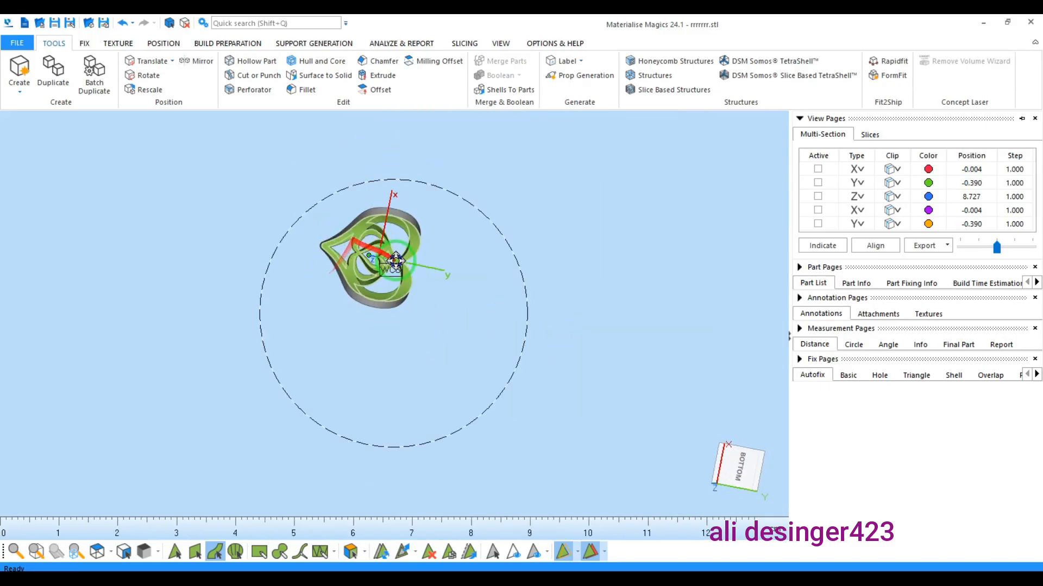
# - In Materialise Magics, hollow the heart part as a shell with a 0.5 mm wall thickness and a 0.020 mm detail size
pyautogui.moveTo(396, 261); pyautogui.dragTo(413, 454, button='right')
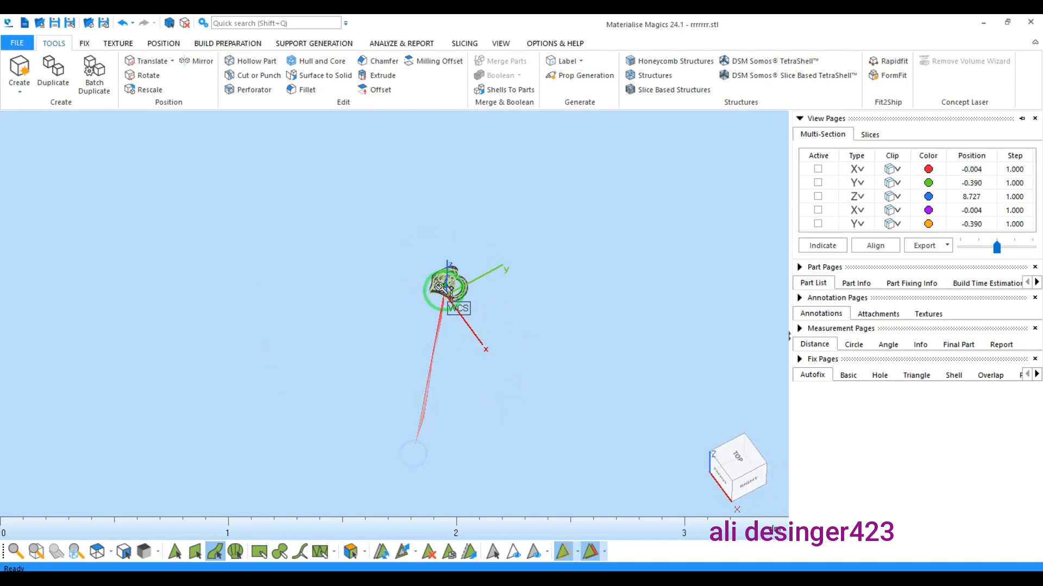
pyautogui.moveTo(444, 288)
pyautogui.mouseDown(button='right')
pyautogui.moveTo(428, 412)
pyautogui.moveTo(533, 277)
pyautogui.moveTo(484, 287)
pyautogui.moveTo(433, 329)
pyautogui.moveTo(437, 250)
pyautogui.moveTo(444, 272)
pyautogui.mouseUp(button='right')
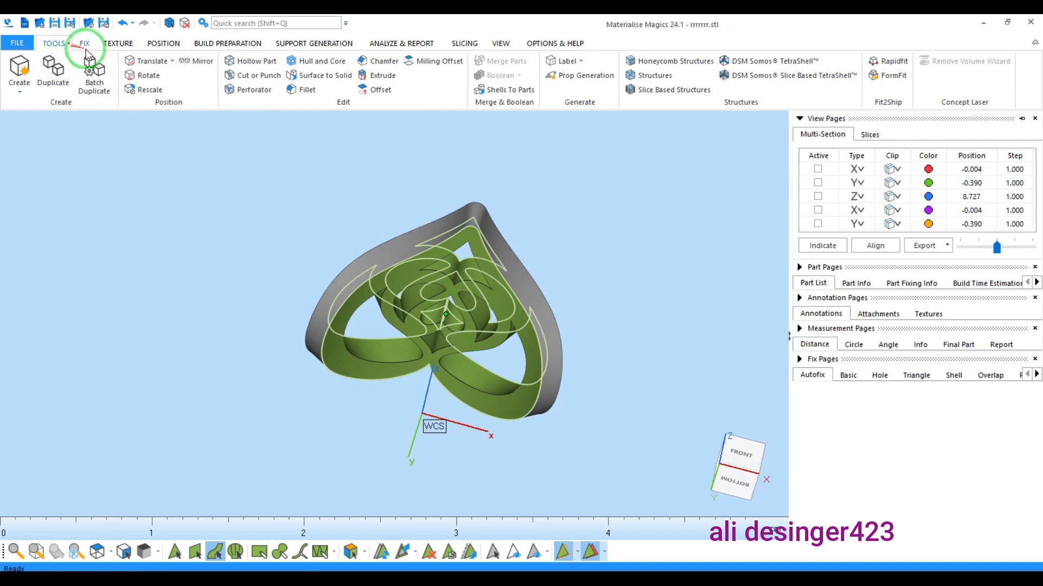
pyautogui.click(257, 63)
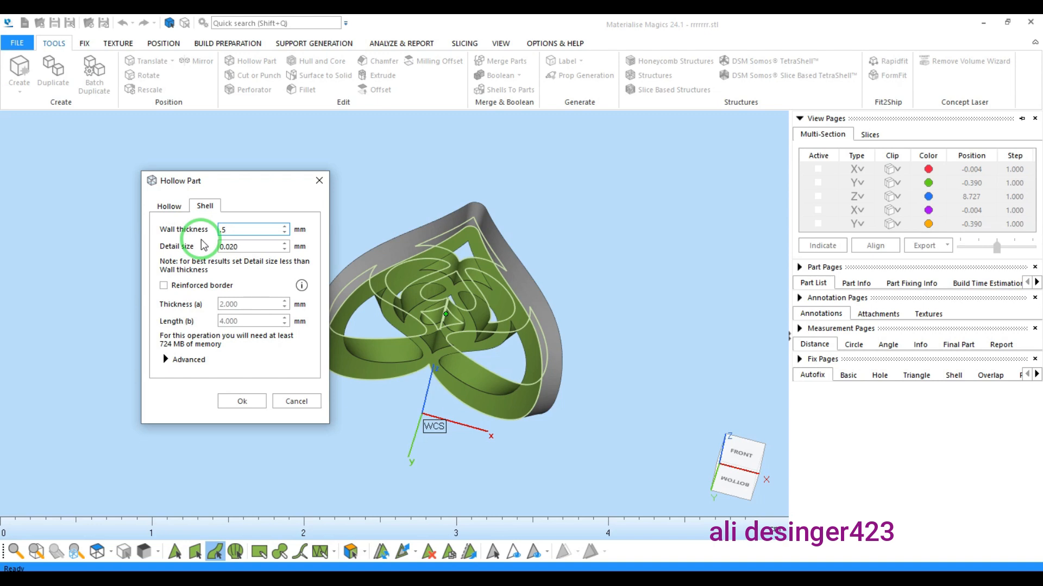
pyautogui.press('Return')
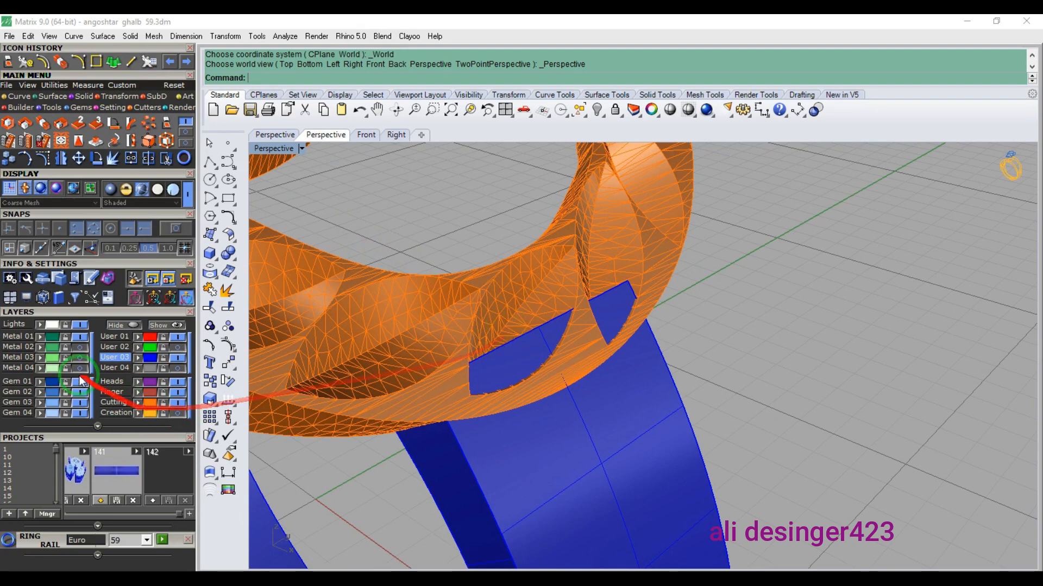
# - Back in Matrix, show the Metal 02 layer and undo the last drag of the orange heart mesh
pyautogui.click(80, 348)
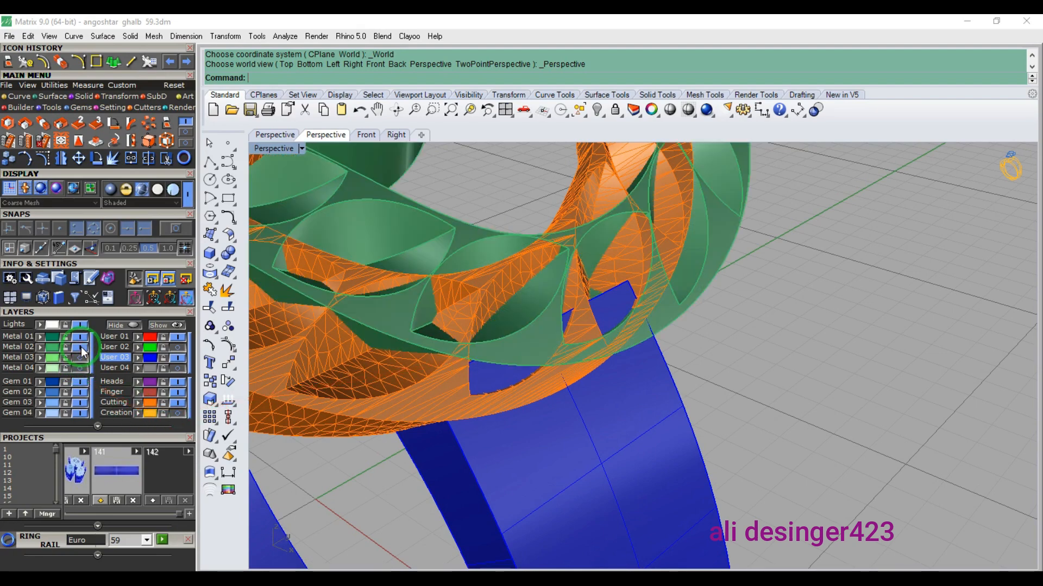
pyautogui.press('F3')
pyautogui.scroll(-5, 569, 402)
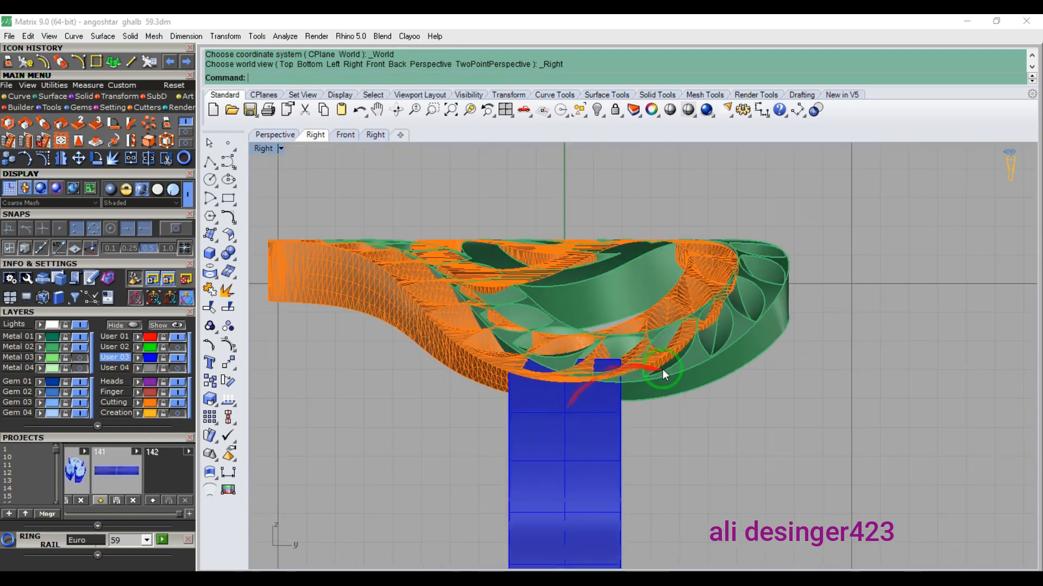
pyautogui.hotkey('ctrl', 'z')
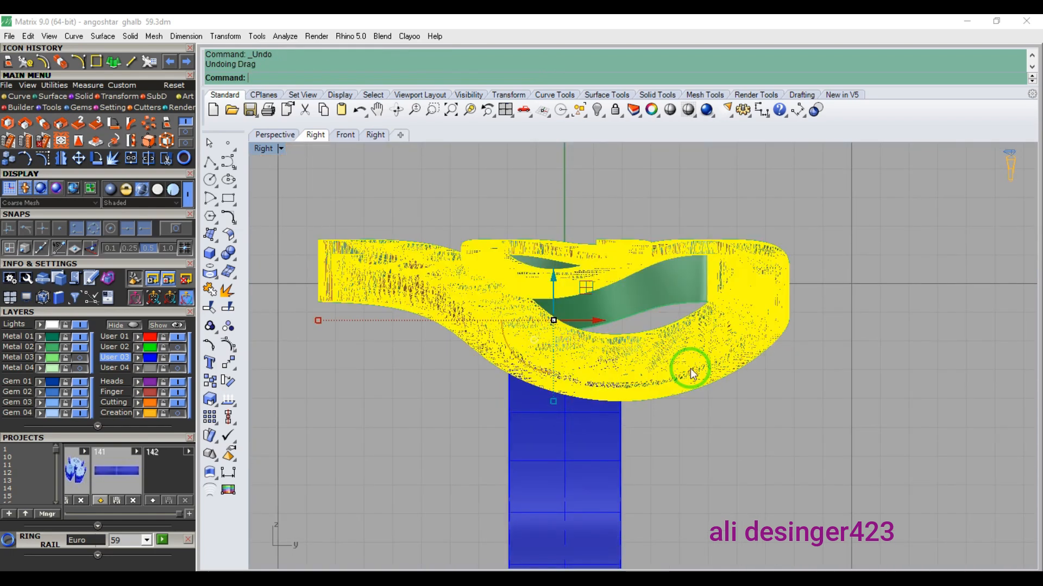
# - Select the heart mesh and the heart polysurface and move them together in the negative Y direction over the ring band
pyautogui.press('Escape')
pyautogui.moveTo(847, 253); pyautogui.dragTo(347, 287)
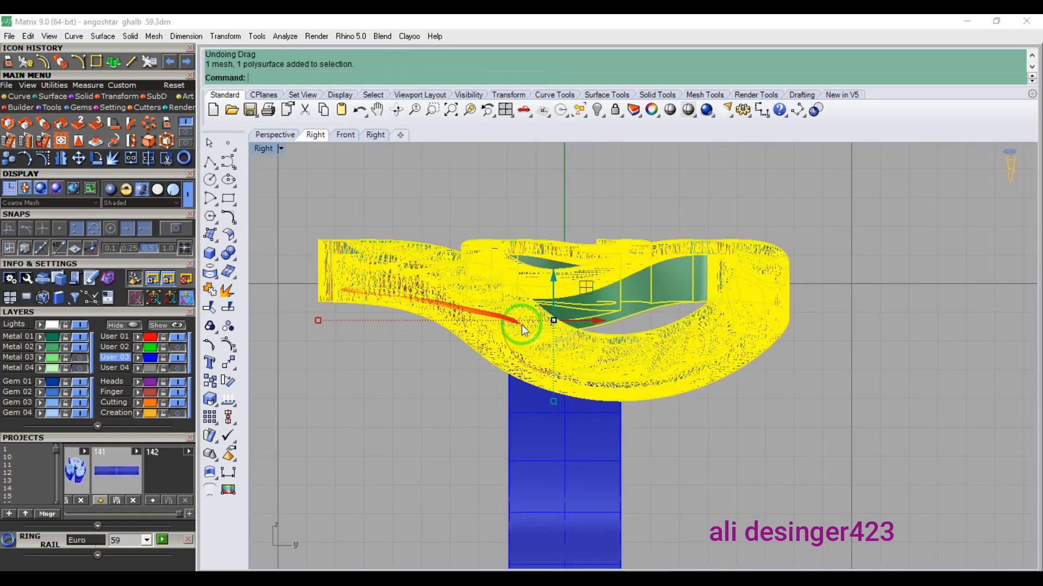
pyautogui.scroll(6, 579, 363)
pyautogui.moveTo(722, 355); pyautogui.dragTo(622, 347)
pyautogui.scroll(-6, 648, 358)
pyautogui.press('Escape')
# - Save the ring model file angoshtar ghalb 59.3dm
pyautogui.hotkey('ctrl', 'F1')
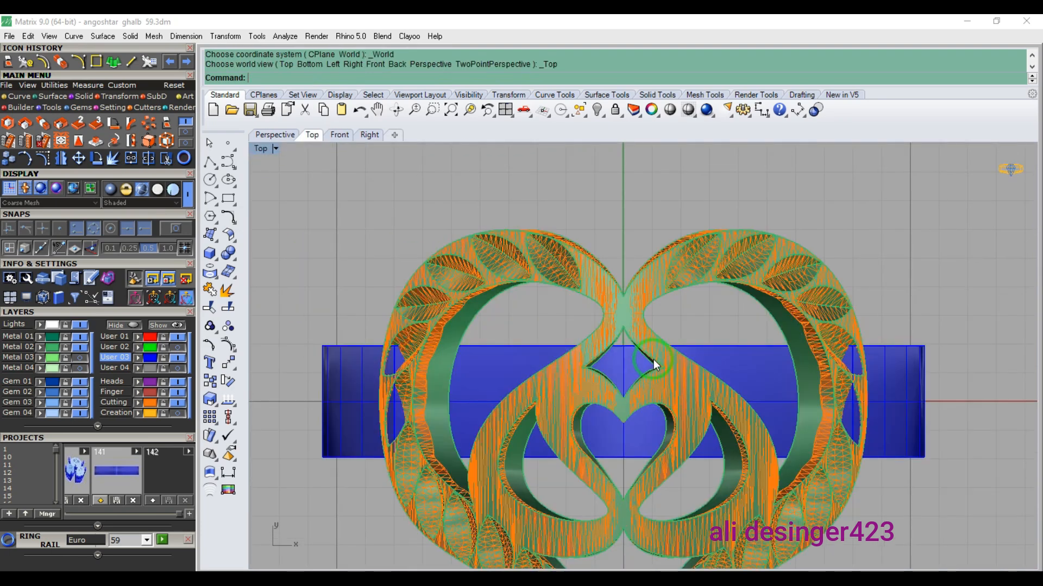
pyautogui.hotkey('ctrl', 'F3')
pyautogui.moveTo(674, 377); pyautogui.dragTo(673, 354, button='right')
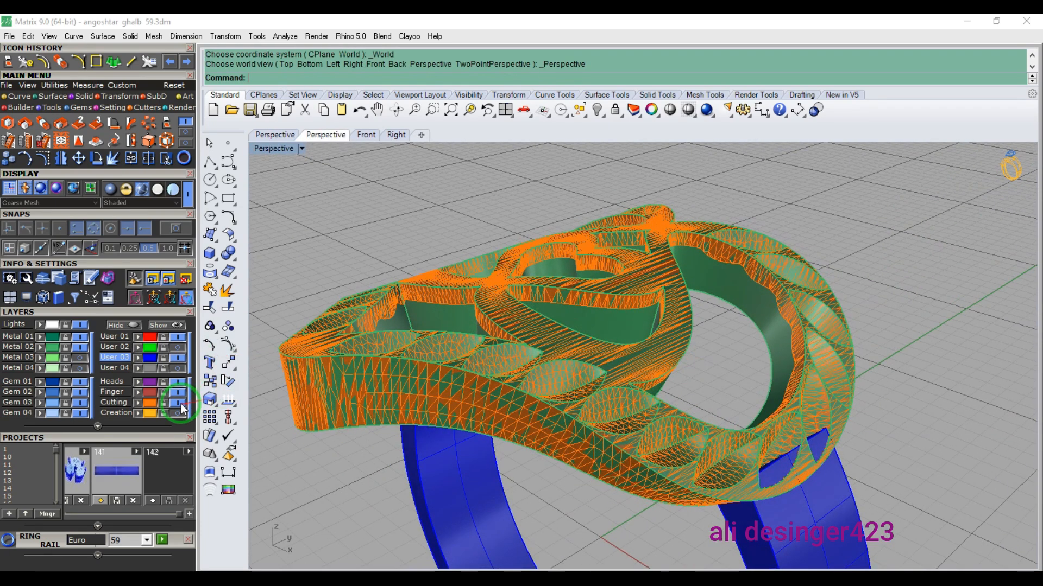
pyautogui.click(6, 85)
pyautogui.click(49, 93)
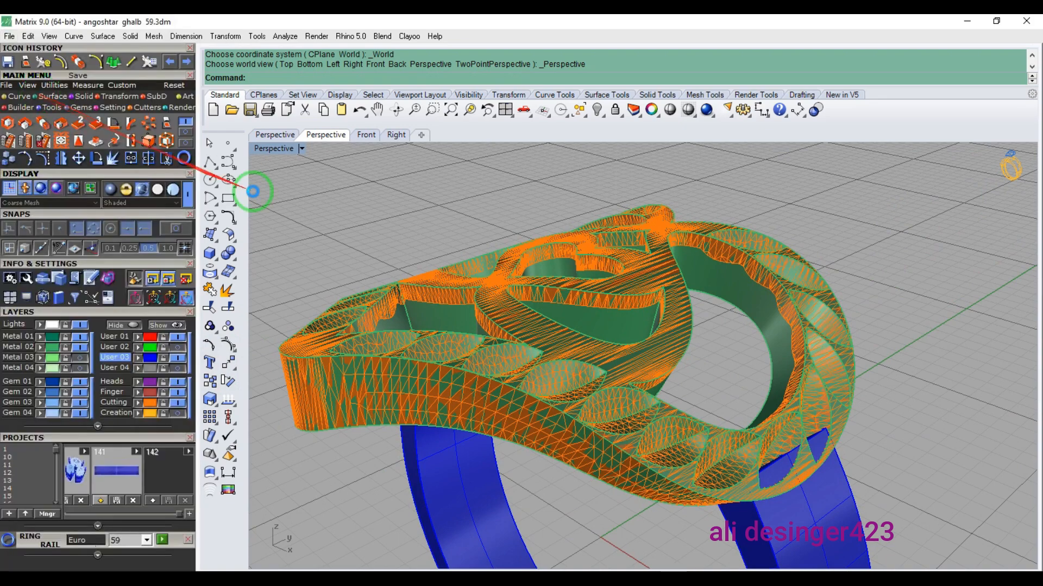
pyautogui.scroll(-4, 488, 233)
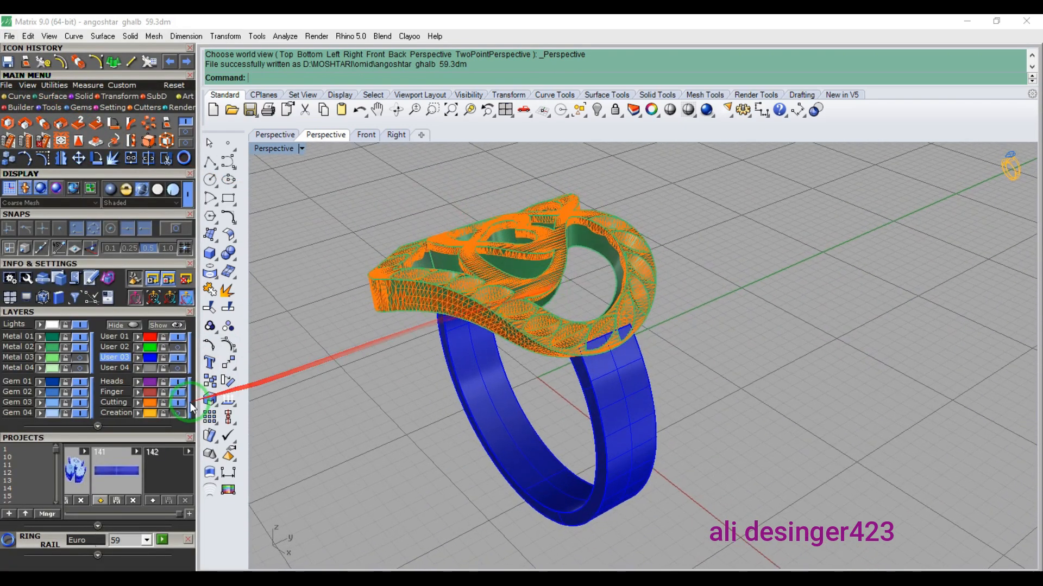
# - Hide the Cutting layer and extract copies of the surfaces of the two leaves that the ring band pokes through
pyautogui.click(179, 403)
pyautogui.scroll(8, 606, 342)
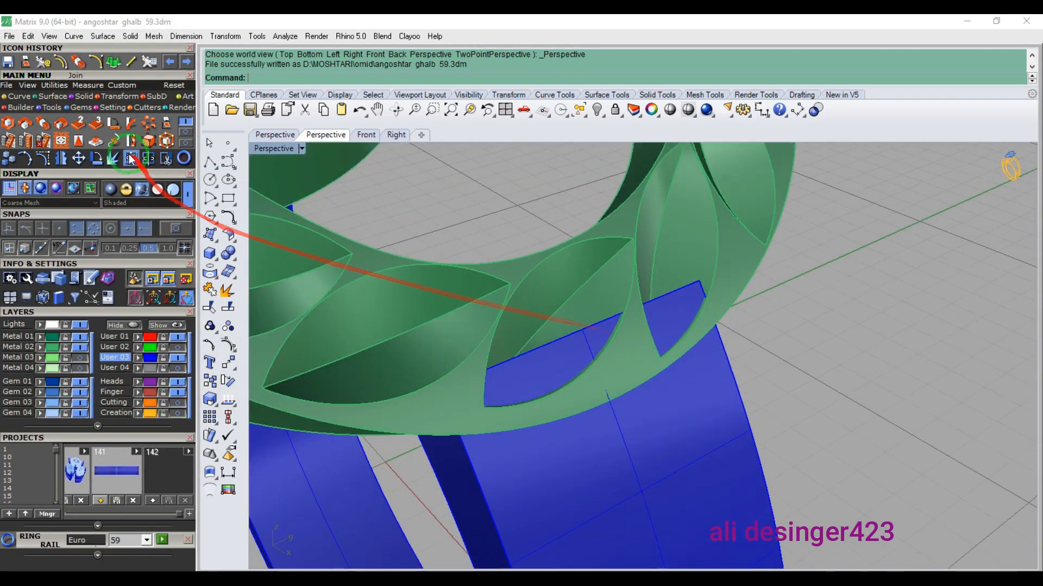
pyautogui.click(80, 108)
pyautogui.click(89, 122)
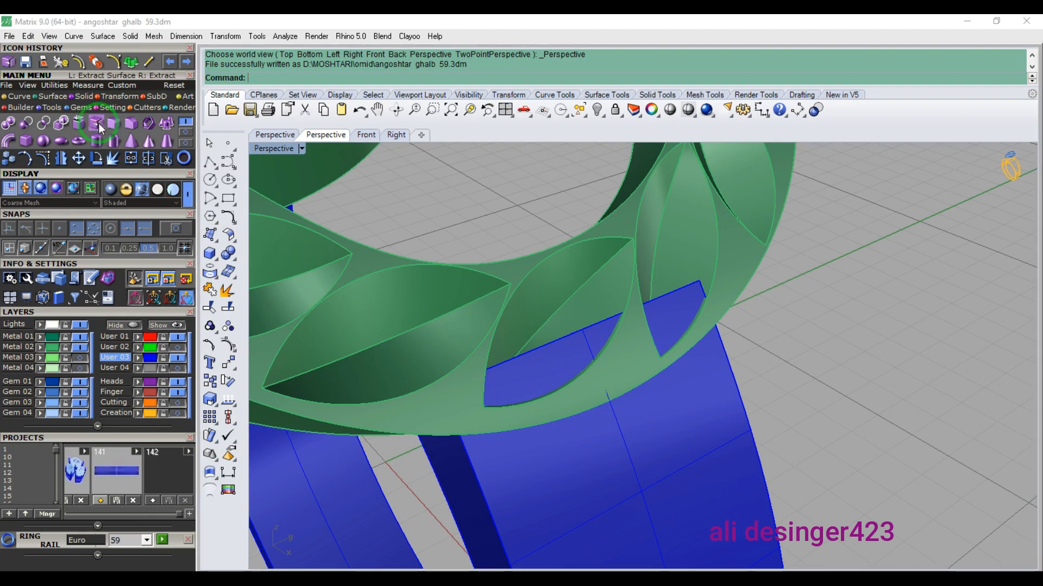
pyautogui.click(584, 309)
pyautogui.scroll(-2, 626, 289)
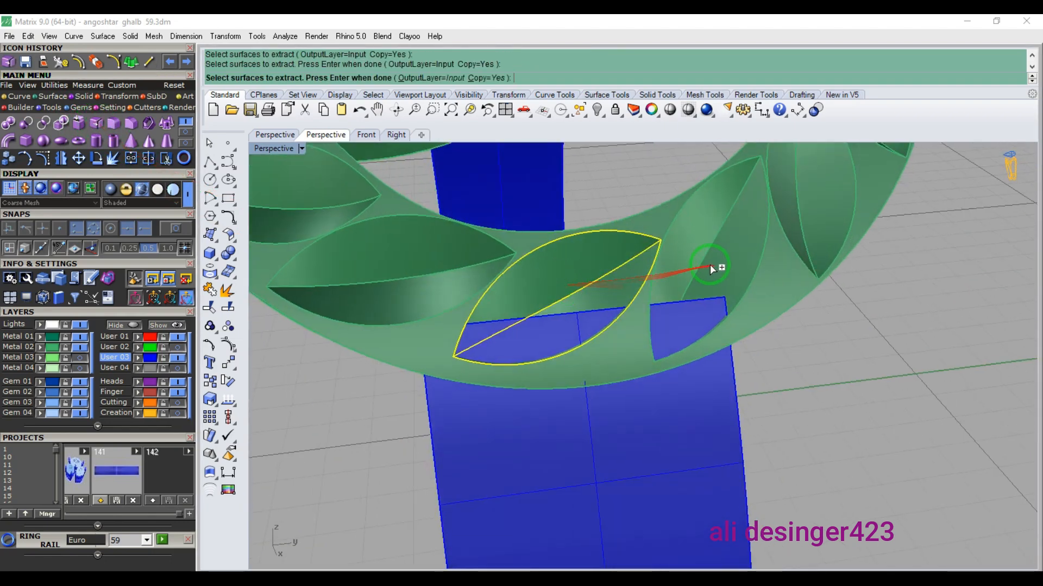
pyautogui.click(715, 267)
pyautogui.scroll(-6, 644, 375)
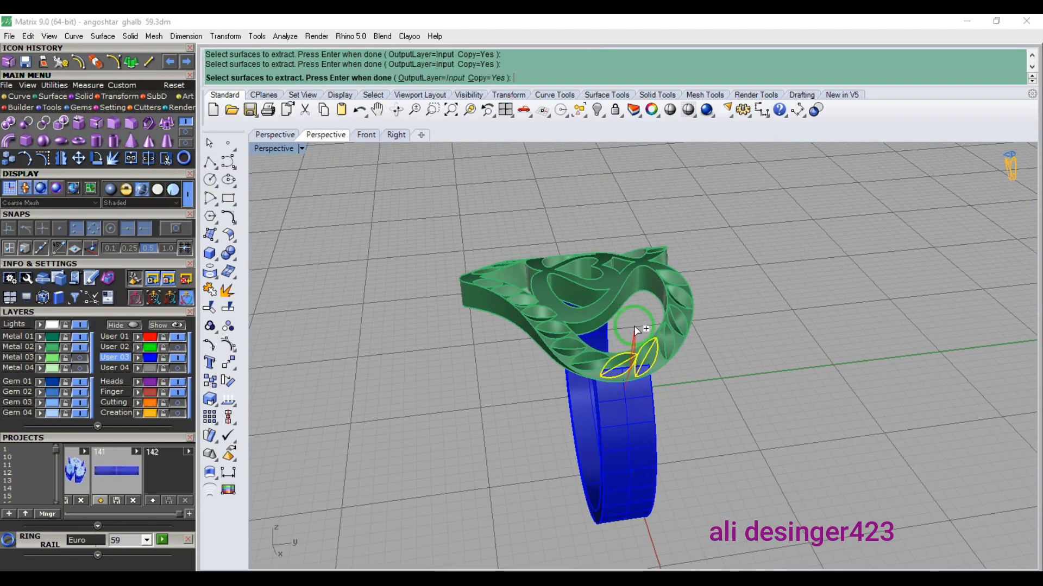
pyautogui.rightClick(636, 329)
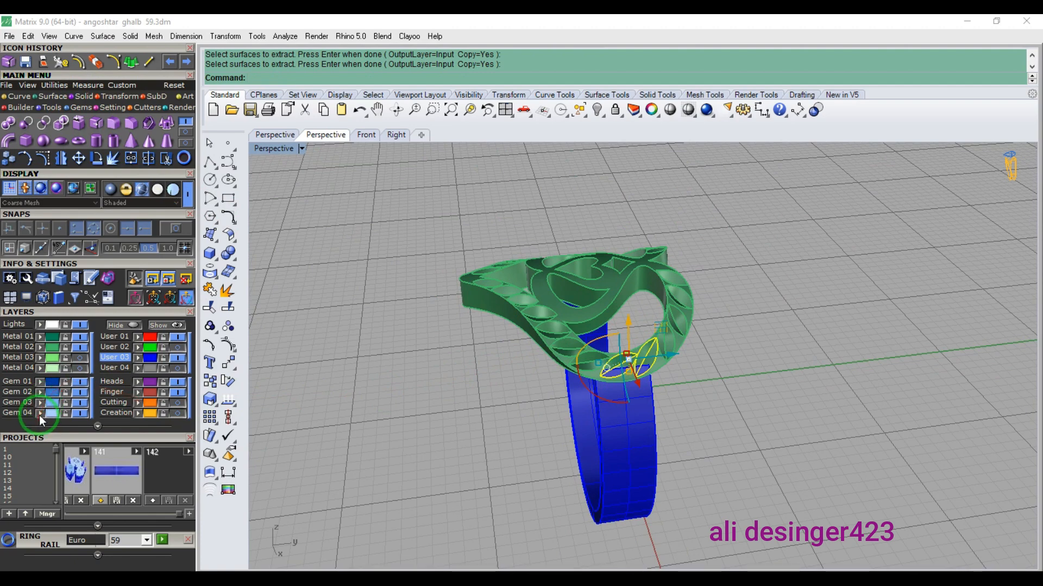
# - Put the extracted leaf surfaces on the Gem 04 layer and hide the Metal 02 layer
pyautogui.click(81, 348)
pyautogui.scroll(8, 363, 366)
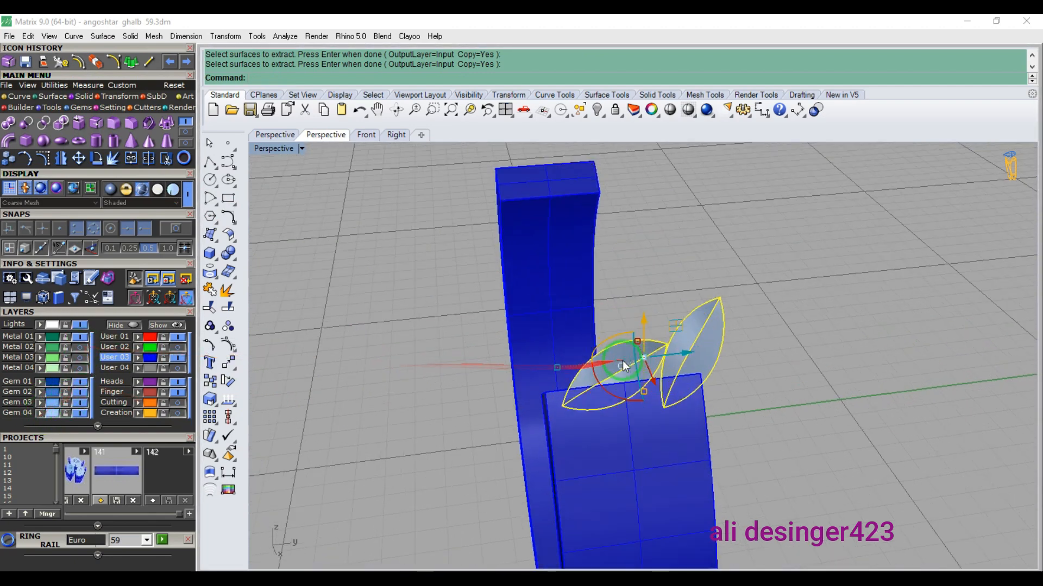
pyautogui.press('Escape')
# - Select all four extracted leaf surfaces and join them into leaf polysurfaces
pyautogui.click(782, 321)
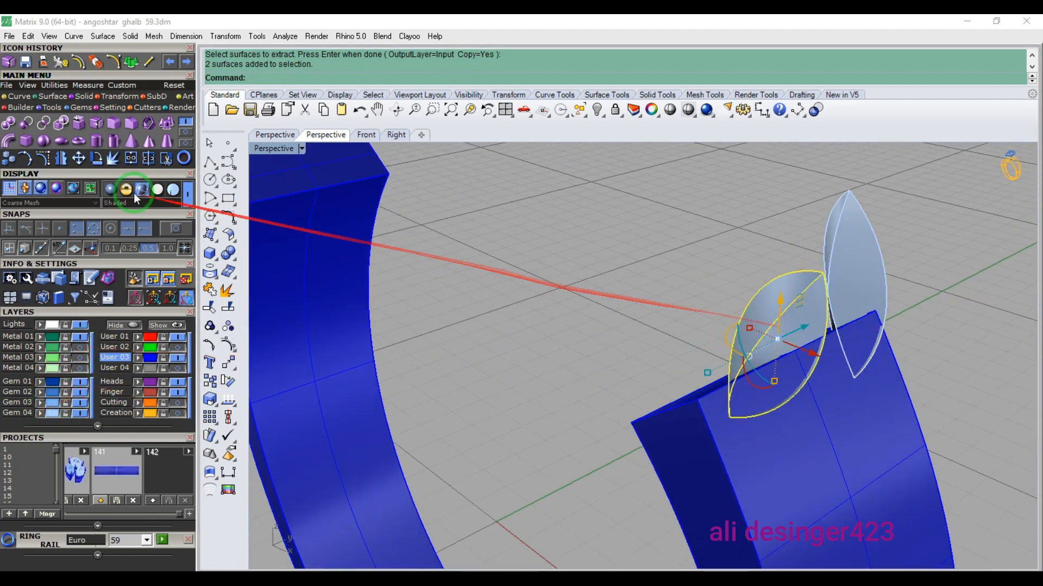
pyautogui.moveTo(897, 188); pyautogui.dragTo(744, 288)
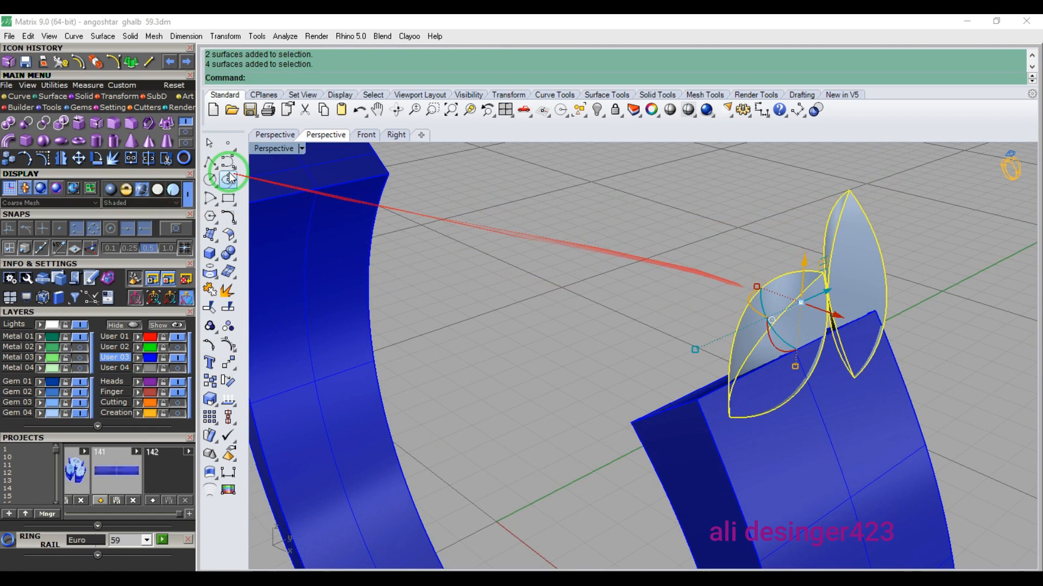
pyautogui.click(127, 159)
# - Try to cap the open joined leaf polysurface
pyautogui.click(802, 306)
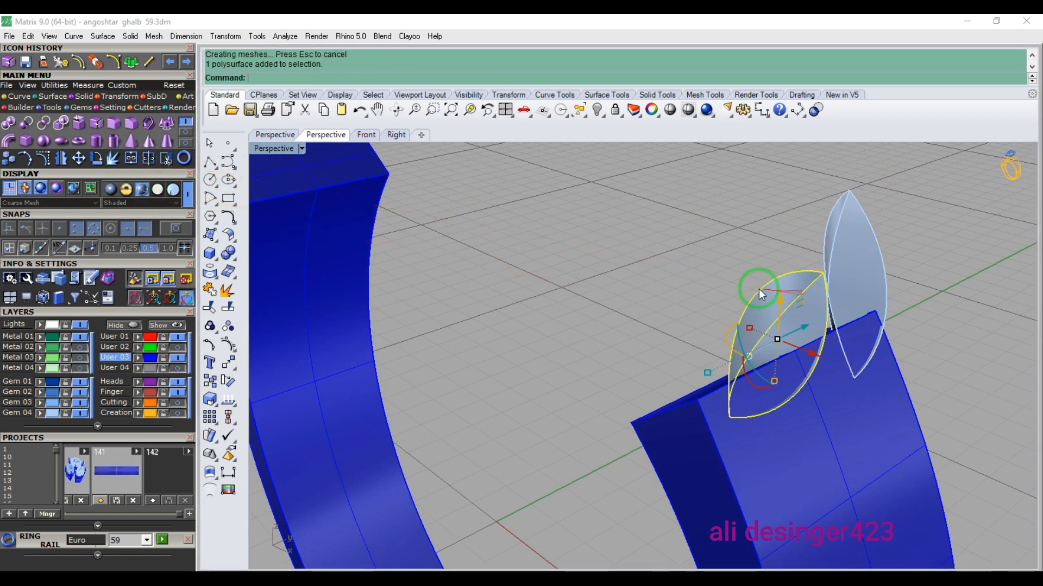
pyautogui.click(79, 123)
pyautogui.click(674, 292)
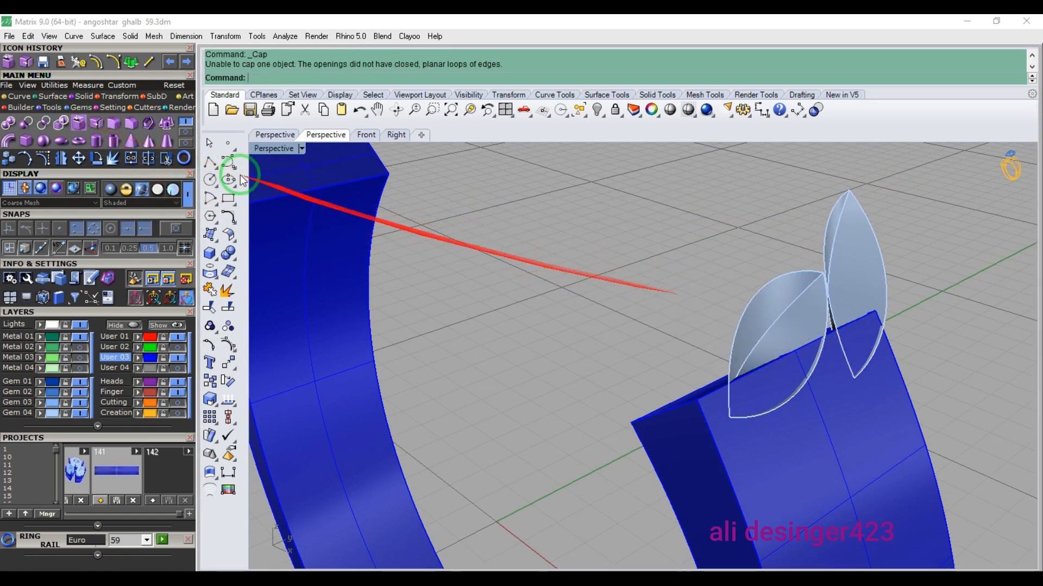
# - Duplicate the outer border edges of both joined leaf polysurfaces as curves
pyautogui.click(36, 101)
pyautogui.click(186, 132)
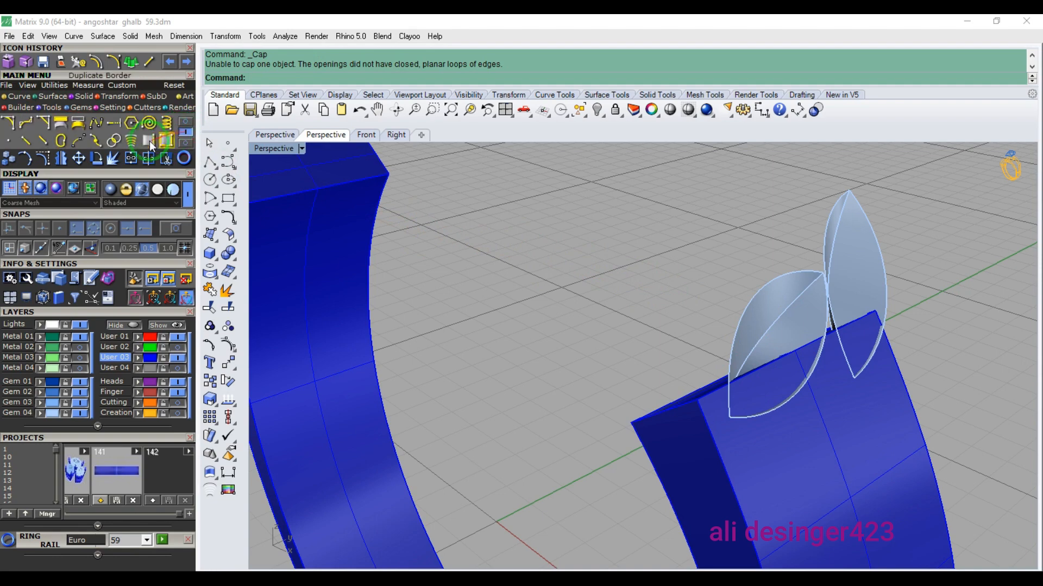
pyautogui.click(148, 141)
pyautogui.click(769, 280)
pyautogui.moveTo(882, 312); pyautogui.dragTo(748, 324, button='right')
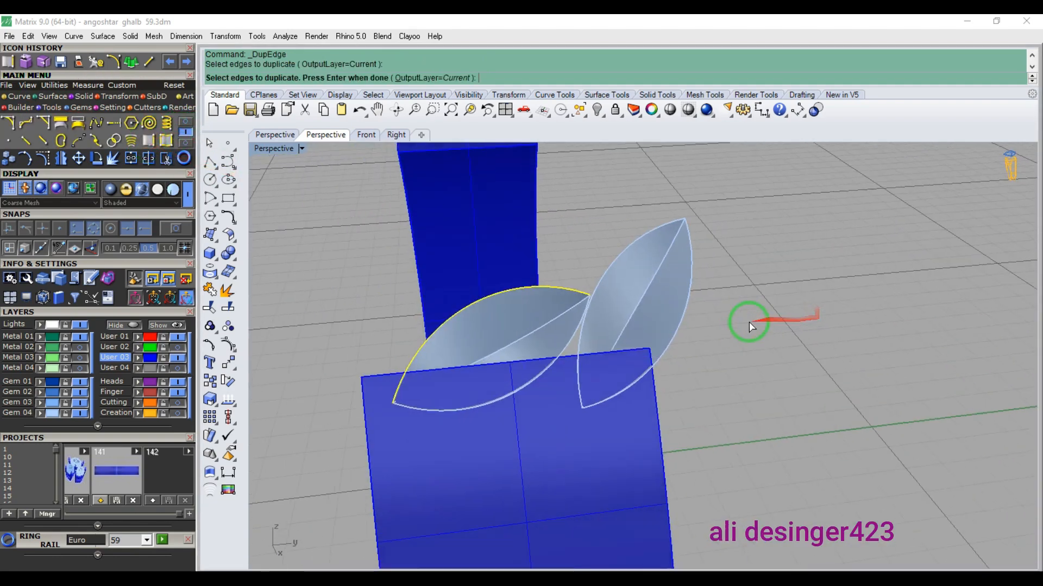
pyautogui.click(565, 343)
pyautogui.click(580, 340)
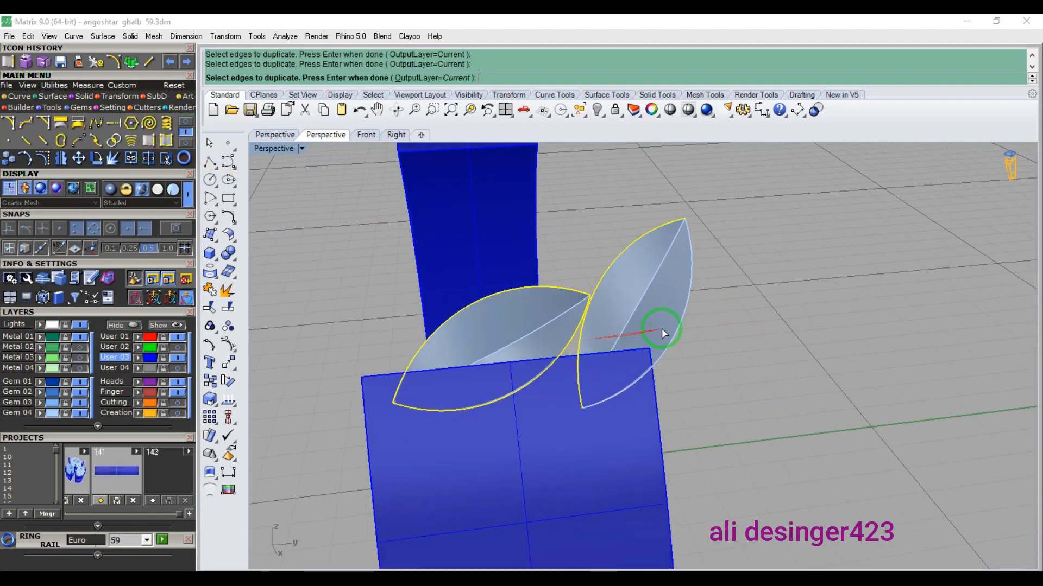
pyautogui.press('Return')
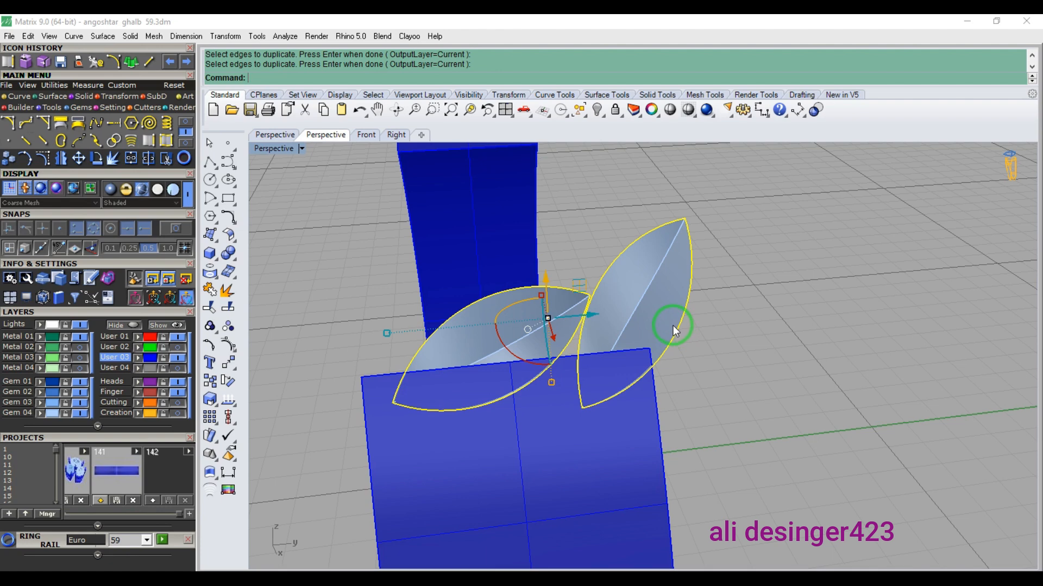
# - Extrude the duplicated leaf border curves straight outward from the band along a slanted custom direction in the Front view, and delete the curves
pyautogui.press('F2')
pyautogui.moveTo(682, 316); pyautogui.dragTo(413, 452, button='right')
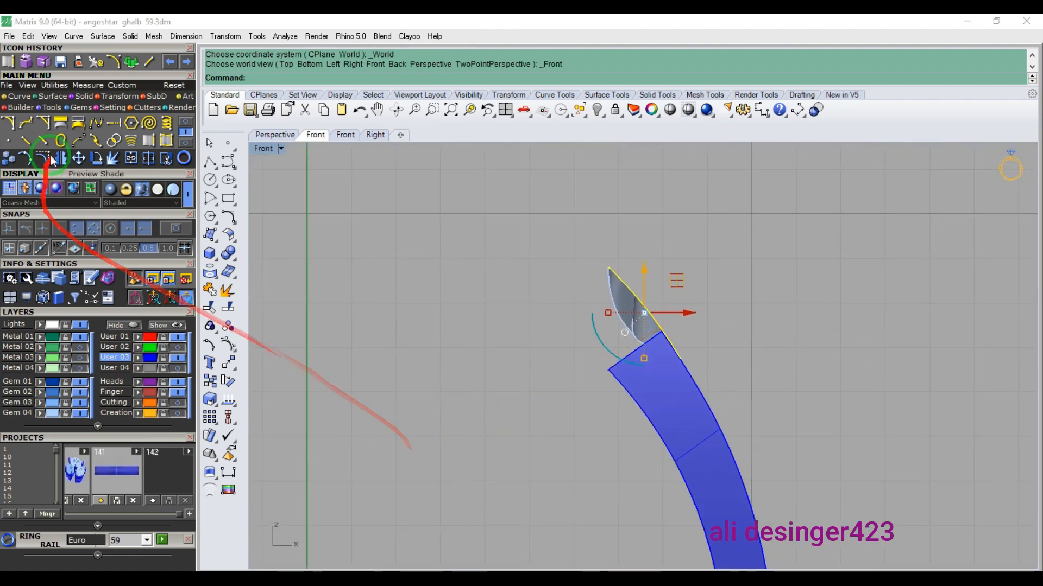
pyautogui.click(129, 66)
pyautogui.rightClick(650, 285)
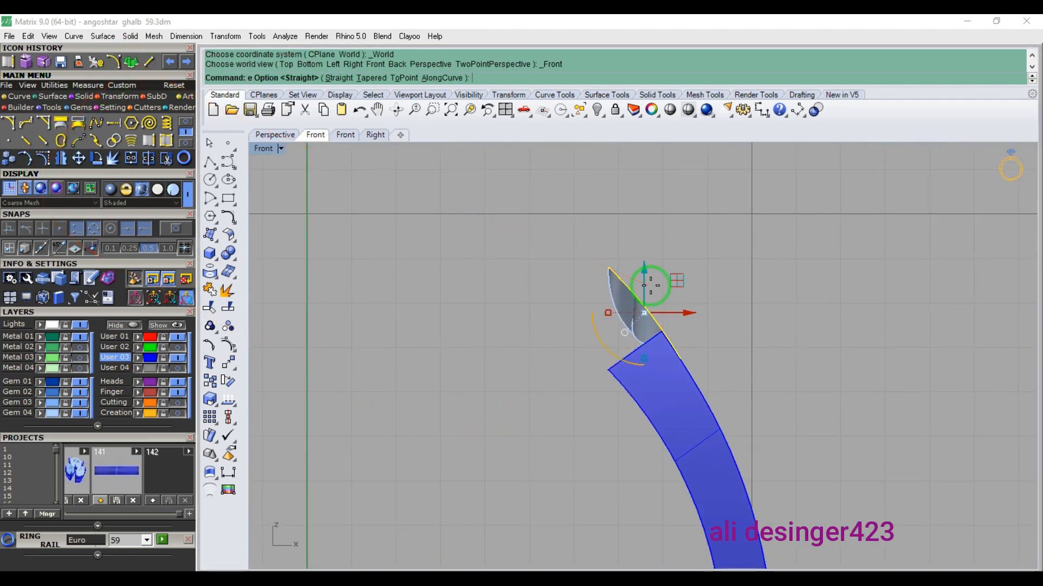
pyautogui.click(342, 81)
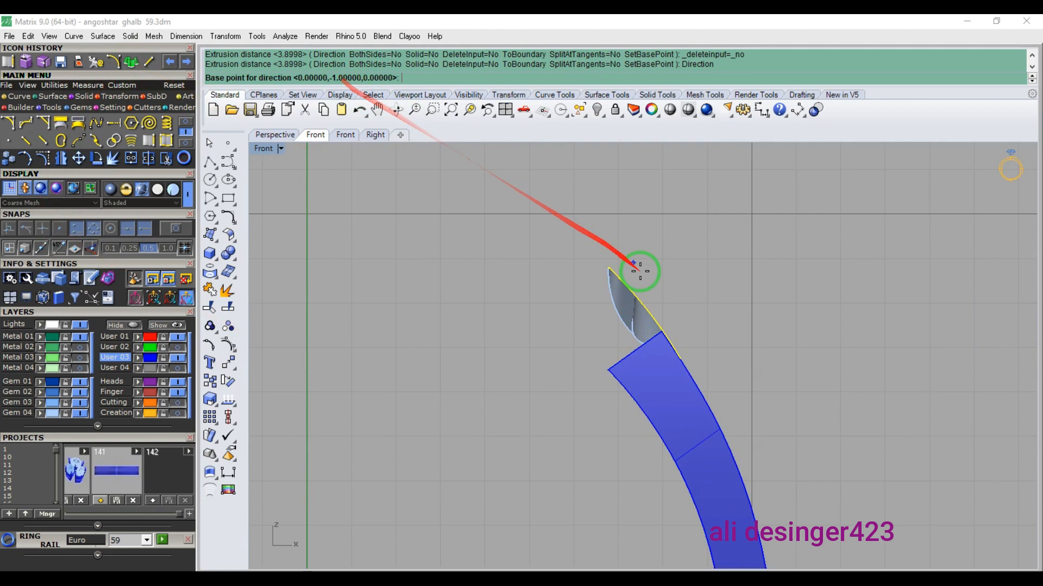
pyautogui.click(651, 297)
pyautogui.click(700, 266)
pyautogui.click(718, 253)
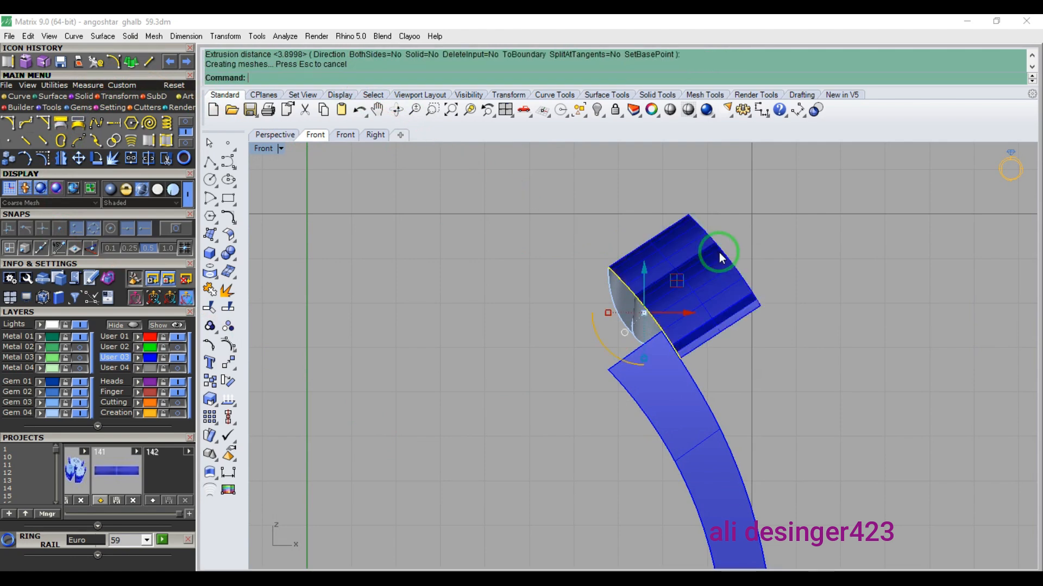
pyautogui.press('Delete')
# - Join the extruded walls with the leaf surfaces into two leaf polysurfaces
pyautogui.hotkey('ctrl', 'F4')
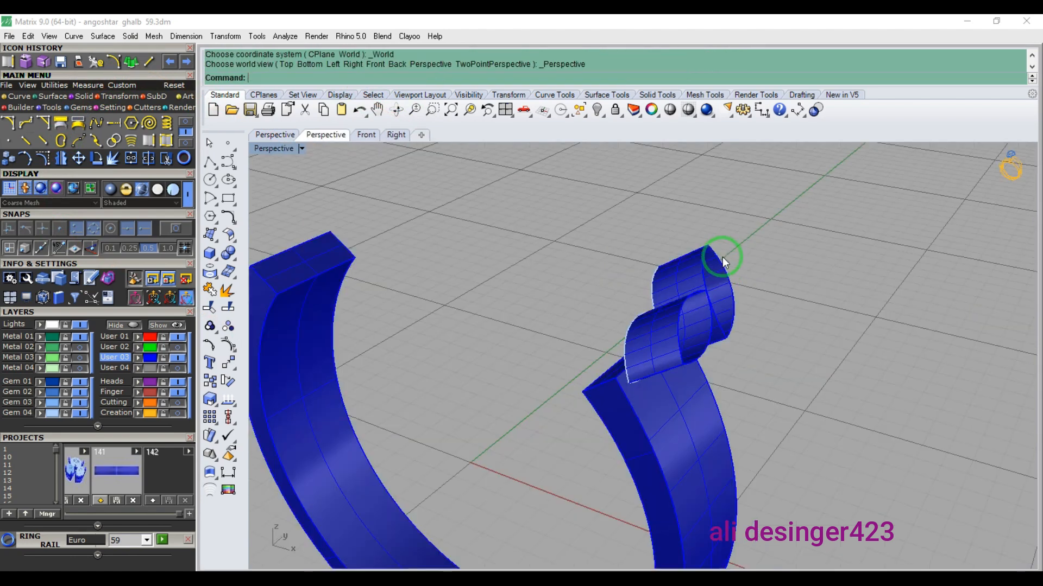
pyautogui.moveTo(719, 253); pyautogui.dragTo(558, 365, button='right')
pyautogui.moveTo(548, 414); pyautogui.dragTo(676, 327)
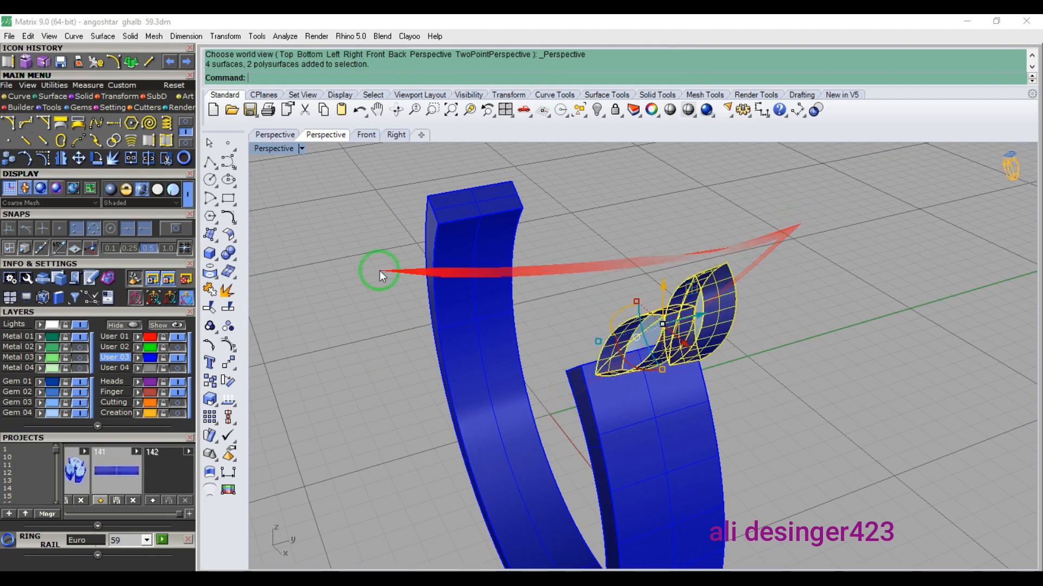
pyautogui.click(130, 159)
pyautogui.click(612, 323)
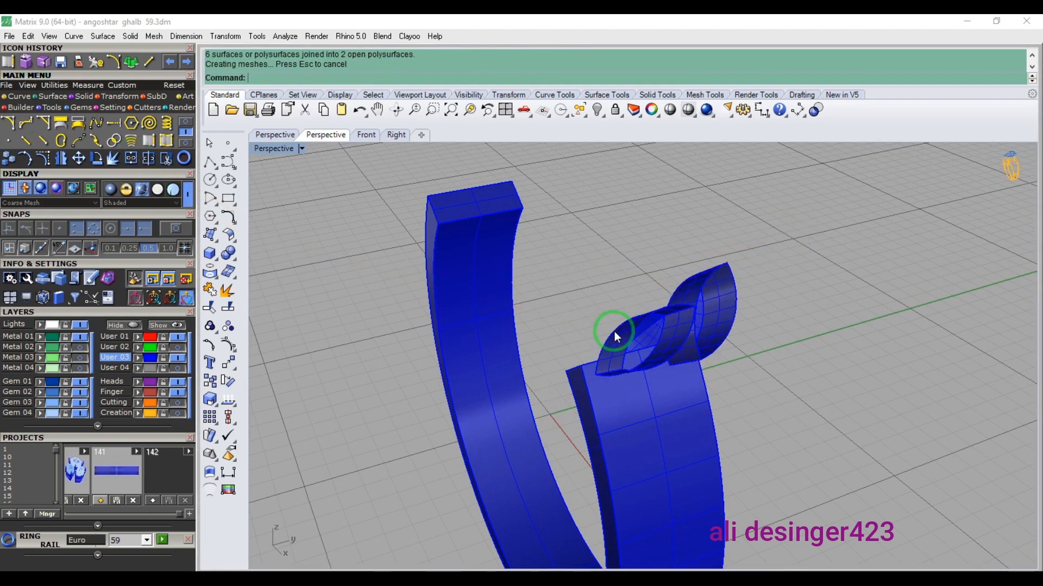
# - Trim the outer ends of the extruded leaf walls along a slanted line drawn in the Front view, and delete the line
pyautogui.hotkey('ctrl', 'F2')
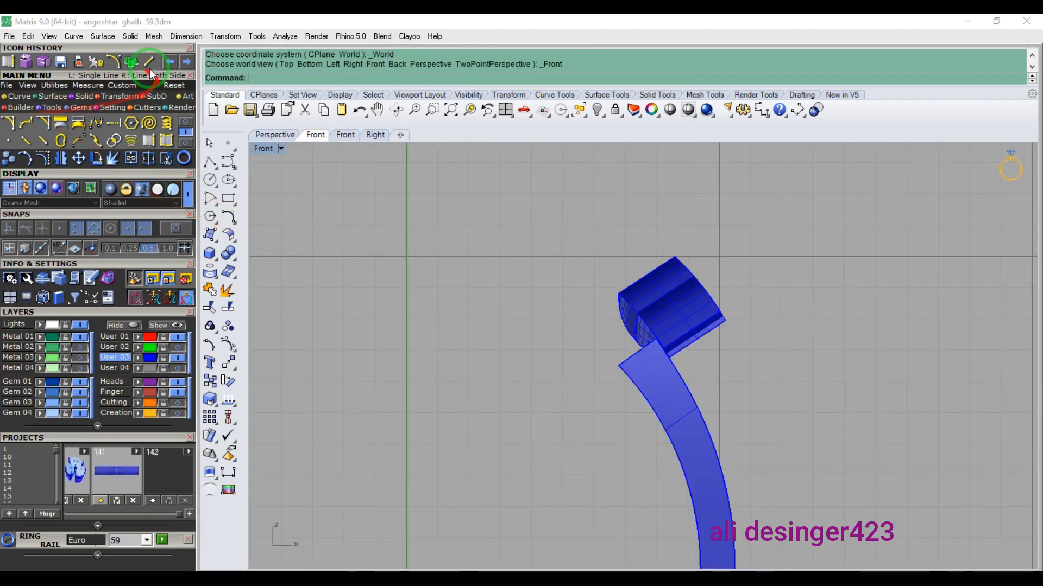
pyautogui.scroll(2, 633, 253)
pyautogui.click(637, 255)
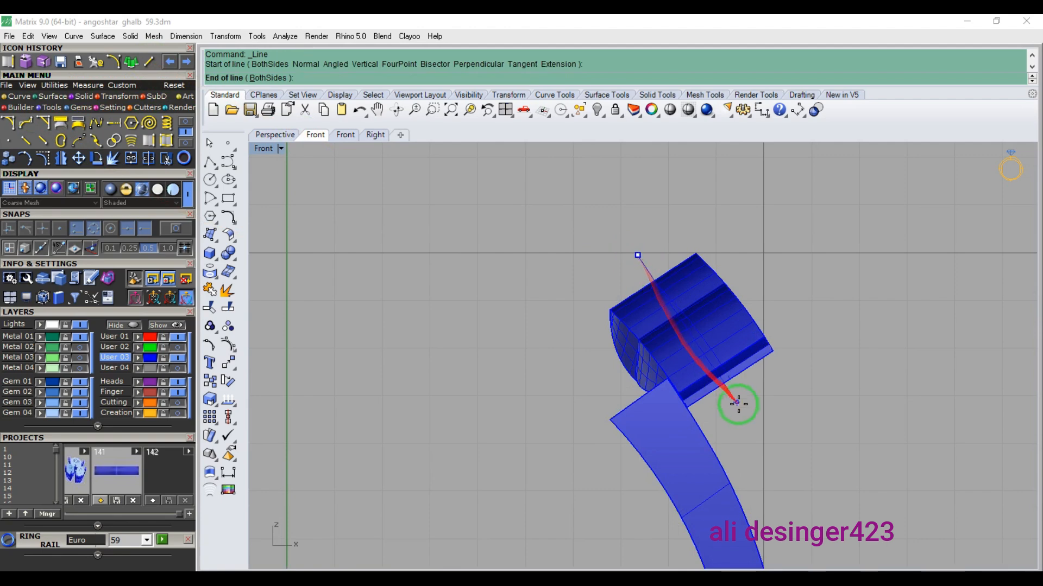
pyautogui.click(757, 419)
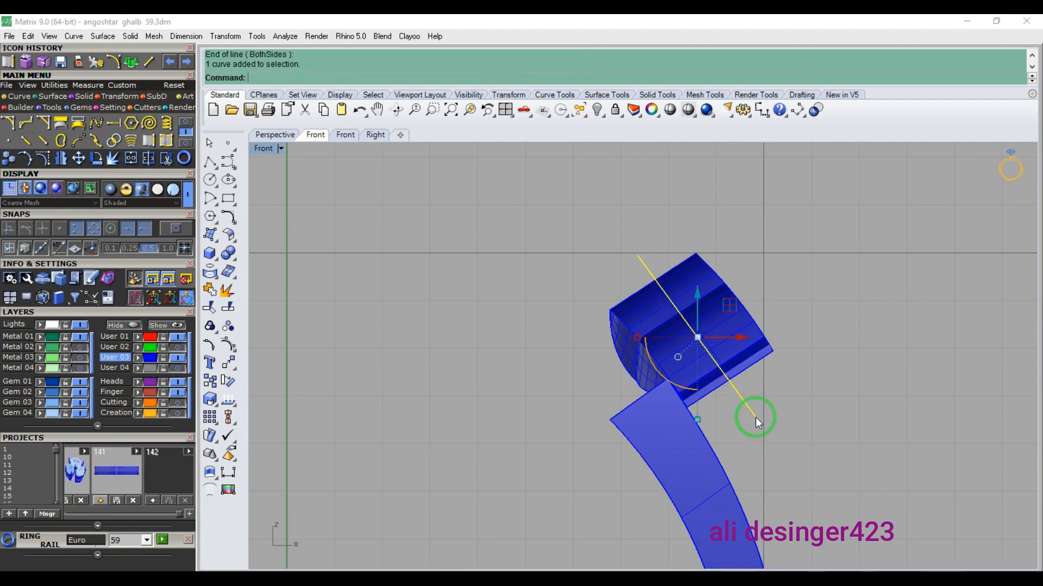
pyautogui.click(705, 332)
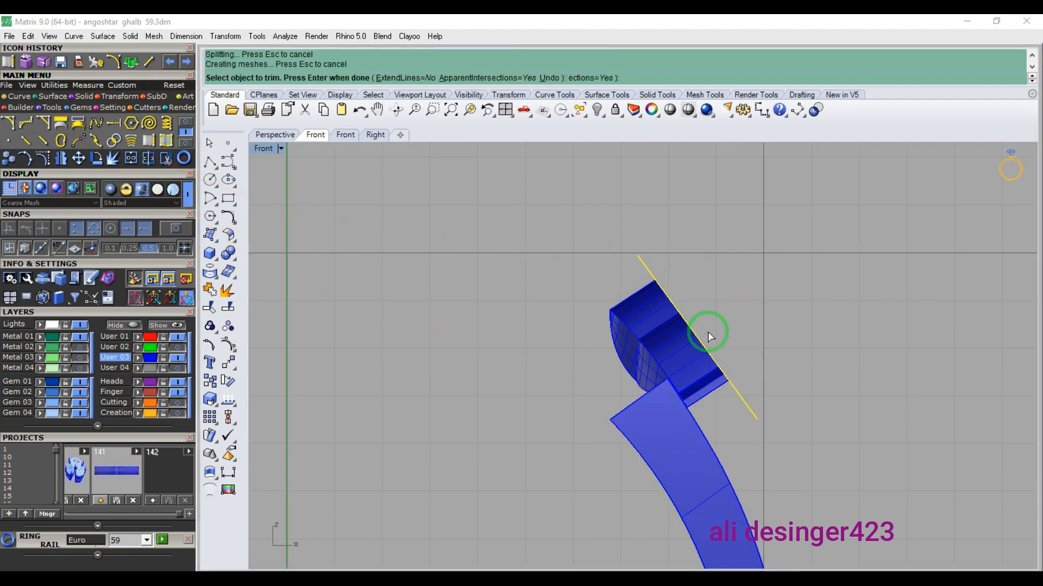
pyautogui.press('Return')
pyautogui.press('Delete')
# - Cap the open planar ends of both leaf polysurfaces to make closed cutter solids
pyautogui.hotkey('ctrl', 'F1')
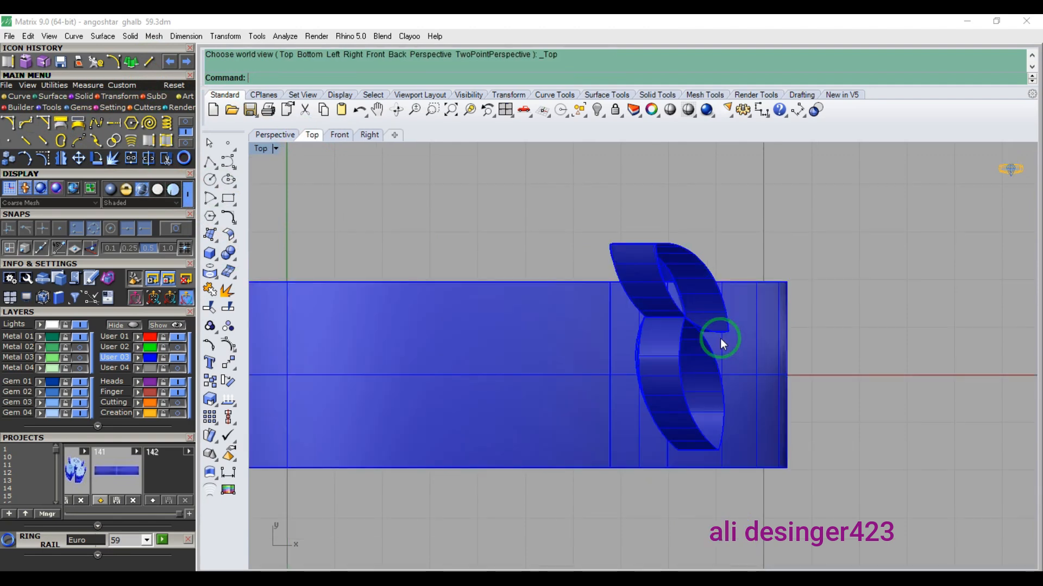
pyautogui.hotkey('ctrl', 'F4')
pyautogui.moveTo(716, 339); pyautogui.dragTo(634, 355, button='right')
pyautogui.scroll(3, 634, 358)
pyautogui.click(634, 359)
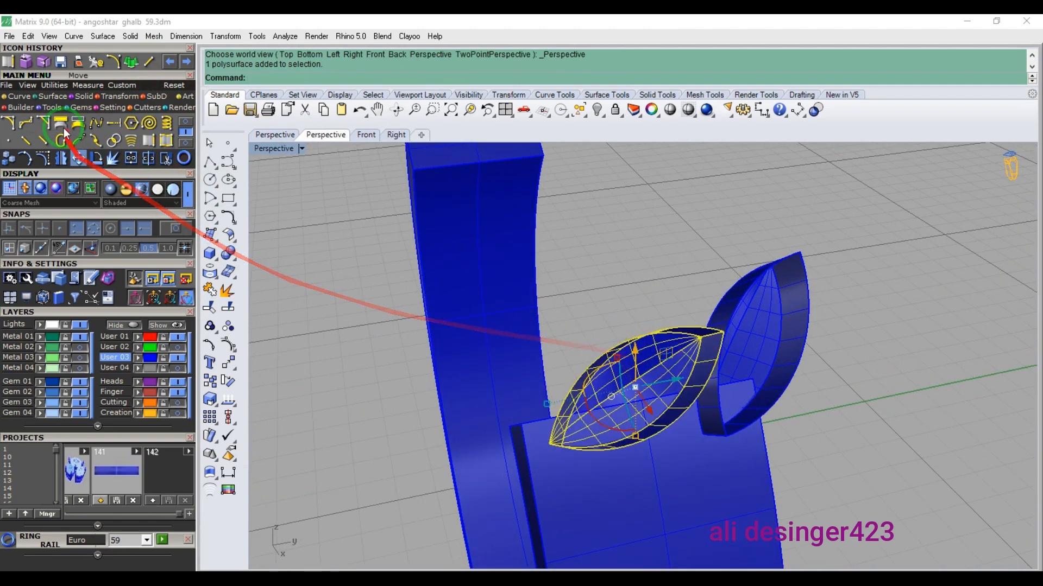
pyautogui.click(54, 96)
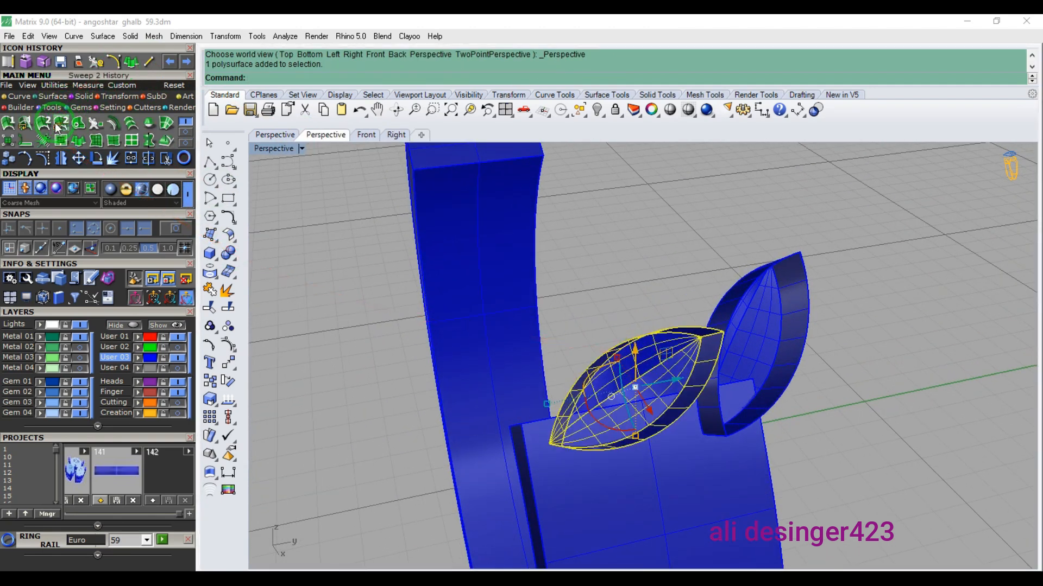
pyautogui.click(77, 97)
pyautogui.click(76, 123)
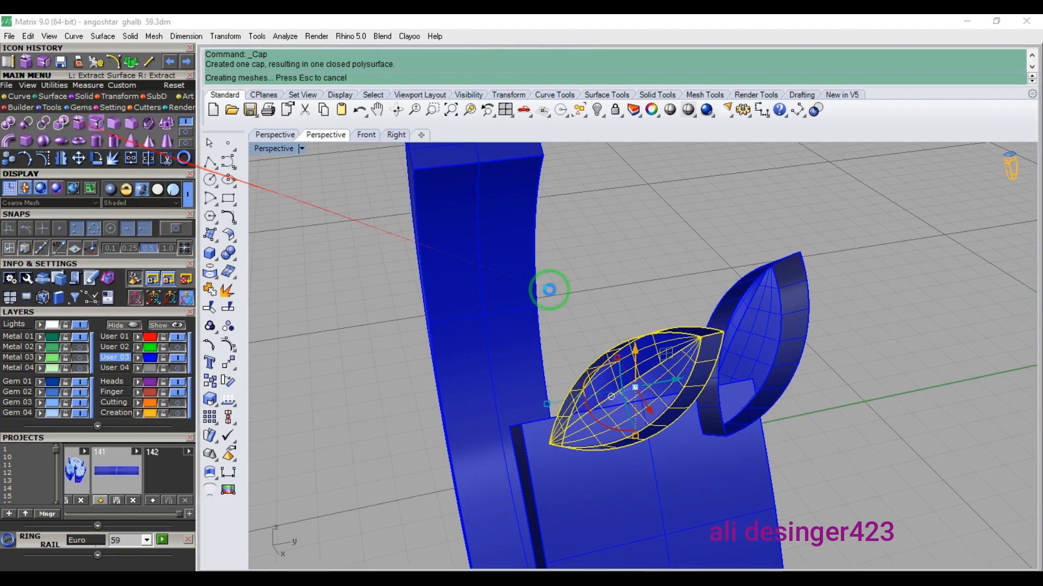
pyautogui.click(753, 321)
pyautogui.rightClick(754, 322)
pyautogui.click(854, 296)
# - Mirror copies of the two leaf cutters through the origin (0) to the opposite end of the ring band
pyautogui.moveTo(853, 297); pyautogui.dragTo(580, 339)
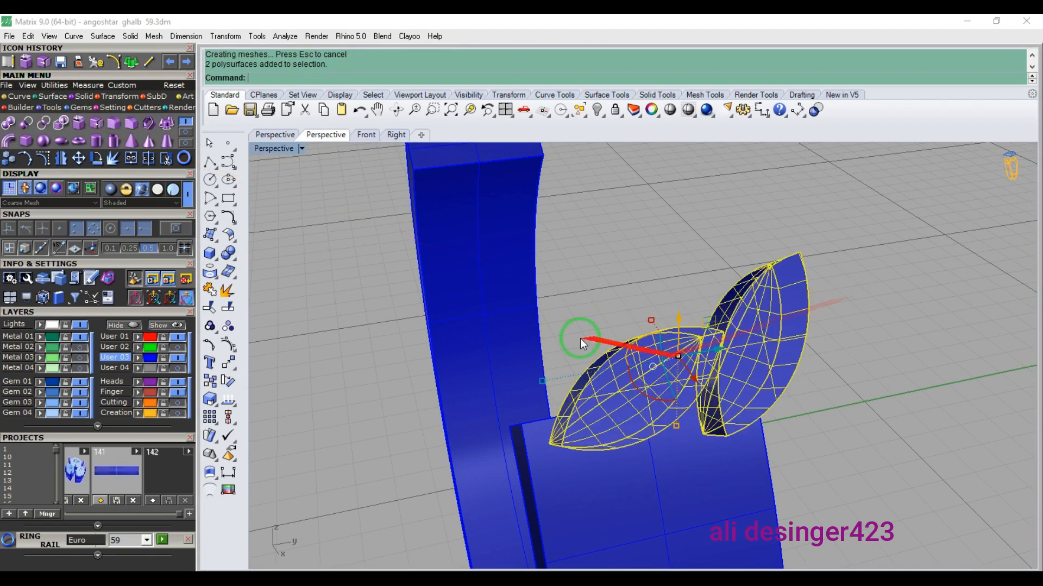
pyautogui.click(62, 159)
pyautogui.write('0')
pyautogui.press('Return')
pyautogui.scroll(-4, 664, 327)
pyautogui.moveTo(664, 327); pyautogui.dragTo(736, 354, button='right')
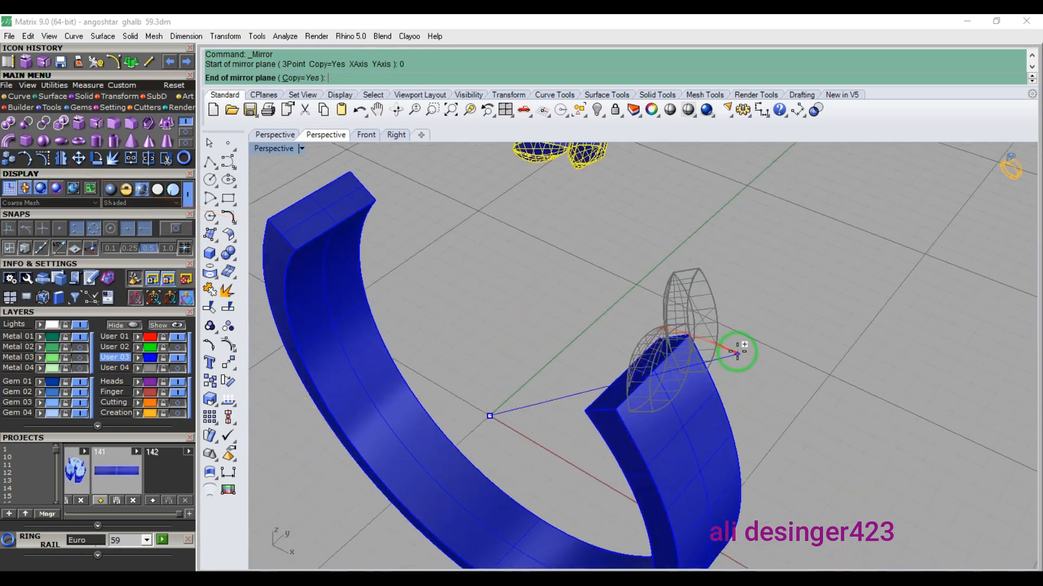
pyautogui.click(726, 225)
# - Subtract the two original leaf cutters from the ring band with a Boolean difference
pyautogui.scroll(-4, 724, 271)
pyautogui.click(665, 389)
pyautogui.scroll(3, 666, 389)
pyautogui.click(676, 387)
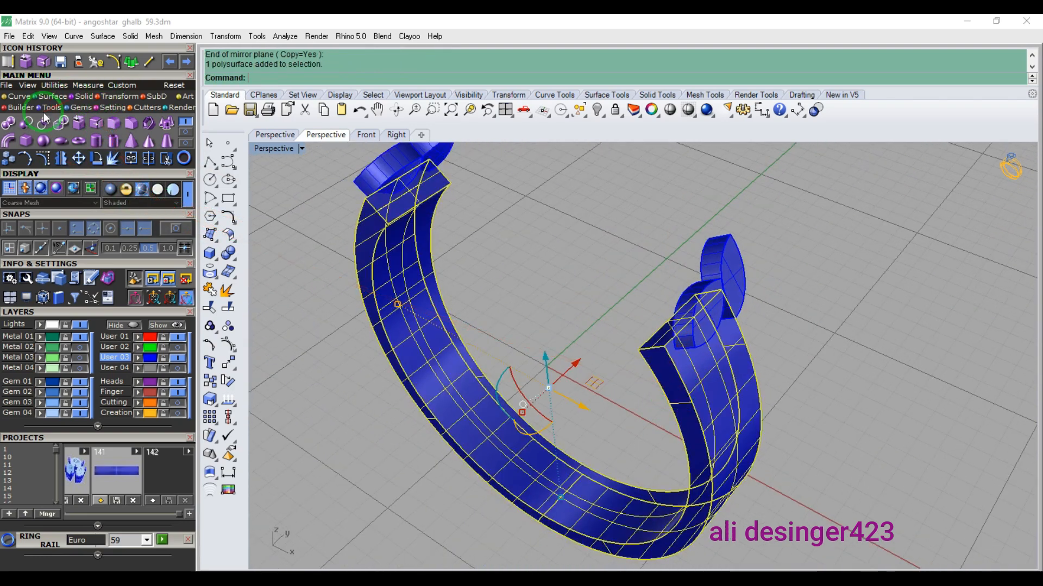
pyautogui.click(26, 122)
pyautogui.click(683, 296)
pyautogui.rightClick(634, 281)
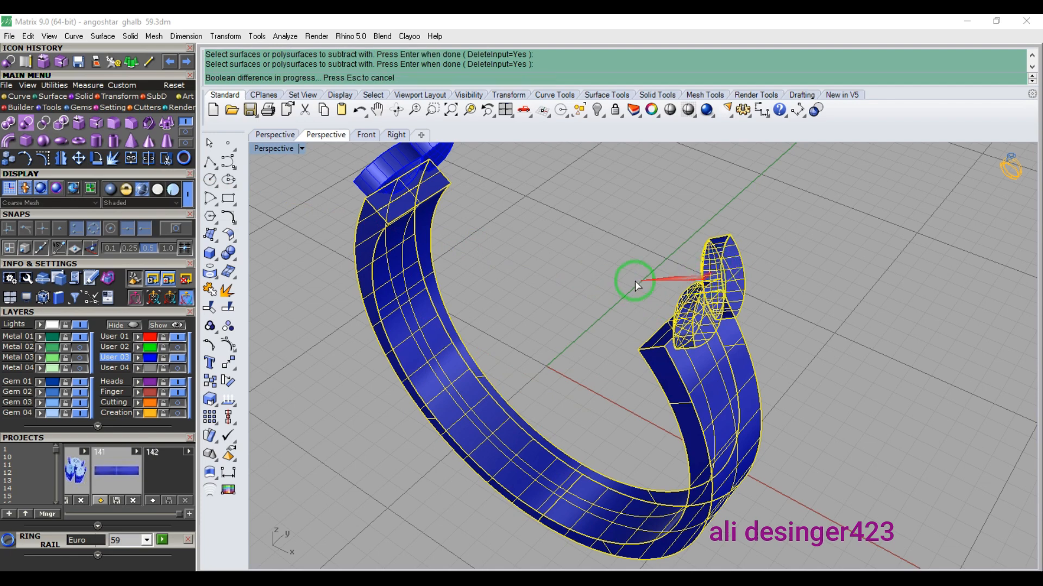
# - Subtract the two mirrored leaf cutters from the opposite end of the ring band with a Boolean difference
pyautogui.click(413, 232)
pyautogui.rightClick(394, 182)
pyautogui.click(396, 182)
pyautogui.click(432, 158)
pyautogui.rightClick(437, 176)
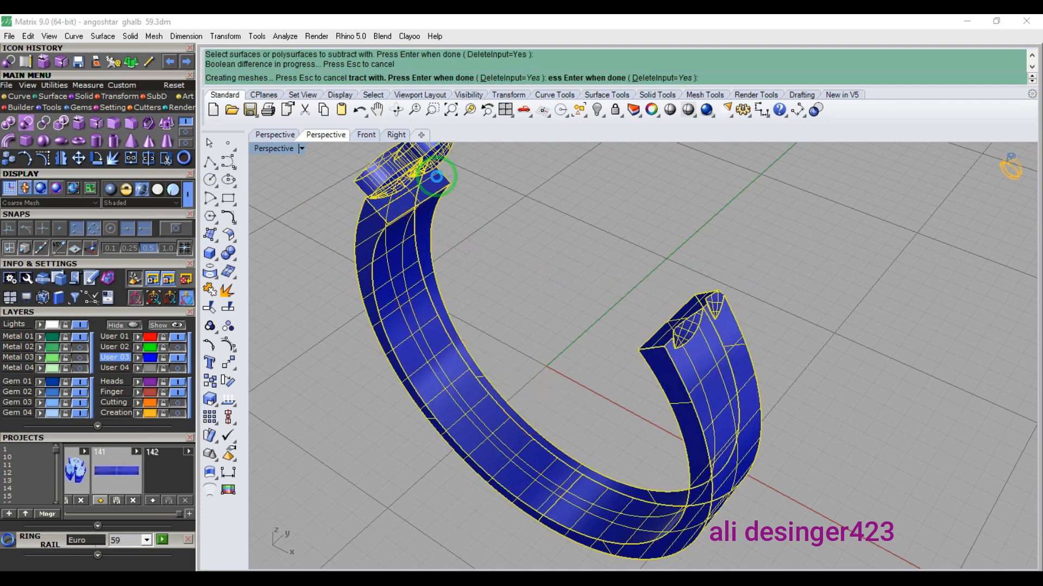
# - Show the Cutting layer while leaving the Metal 02 layer hidden
pyautogui.click(81, 347)
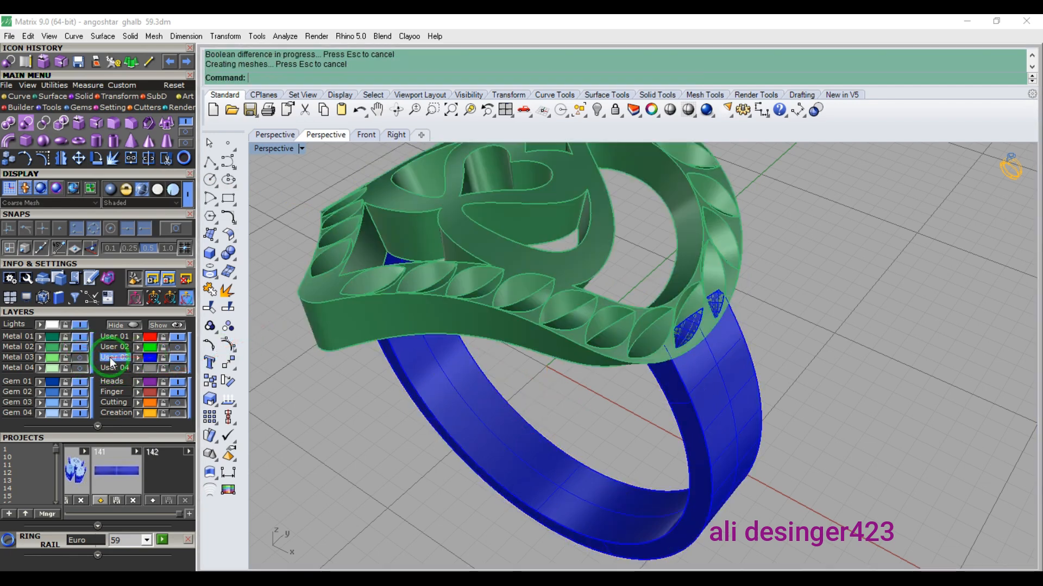
pyautogui.click(79, 347)
pyautogui.click(177, 401)
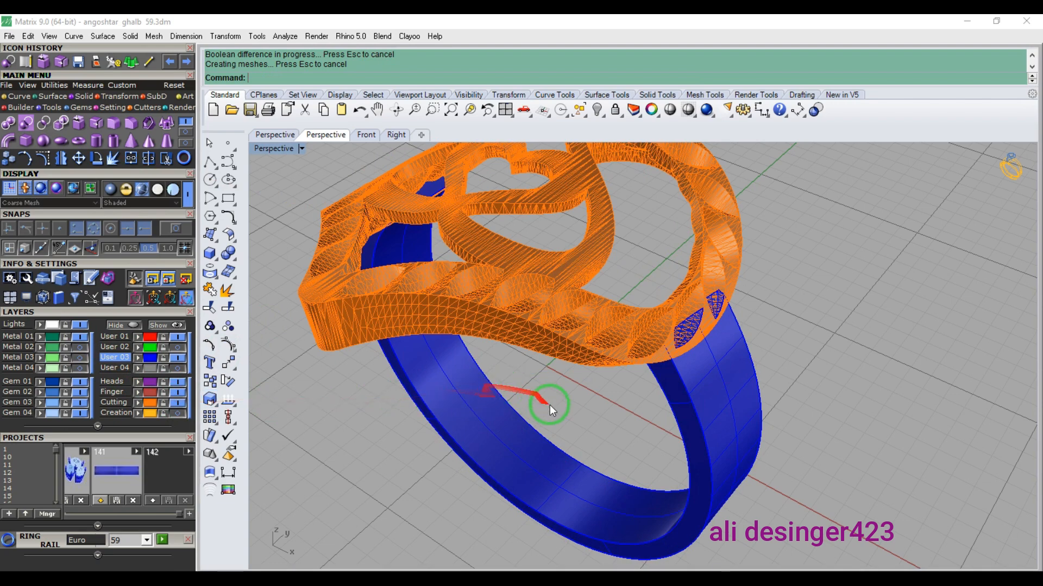
# - Chamfer the inner edge of one band end under the heart with a distance of 0.3
pyautogui.moveTo(549, 405); pyautogui.dragTo(419, 273, button='right')
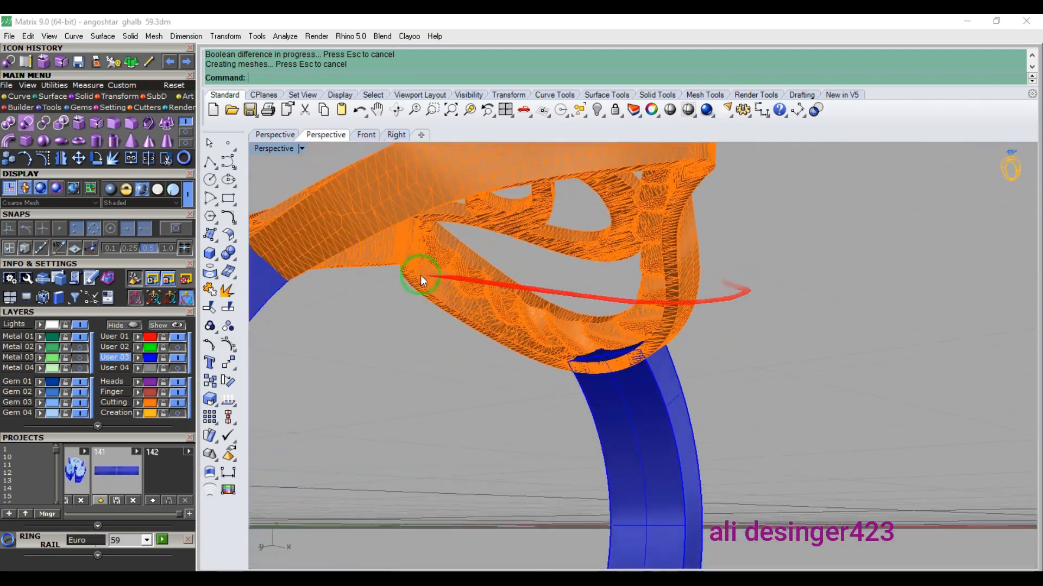
pyautogui.click(114, 124)
pyautogui.click(560, 315)
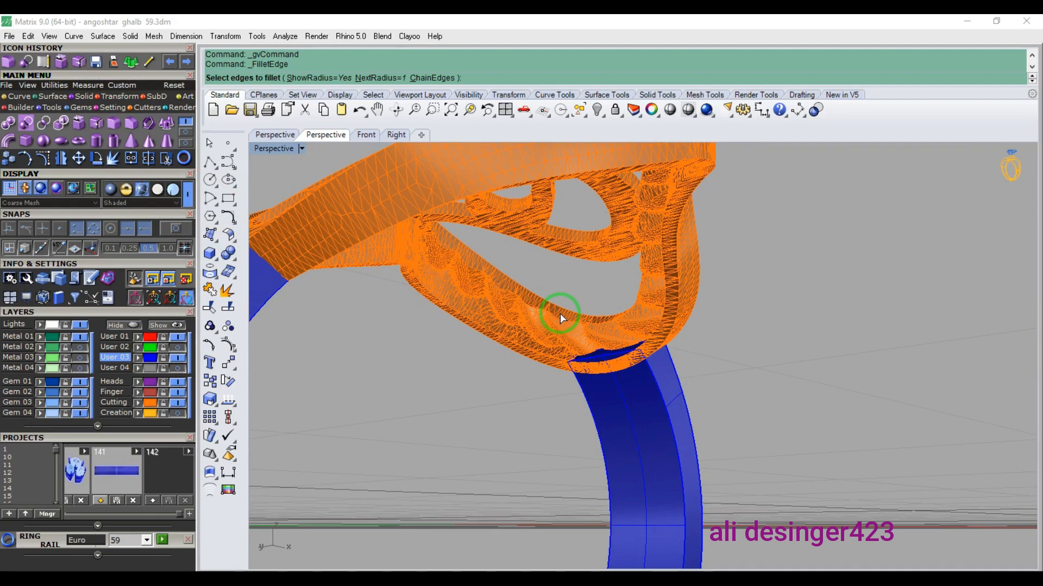
pyautogui.click(131, 124)
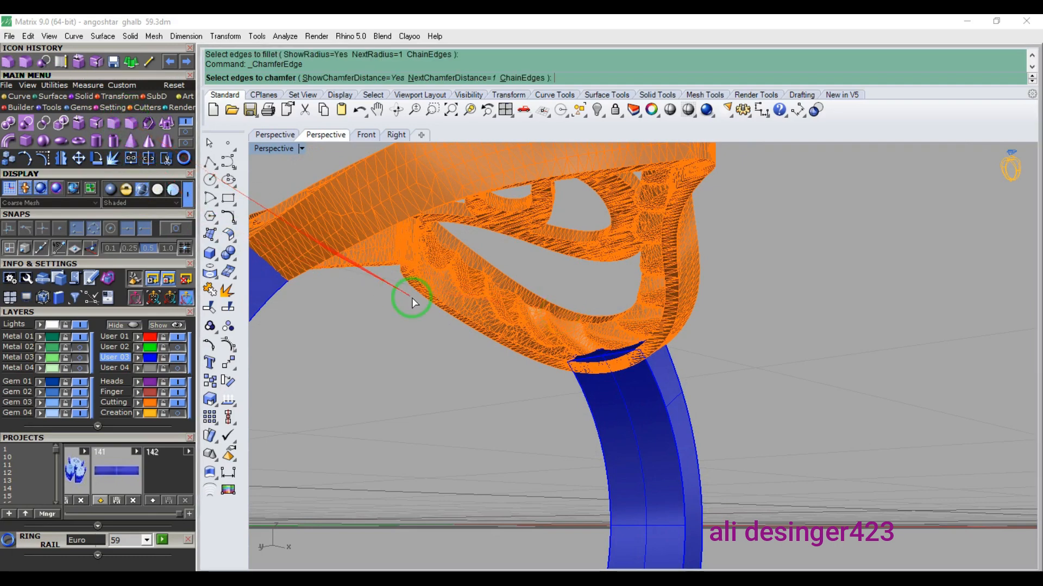
pyautogui.write('.3')
pyautogui.press('Return')
pyautogui.scroll(3, 603, 345)
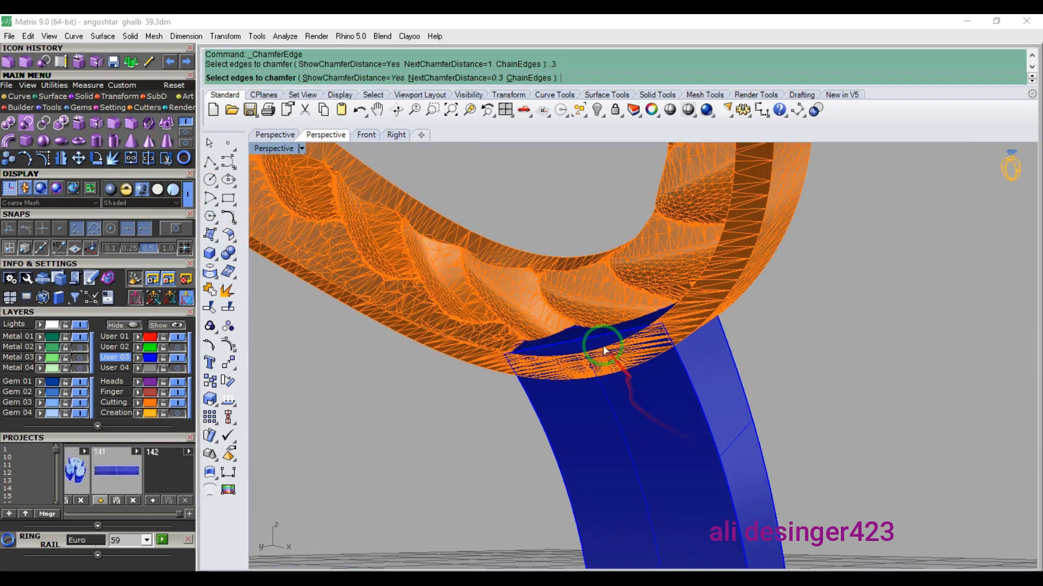
pyautogui.click(599, 339)
pyautogui.press('Return')
pyautogui.press('Return')
# - Chamfer the matching inner edge at the other end of the band with the same 0.3 distance
pyautogui.scroll(-5, 754, 313)
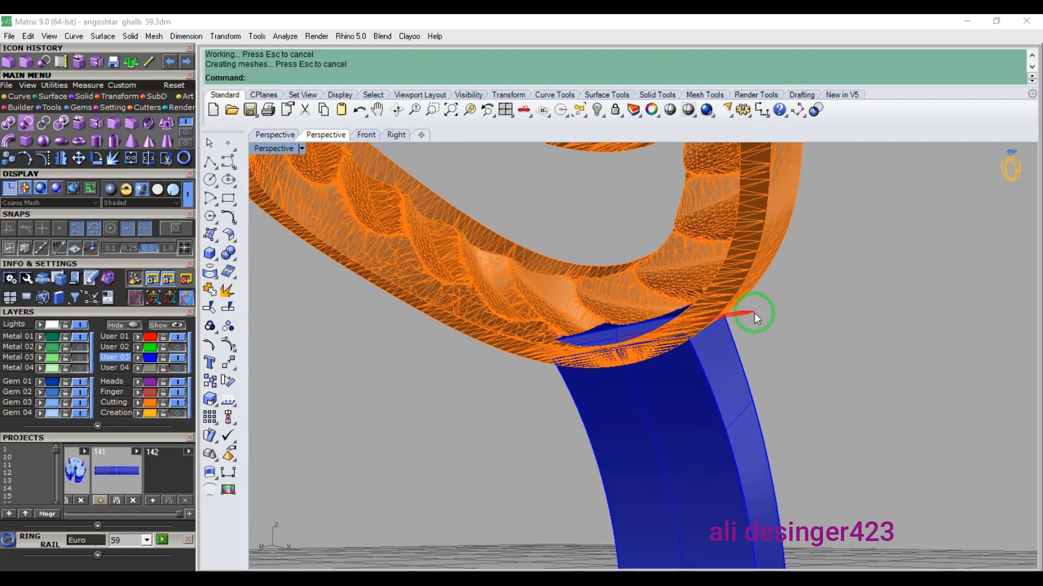
pyautogui.scroll(5, 550, 345)
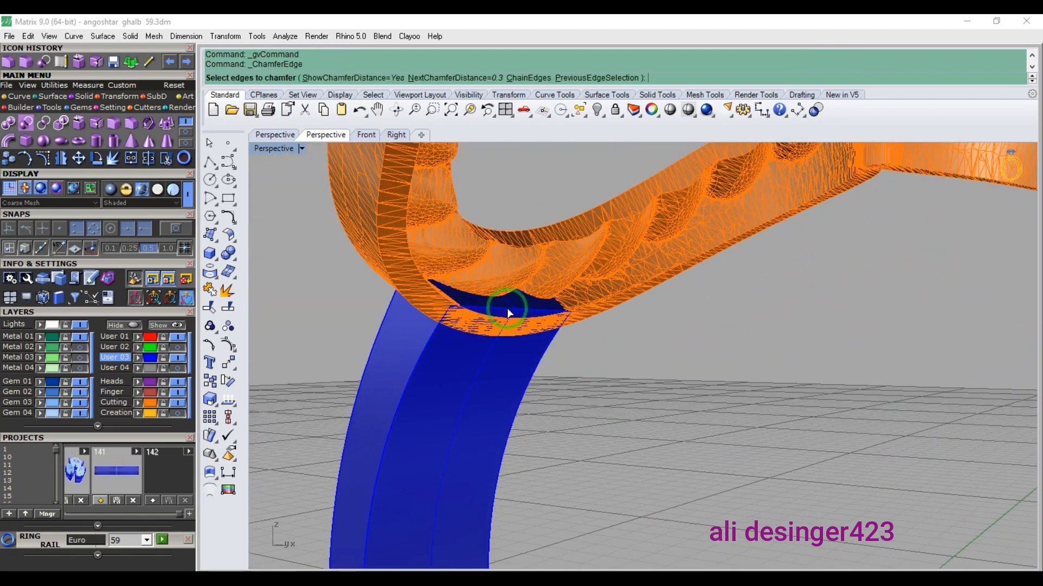
pyautogui.press('Return')
pyautogui.scroll(-5, 536, 269)
pyautogui.moveTo(641, 338); pyautogui.dragTo(574, 335, button='right')
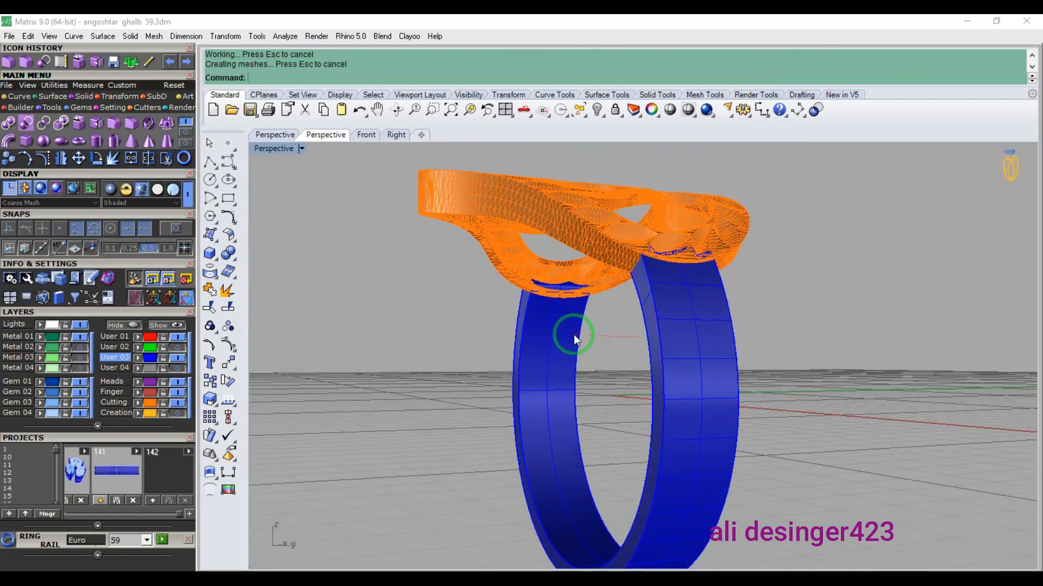
# - Start a global cage edit on the ring band in the Right view, with point counts of 2 and degree 1 in X, Y and Z
pyautogui.hotkey('ctrl', 'F3')
pyautogui.moveTo(518, 396); pyautogui.dragTo(515, 395)
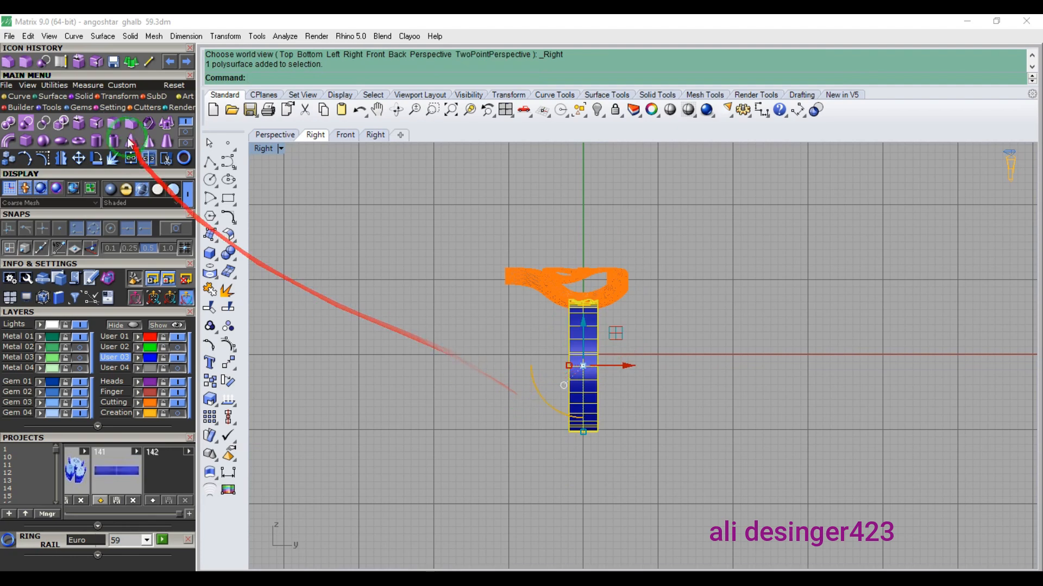
pyautogui.click(119, 97)
pyautogui.click(167, 140)
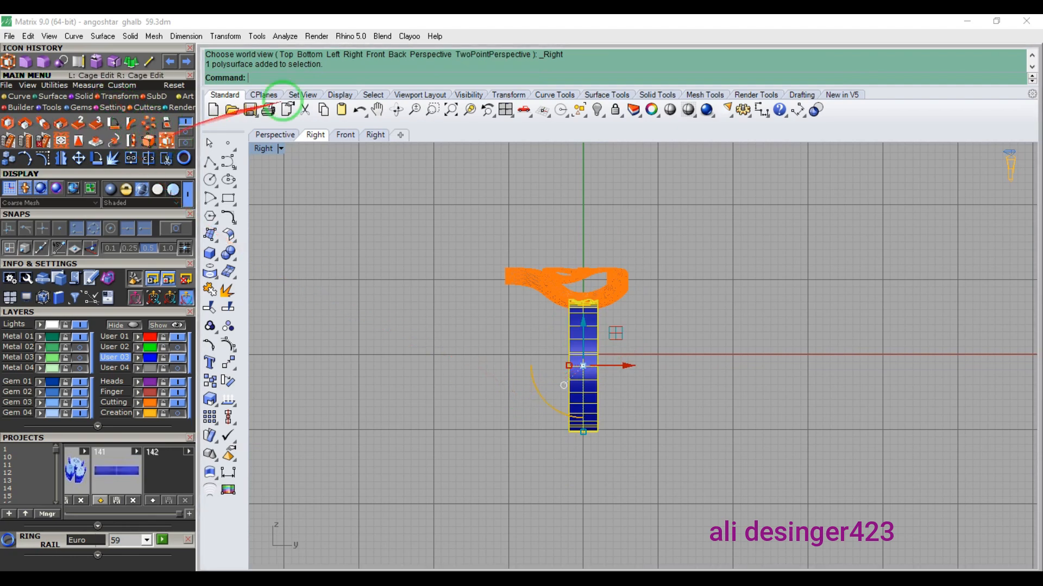
pyautogui.scroll(3, 566, 429)
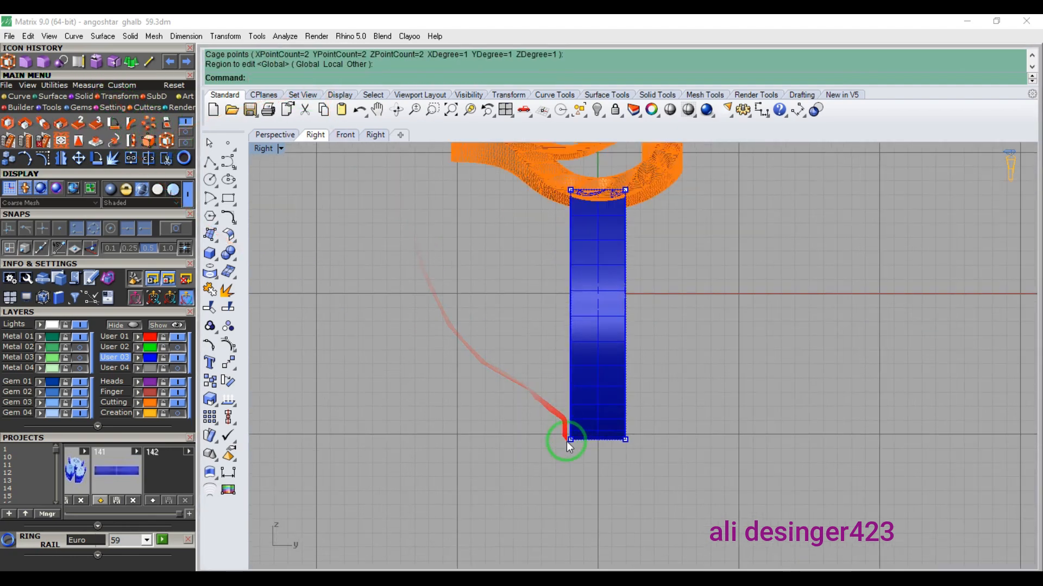
# - Taper the ring band towards its base by scaling the four lowest cage points symmetrically inward across the band width
pyautogui.moveTo(566, 441); pyautogui.dragTo(673, 422)
pyautogui.scroll(4, 543, 431)
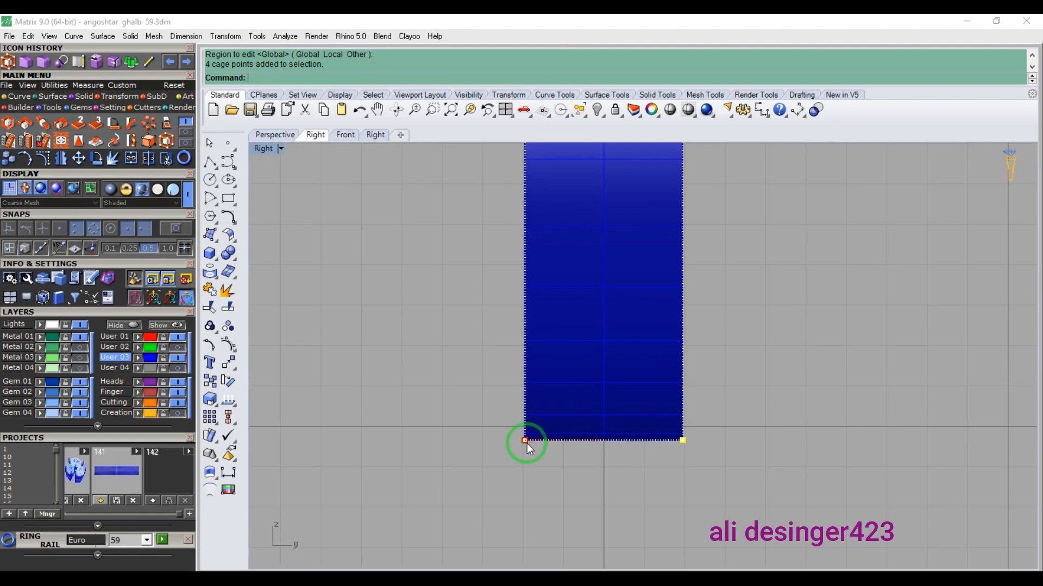
pyautogui.moveTo(526, 443); pyautogui.dragTo(550, 447)
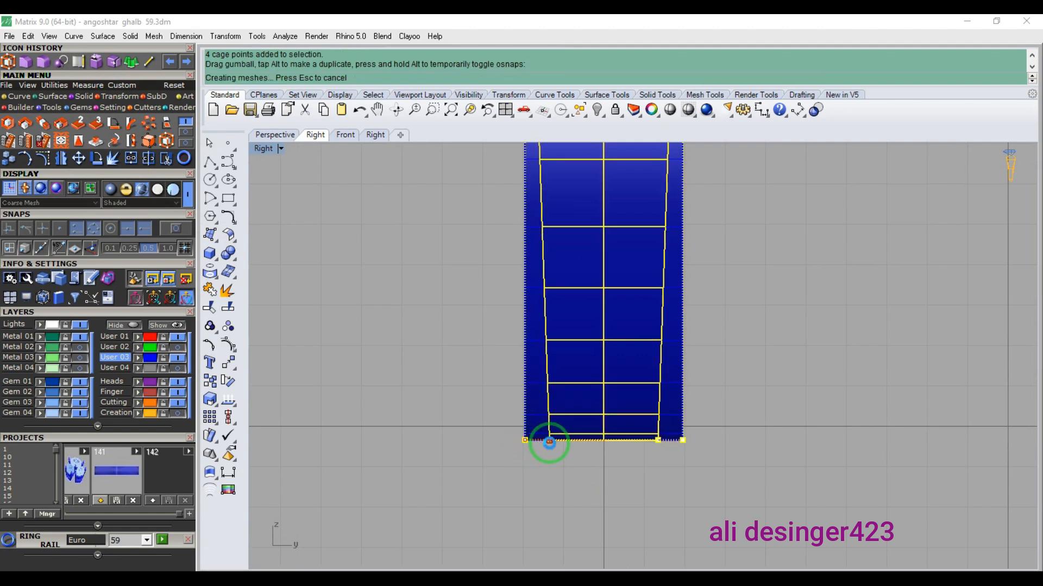
pyautogui.scroll(-2, 540, 446)
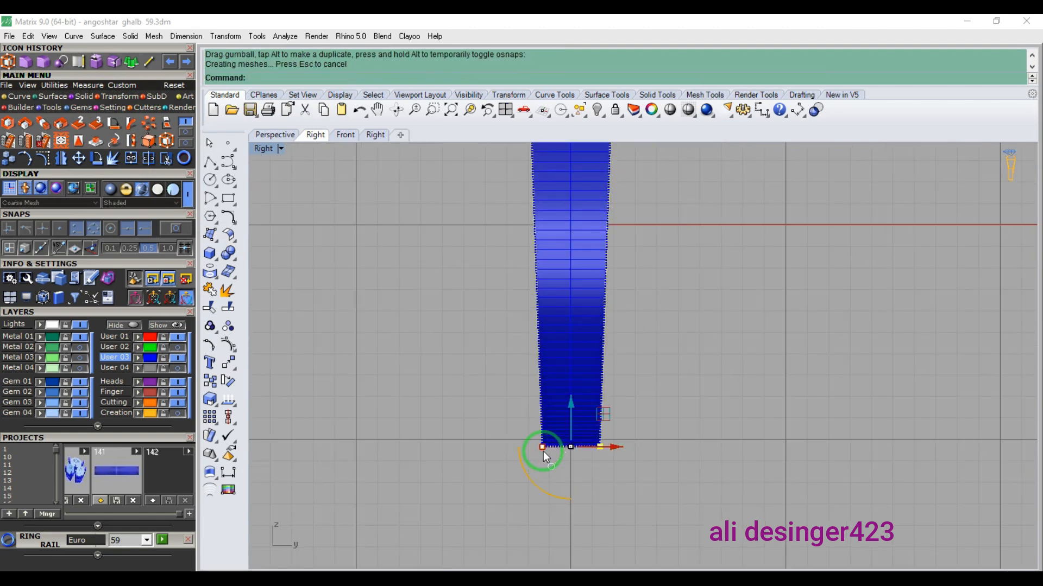
pyautogui.scroll(5, 543, 449)
pyautogui.moveTo(543, 447); pyautogui.dragTo(547, 445)
# - Delete the cage control from the tapered ring band
pyautogui.press('Escape')
pyautogui.press('Escape')
pyautogui.click(547, 446)
pyautogui.press('Delete')
pyautogui.scroll(-6, 546, 459)
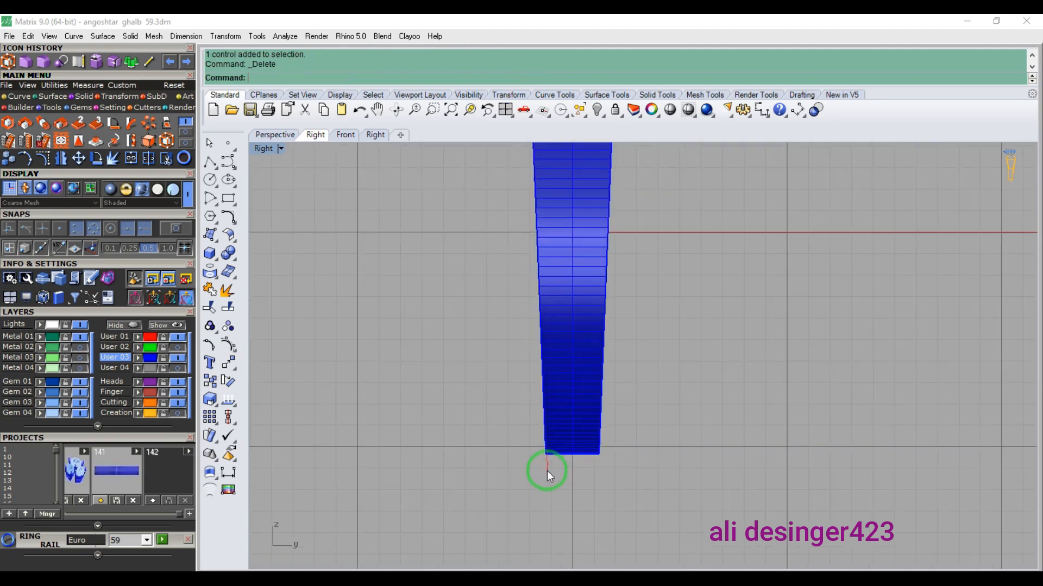
pyautogui.scroll(-3, 546, 471)
pyautogui.scroll(2, 564, 353)
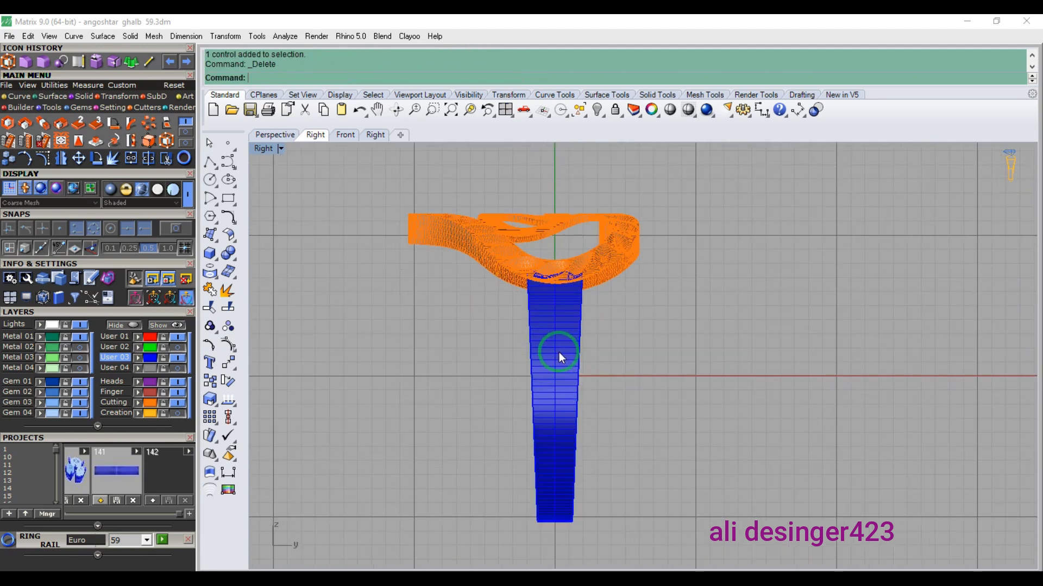
# - Turn off surface isocurve display in the object properties for the selected ring band and heart
pyautogui.hotkey('ctrl', 'F4')
pyautogui.scroll(-4, 605, 332)
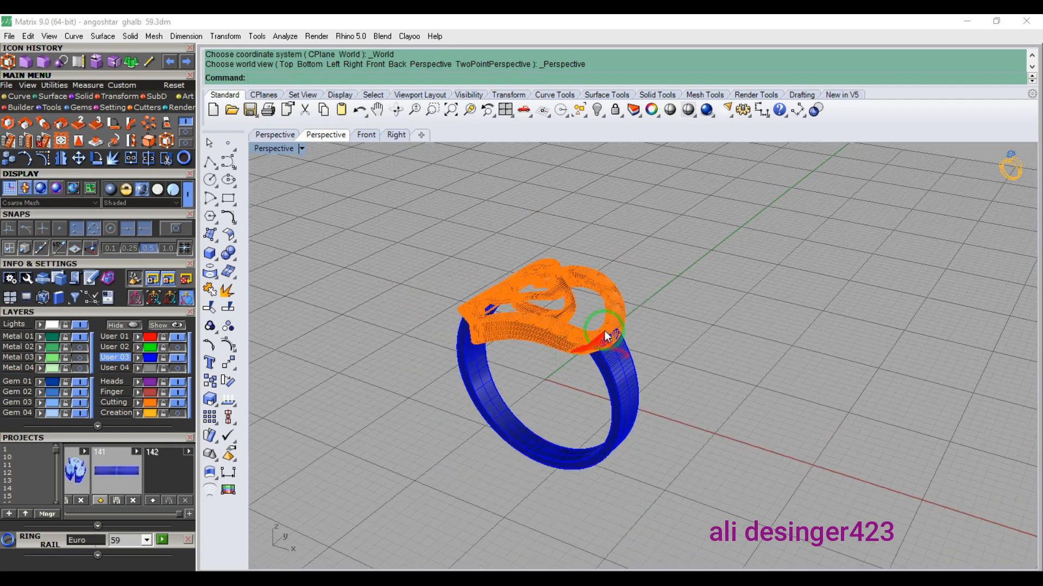
pyautogui.moveTo(687, 233); pyautogui.dragTo(426, 437)
pyautogui.click(633, 111)
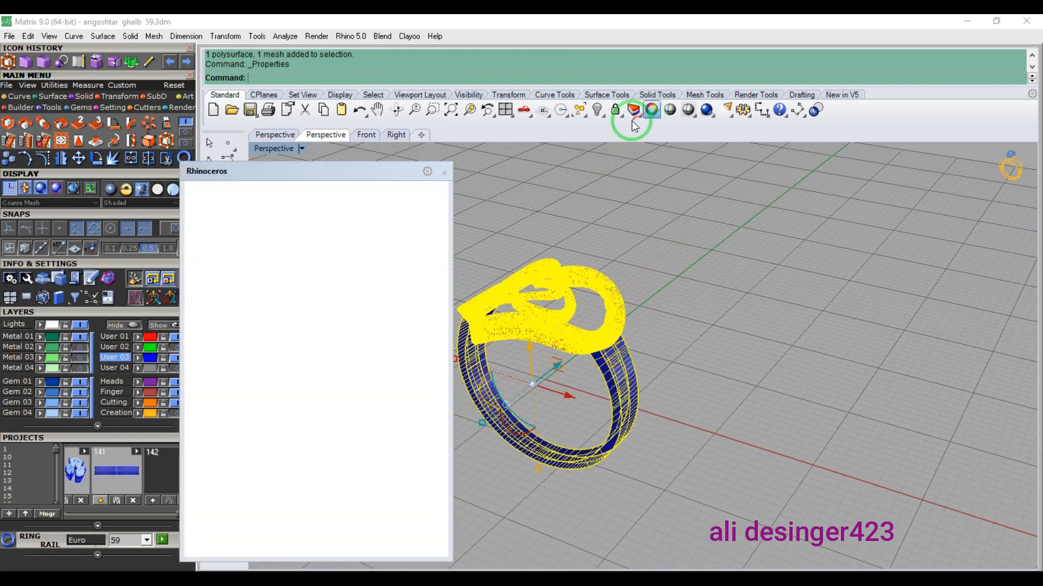
pyautogui.click(325, 441)
pyautogui.click(444, 172)
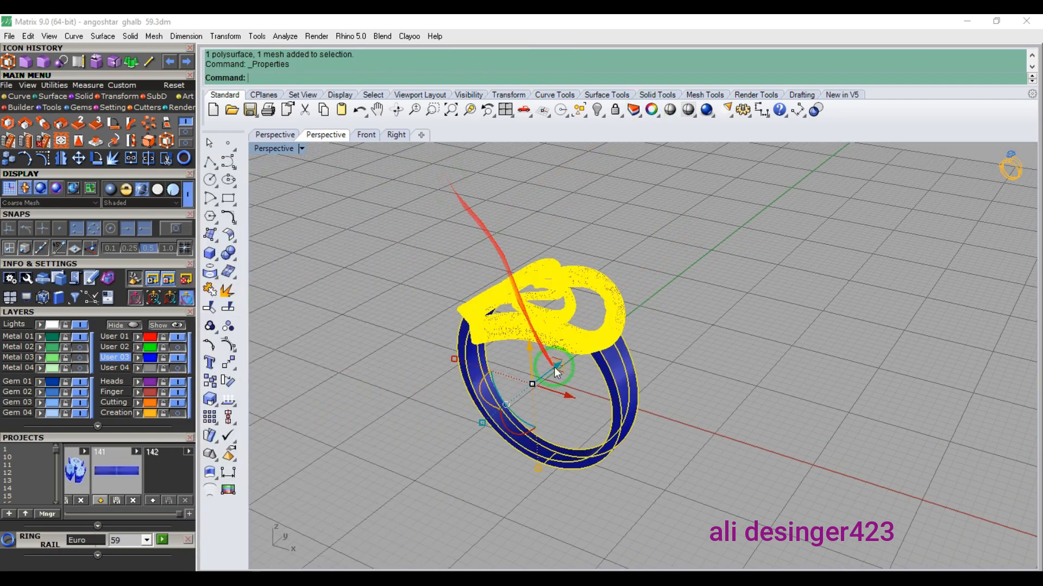
pyautogui.press('Escape')
pyautogui.moveTo(555, 394); pyautogui.dragTo(521, 365, button='right')
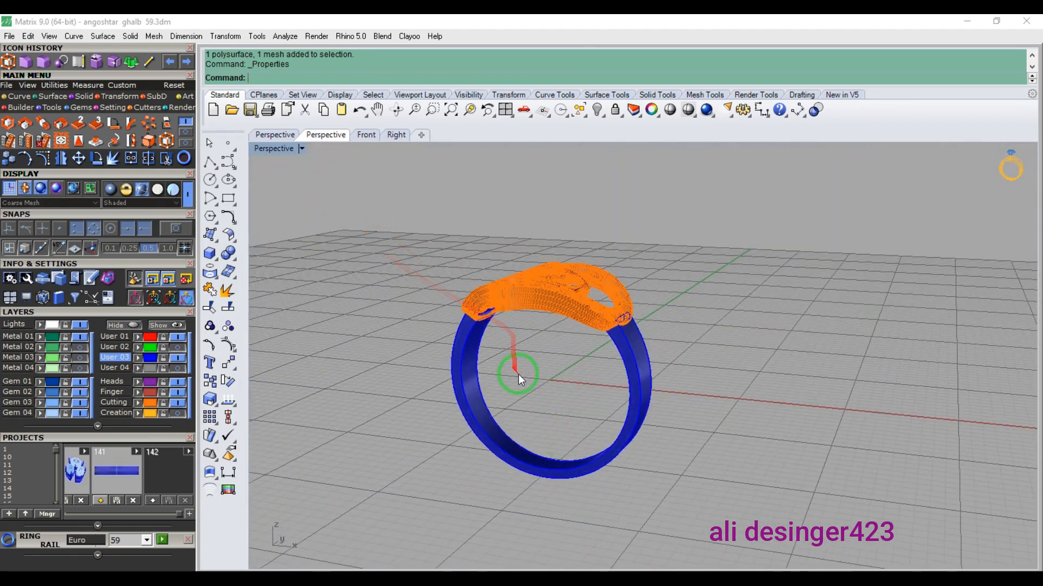
# - Switch to the Front view and save the ring model under its existing file name
pyautogui.hotkey('ctrl', 'F2')
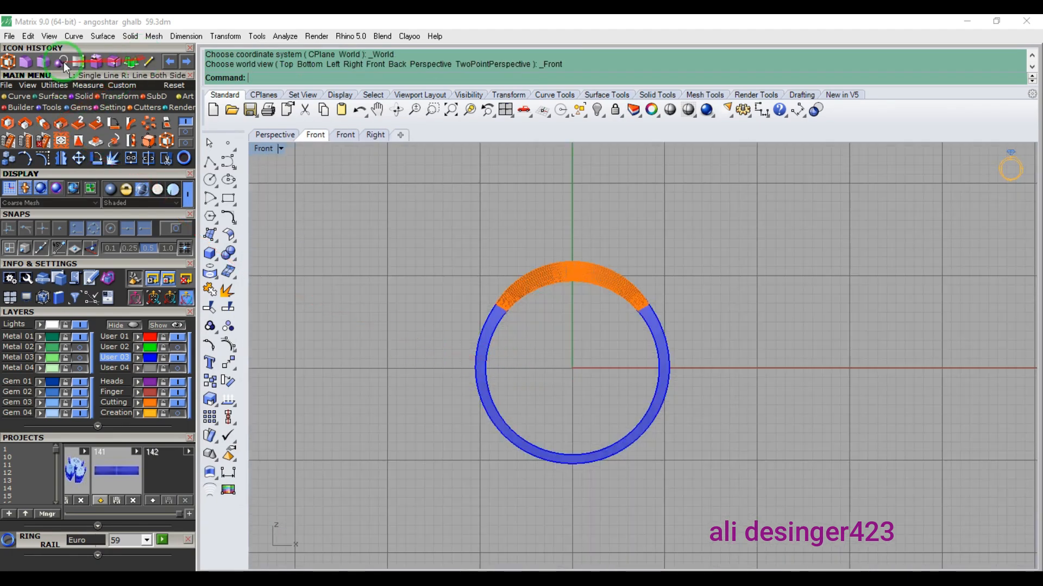
pyautogui.click(9, 36)
pyautogui.click(45, 94)
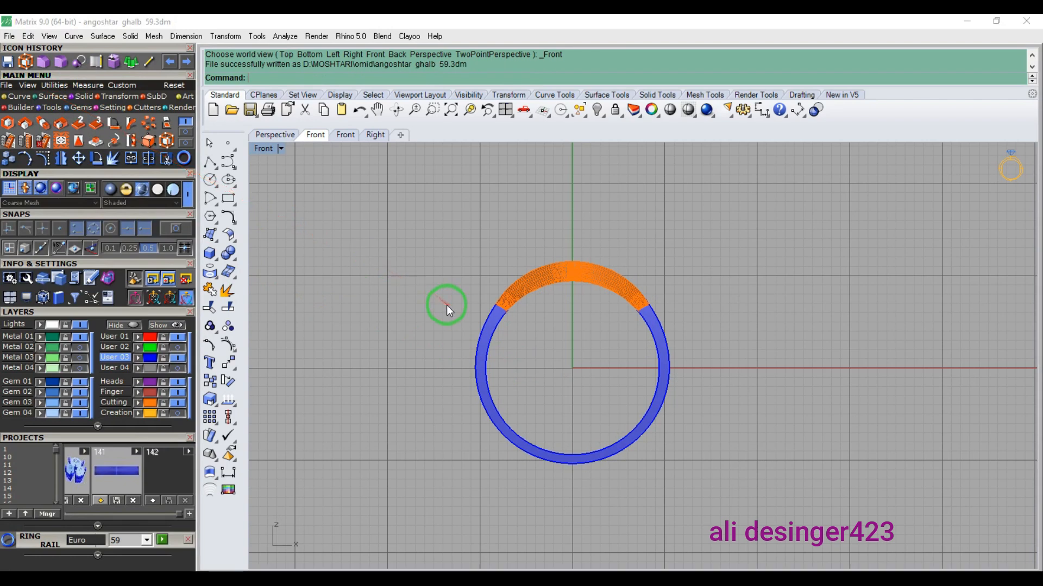
# - Draw a line in the Front view from the origin at 0 down past the lower part of the band
pyautogui.click(149, 62)
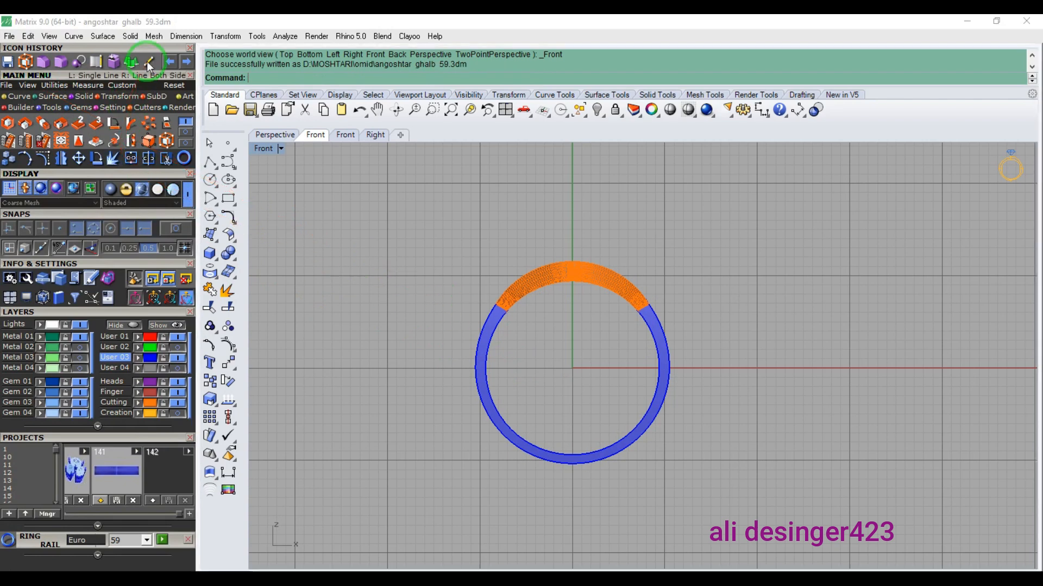
pyautogui.write('0')
pyautogui.press('Return')
pyautogui.scroll(4, 543, 429)
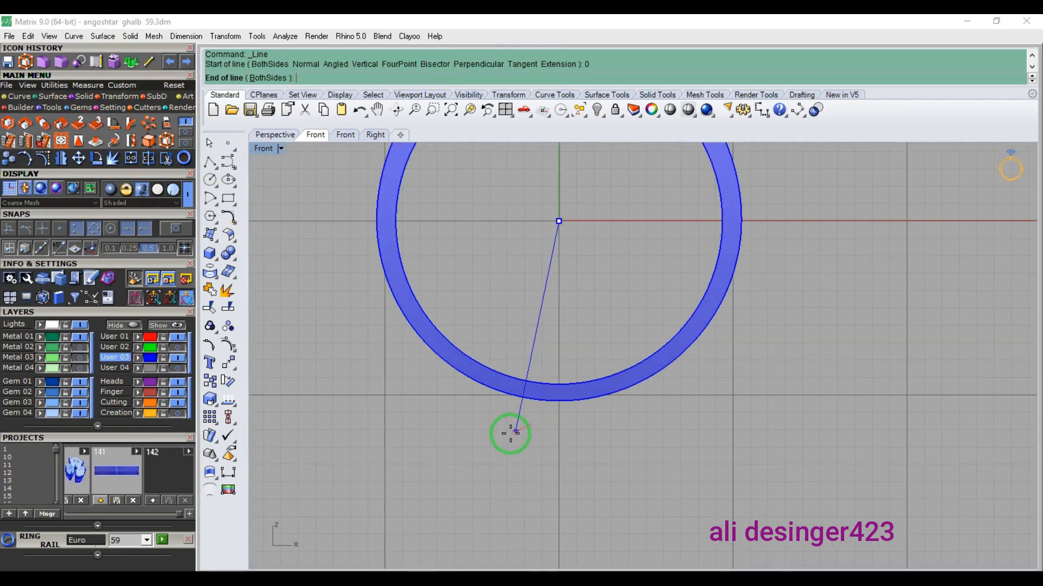